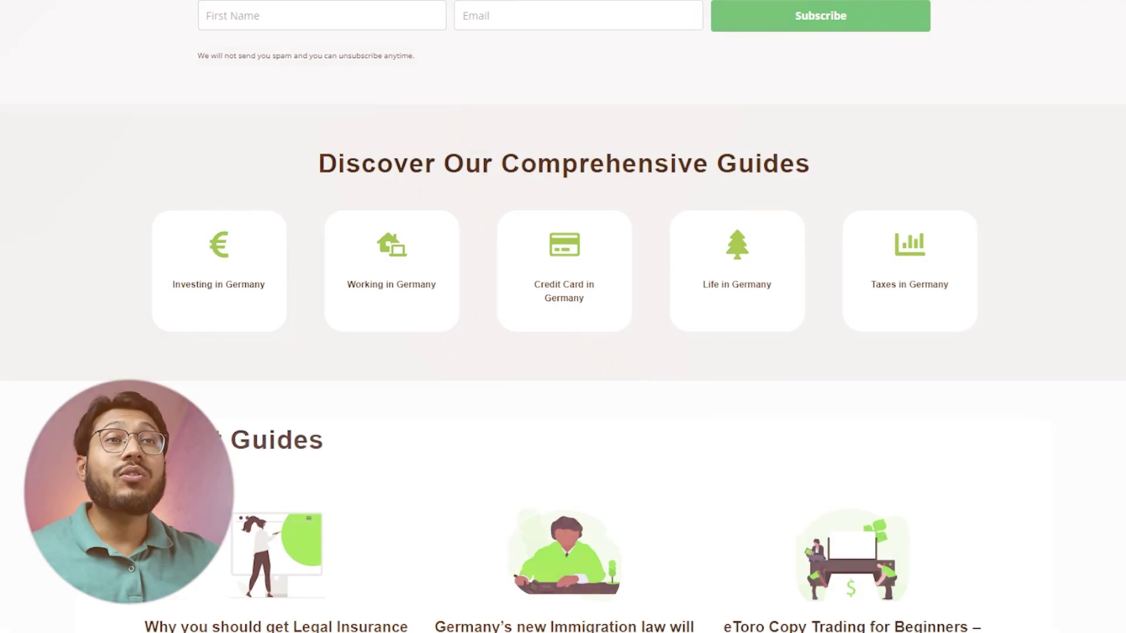
Step: Open the guide on the best tax return software in Germany and examine its software comparison table
scroll(563, 317, down, 9)
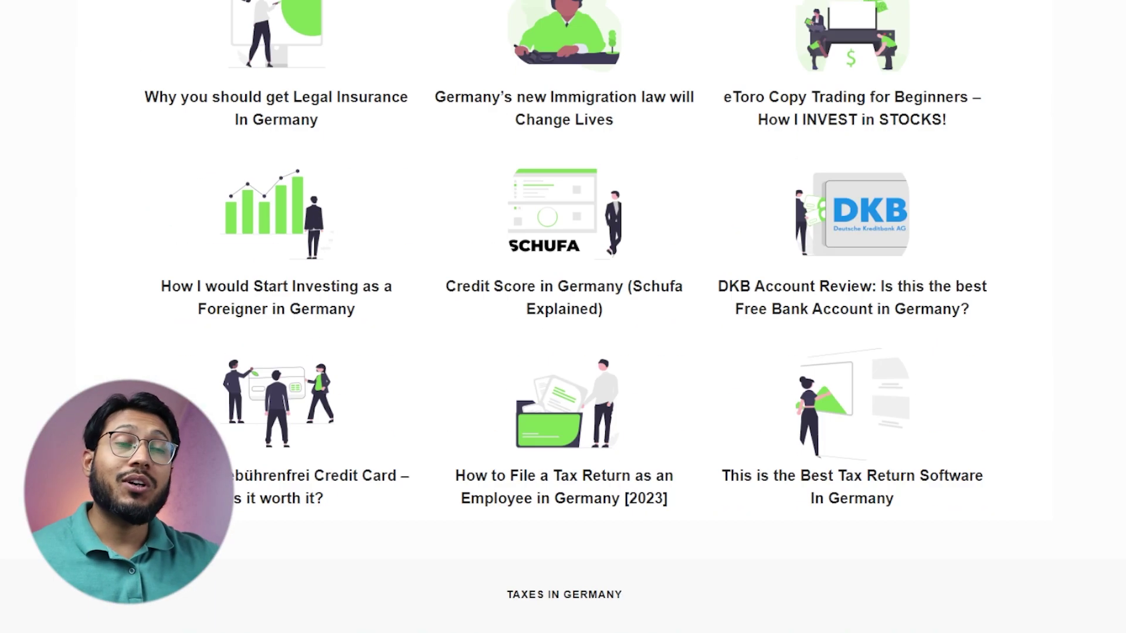
click(868, 405)
scroll(940, 515, down, 9)
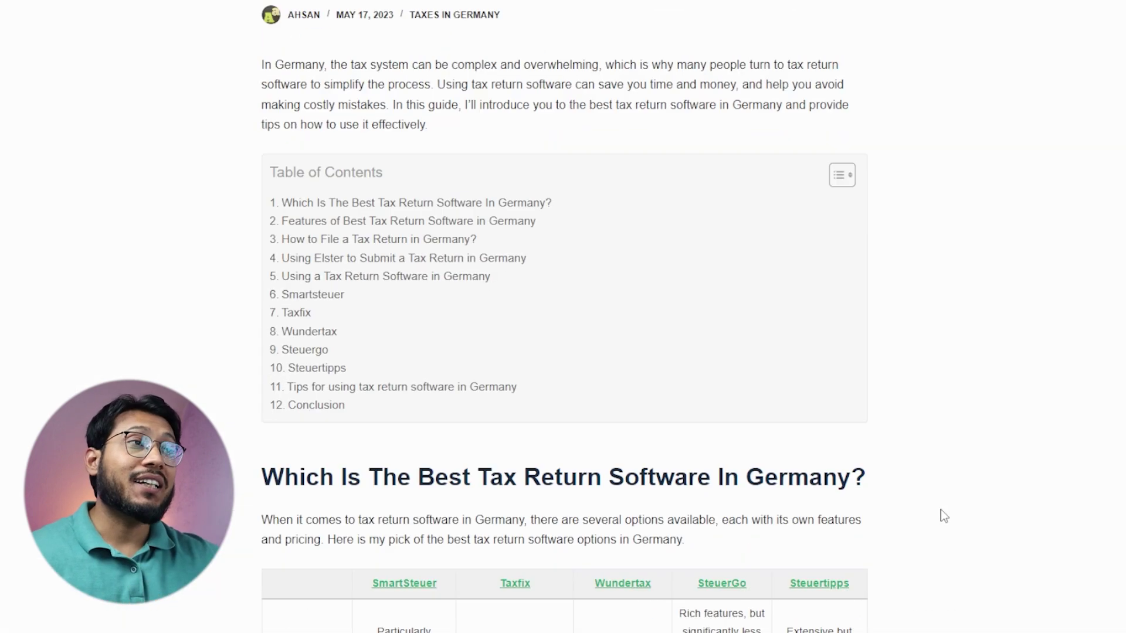
scroll(950, 528, down, 1)
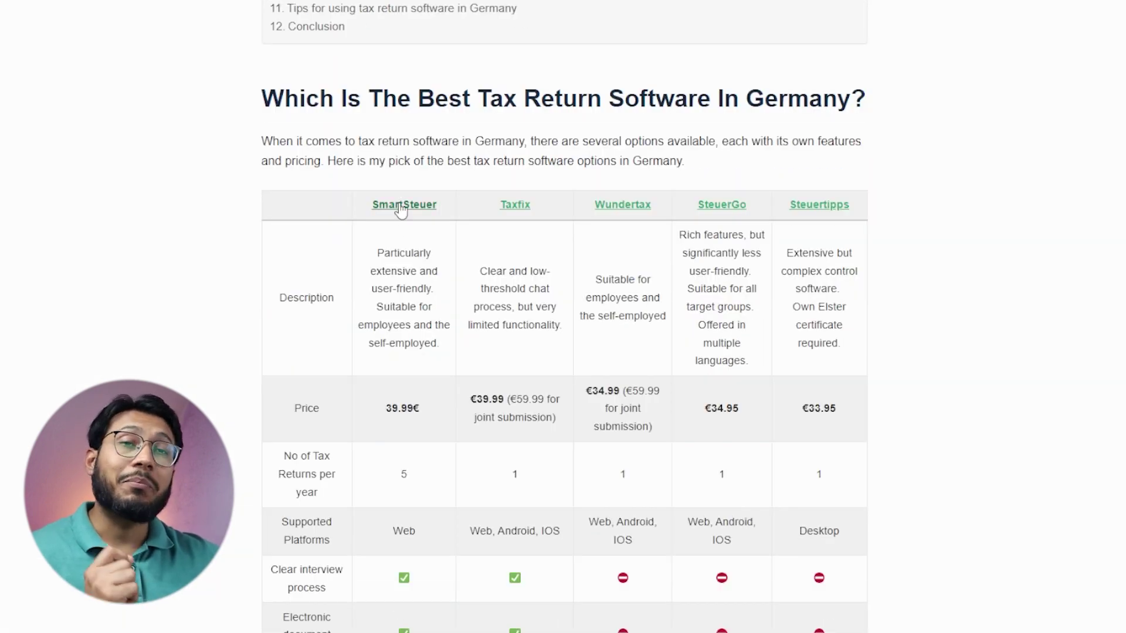
scroll(382, 438, down, 8)
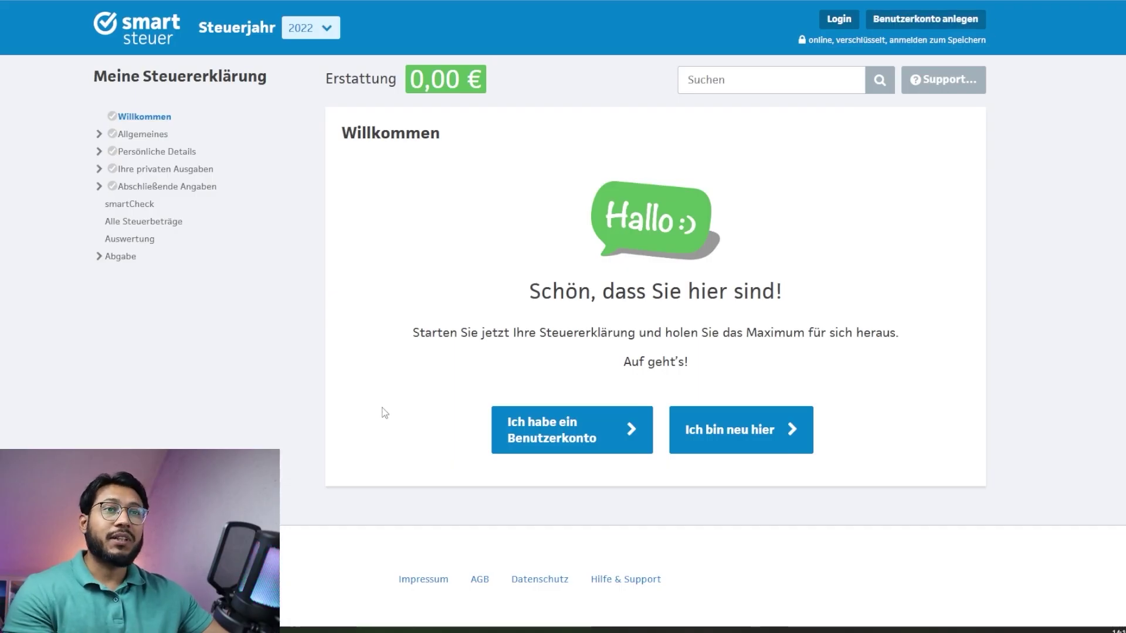
Step: Switch to the smartsteuer web app, translate the page into English and start the tax return as a new user
click(152, 463)
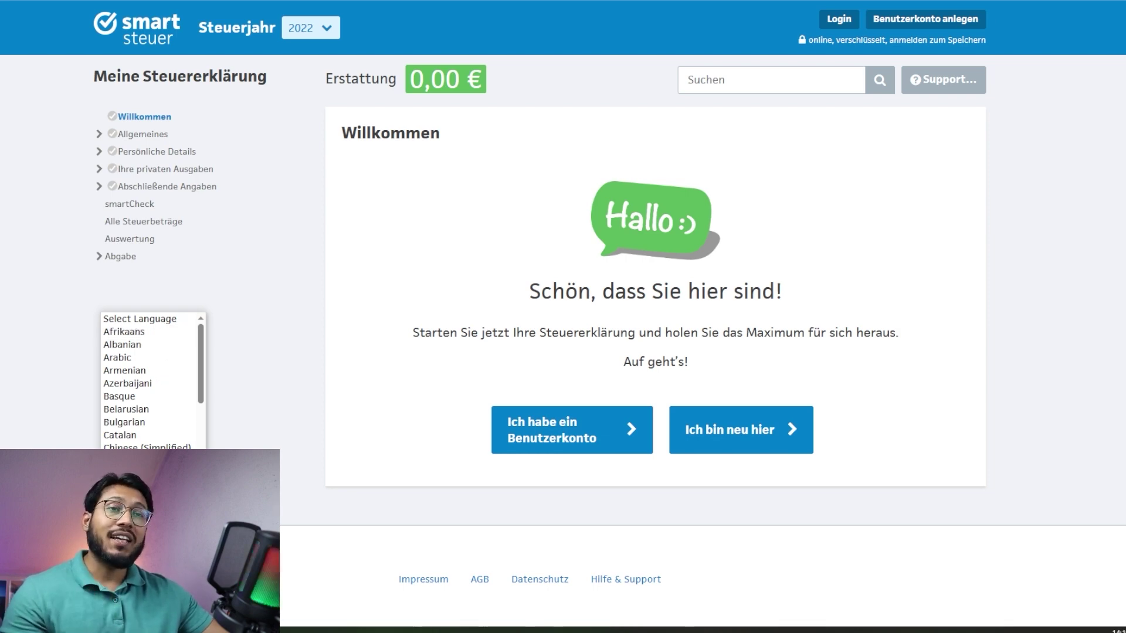
key(Escape)
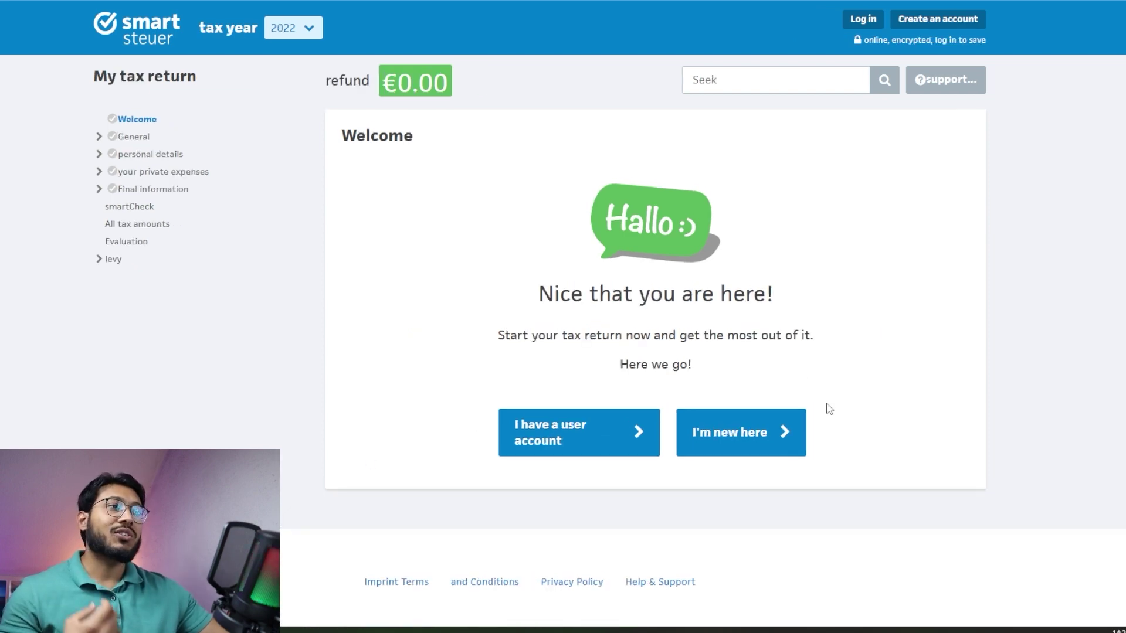
triple_click(763, 433)
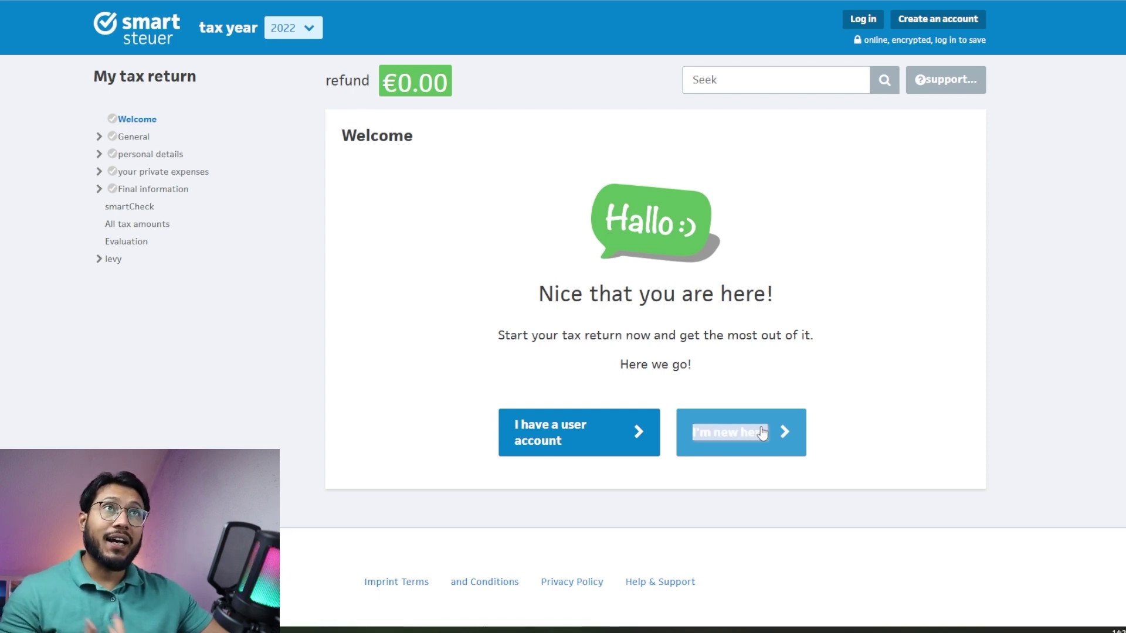
click(669, 434)
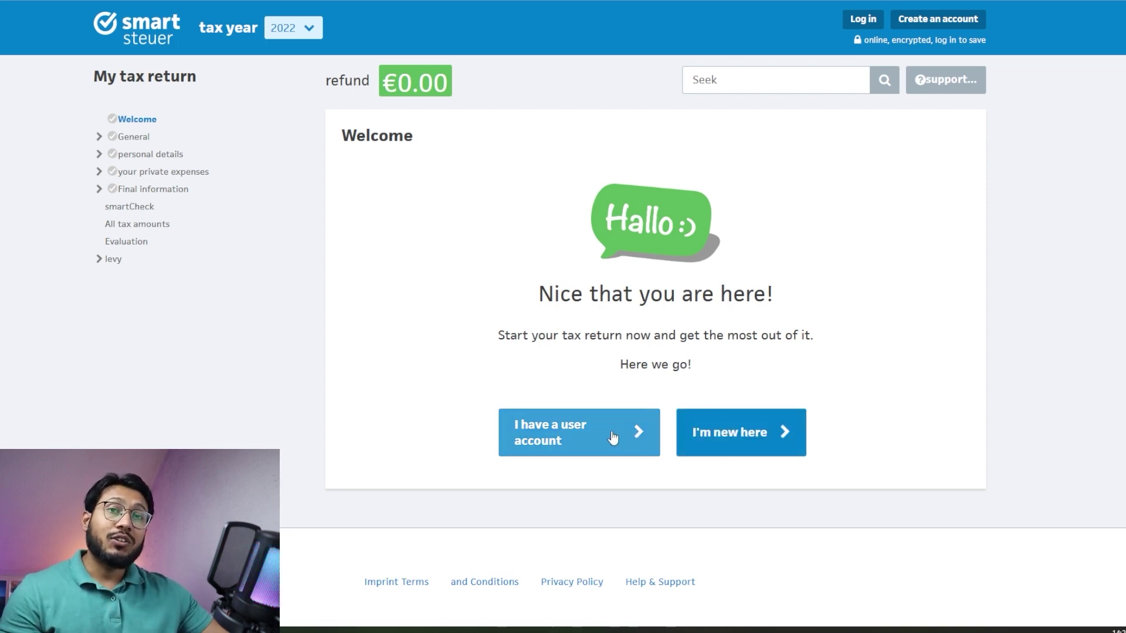
click(743, 437)
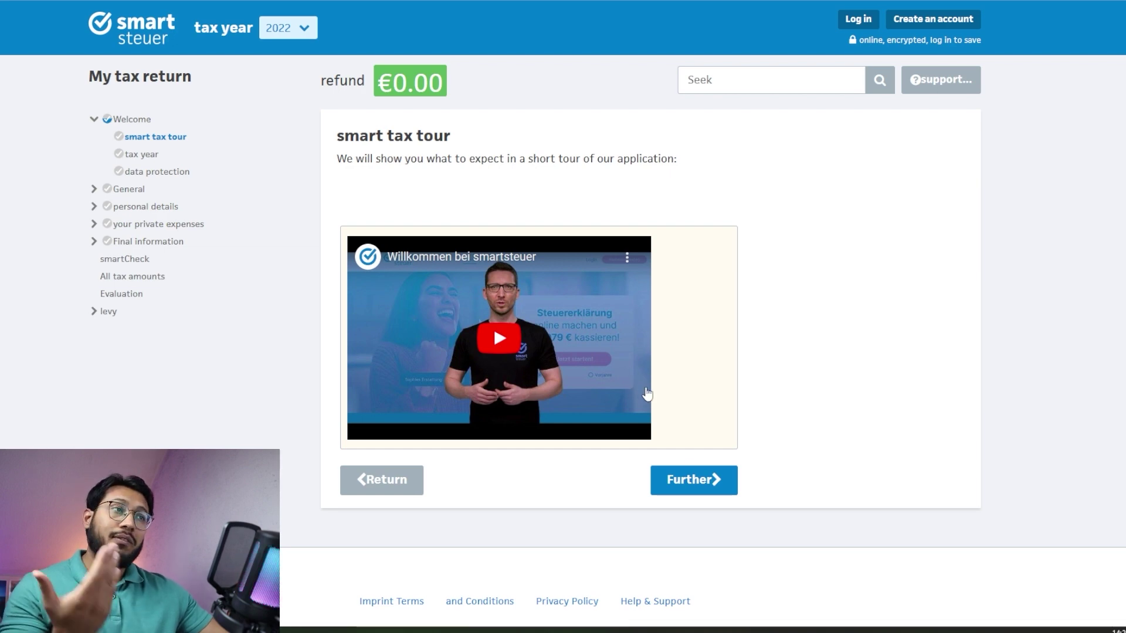
Step: Continue past the smart tax tour and data protection pages, choosing 2022 as the year of the tax return
double_click(708, 484)
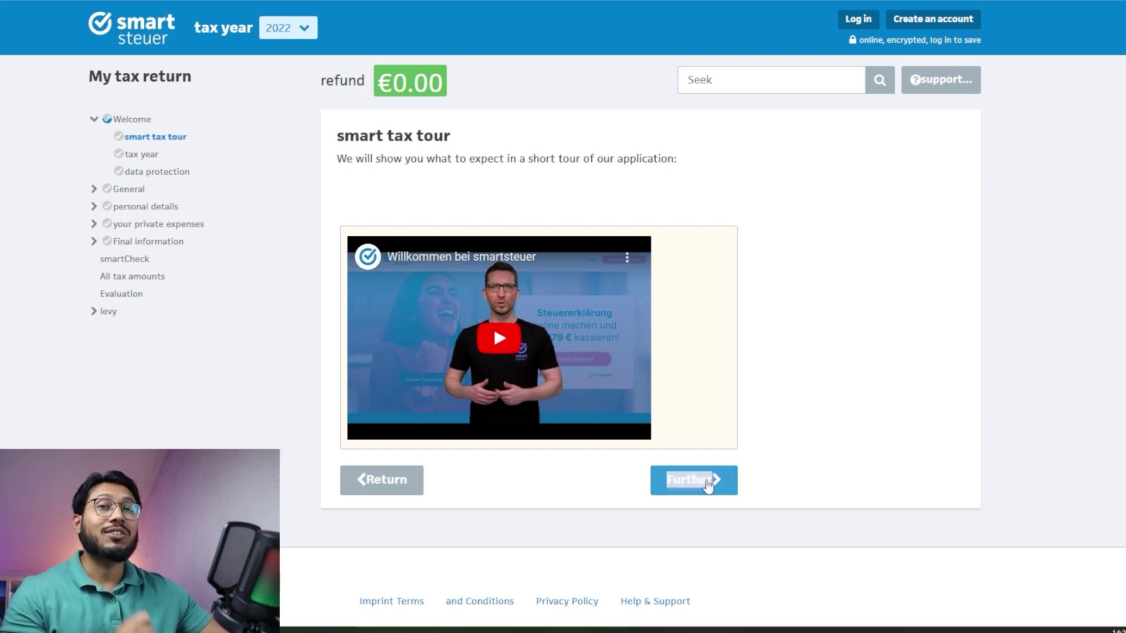
click(709, 484)
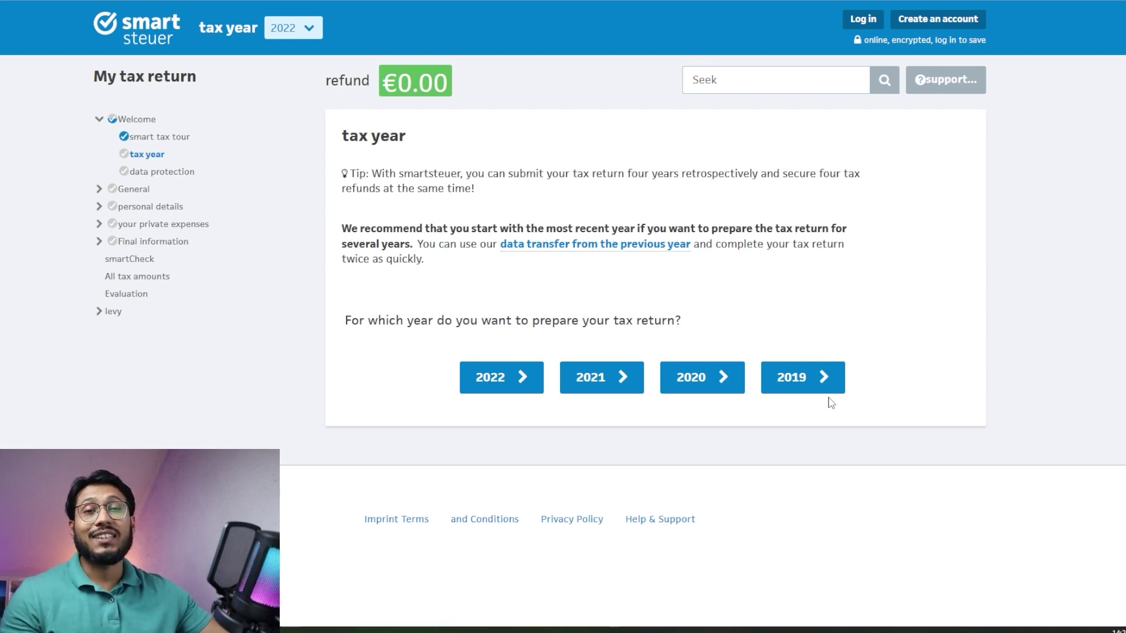
click(516, 383)
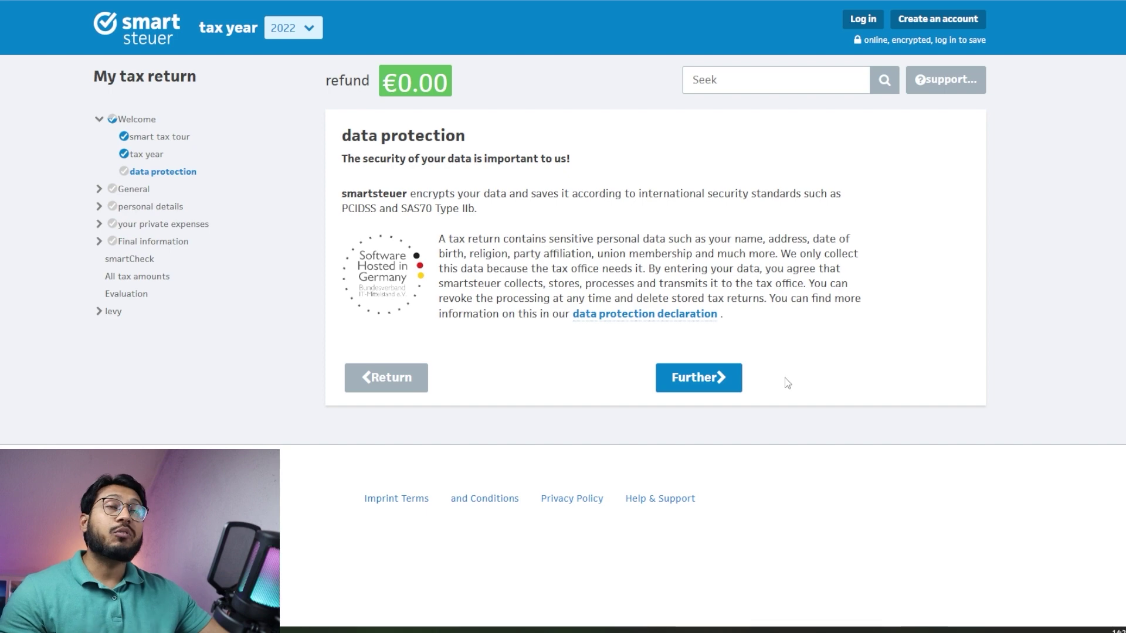
click(725, 380)
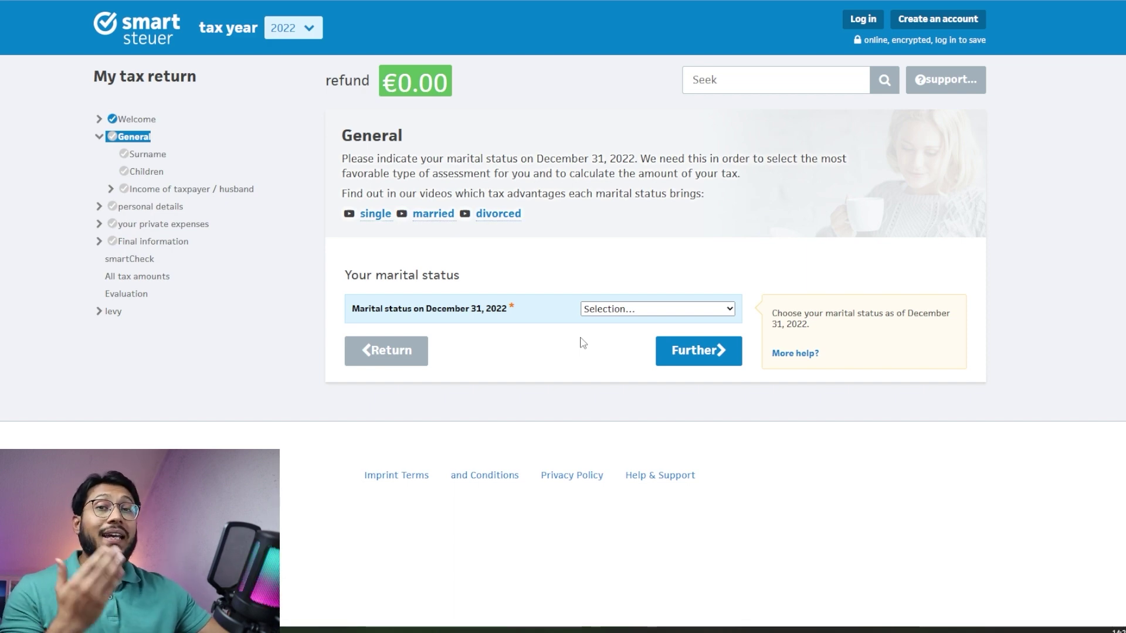
Step: Set the marital status on December 31, 2022 to single and continue
click(621, 317)
click(651, 329)
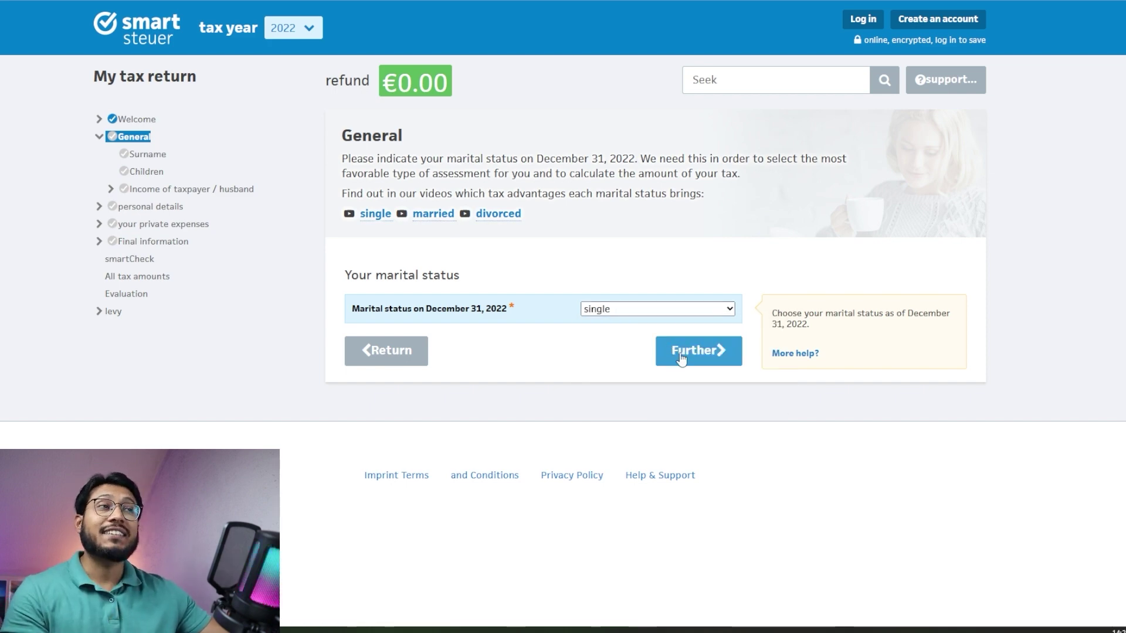
click(679, 354)
Step: Fill in the taxpayer's name with the salutation Mister, the first name and the surname, and continue
click(645, 284)
click(631, 333)
click(633, 322)
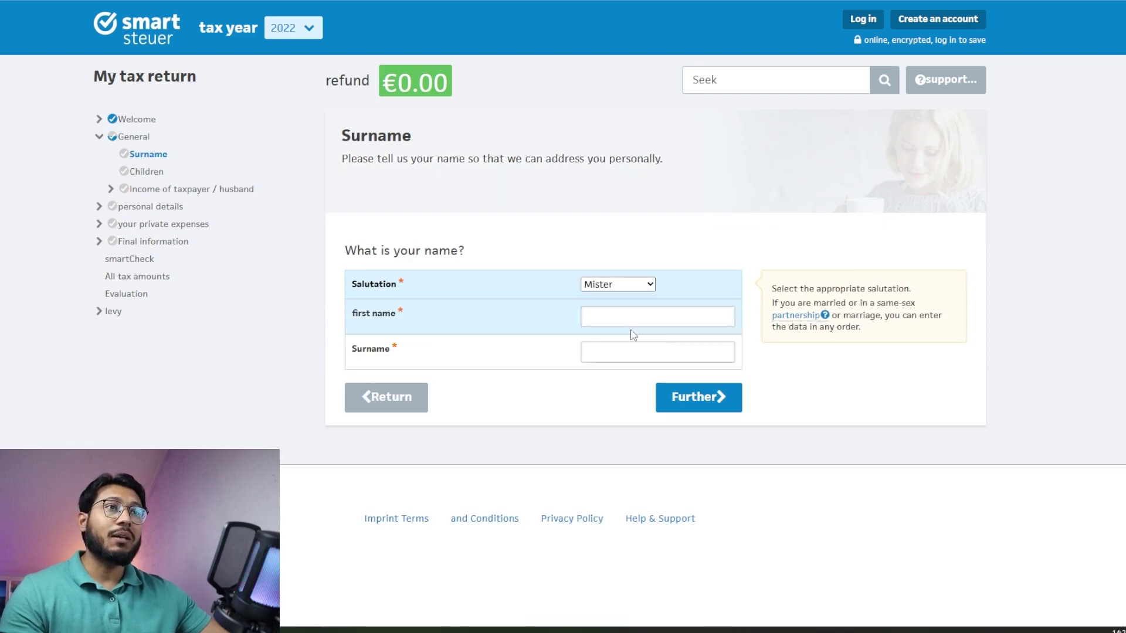
text(Ahsan)
key(Tab)
text(Finance)
click(708, 409)
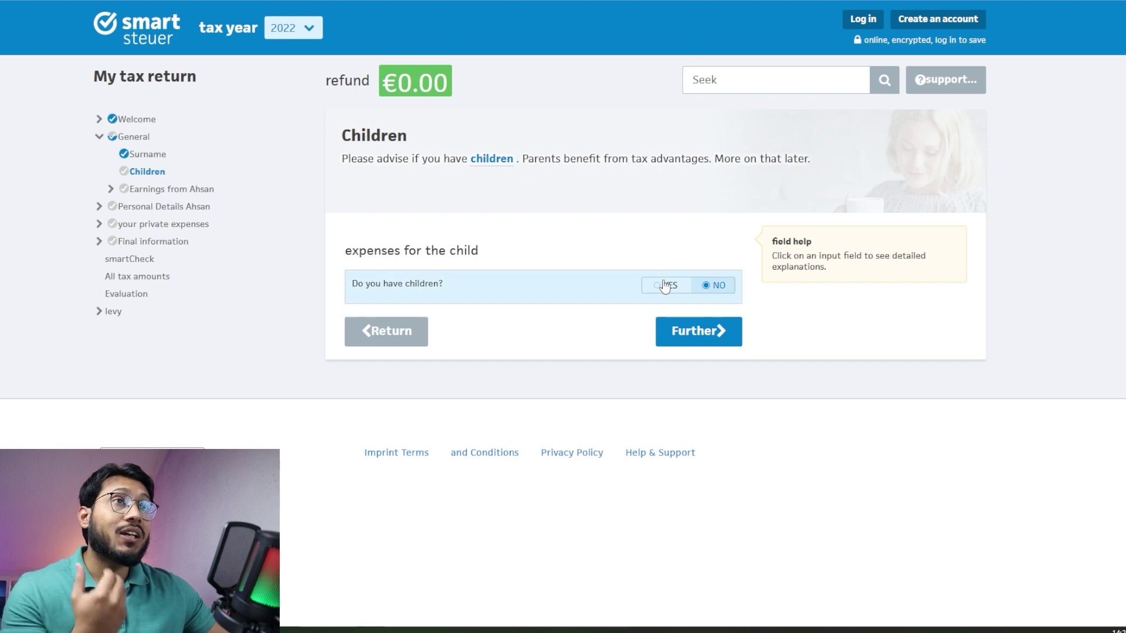
Step: Answer No to the question about having children and continue to the earnings section
click(657, 288)
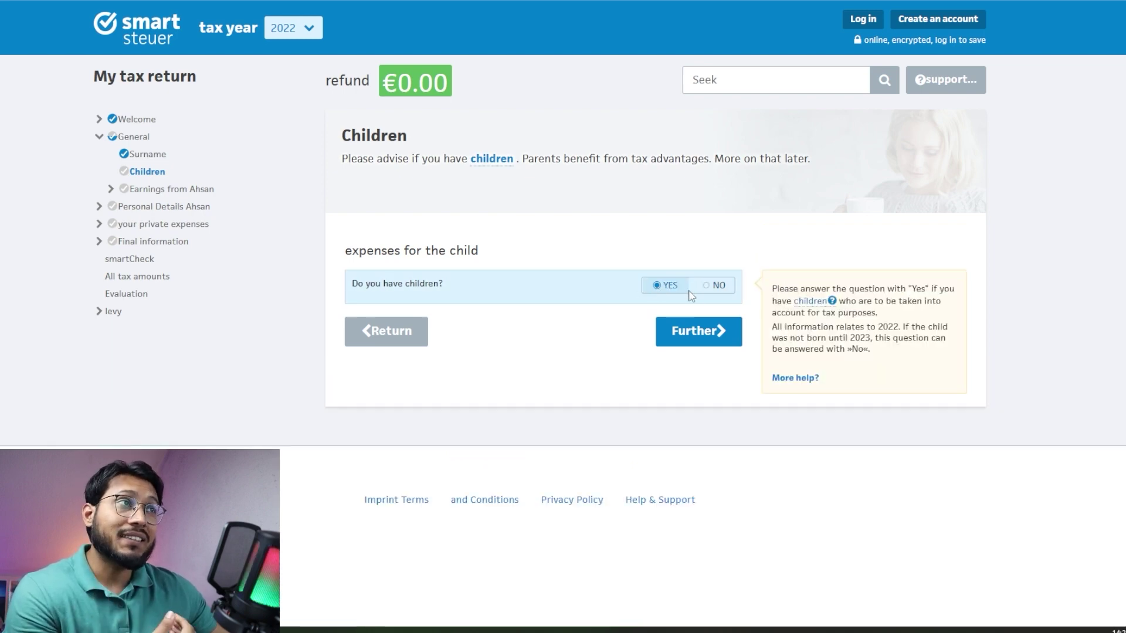
click(708, 286)
click(699, 335)
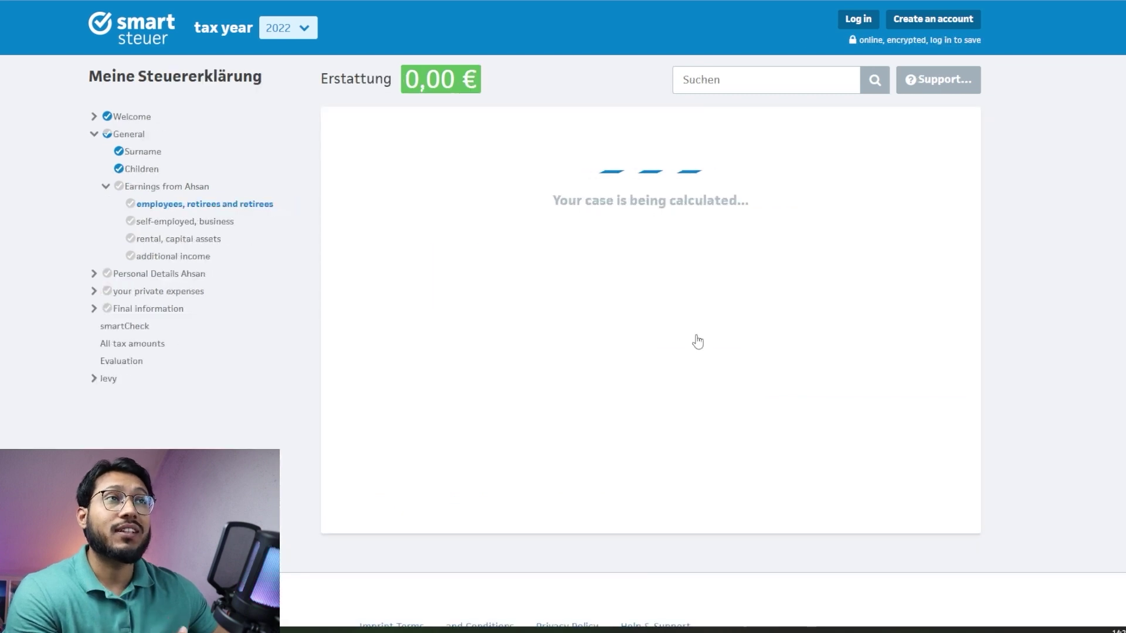
Step: Select "Employee, short-time work allowance" as the employment income type and continue
scroll(734, 343, down, 3)
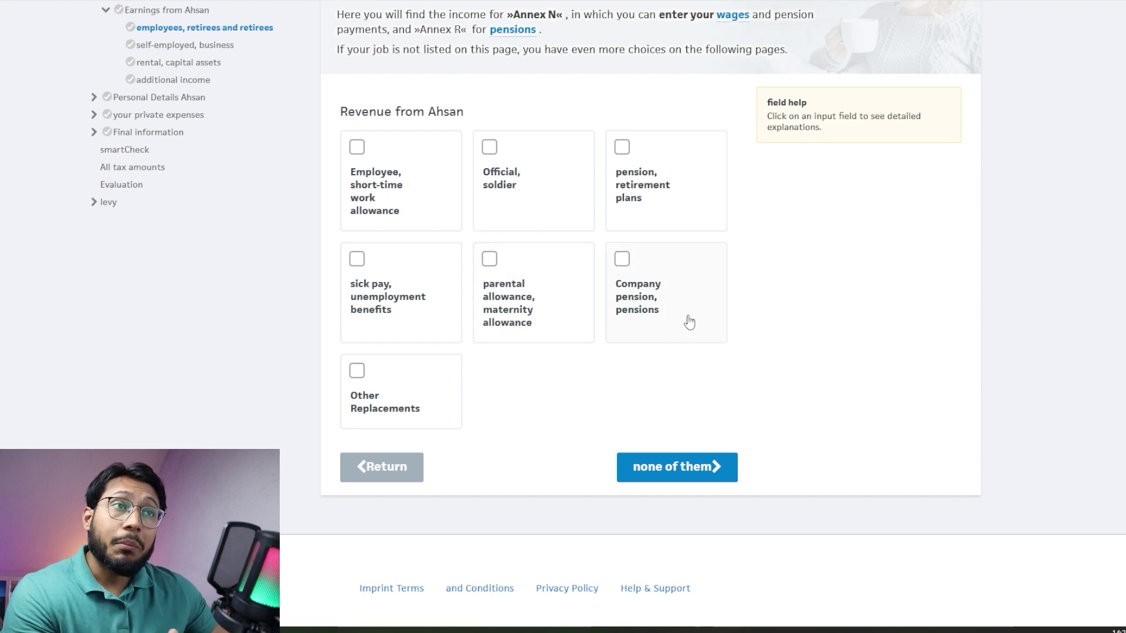
triple_click(391, 307)
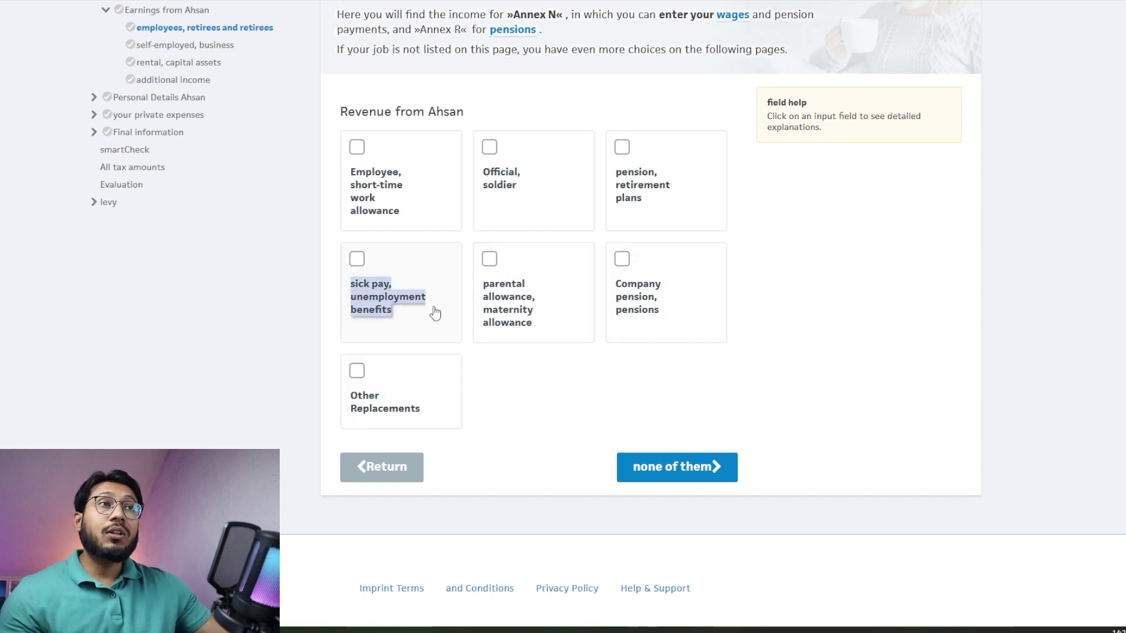
click(403, 320)
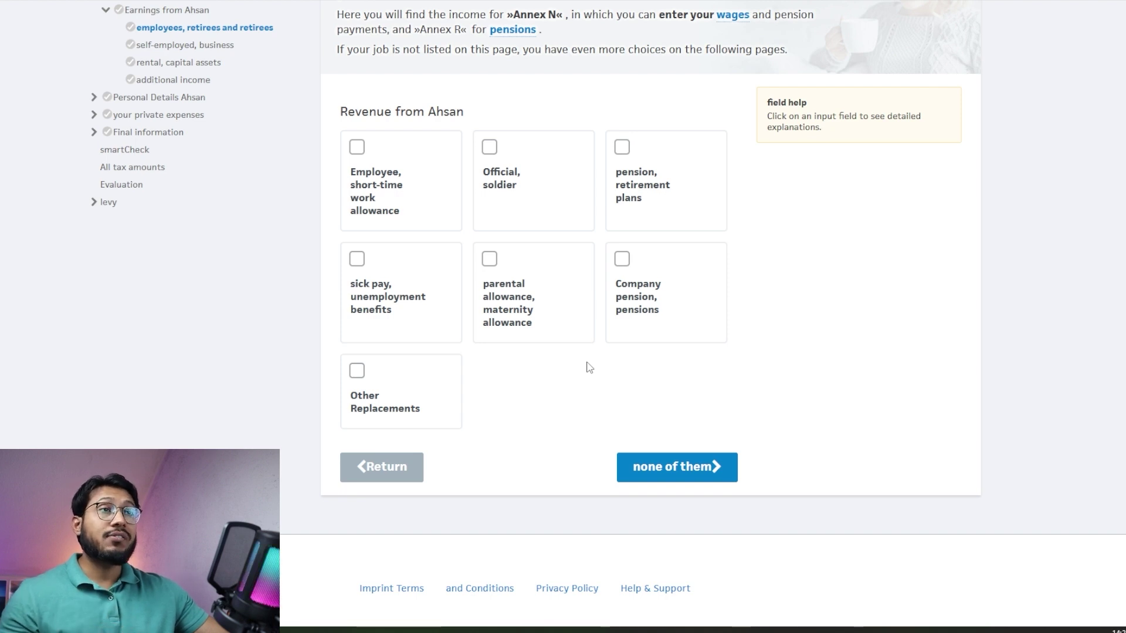
drag(391, 213, 359, 147)
click(356, 147)
click(693, 460)
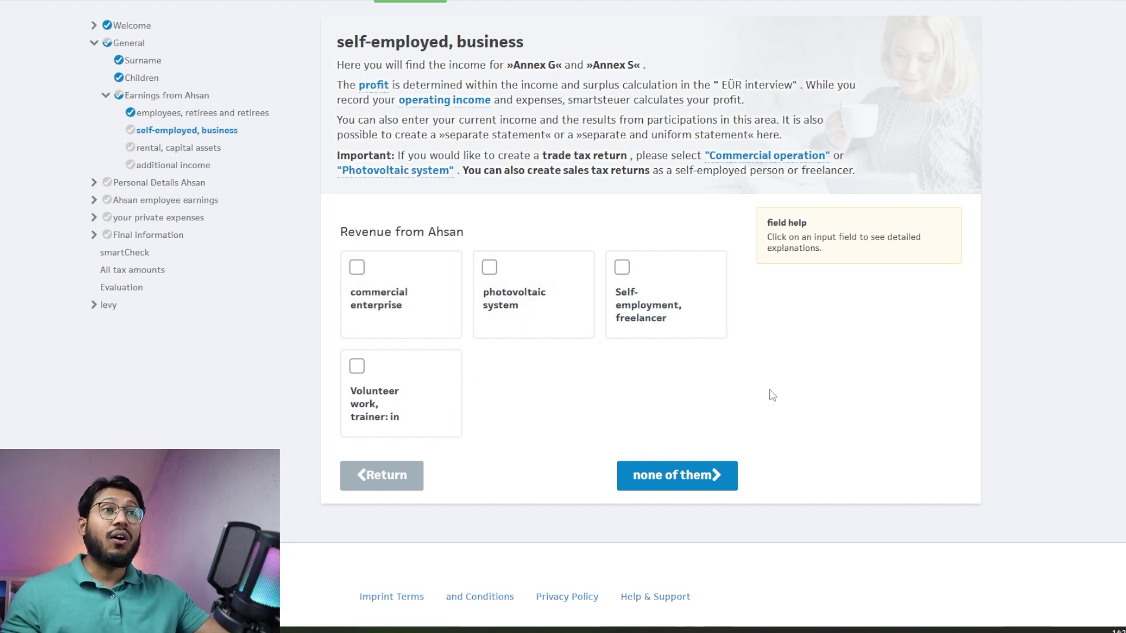
Step: Declare no self-employed or business income and select capital assets as a source of income
click(679, 487)
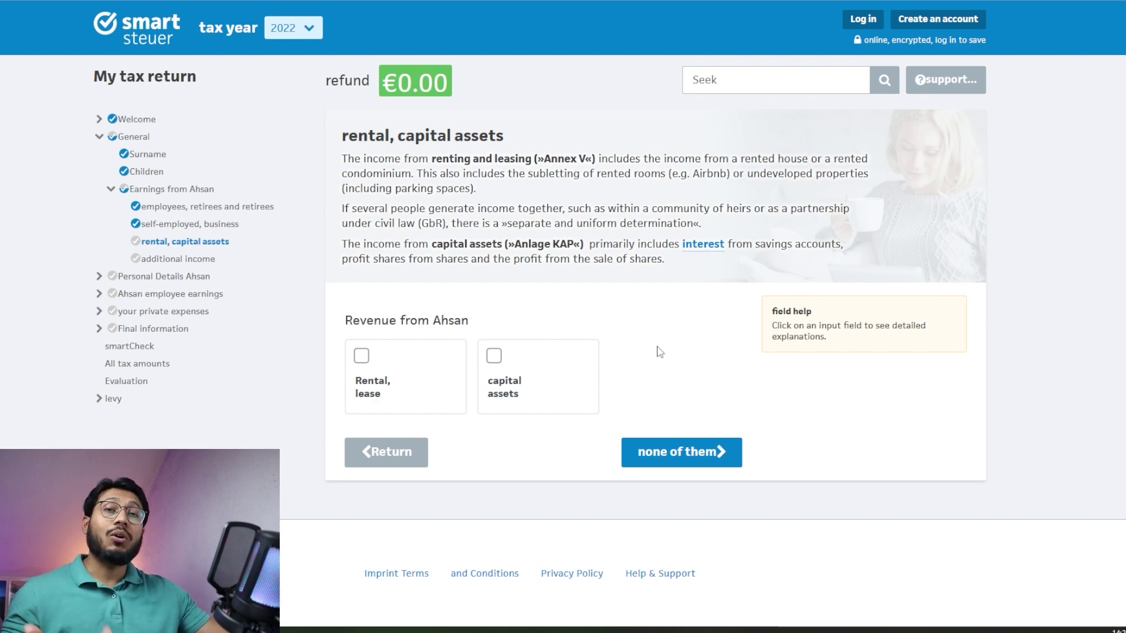
click(495, 367)
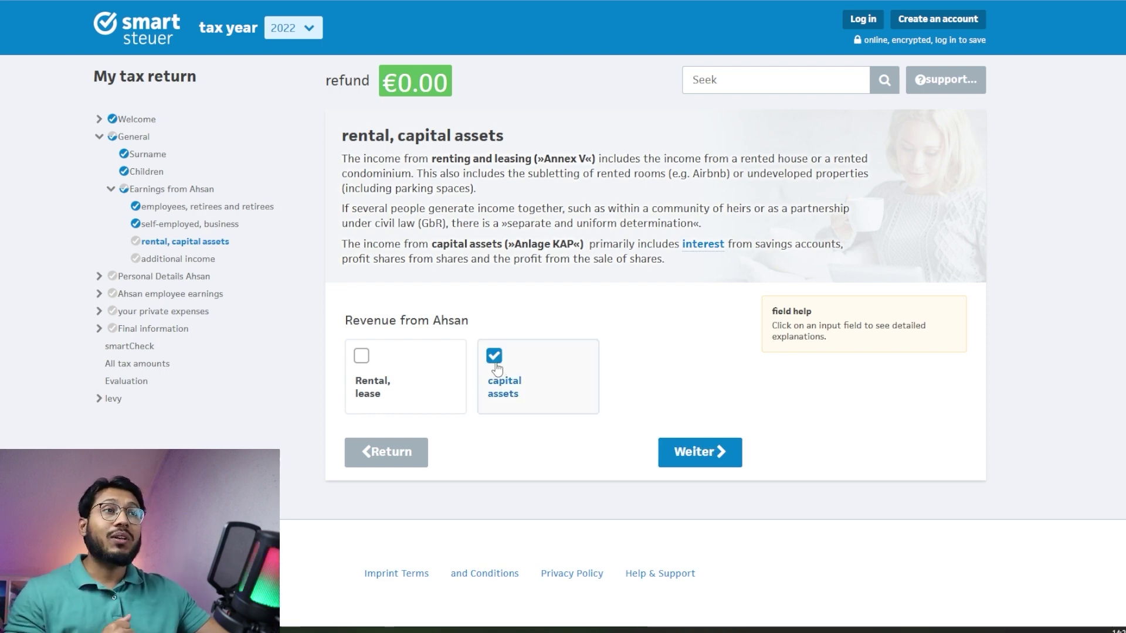
click(692, 457)
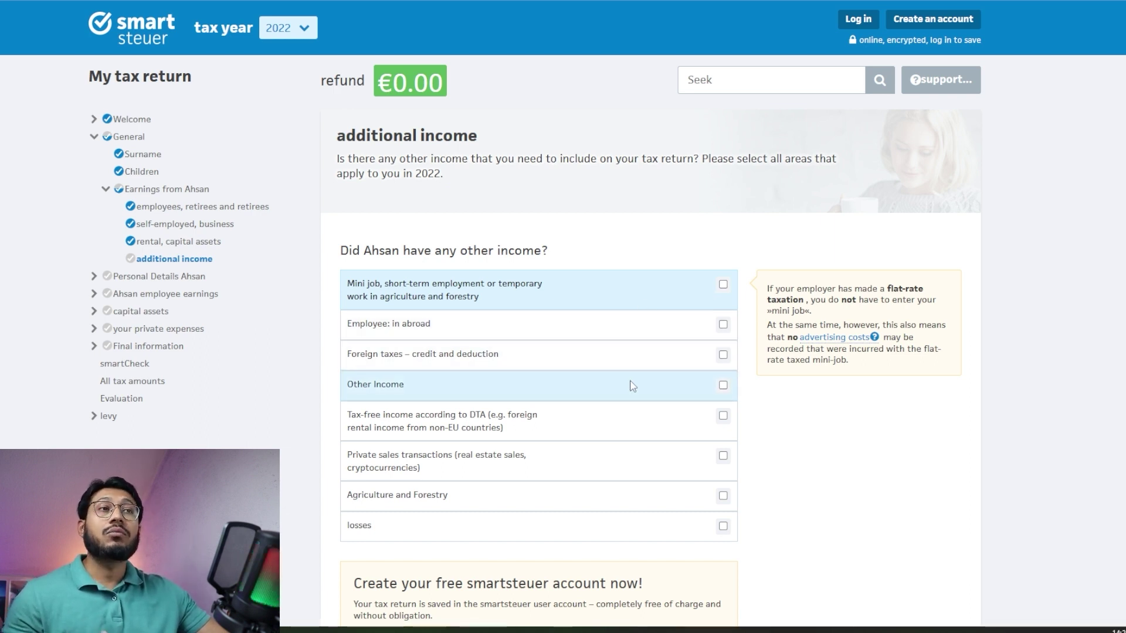
Step: Mark private sales transactions (real estate sales, cryptocurrencies) as additional income and continue to the personal details
mouse_move(628, 385)
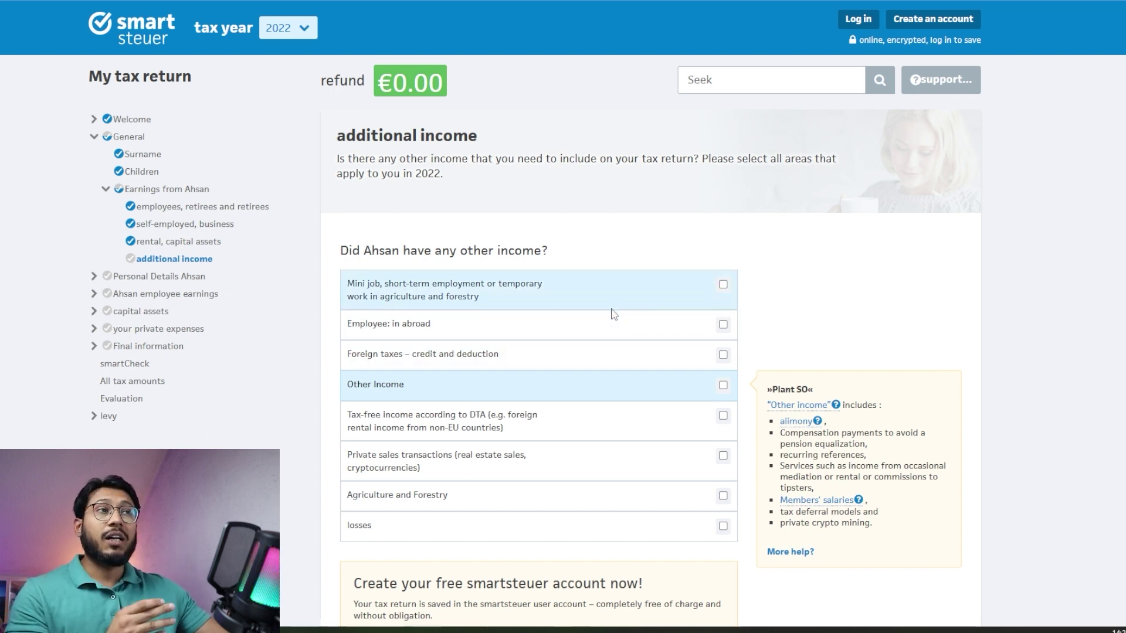
mouse_move(607, 307)
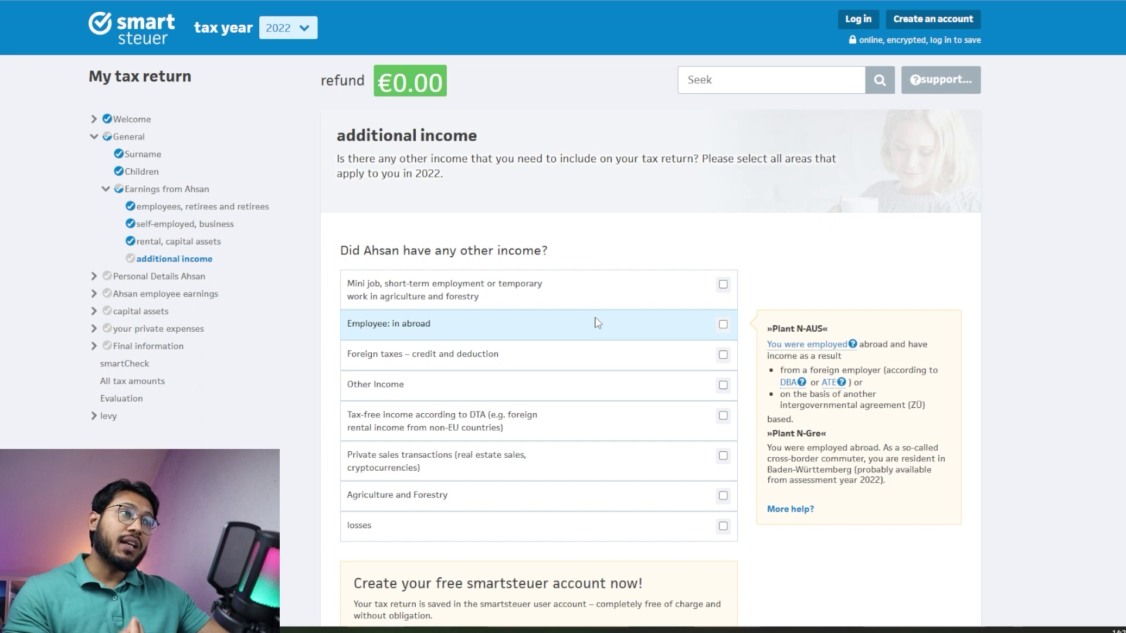
click(724, 457)
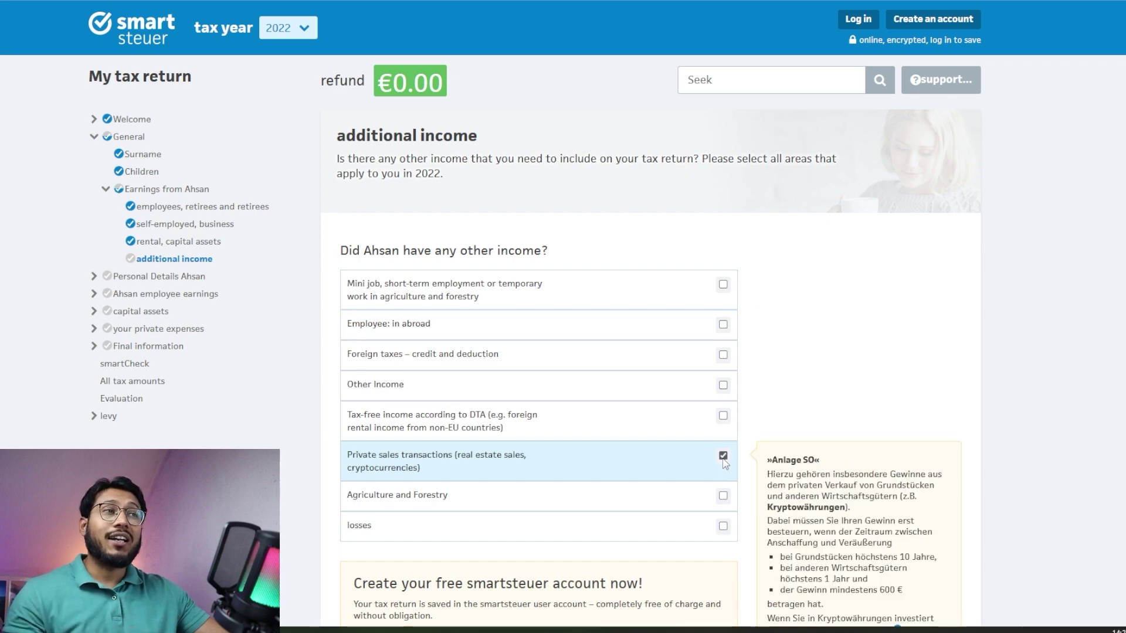
scroll(724, 463, down, 3)
mouse_move(606, 349)
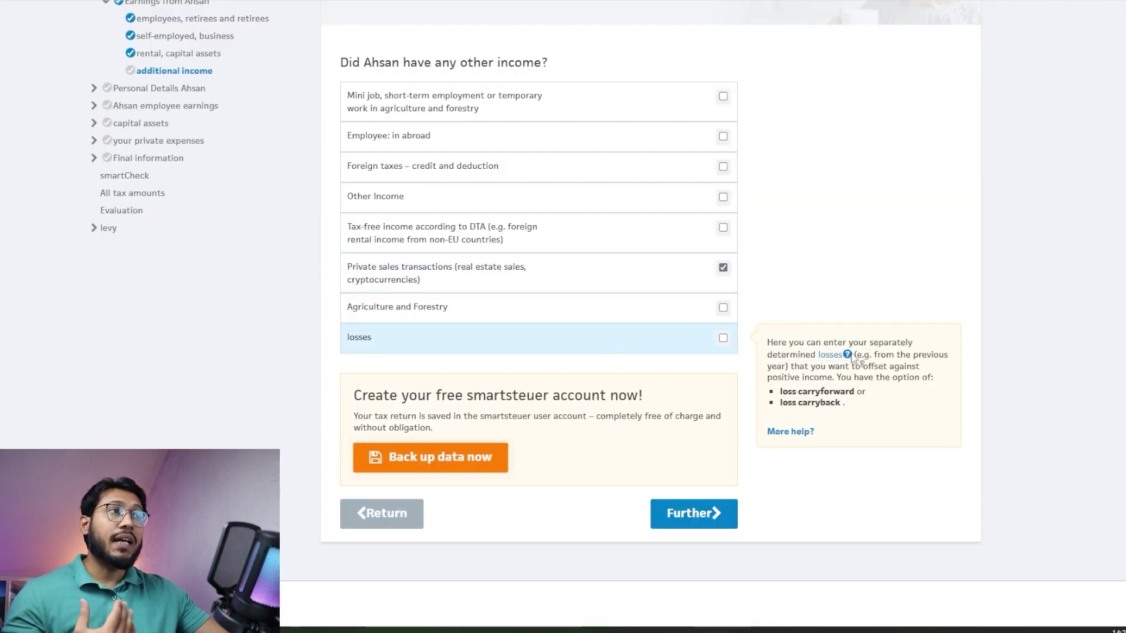
triple_click(950, 378)
click(977, 369)
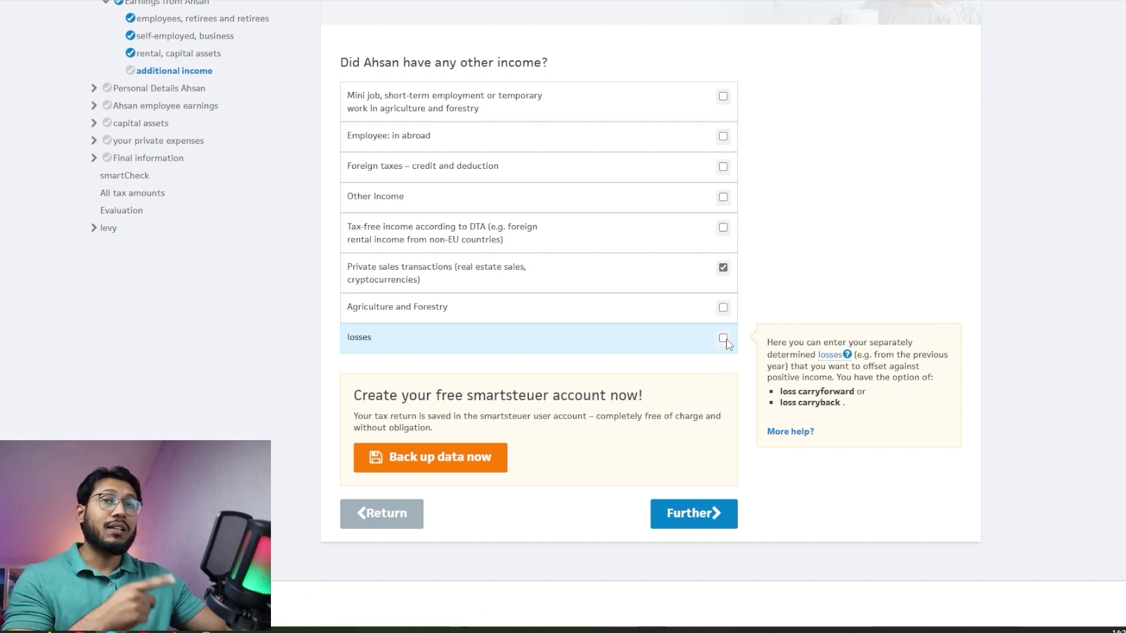
click(697, 527)
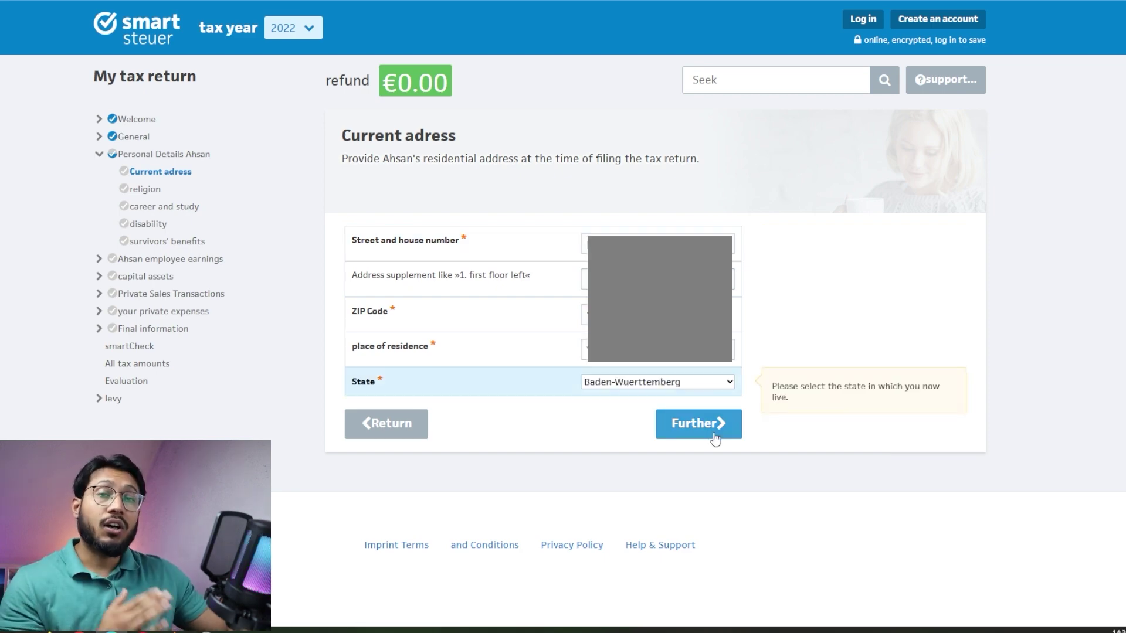
Step: Confirm the current address page and set the religion to "not subject to church tax"
click(698, 423)
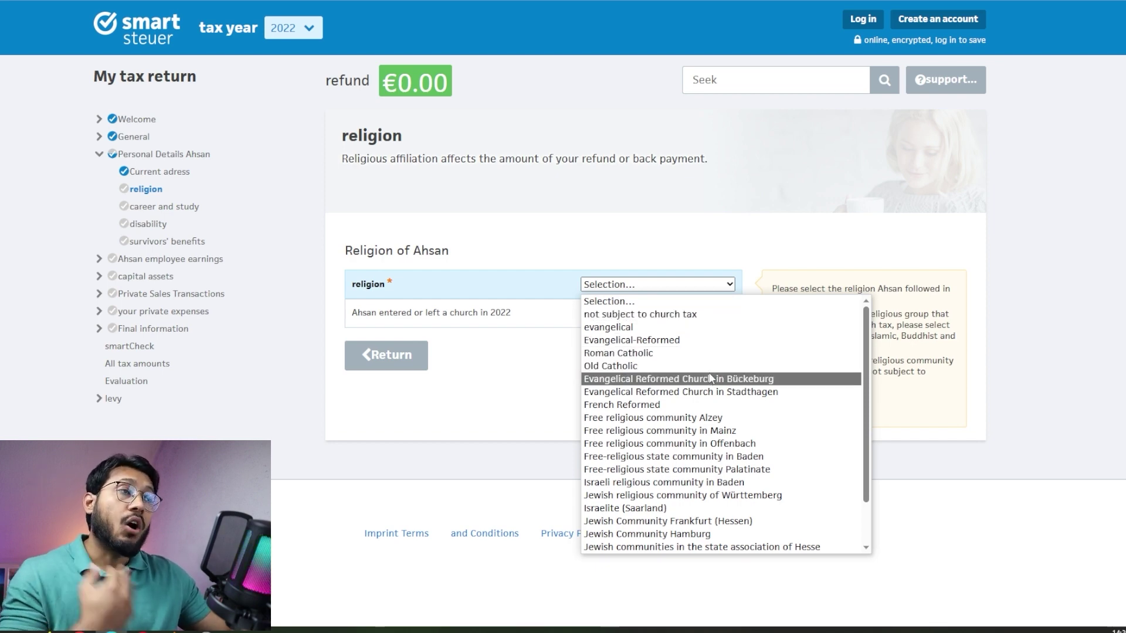
scroll(704, 352, down, 2)
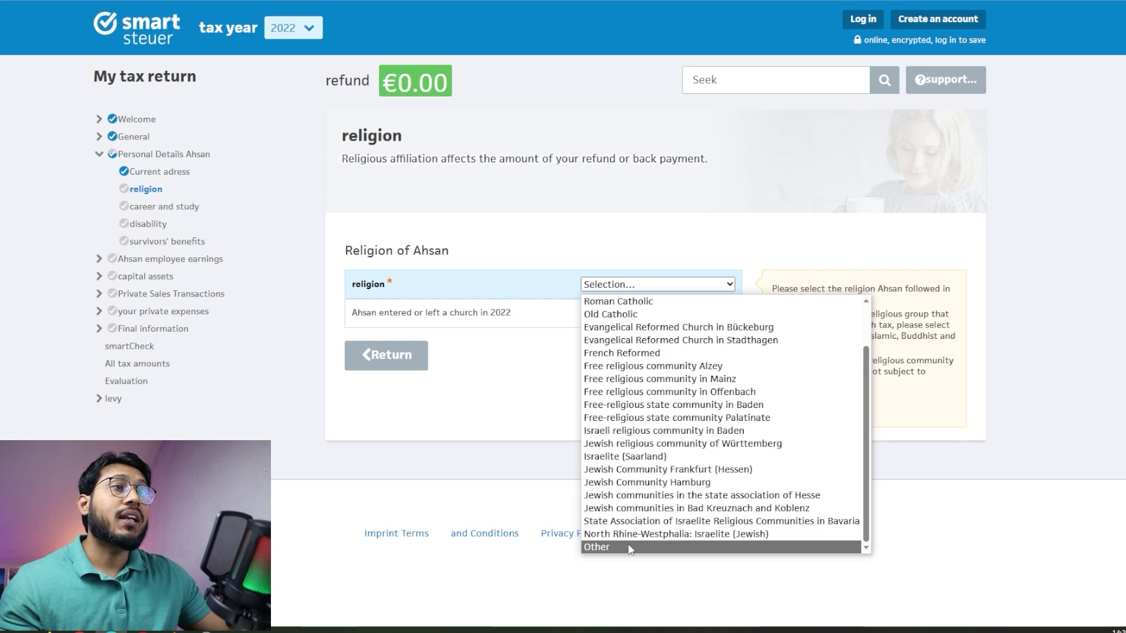
scroll(639, 381, up, 2)
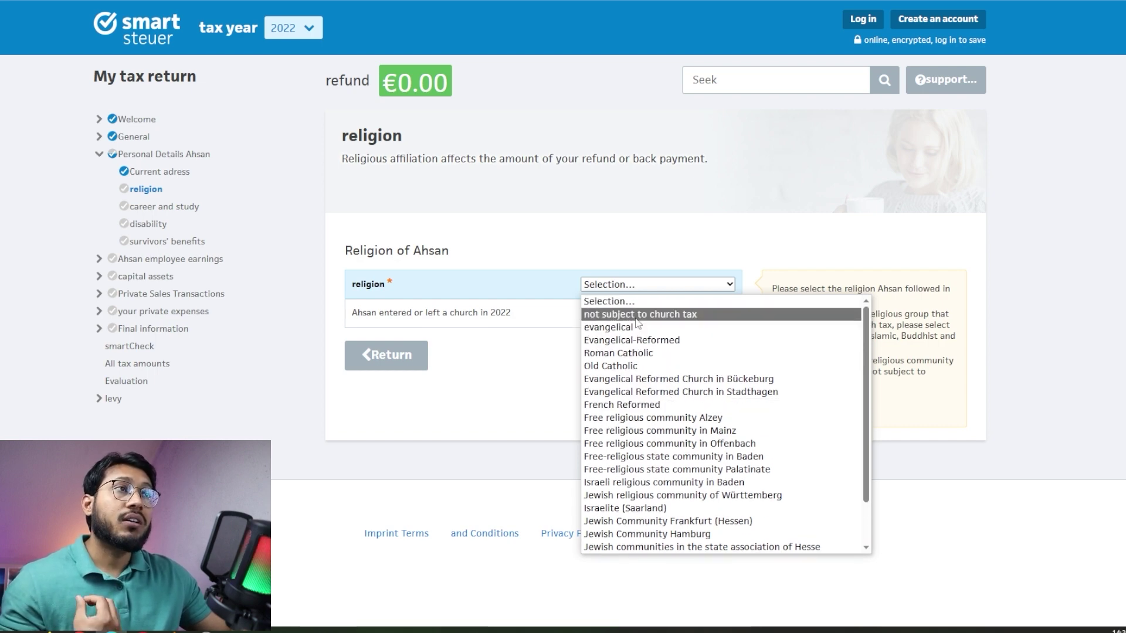
click(636, 316)
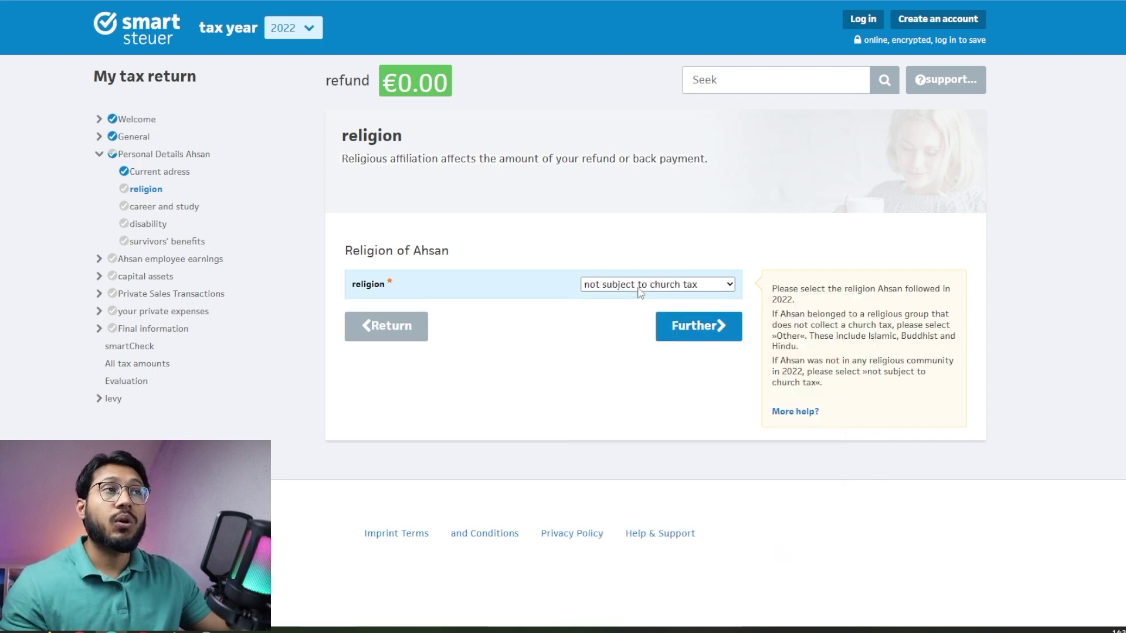
Step: Continue past the religion page and enter "Research Associate" as the profession, with studying in 2022 answered No
double_click(677, 336)
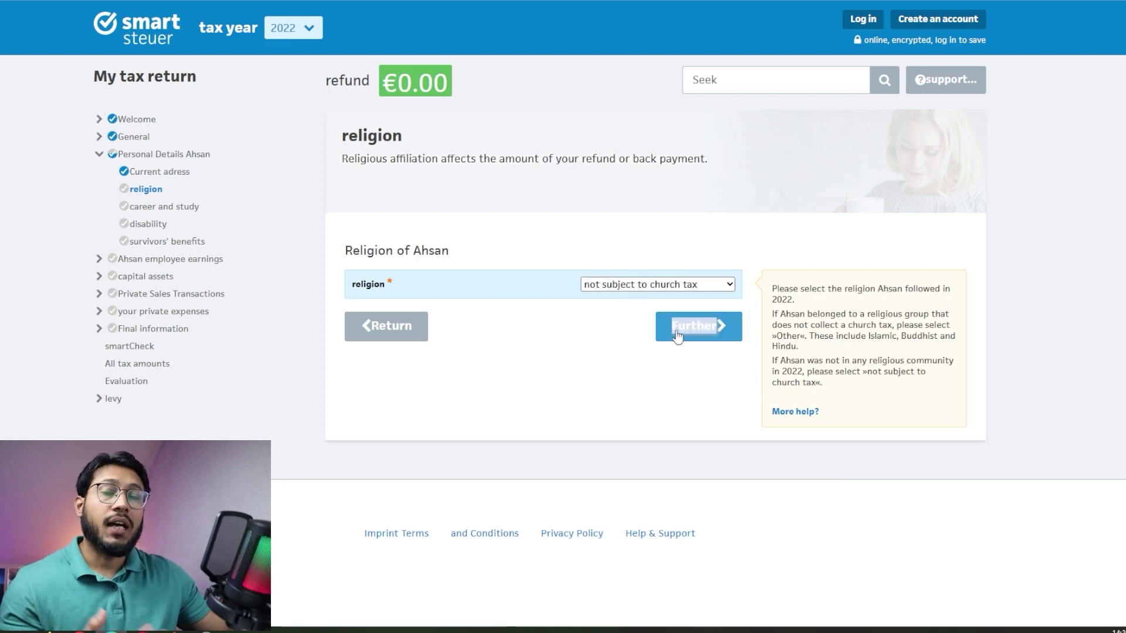
click(677, 336)
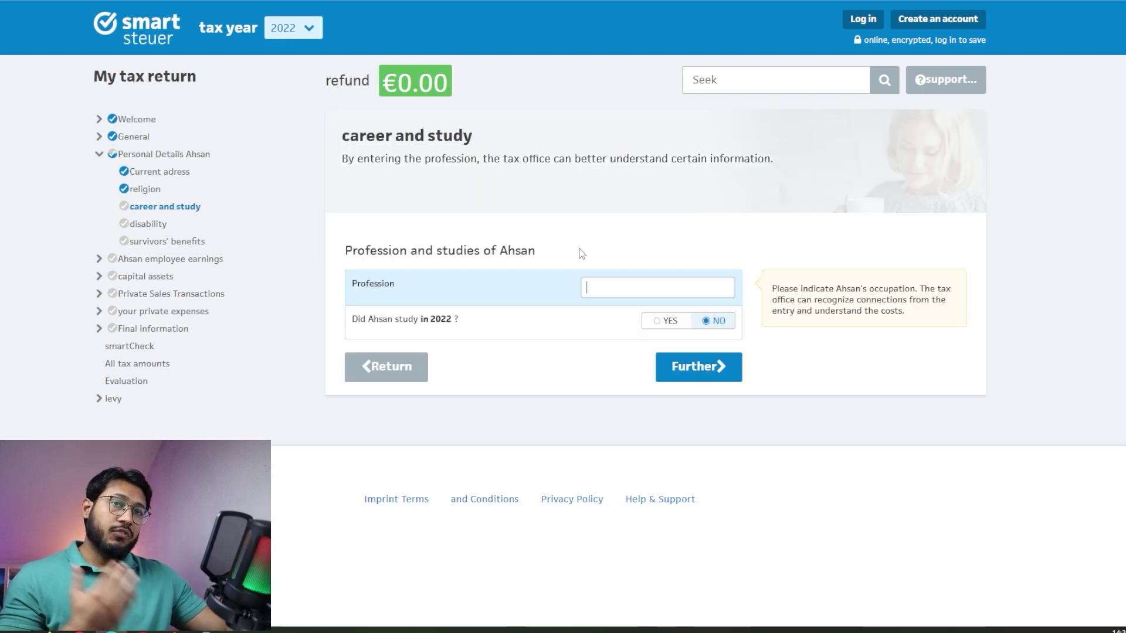
click(656, 322)
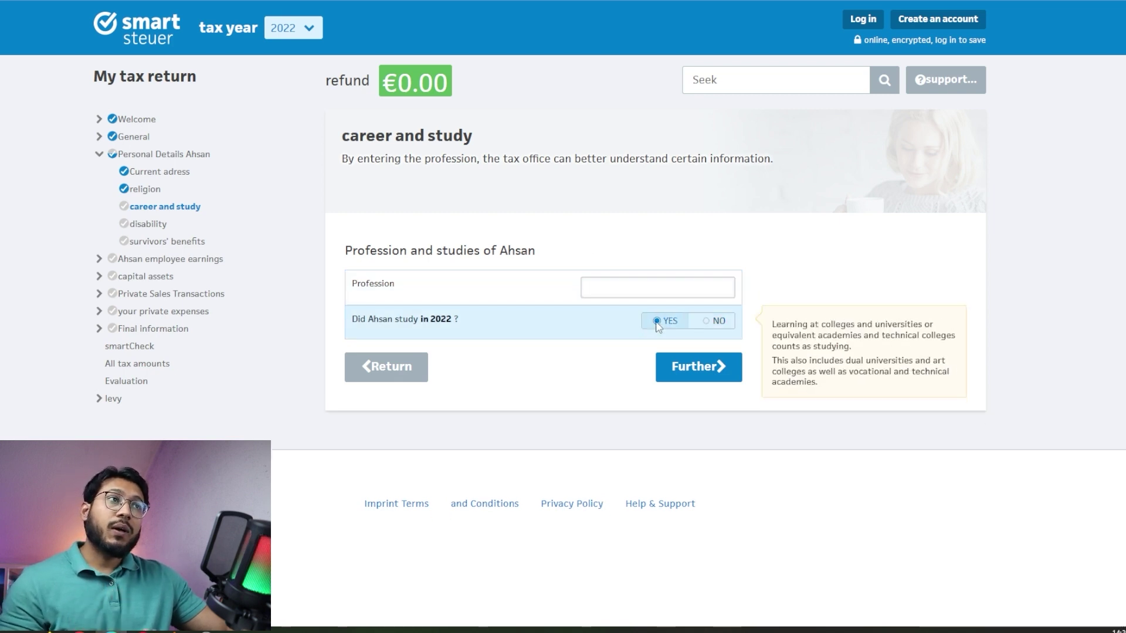
click(708, 323)
click(625, 288)
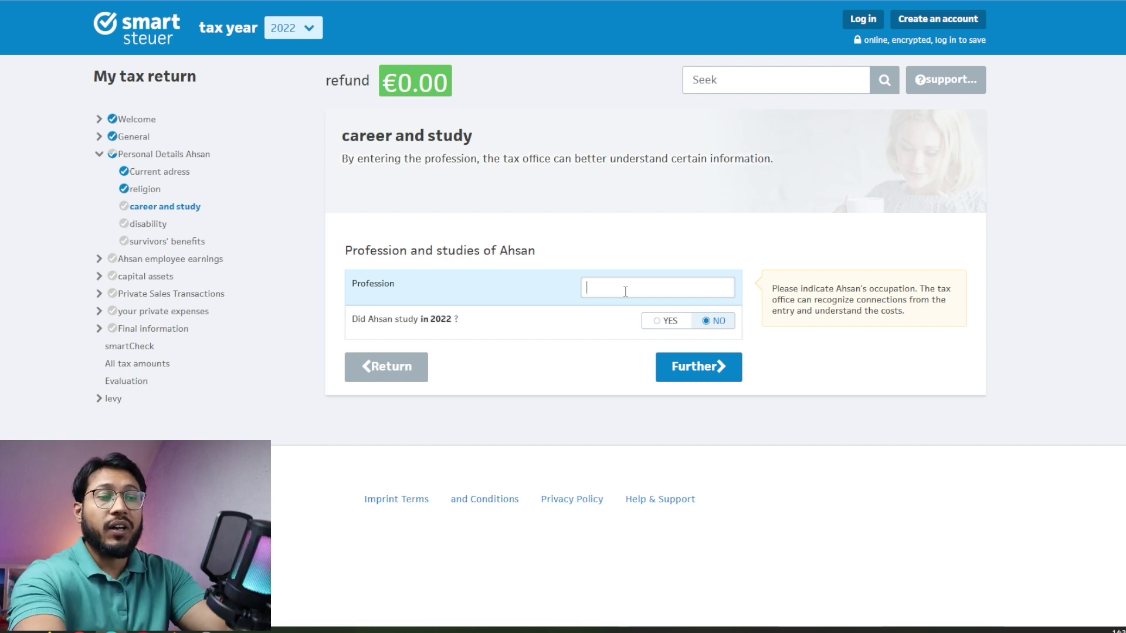
text(Research Associate)
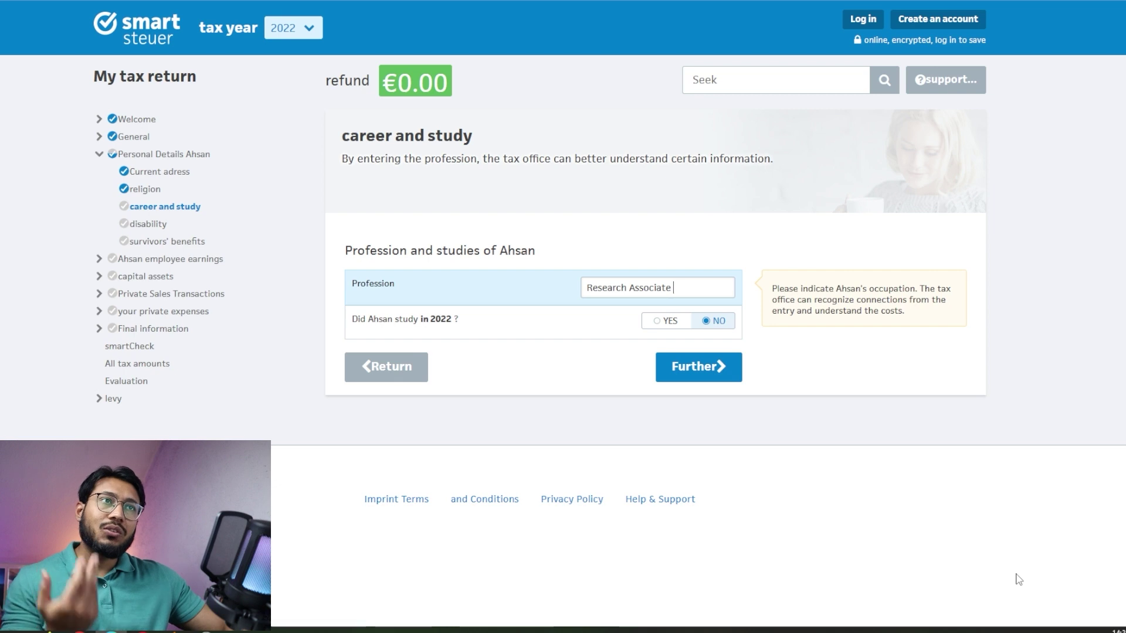
Step: Check the help on what counts as studying, answer No to studying in 2022 and continue to the disability page
click(668, 323)
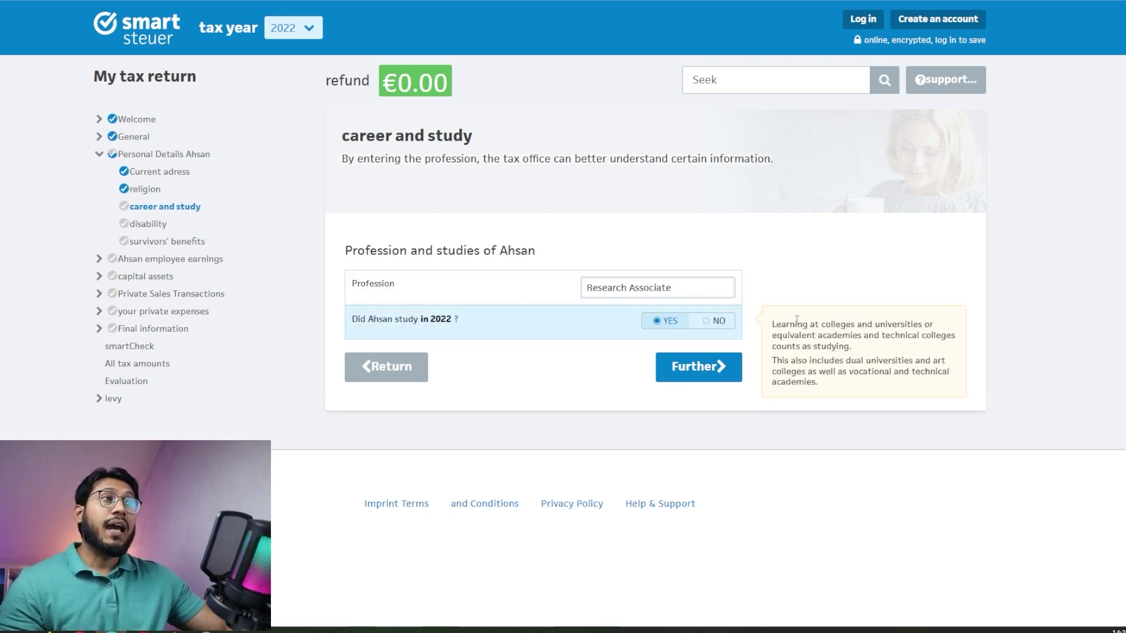
triple_click(862, 336)
click(1030, 388)
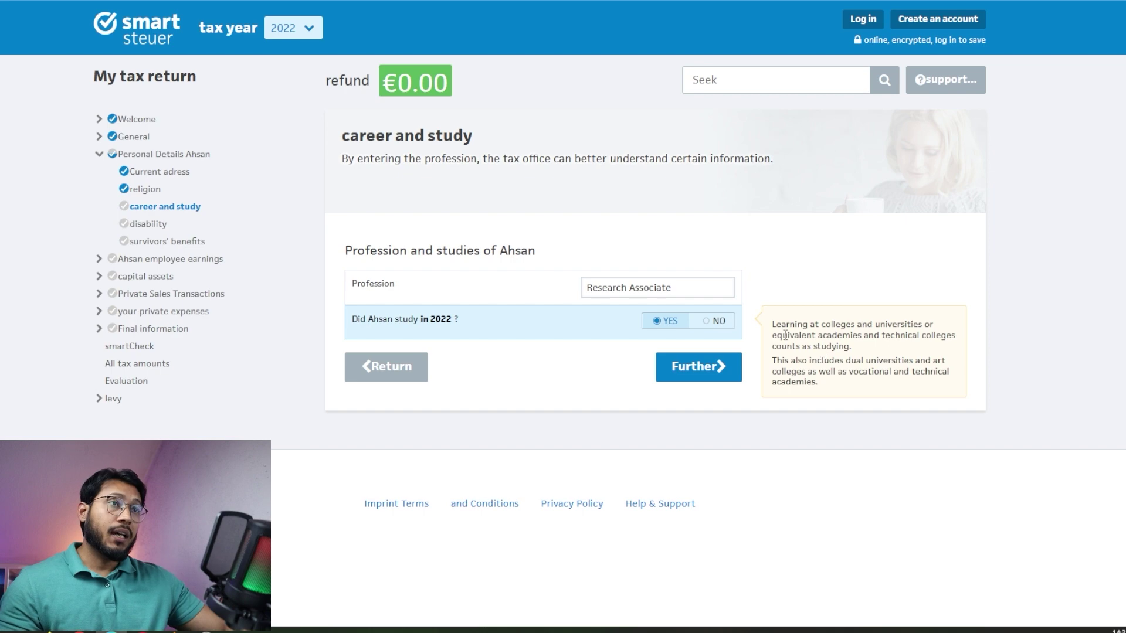
click(707, 322)
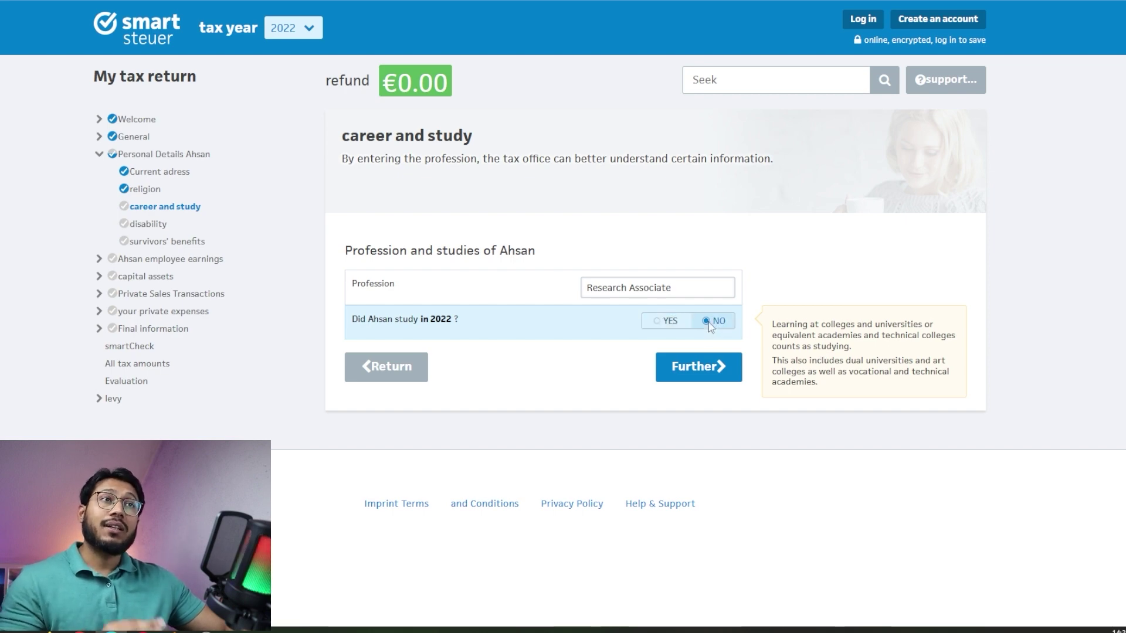
click(695, 370)
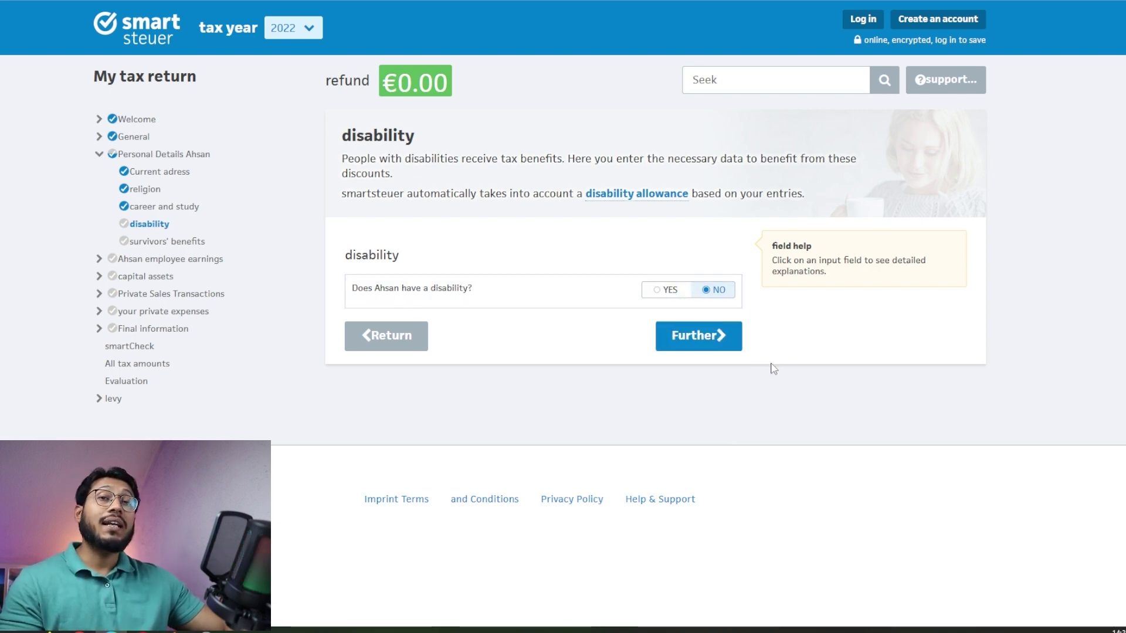
Step: Confirm No for both disability and survivors' benefits and continue to the employee income section
click(717, 340)
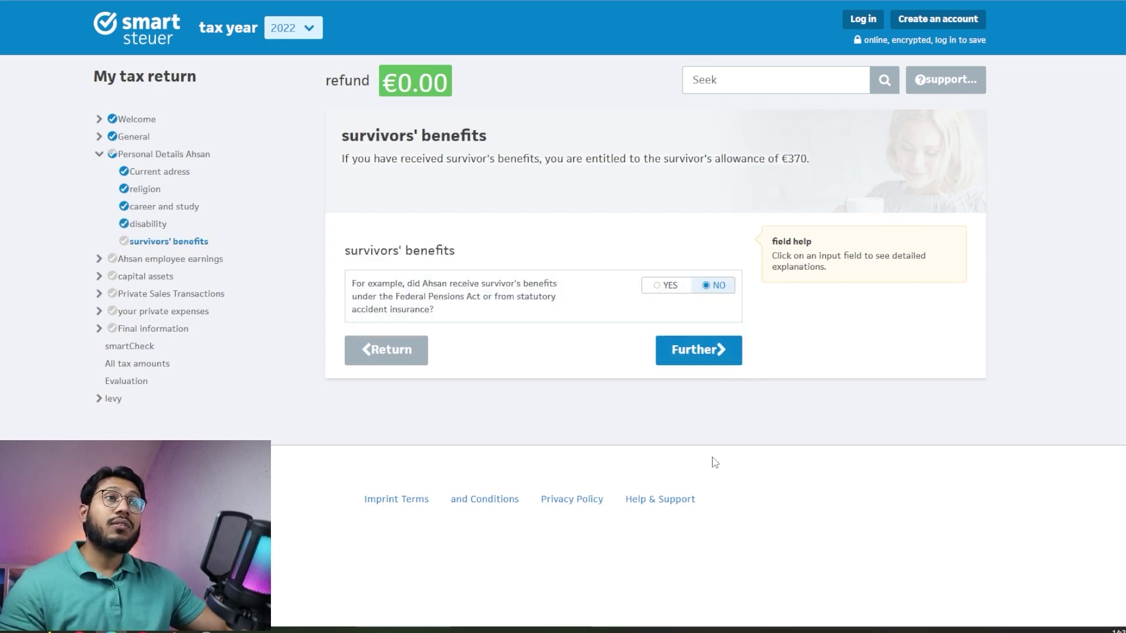
triple_click(499, 300)
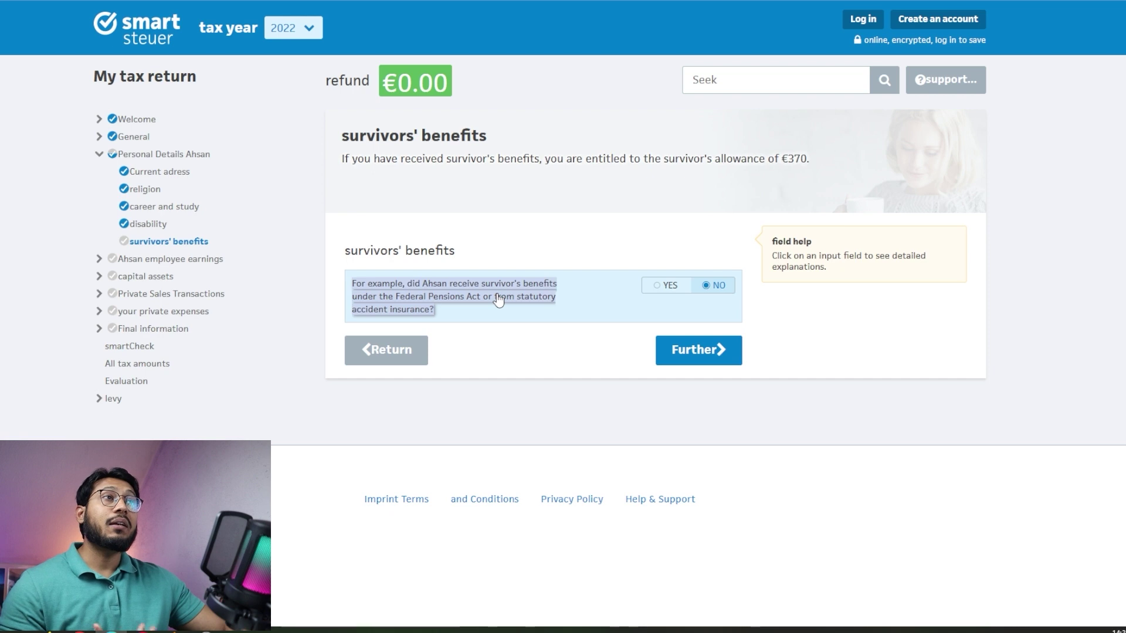
click(518, 335)
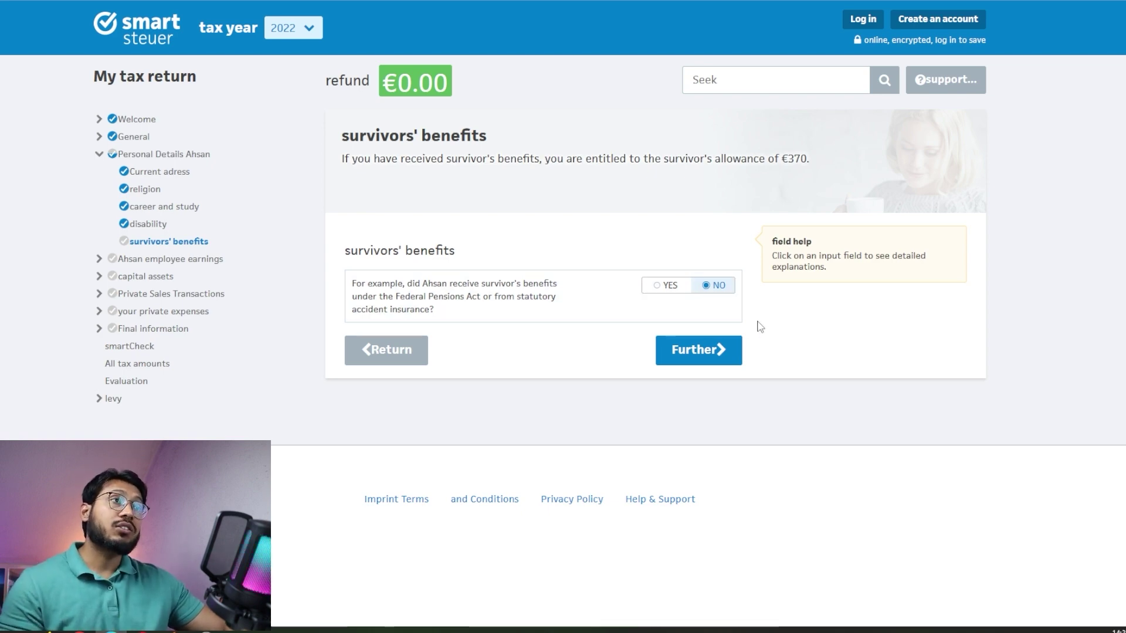
click(720, 358)
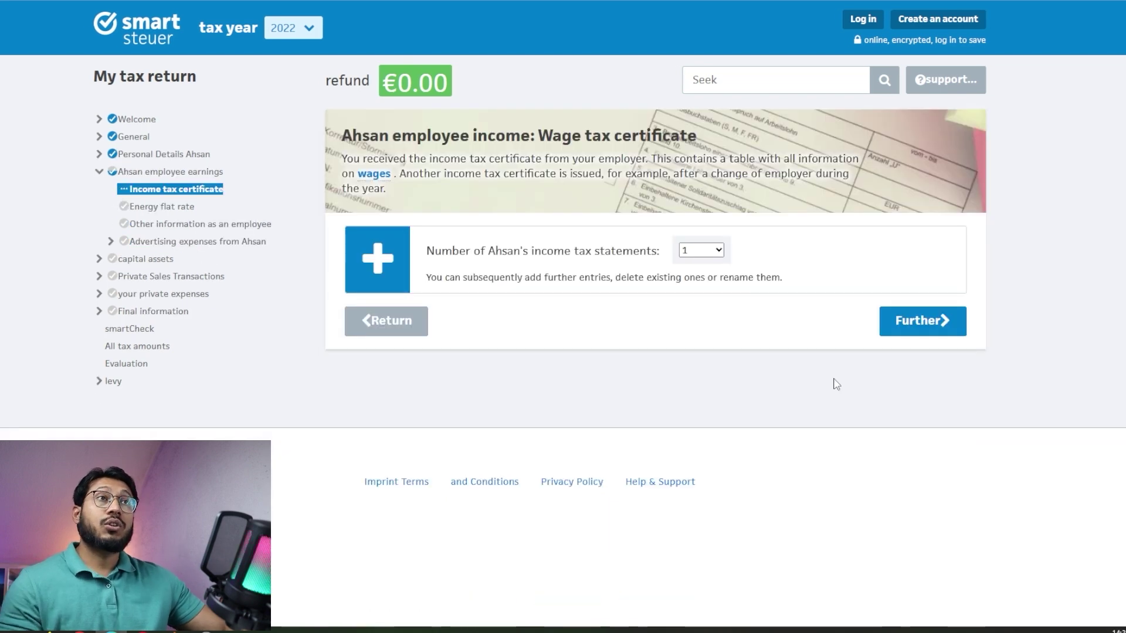
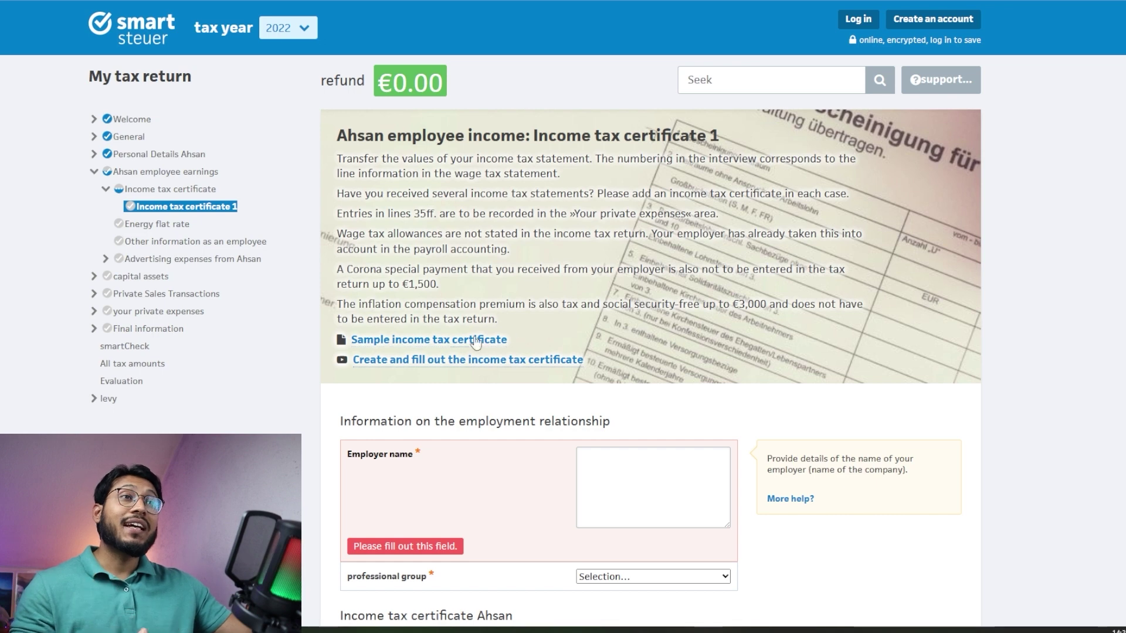
Step: Open the sample income tax certificate and look through its numbered lines
click(445, 346)
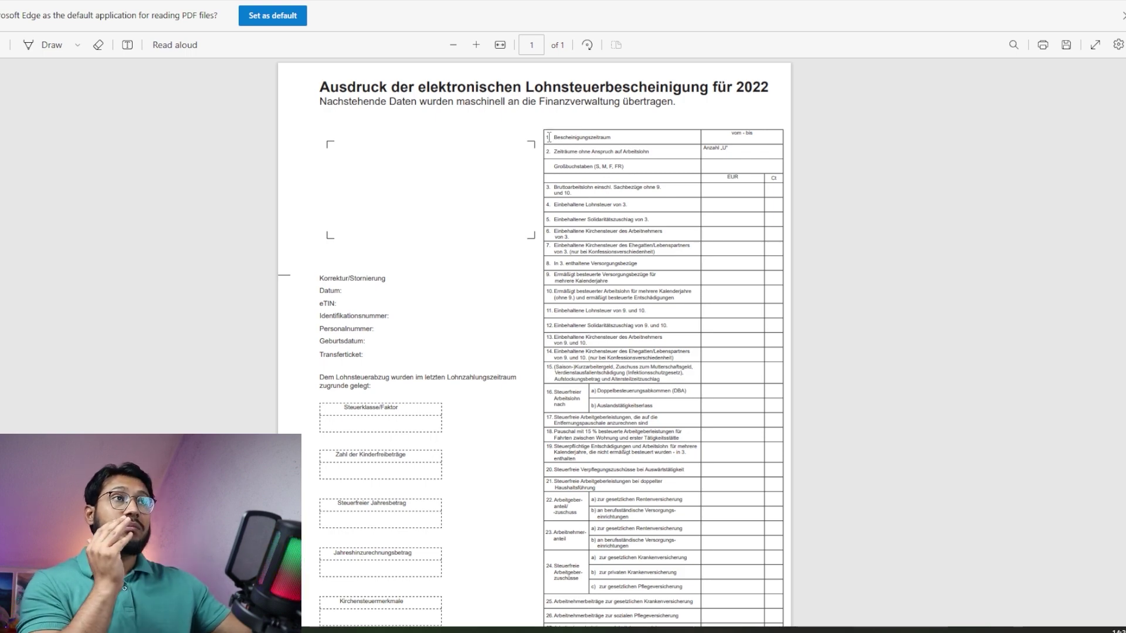
scroll(549, 138, down, 3)
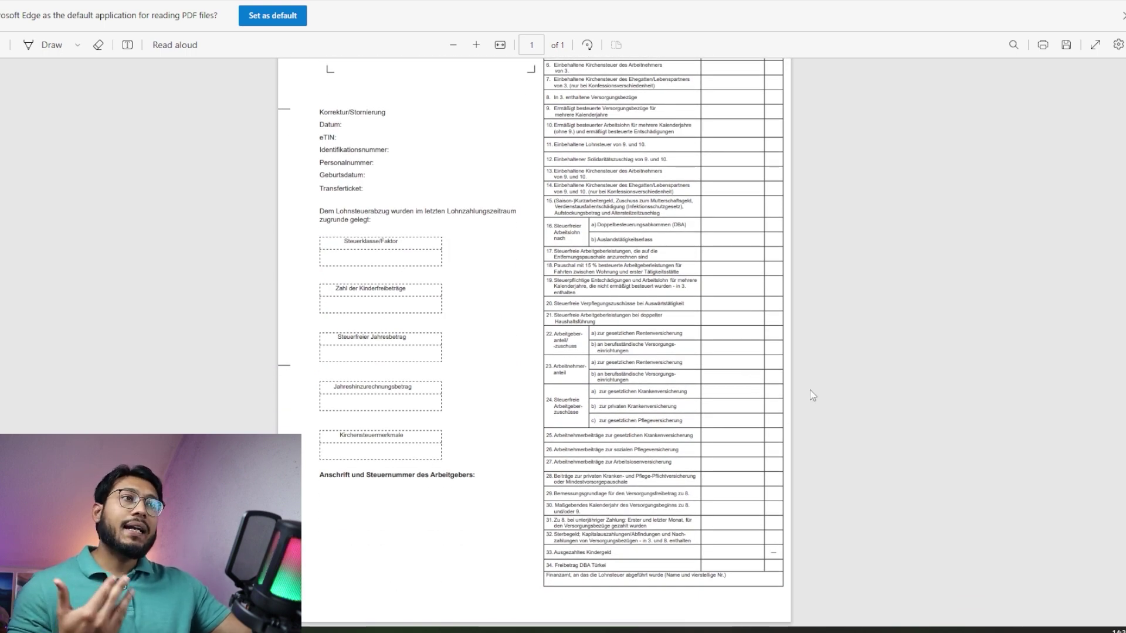
scroll(811, 390, up, 3)
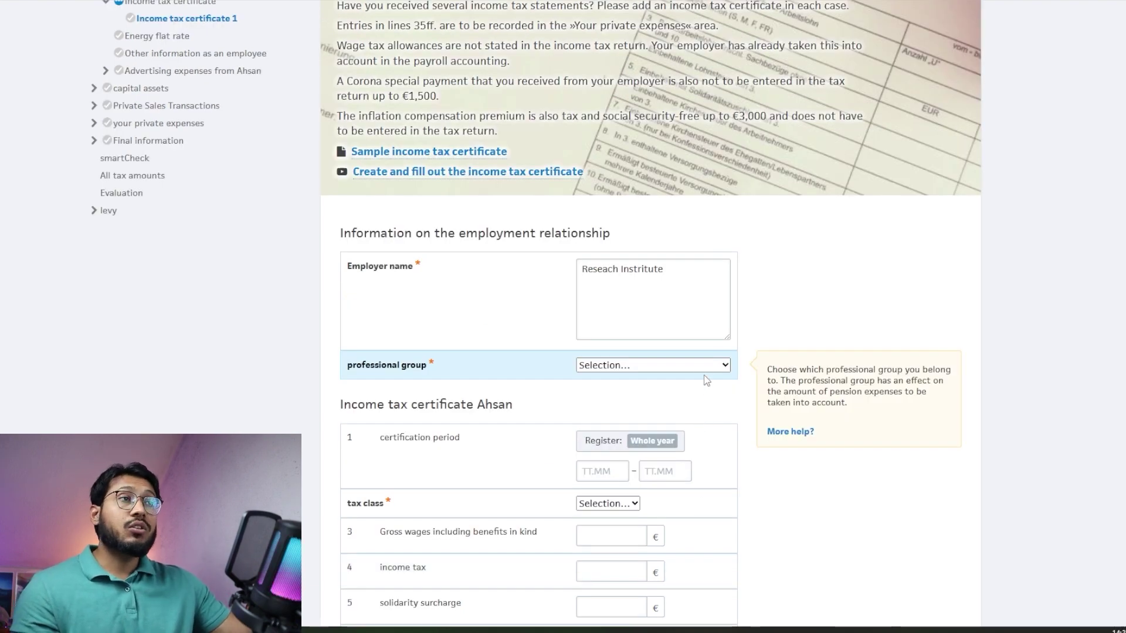
Step: Set the professional group for the employment to "Employee (subject to social insurance)"
click(705, 369)
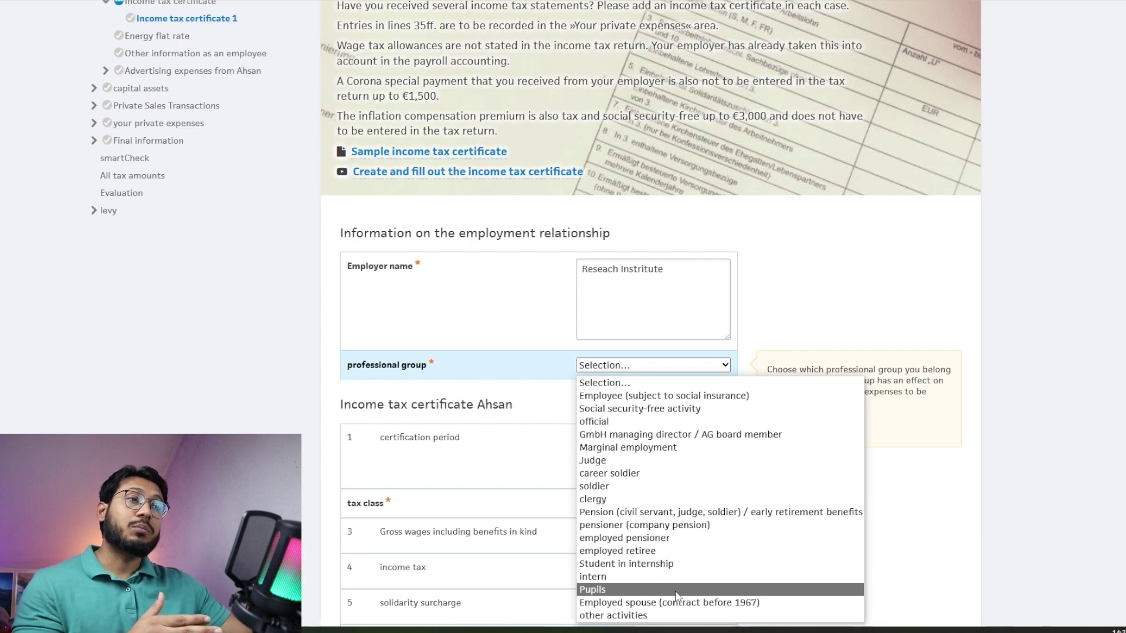
click(624, 397)
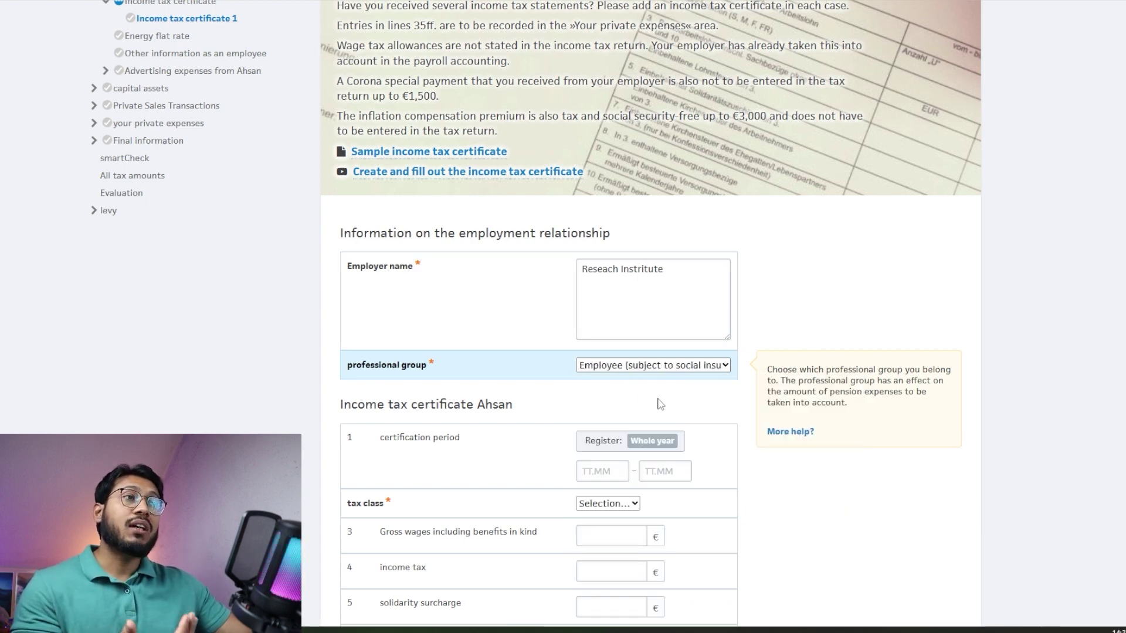
click(705, 366)
click(861, 322)
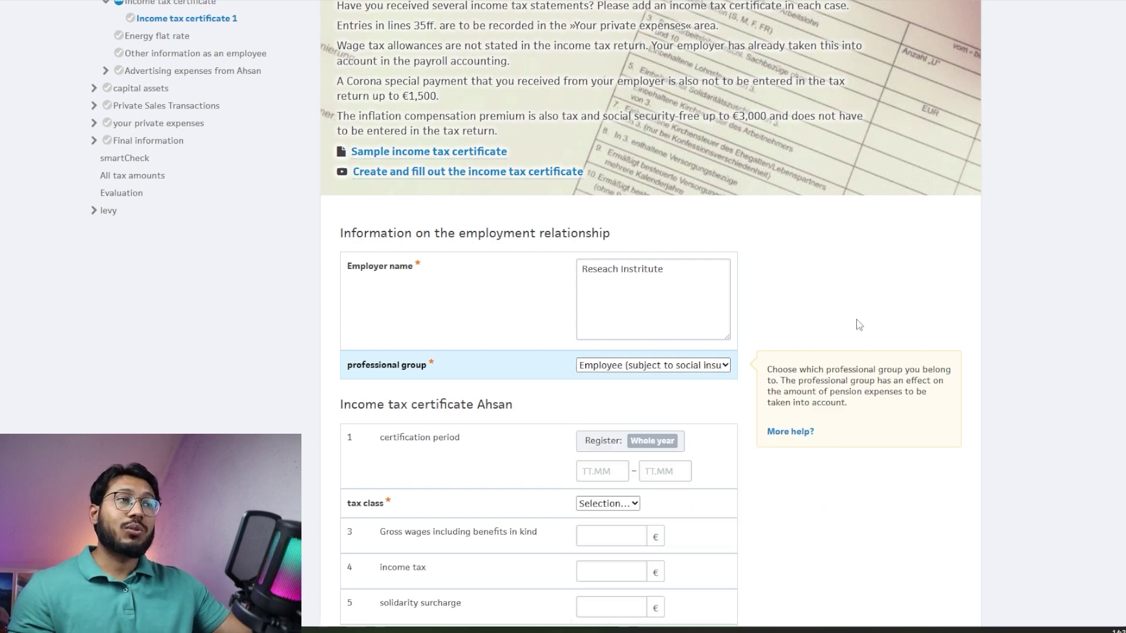
Step: Enter the certification period 01.01 to 31.12 and set the tax class to 1
scroll(487, 246, down, 3)
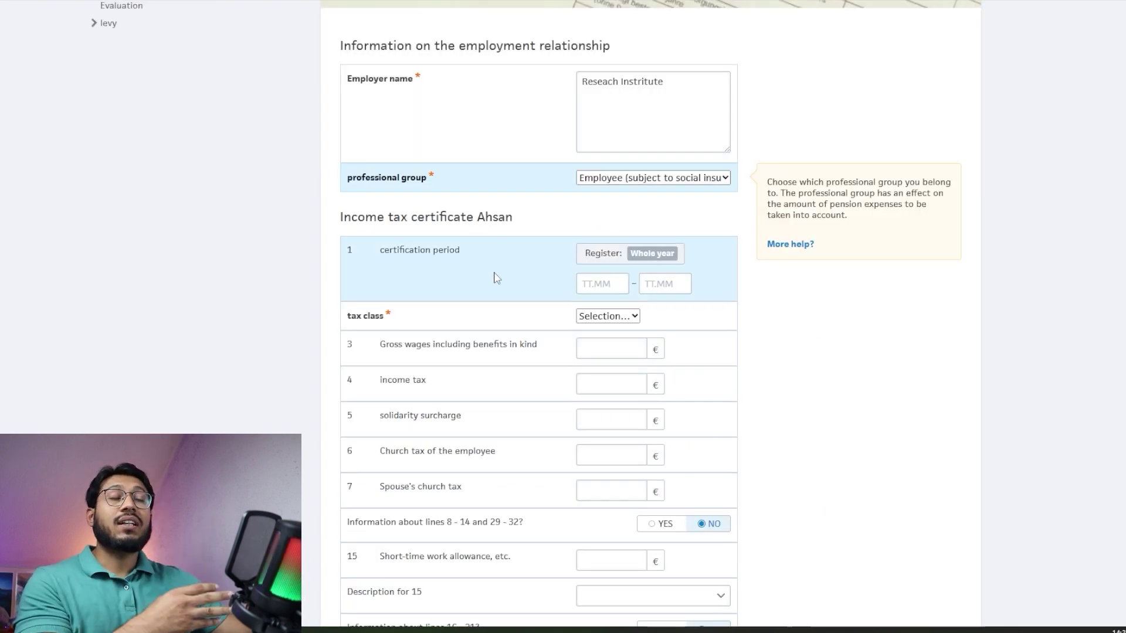
click(601, 284)
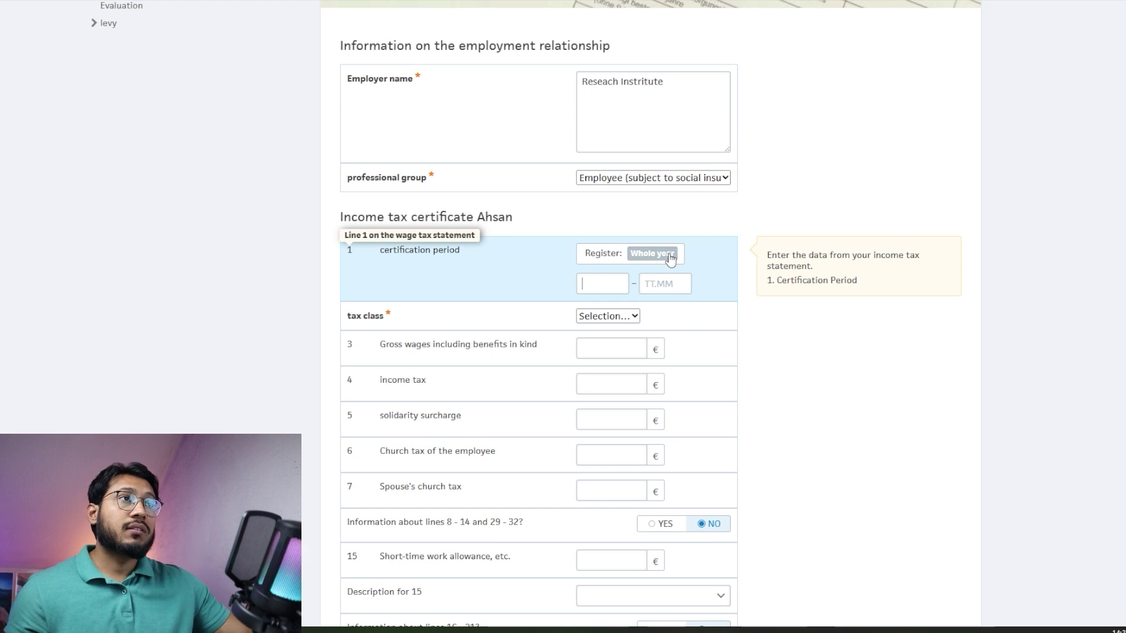
text(01.01)
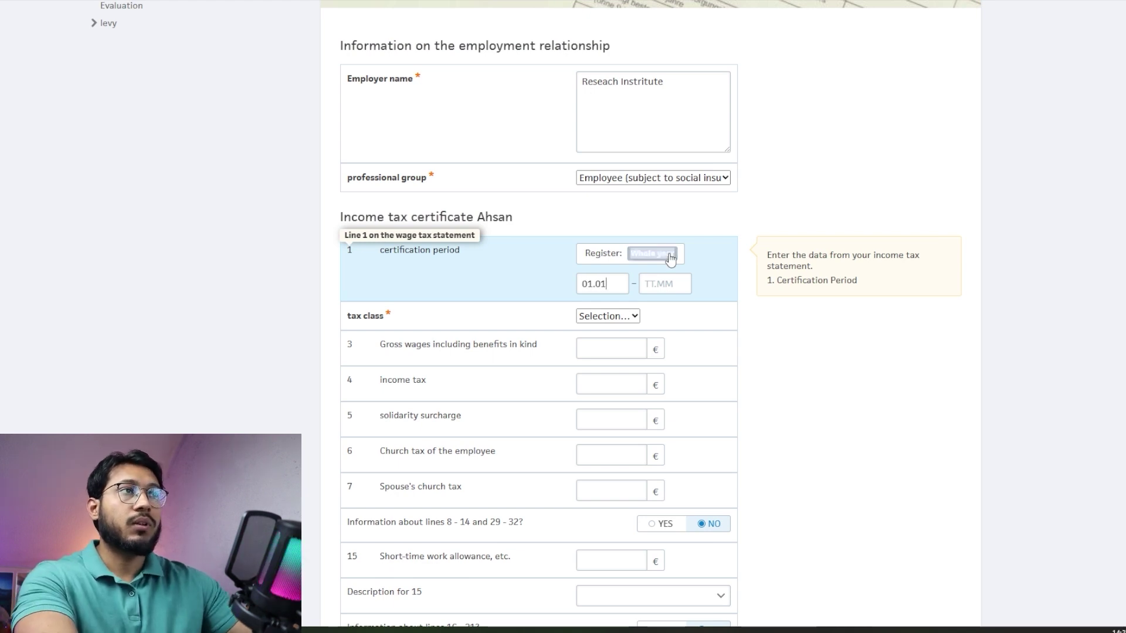
click(655, 277)
text(31.12)
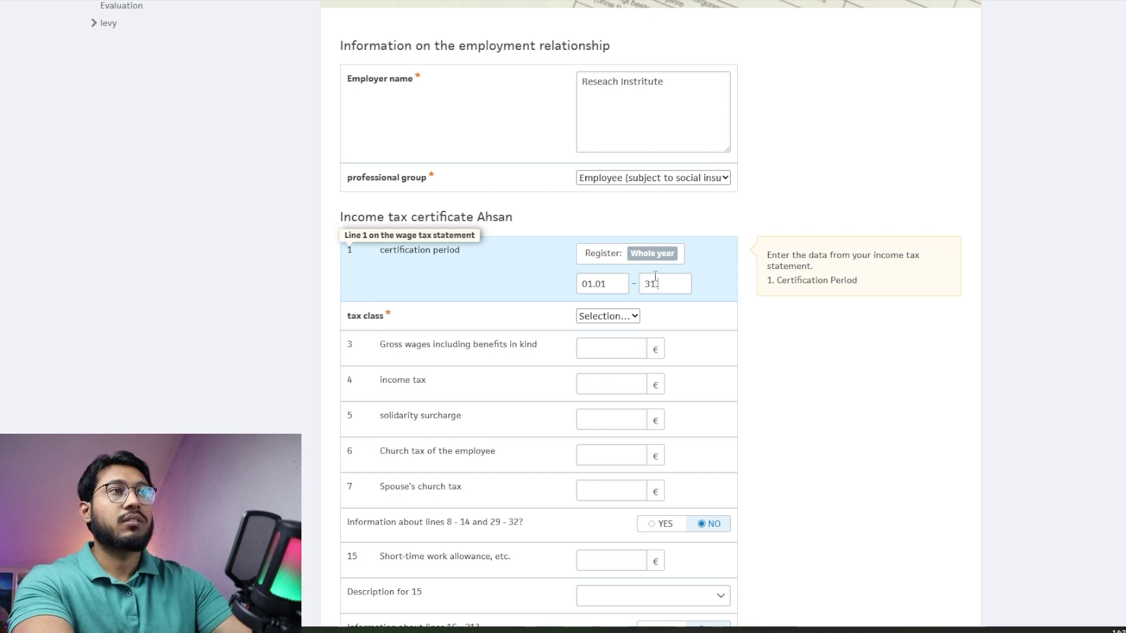
click(588, 317)
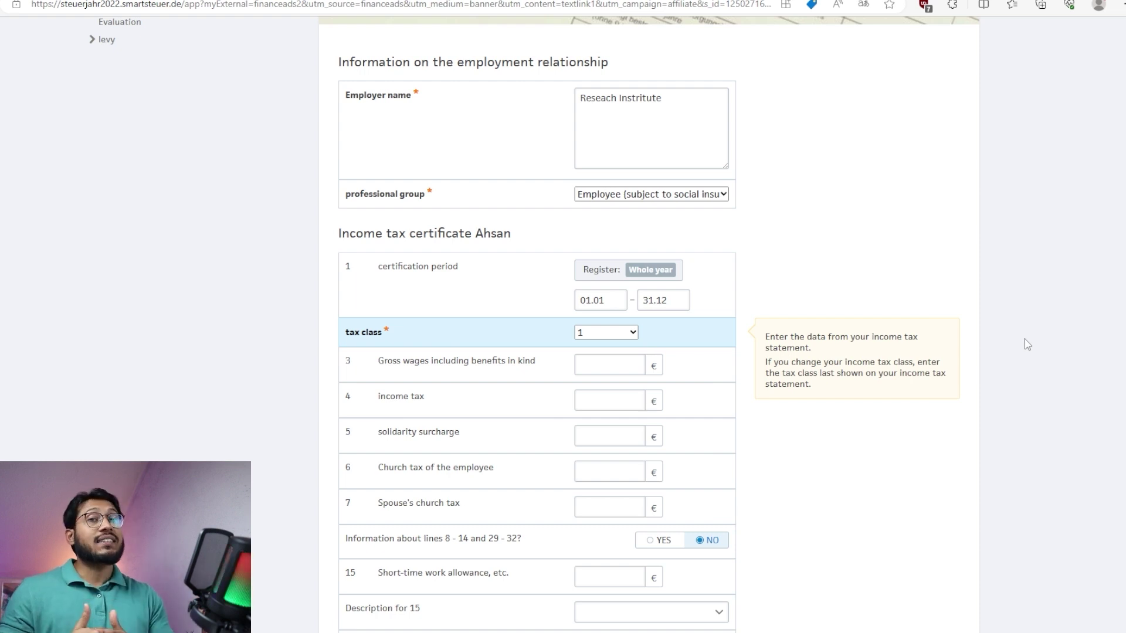
Step: Complete the remaining certificate lines, including employee contributions of €1,231 health, €226 long-term care and €226 unemployment insurance, and continue
key(Tab)
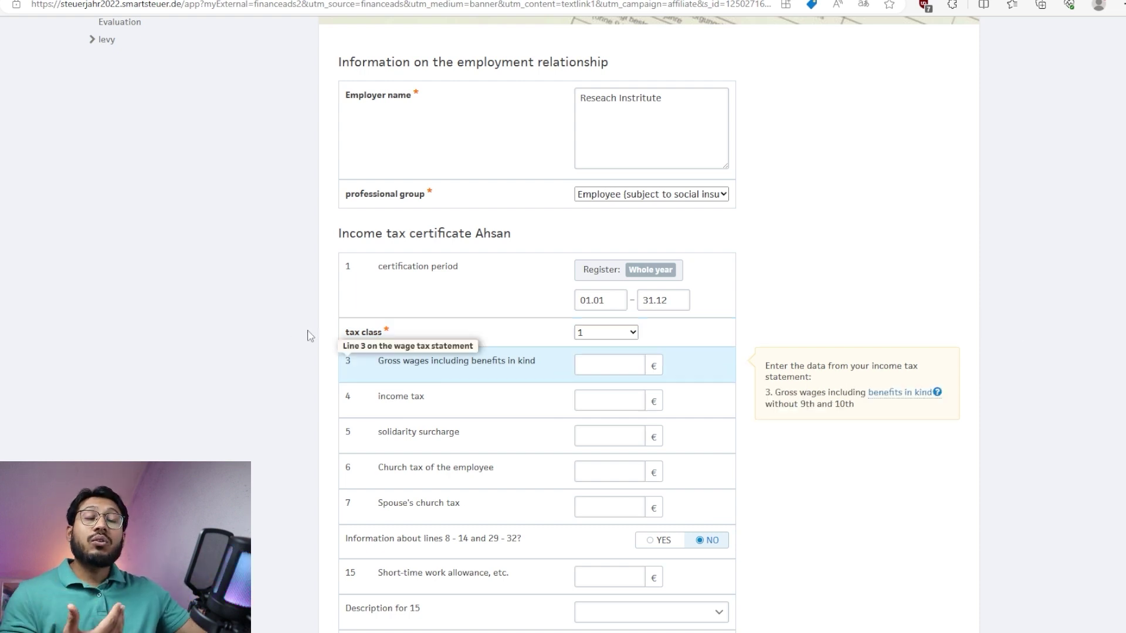
scroll(390, 368, down, 3)
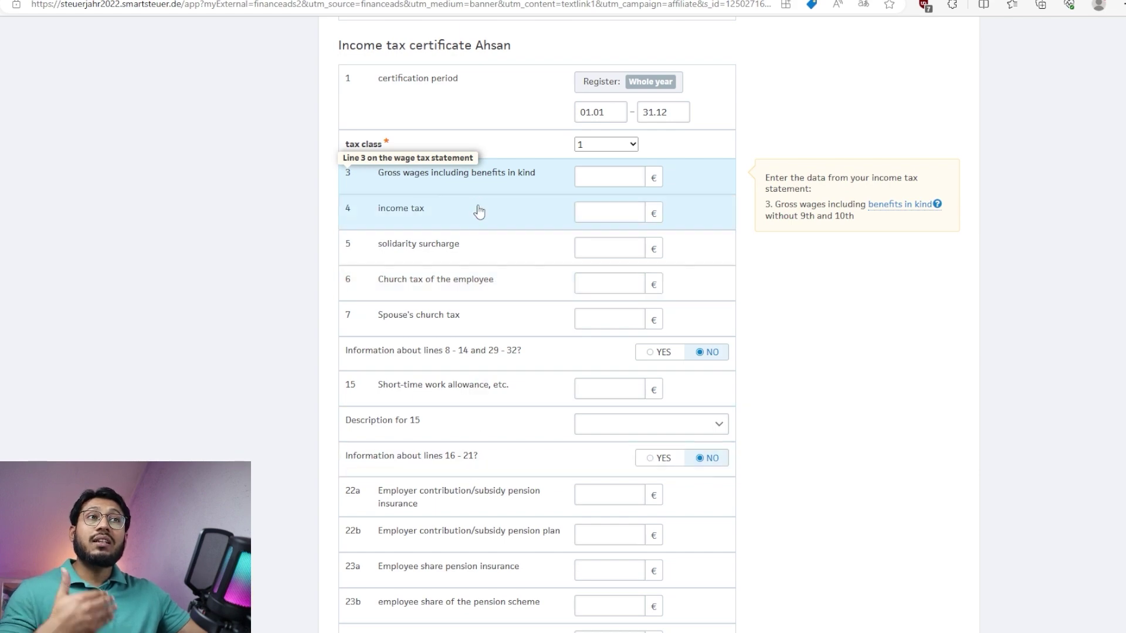
scroll(498, 326, down, 8)
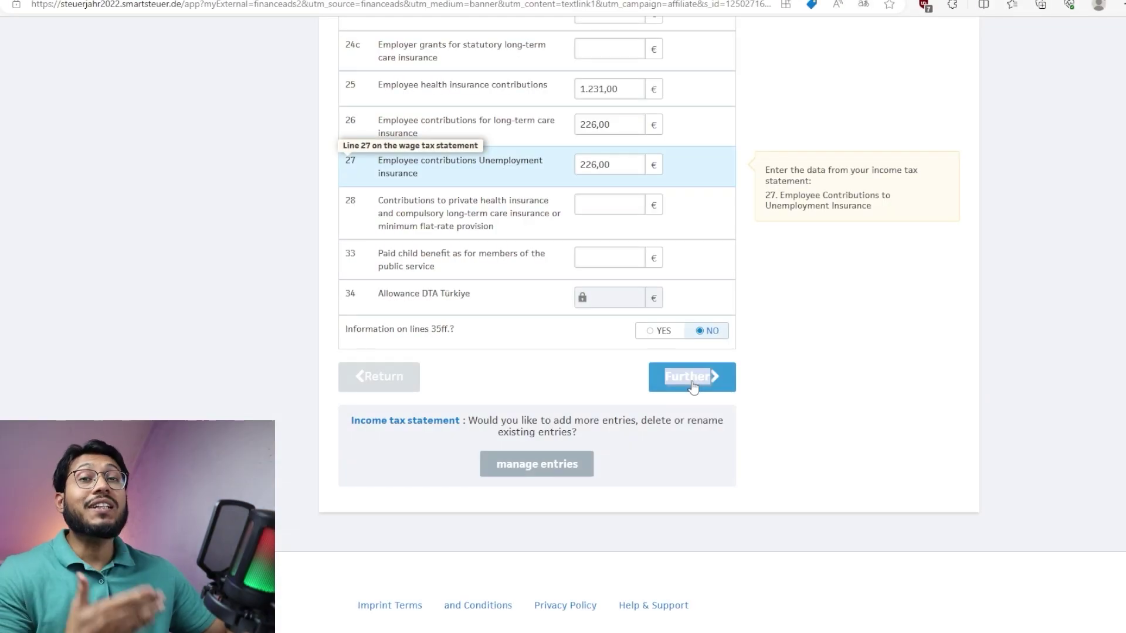
click(692, 385)
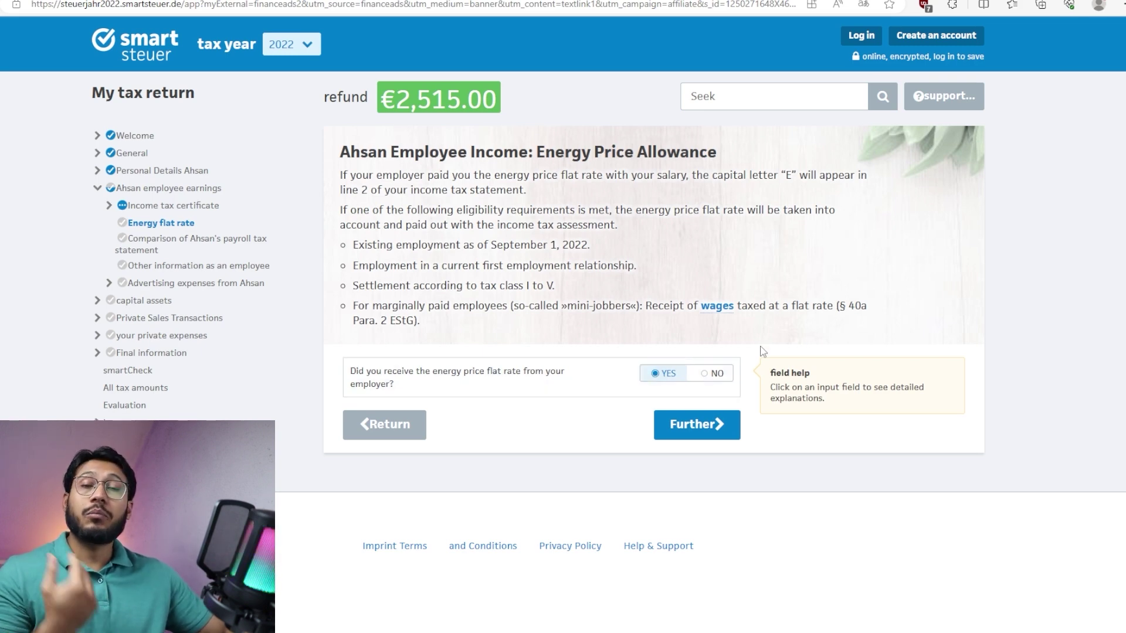
Step: Answer Yes to having received the energy price flat rate from the employer and continue
click(710, 374)
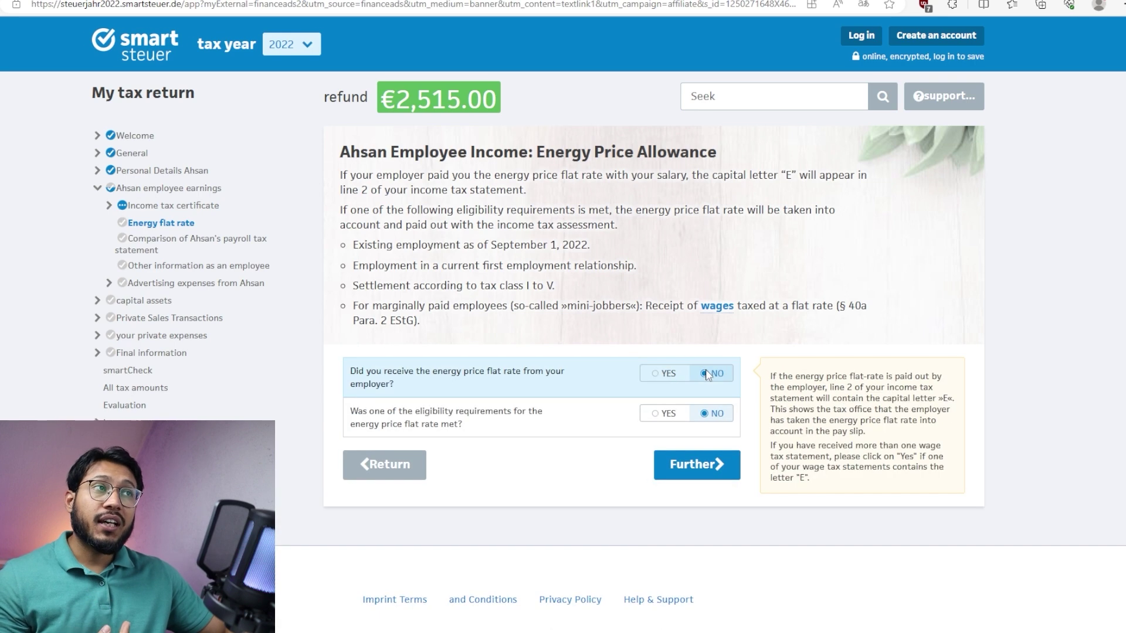
click(656, 375)
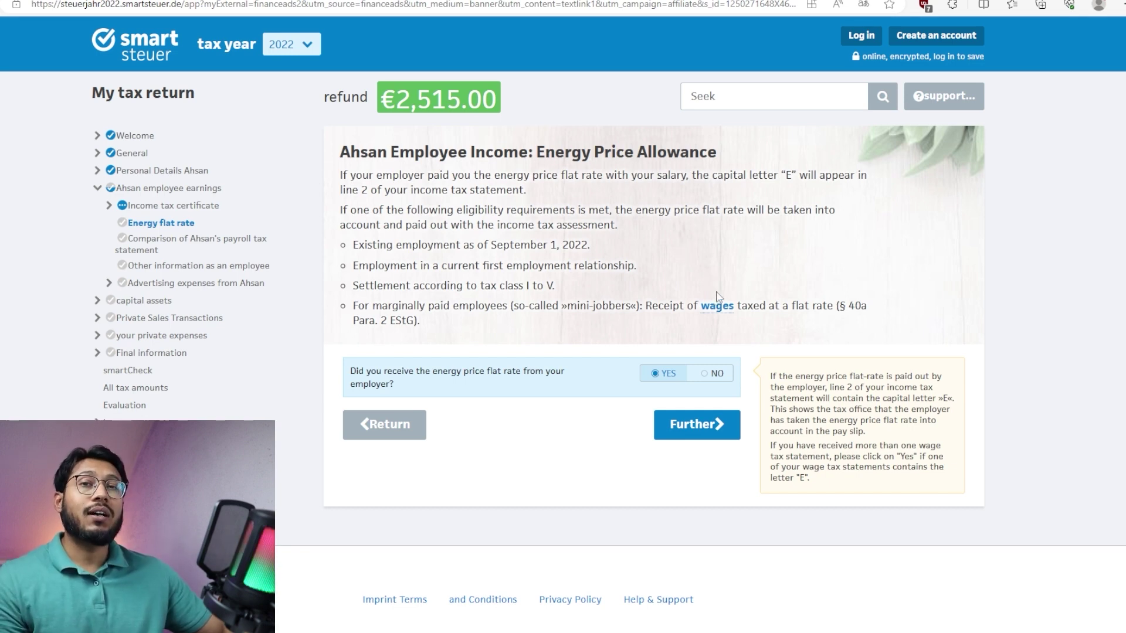
click(727, 426)
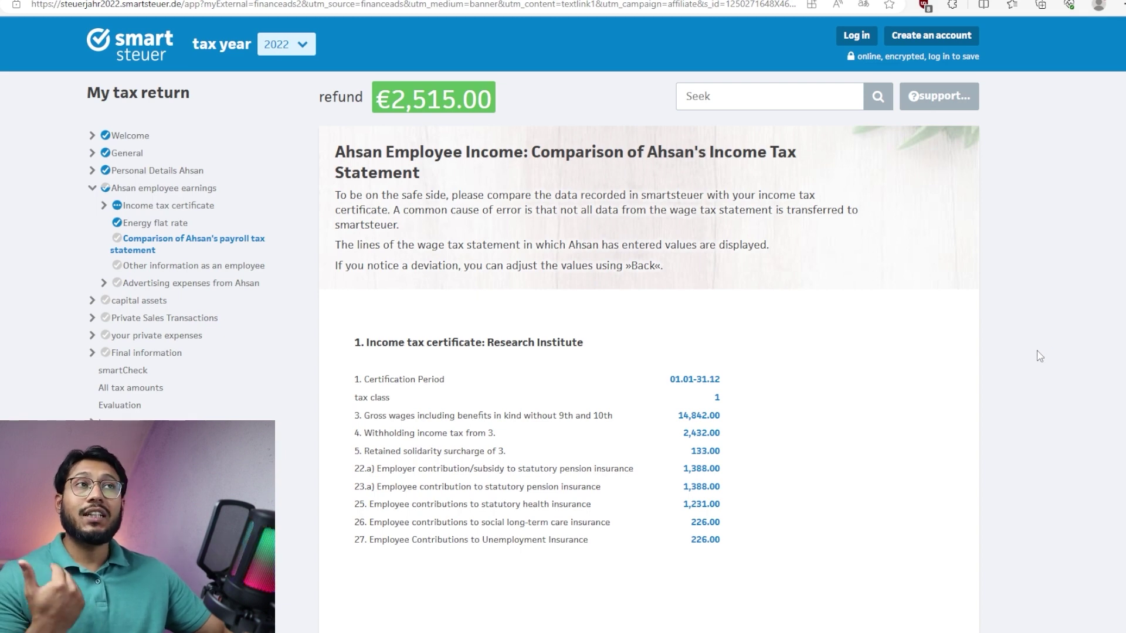
Step: Review the income tax statement comparison and continue through the other employee information to the business expense selection
scroll(1038, 352, down, 3)
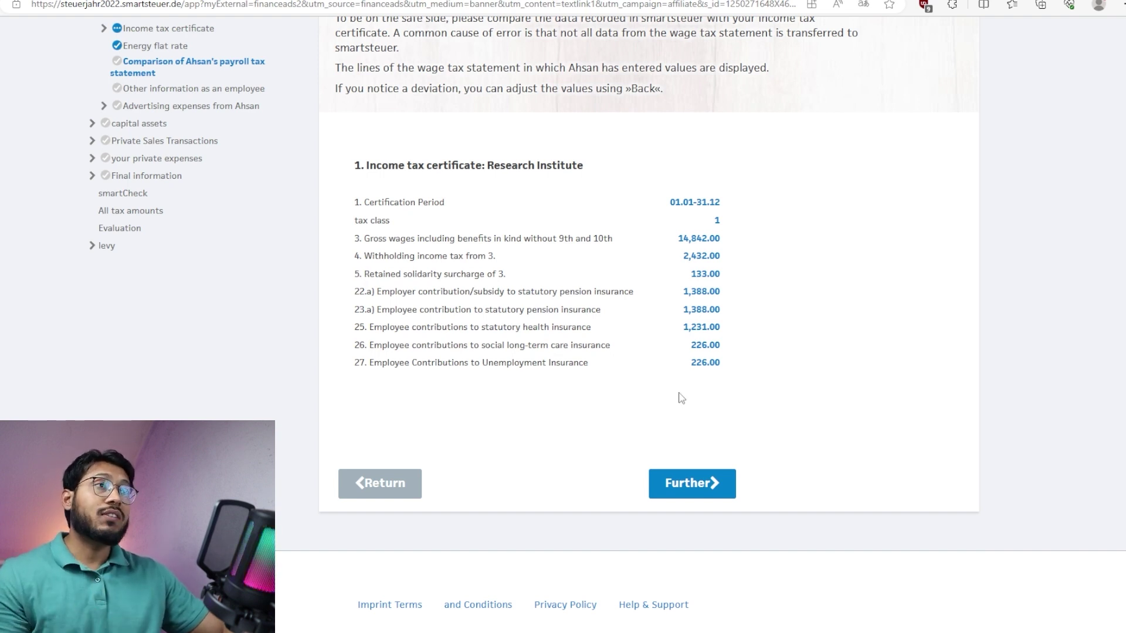
double_click(693, 494)
click(692, 494)
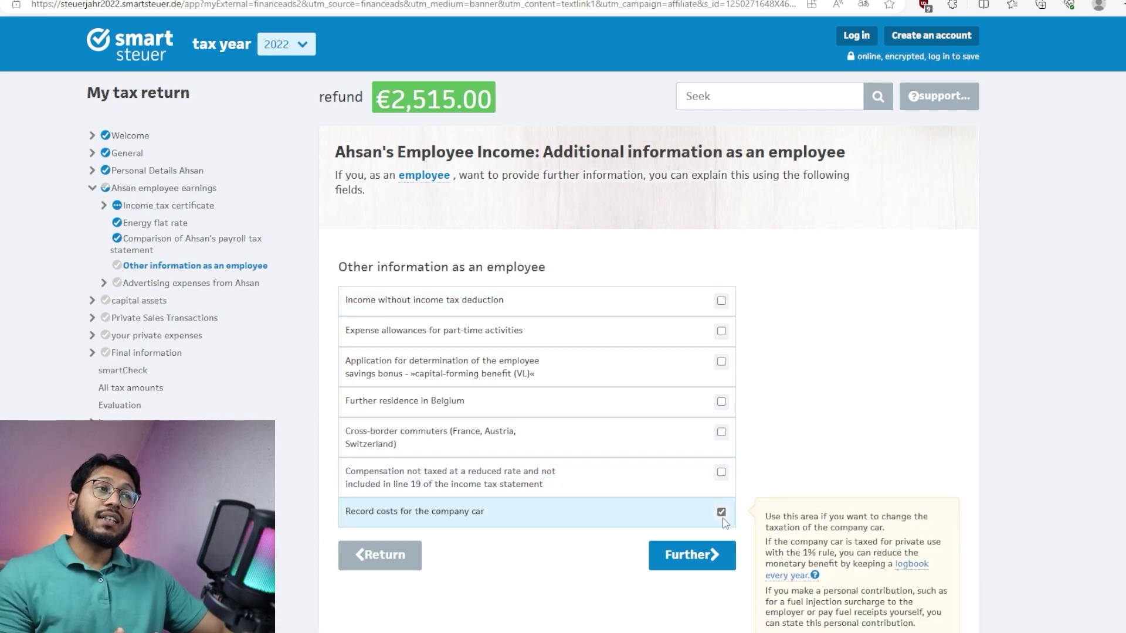
scroll(643, 304, down, 3)
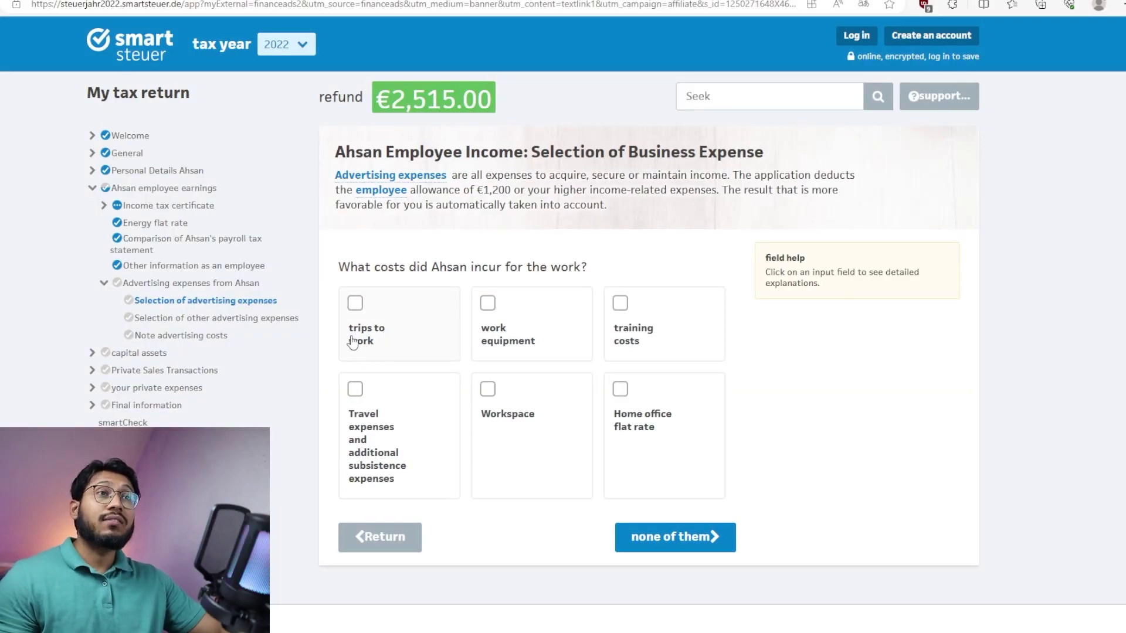
Step: Select trips to work, training costs, travel expenses with additional subsistence, and home office flat rate as work costs, and continue
click(358, 341)
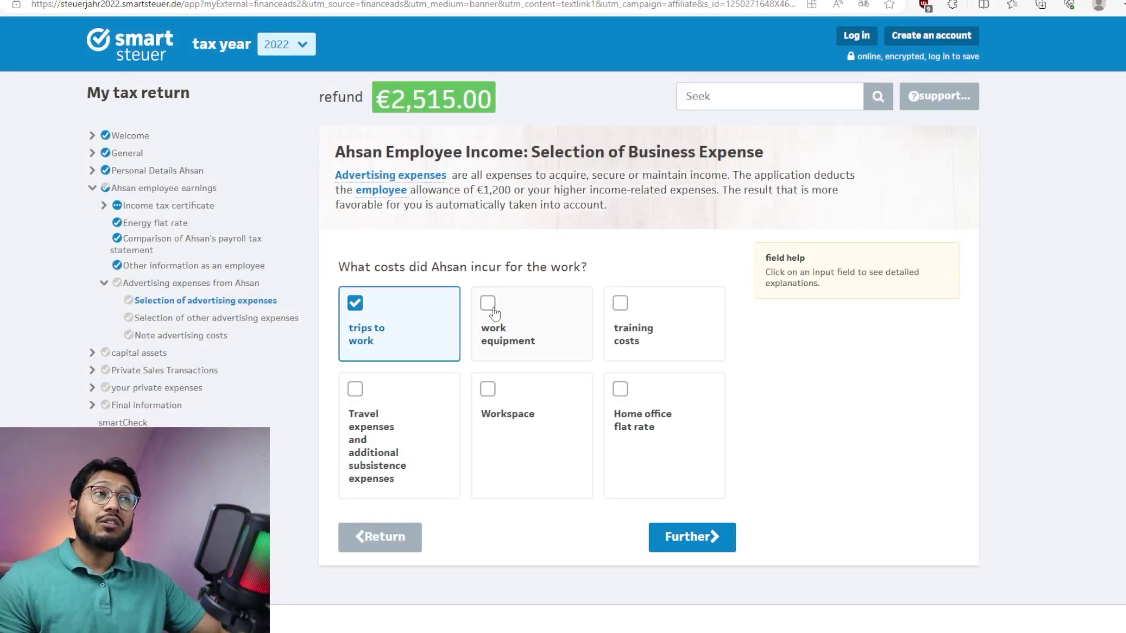
click(622, 310)
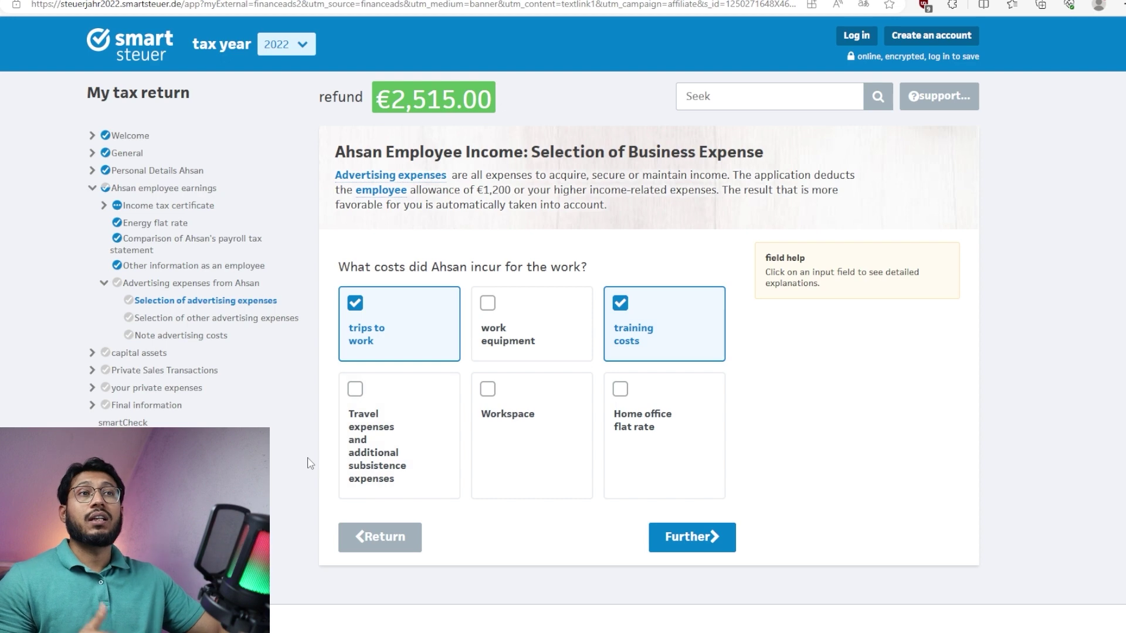
click(357, 394)
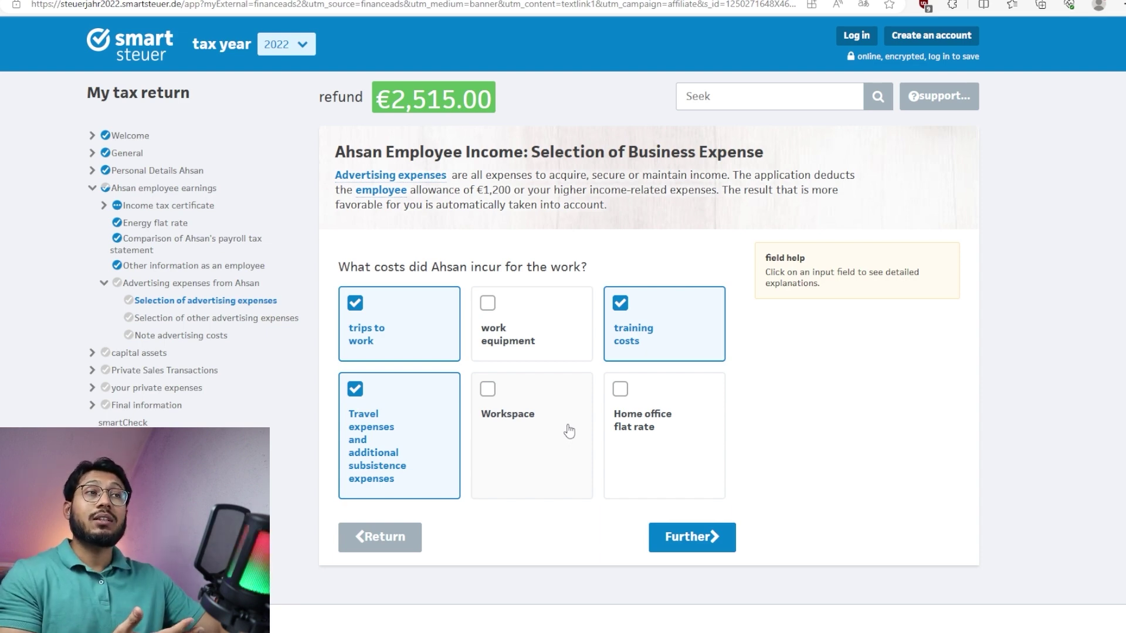
click(626, 392)
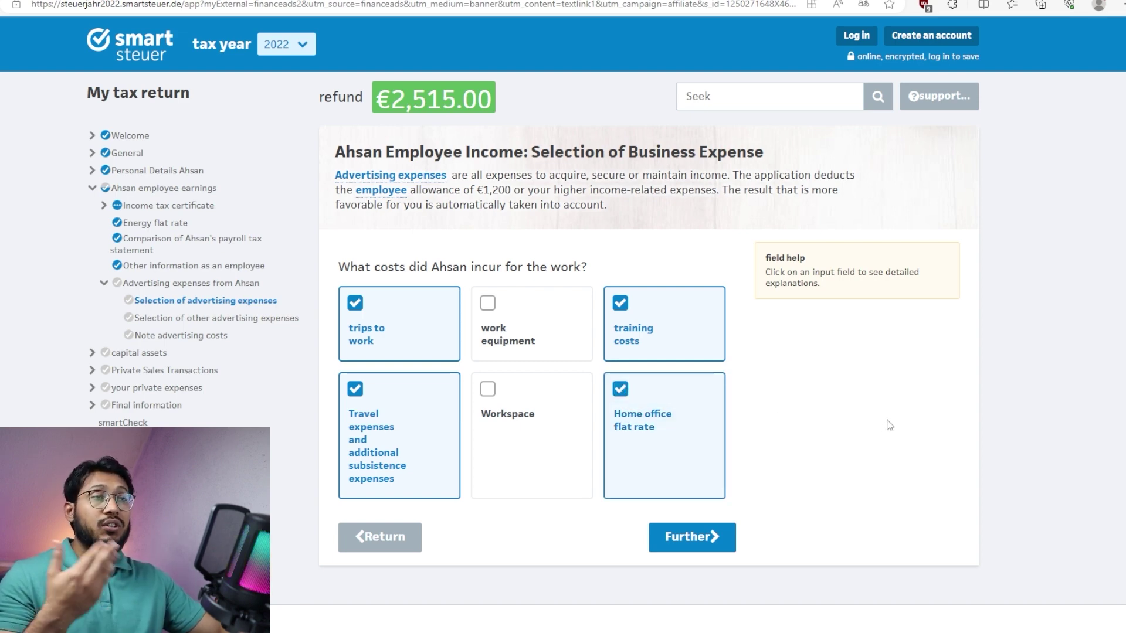
double_click(702, 543)
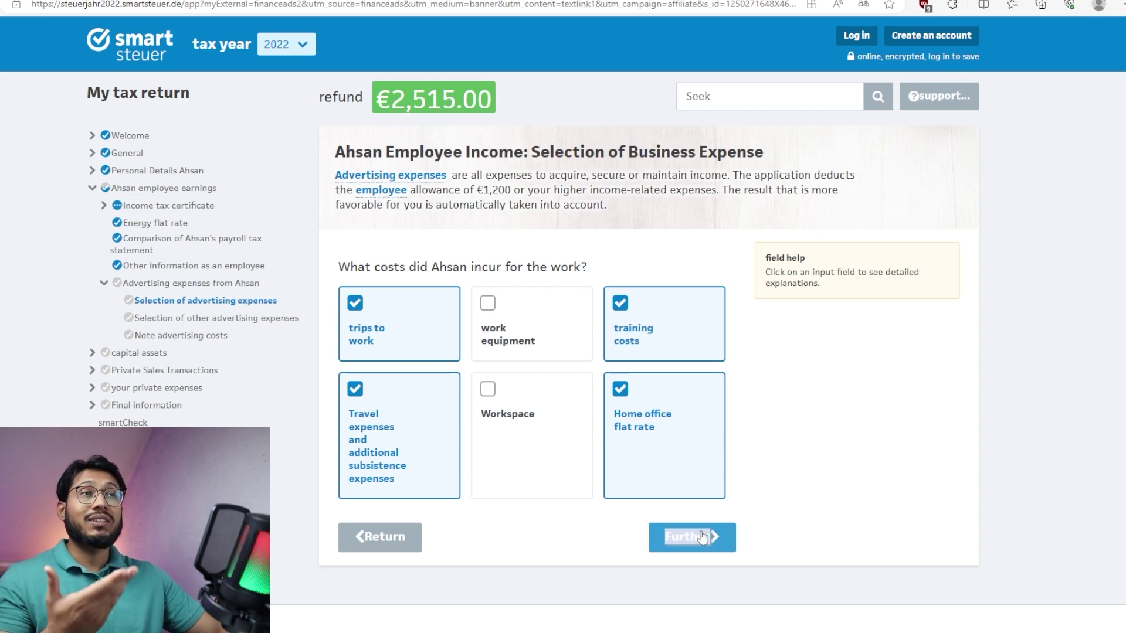
click(701, 538)
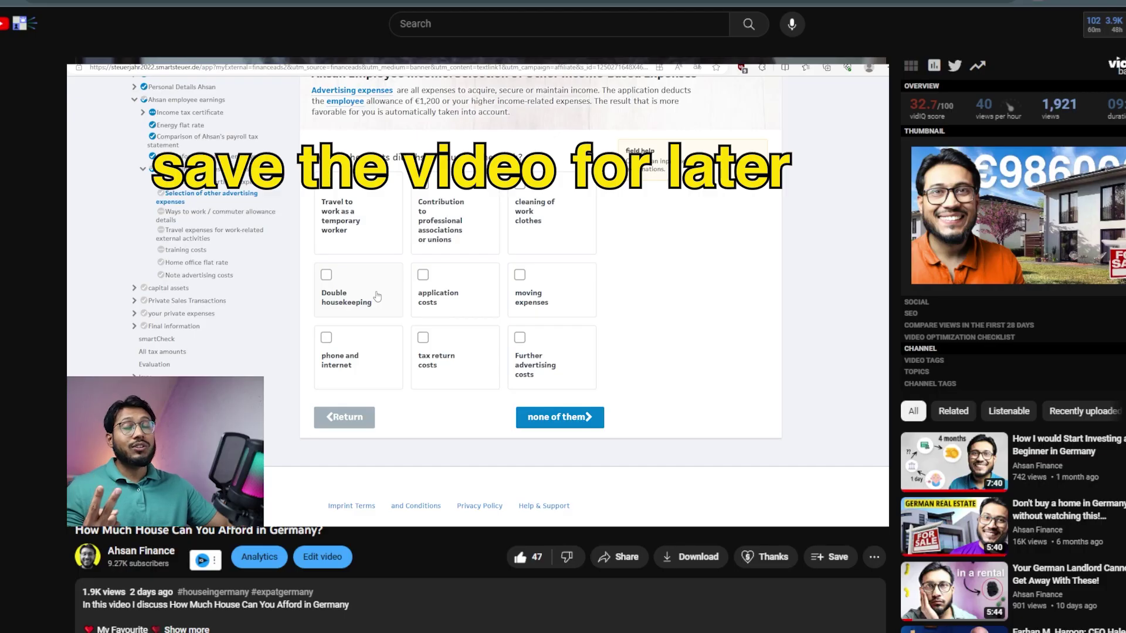
click(829, 559)
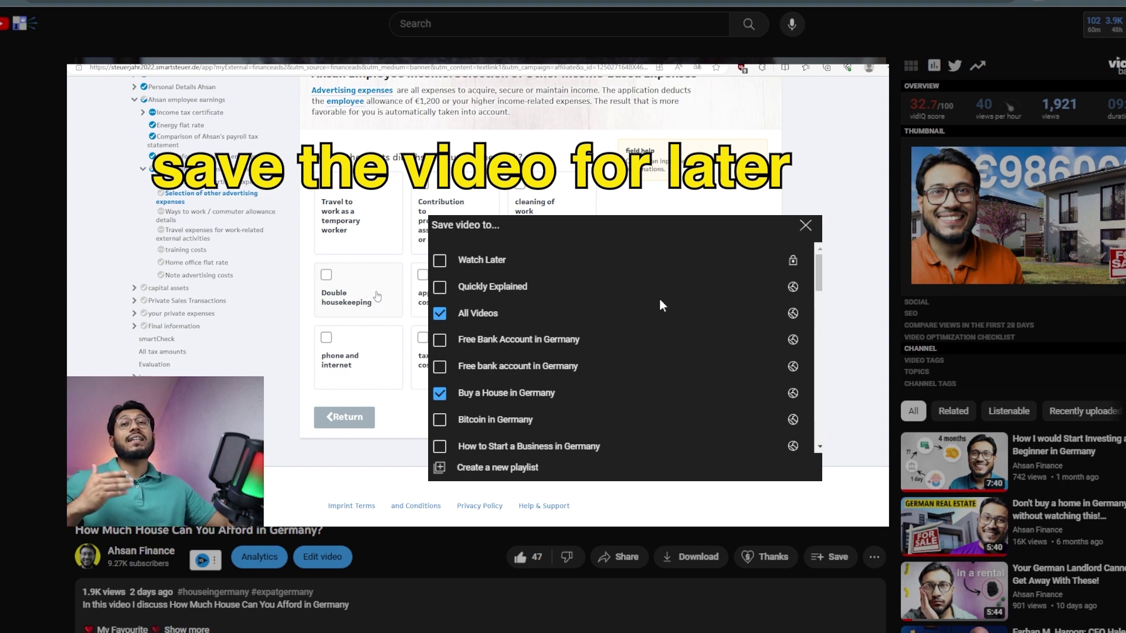
click(440, 261)
click(973, 315)
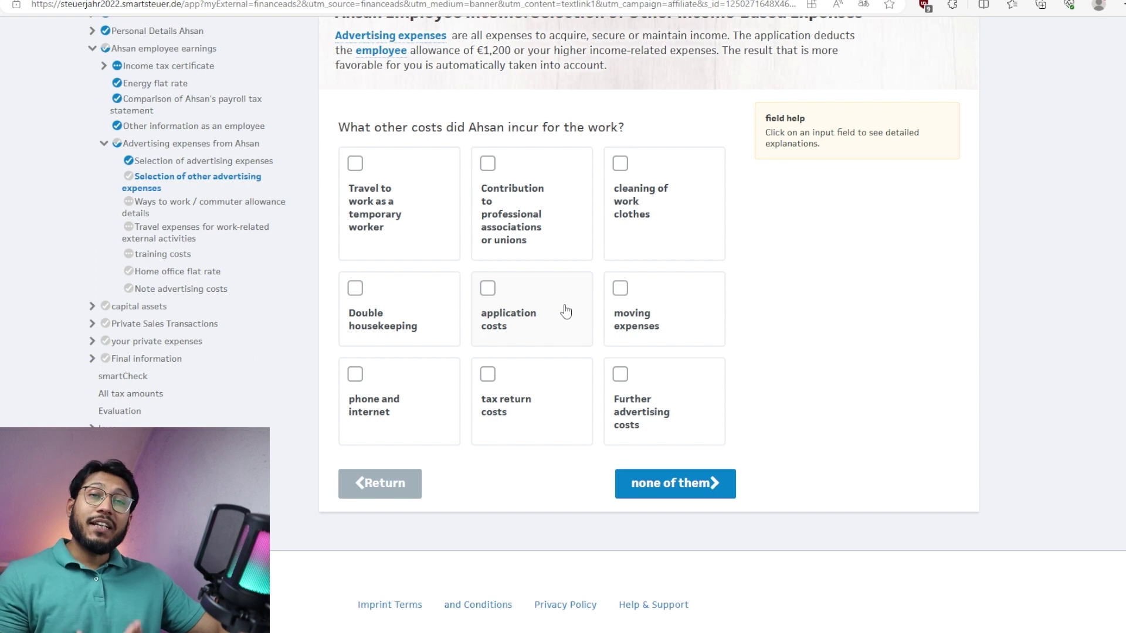
Step: Select application costs, moving expenses, phone and internet, tax return costs and further advertising costs as other work costs, and continue
triple_click(499, 315)
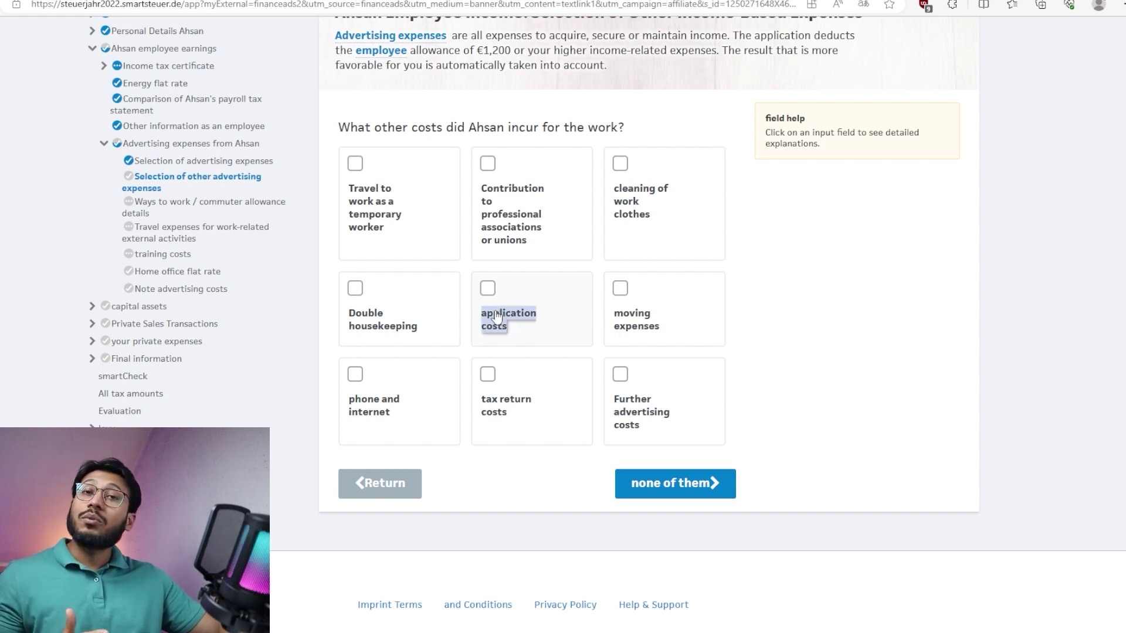
click(566, 302)
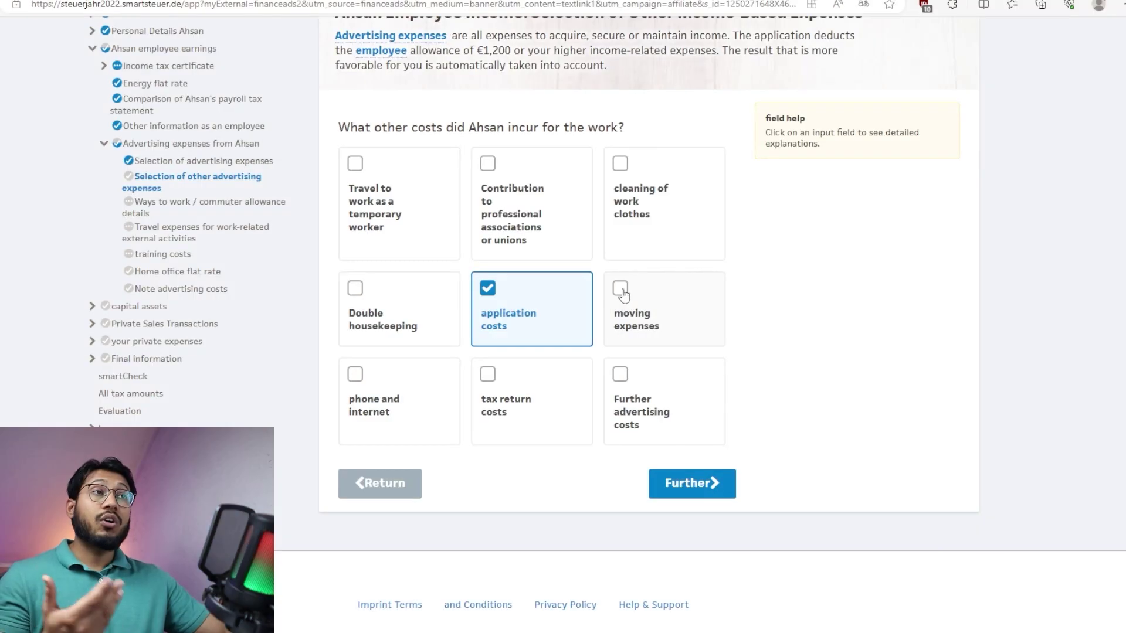
click(620, 289)
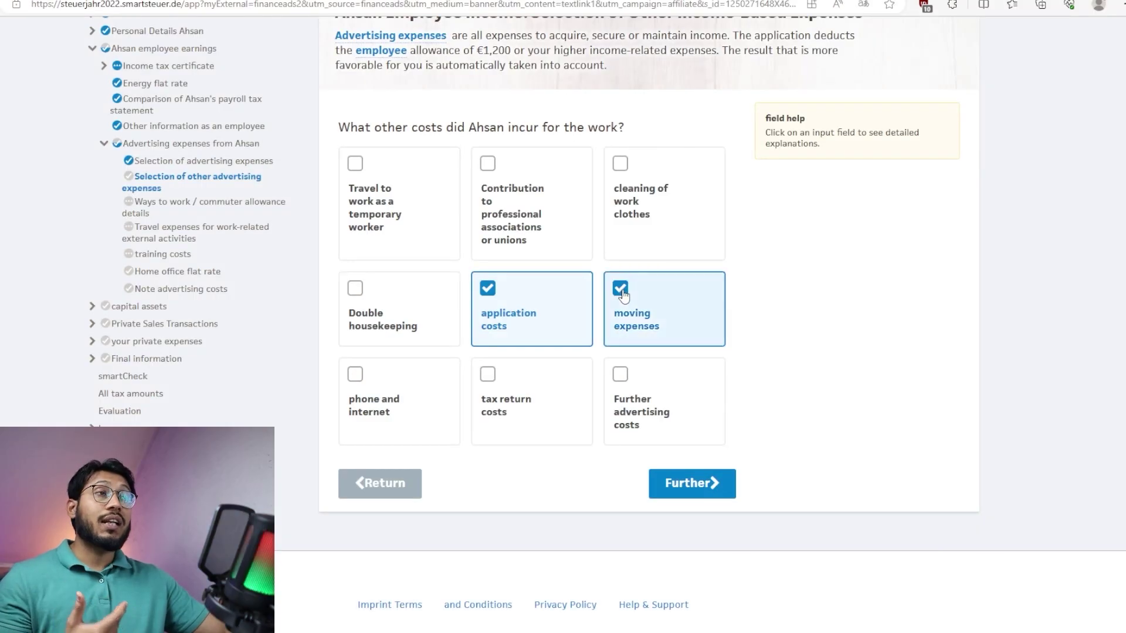
click(355, 375)
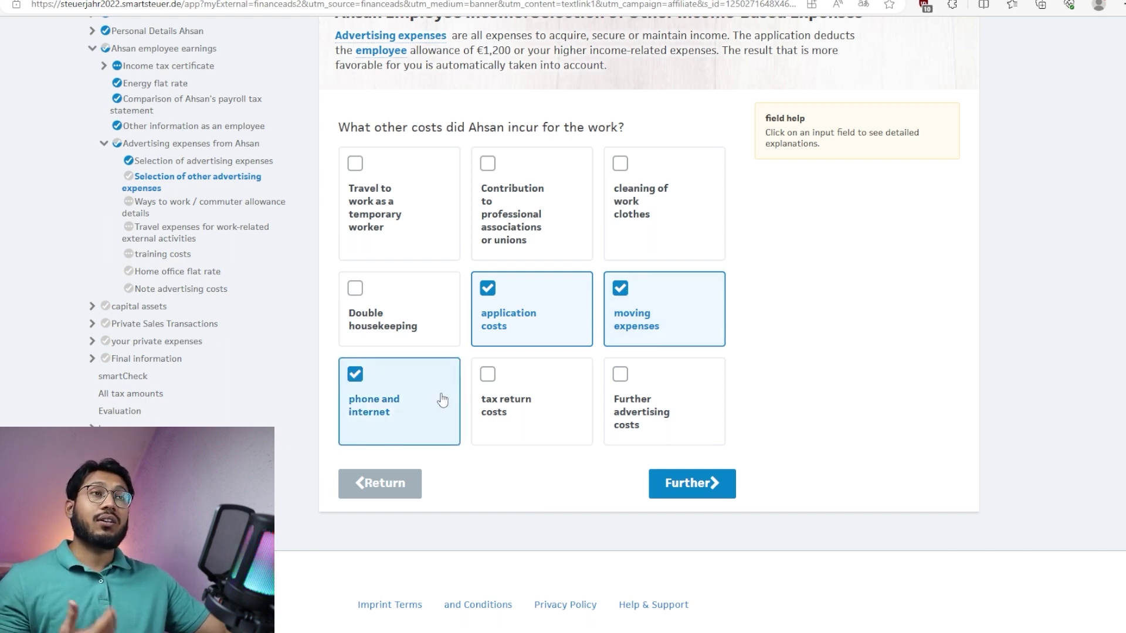
click(490, 379)
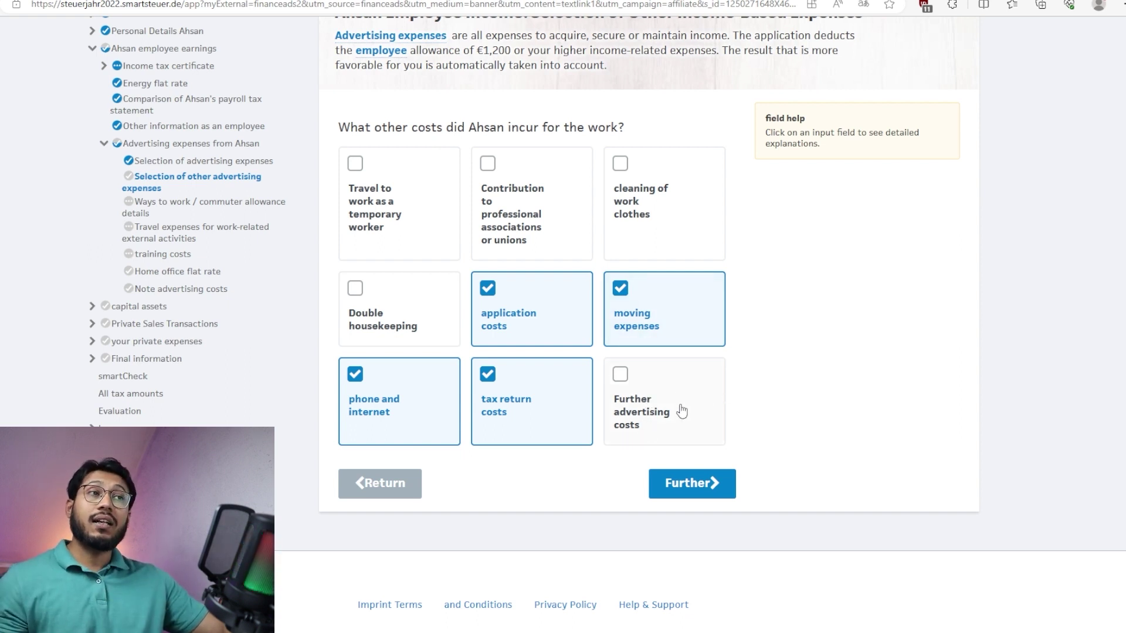
click(618, 375)
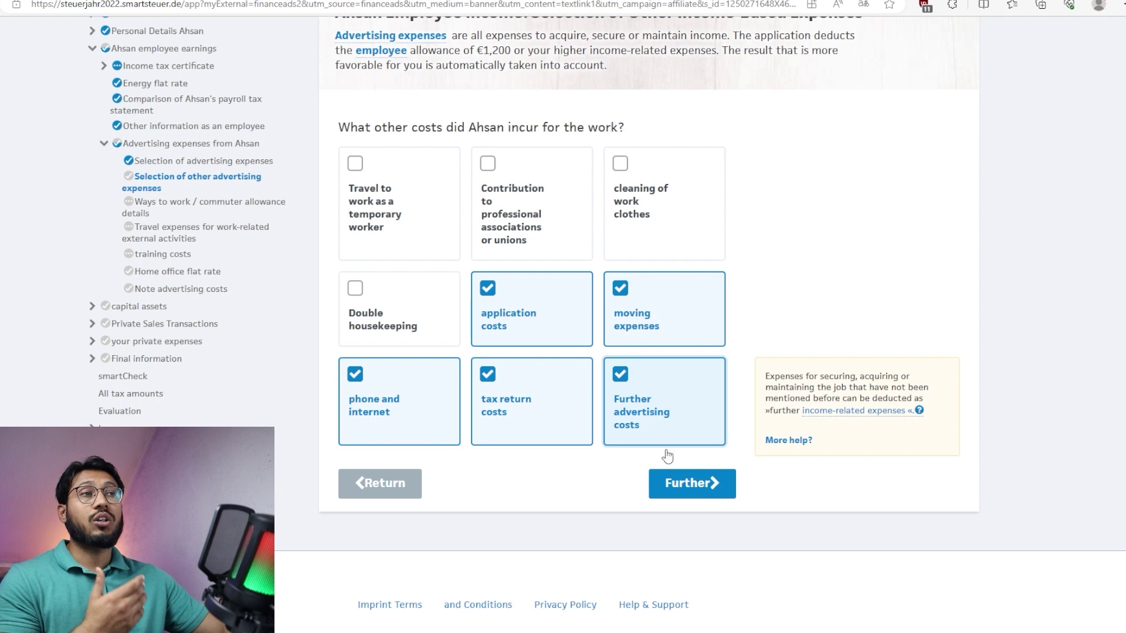
click(684, 484)
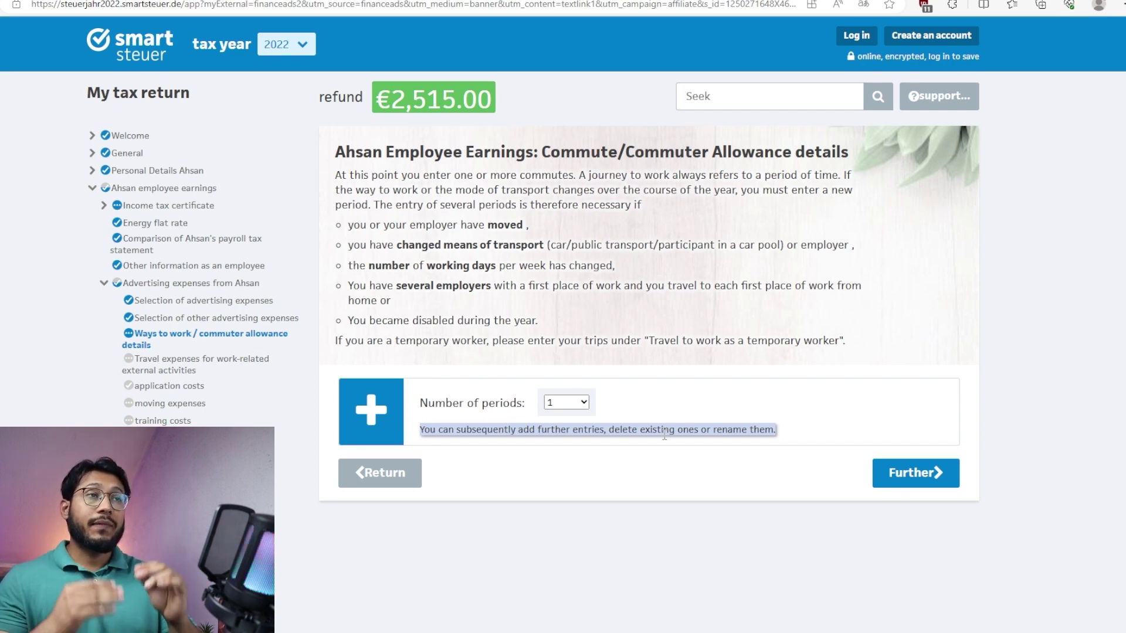
Step: Continue with one commute period, choose first place of work, and enter the workplace address and the period 01.01 to 31.12
click(738, 579)
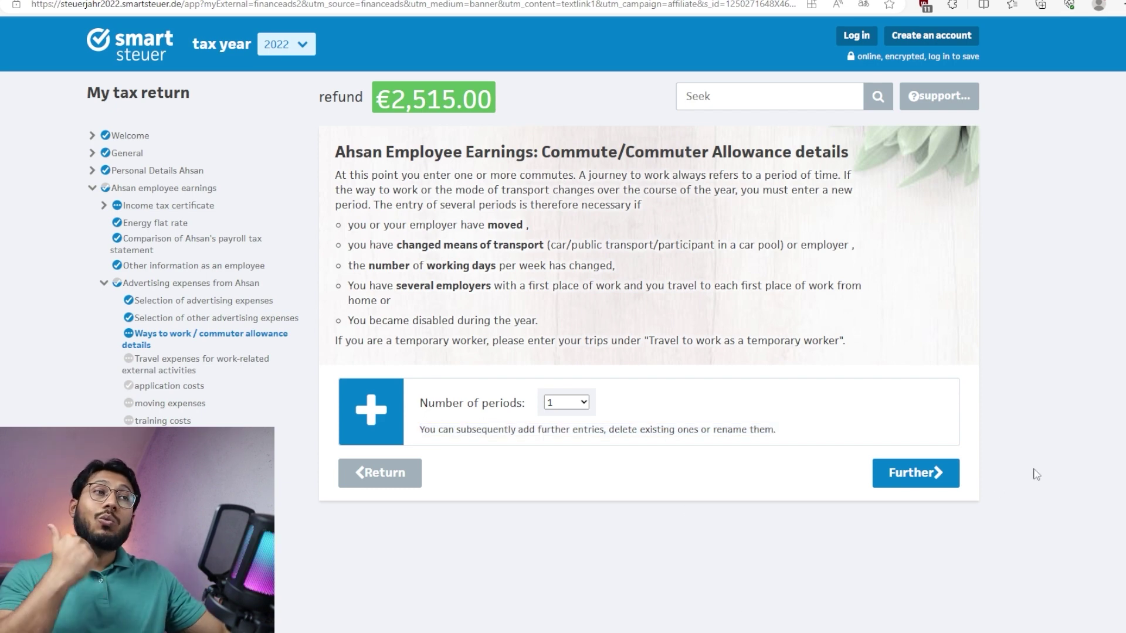
click(924, 482)
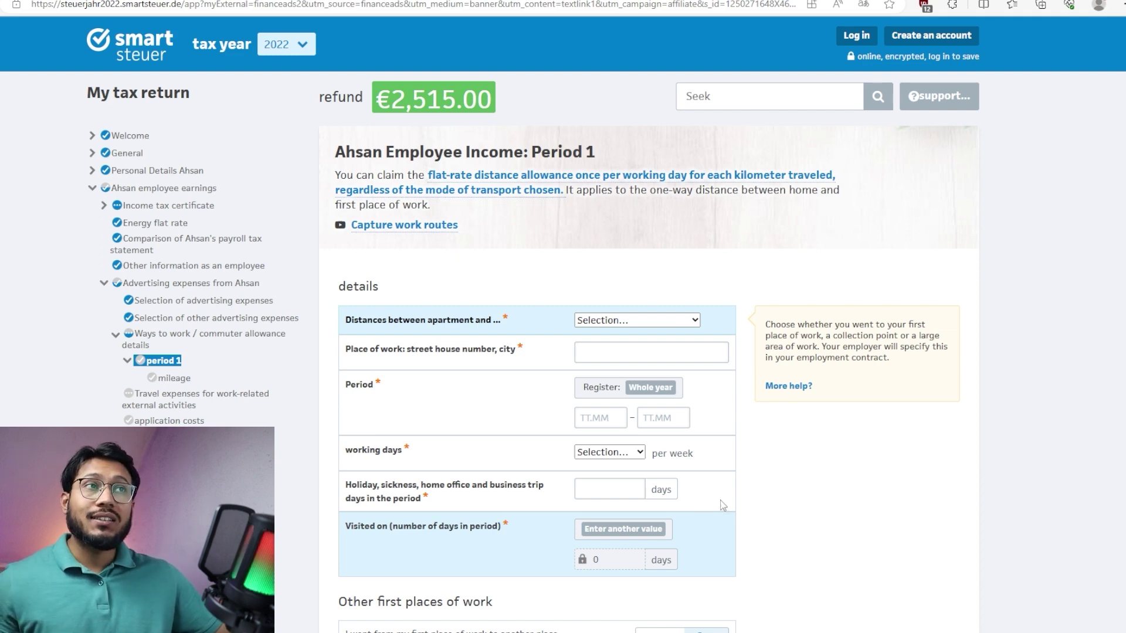
click(690, 323)
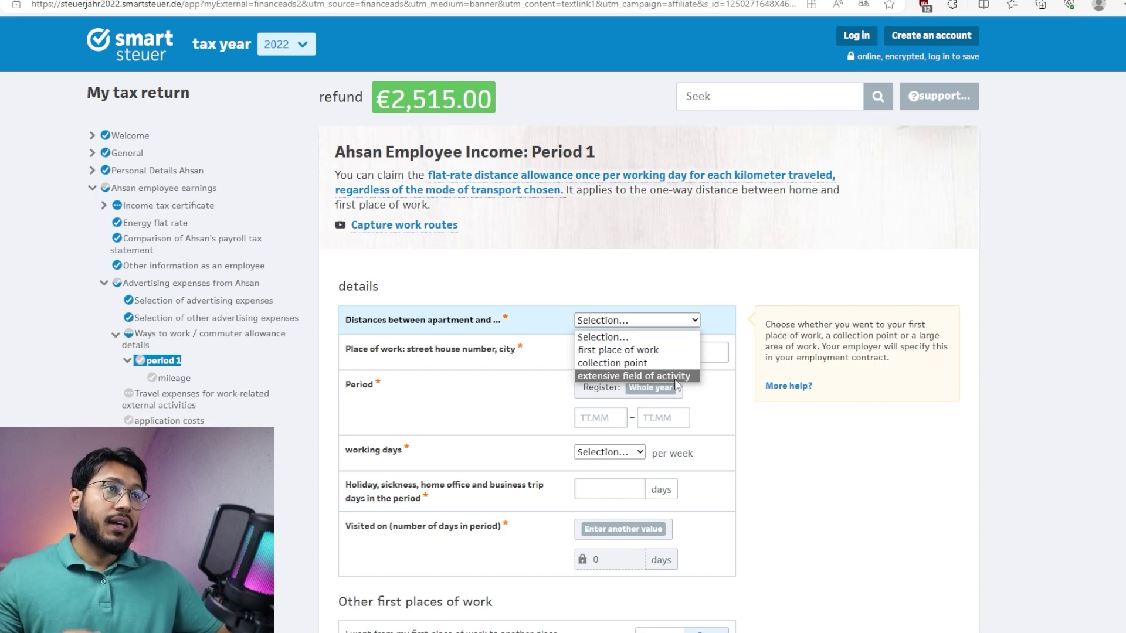
click(663, 352)
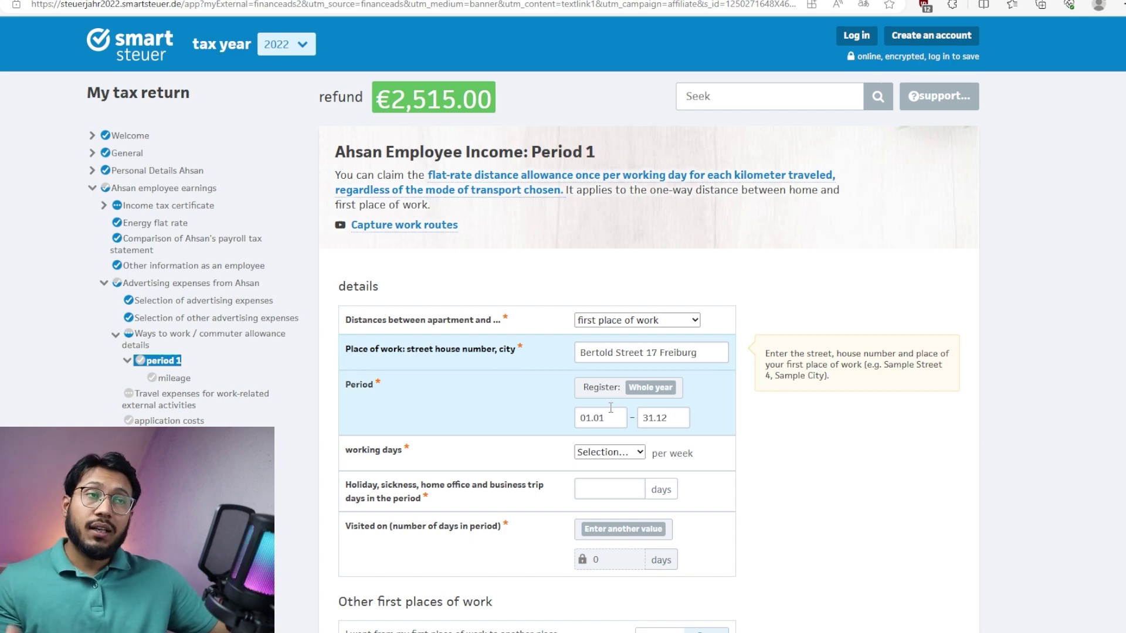
Step: Set the working days to 5 days per week and enter 50 holiday, sickness, home office and business trip days
click(639, 452)
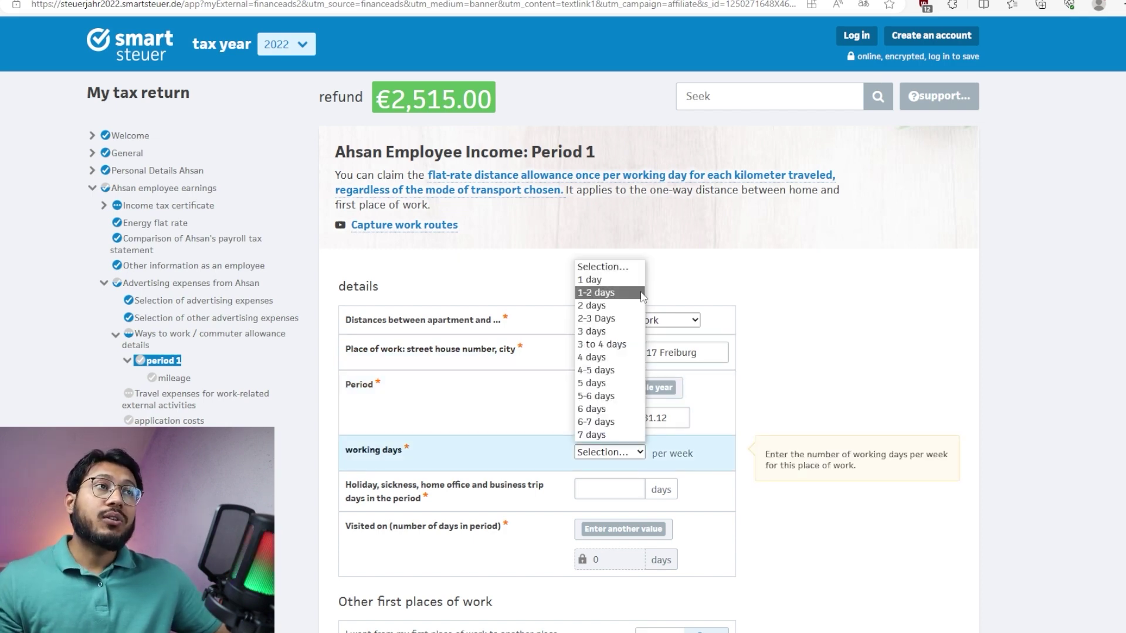
click(611, 382)
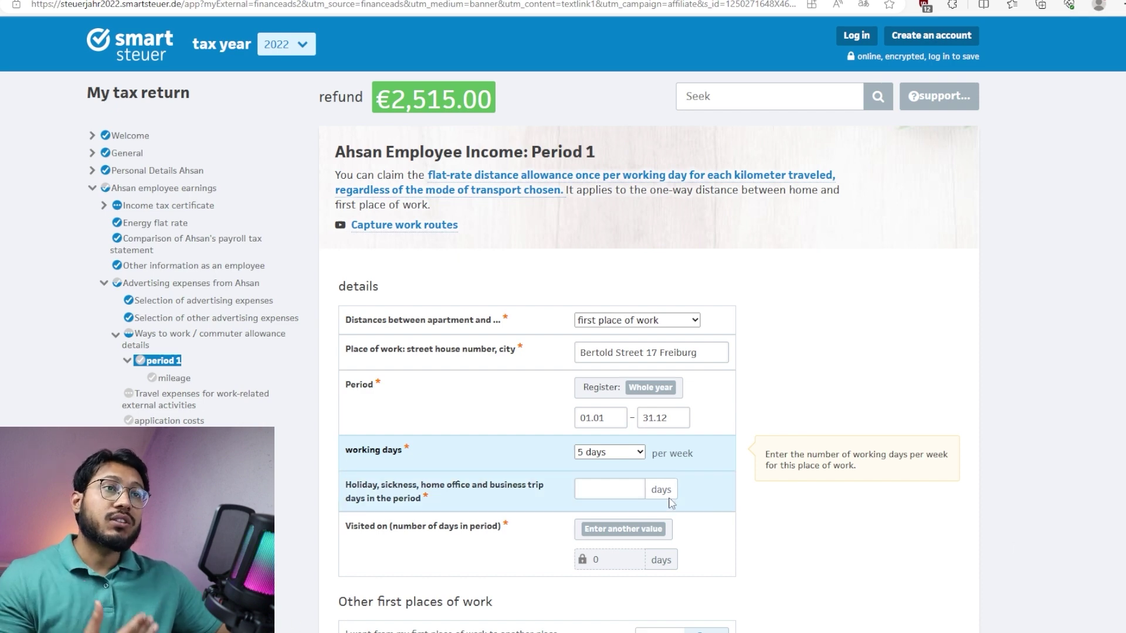
click(613, 493)
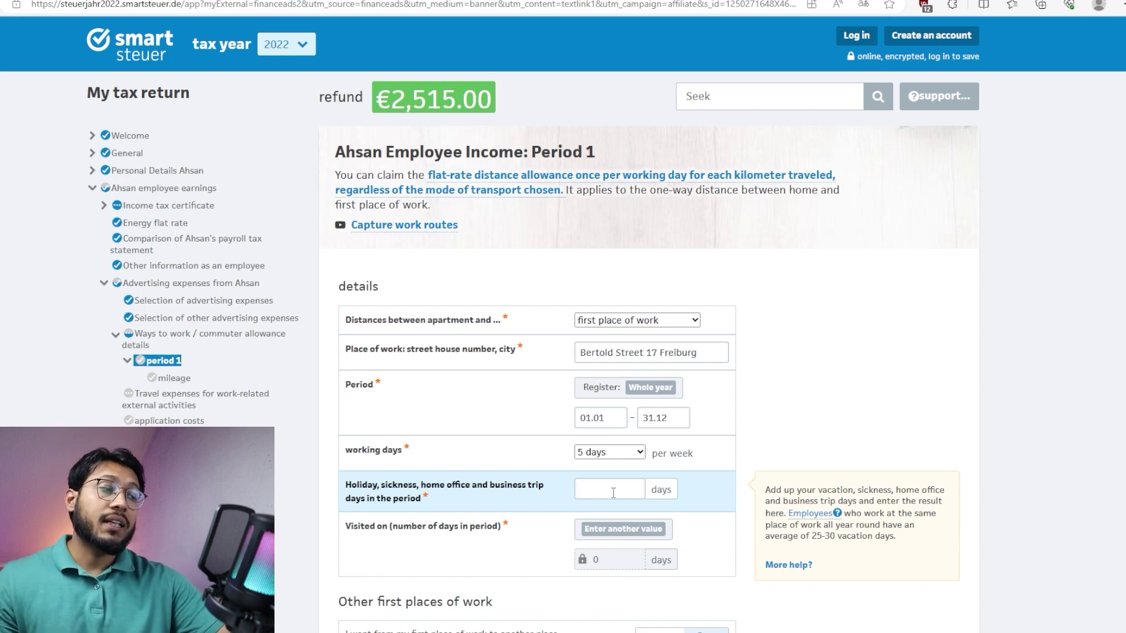
text(50)
scroll(979, 444, down, 4)
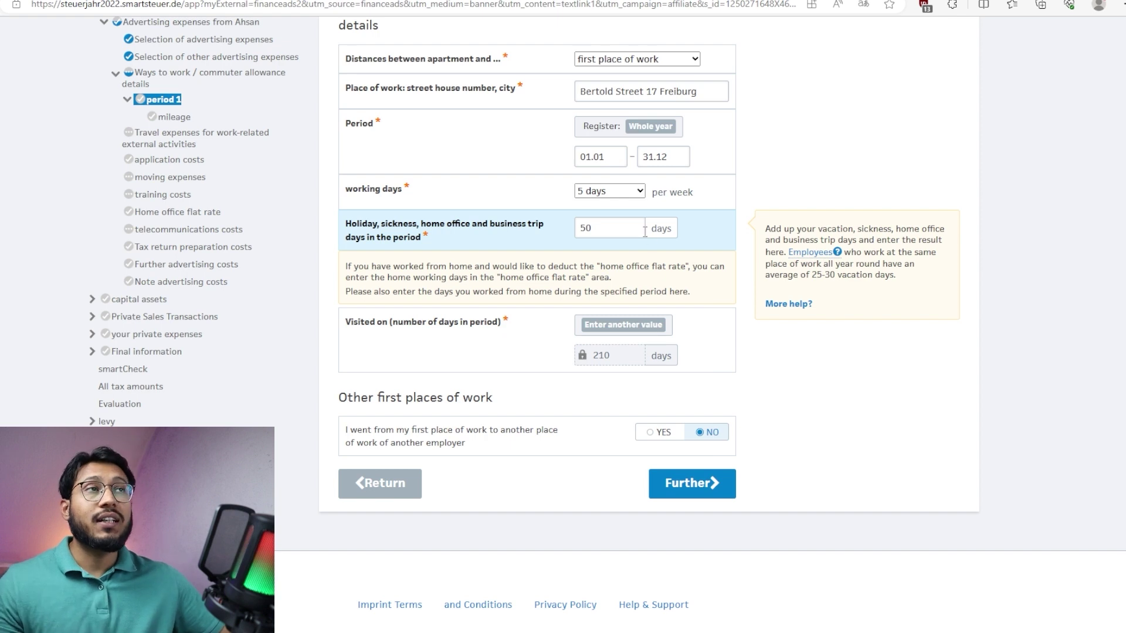
Step: Change the holiday, sickness, home office and business trip days to 100 and continue to the mileage data
drag(643, 234, 547, 234)
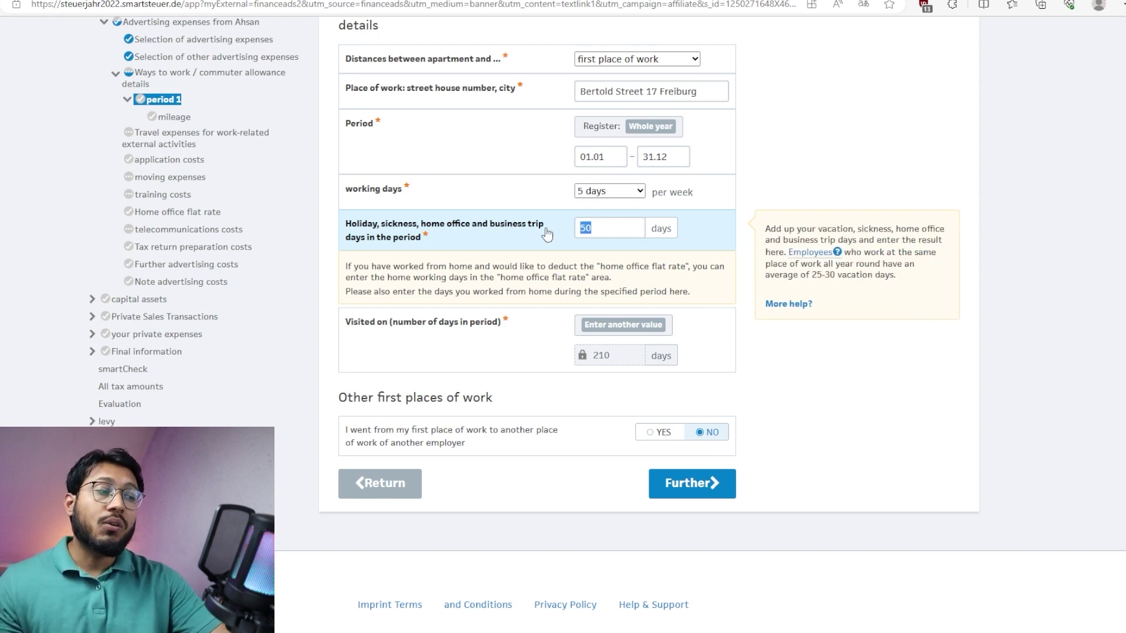
text(100)
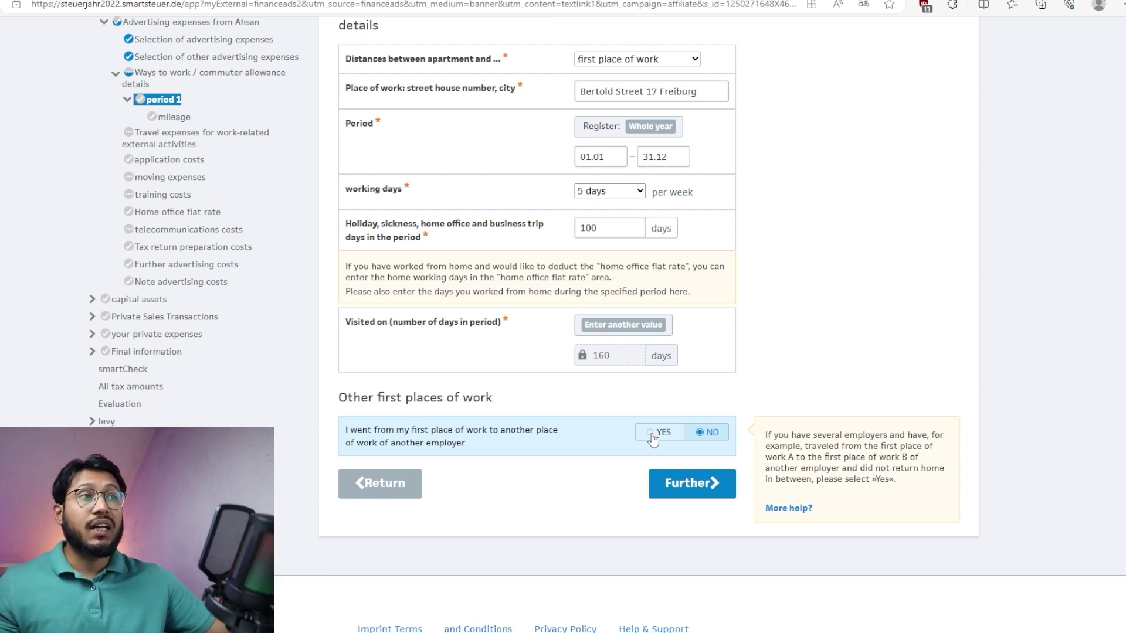
click(679, 500)
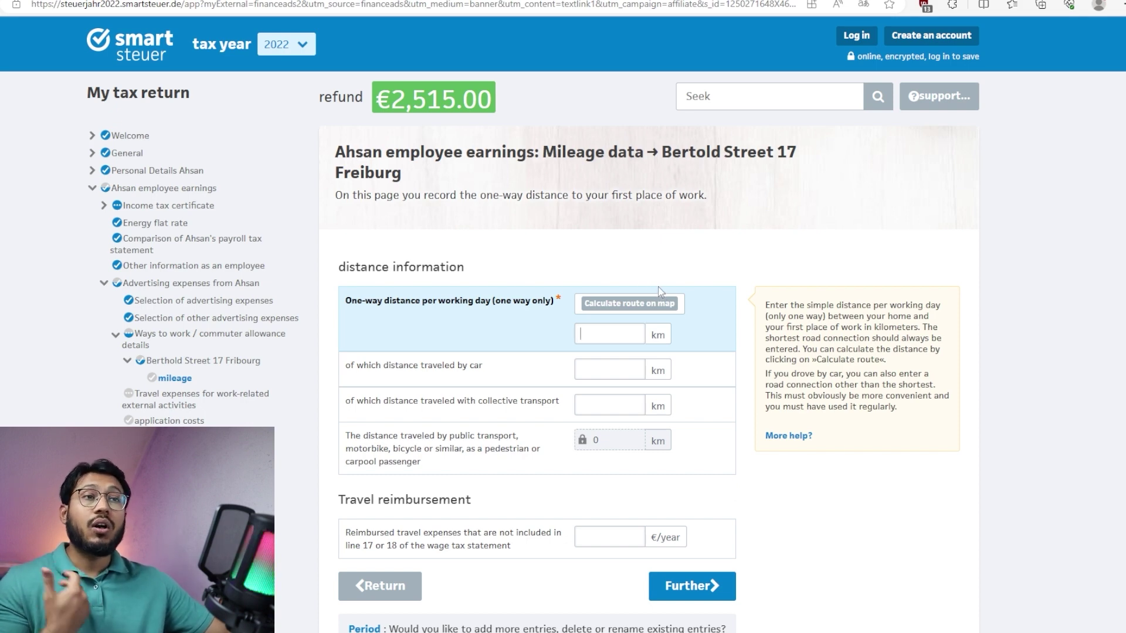
Step: Calculate the one-way commute distance on the map and accept the shortest route, leaving the car and collective transport distances empty
click(660, 306)
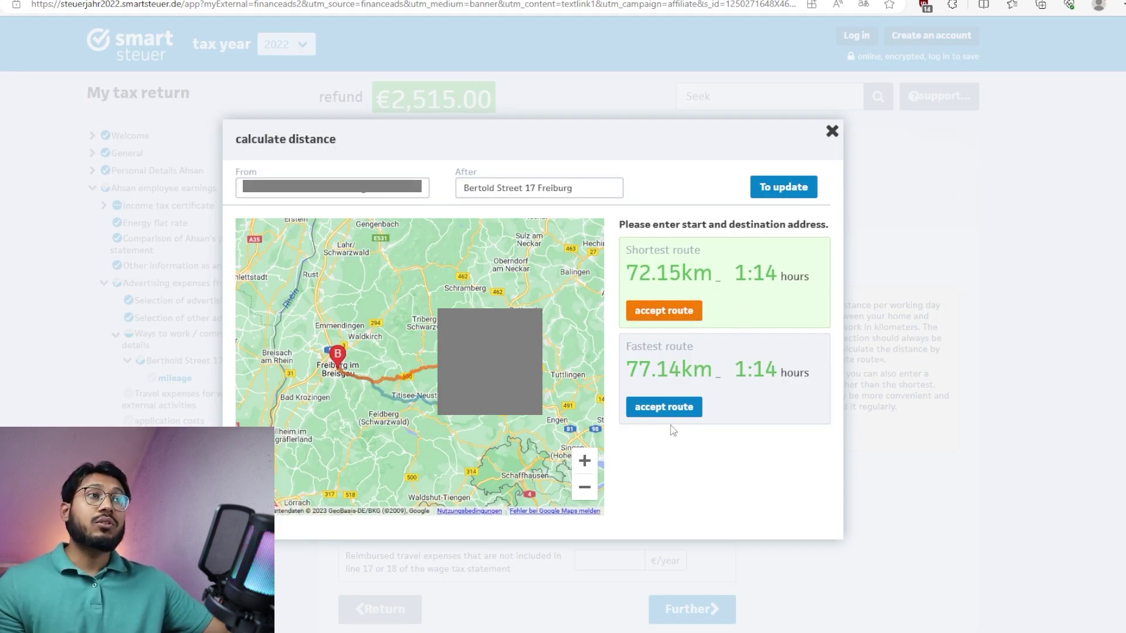
click(659, 312)
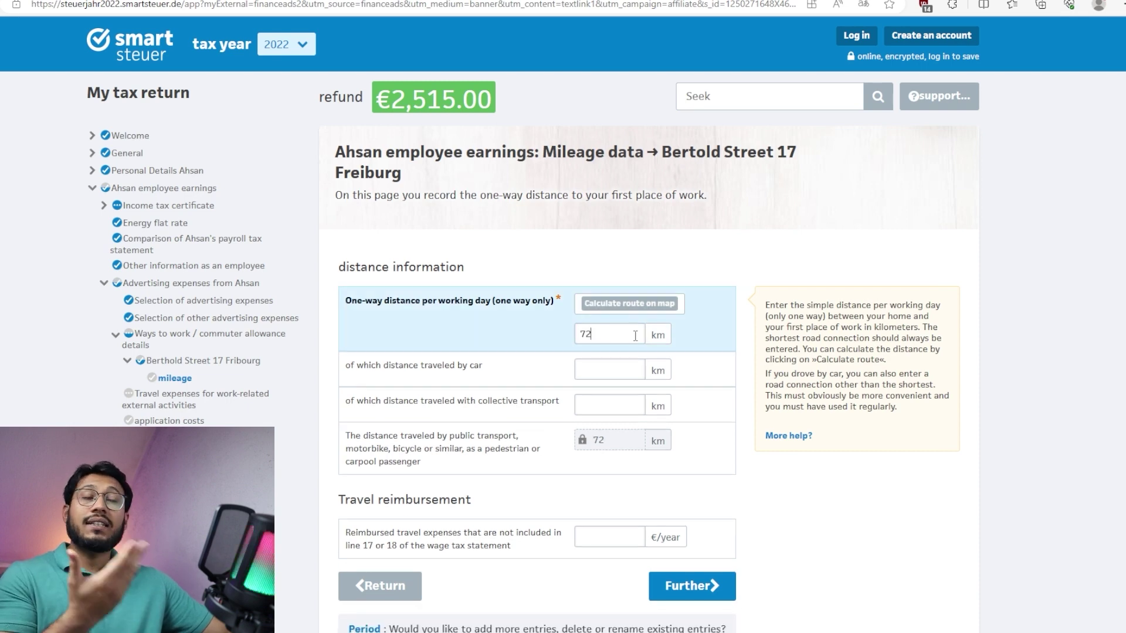
click(621, 372)
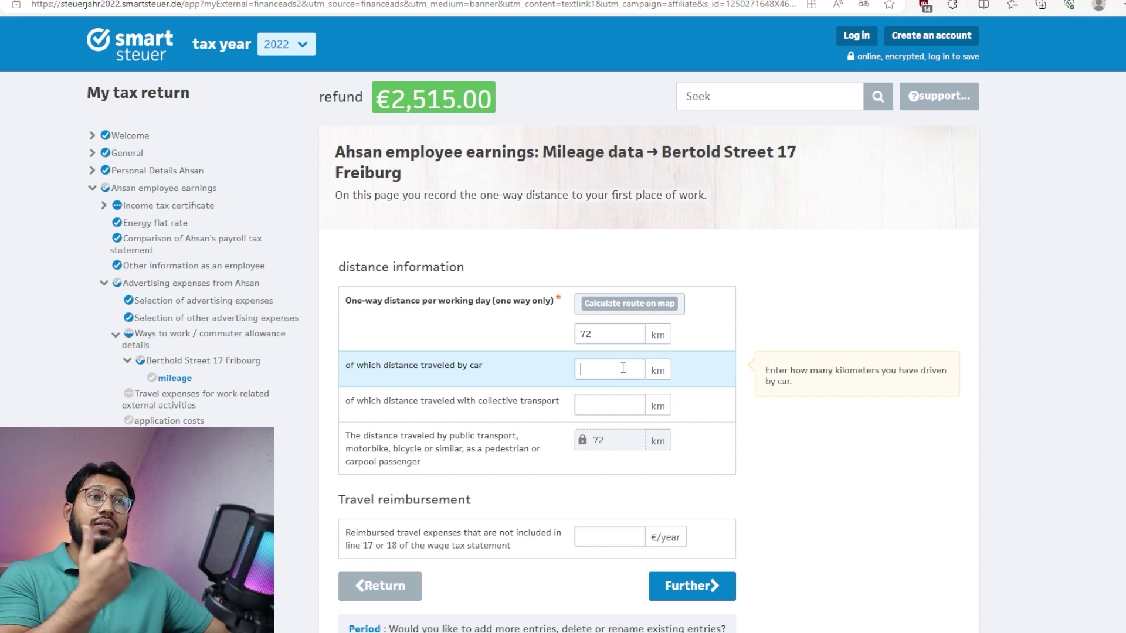
click(592, 337)
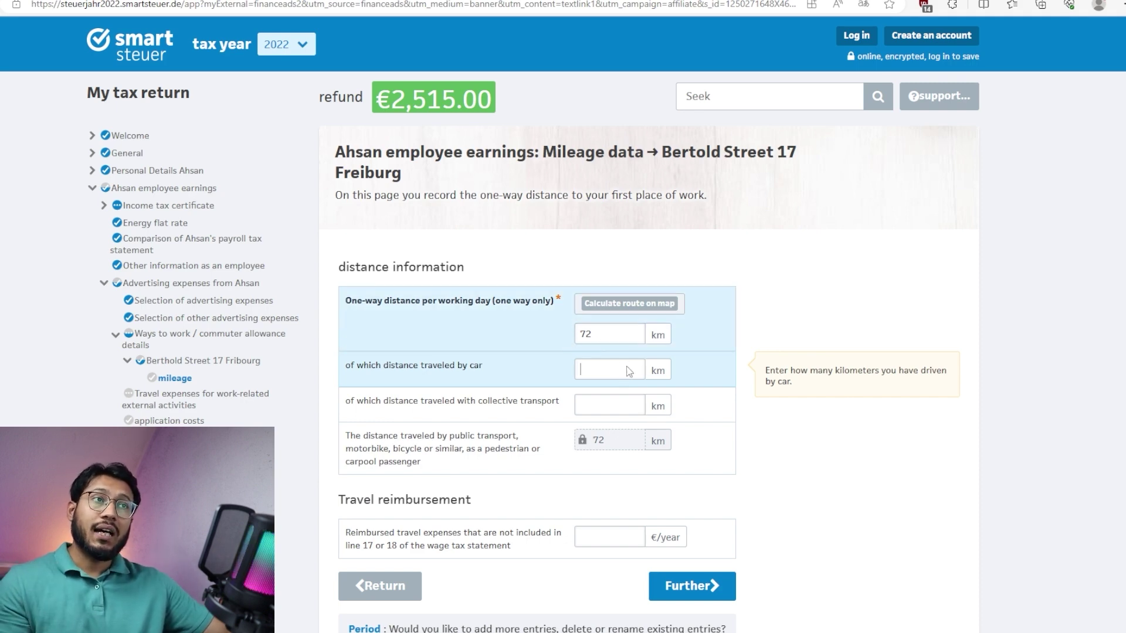
click(627, 406)
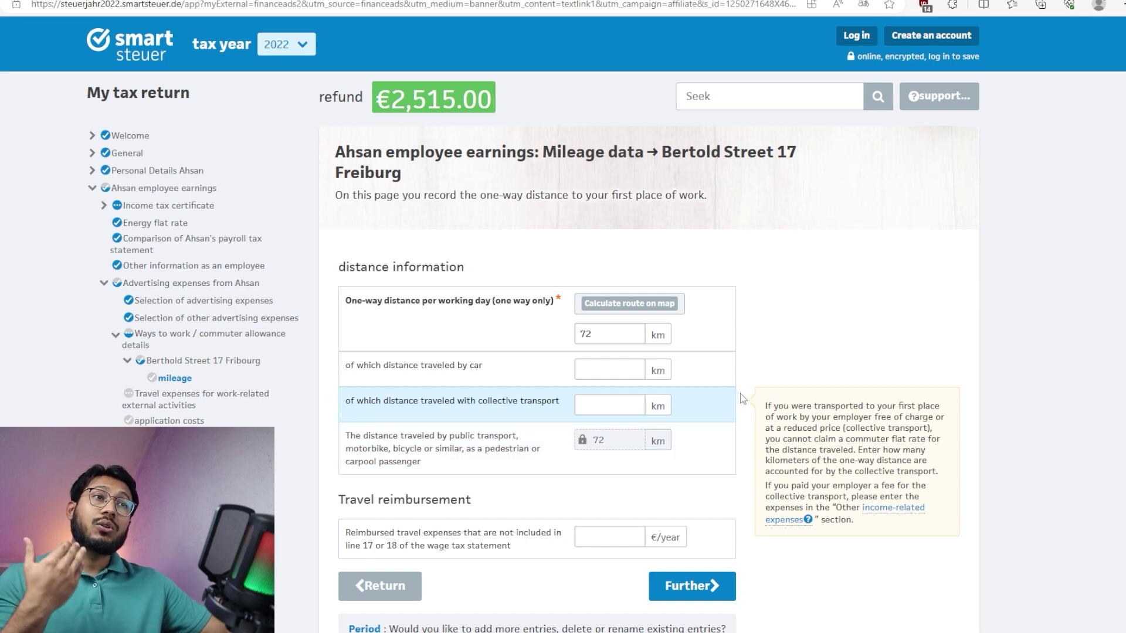
Step: Continue from the mileage data to the public transport costs and examine the entry for 2022 transport, flight and ferry expenditures
scroll(716, 363, down, 5)
double_click(684, 310)
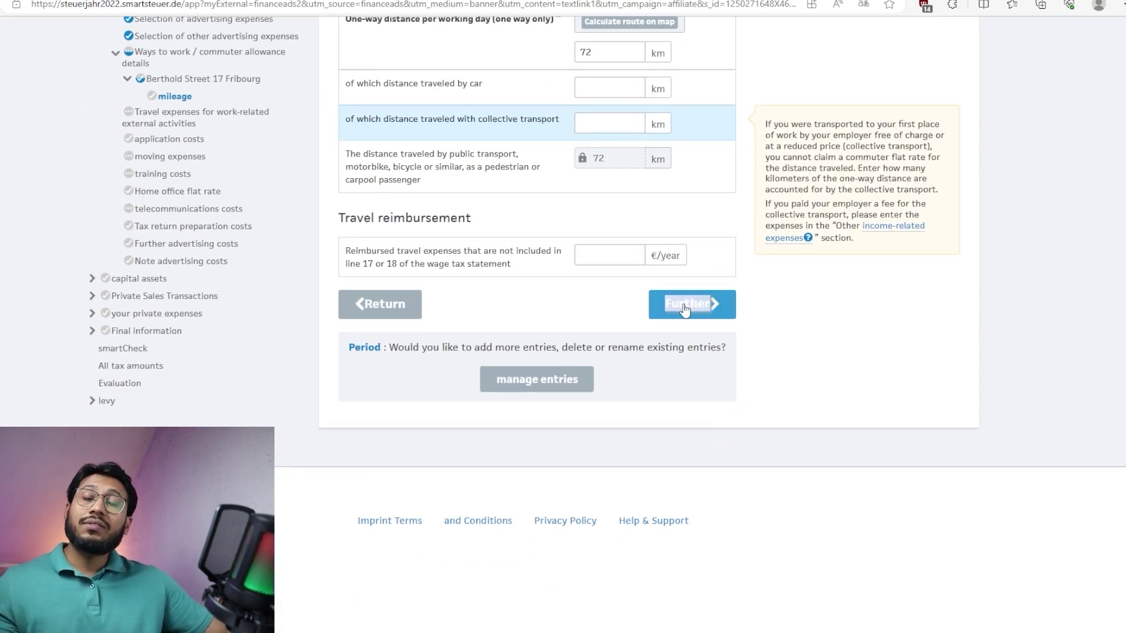
click(576, 312)
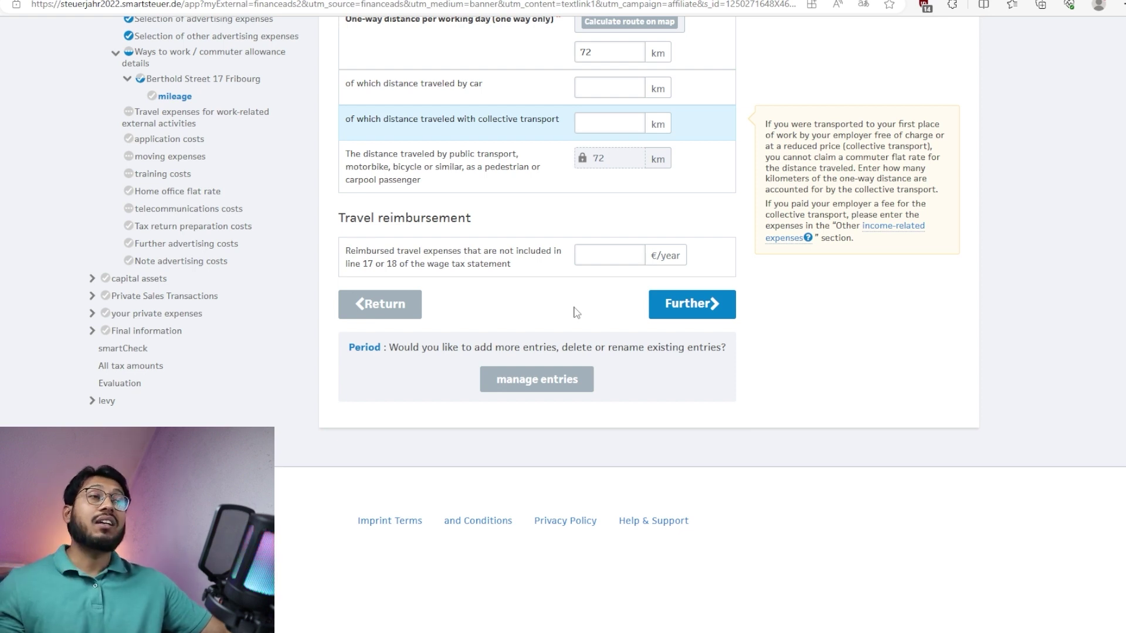
click(662, 305)
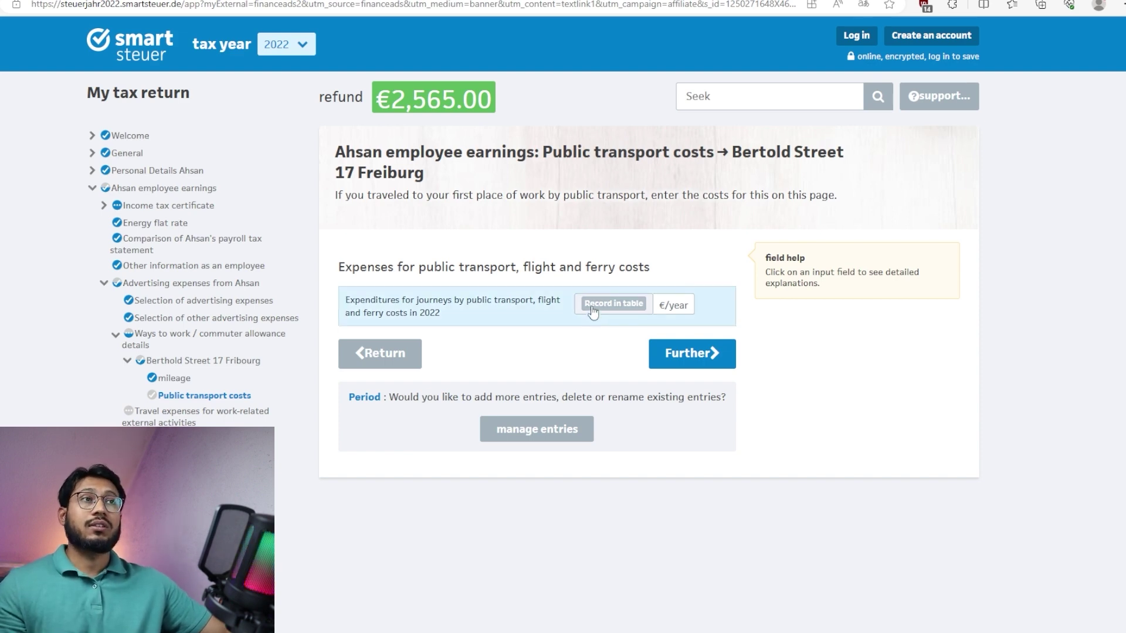
triple_click(405, 314)
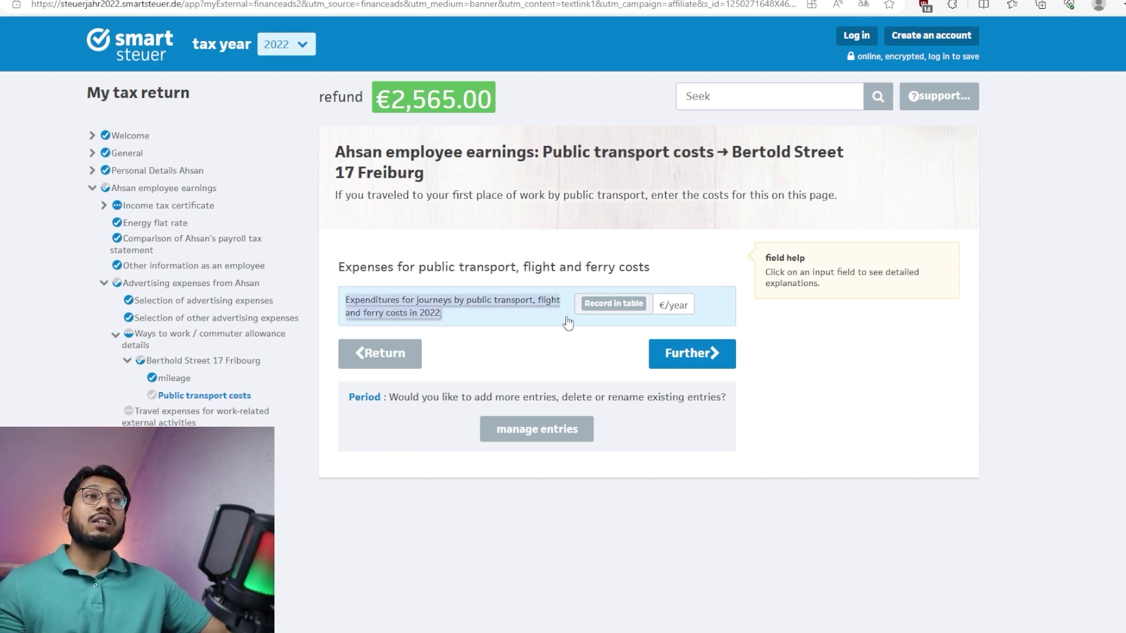
Step: Record the public transport expenses in a table, adding a Bus entry with number 50 and amount 5 €
click(587, 334)
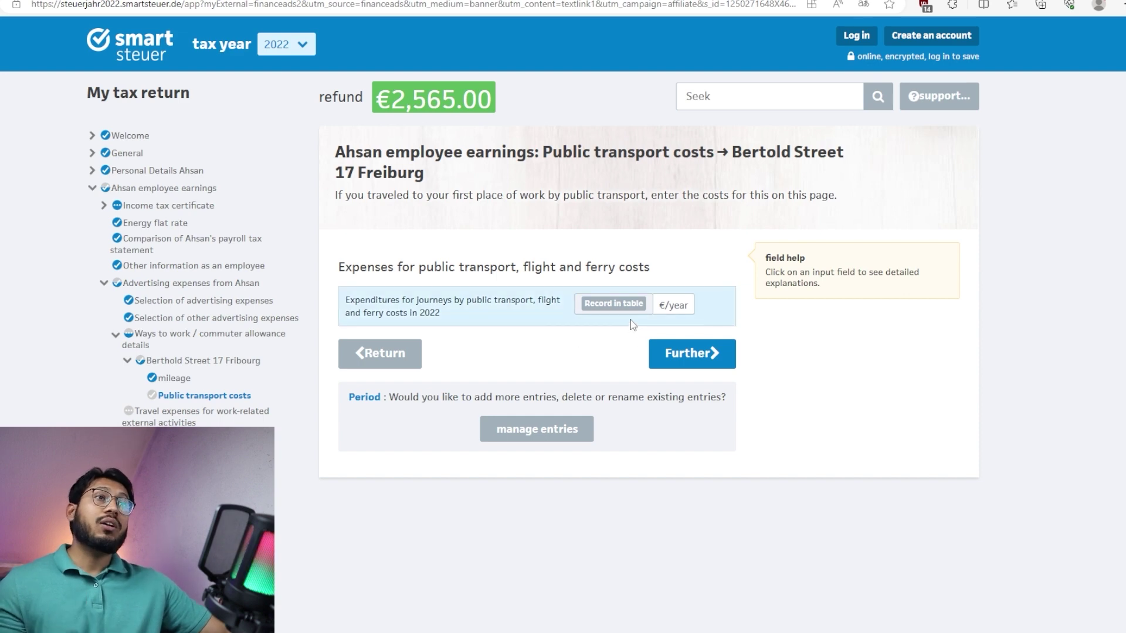
click(613, 305)
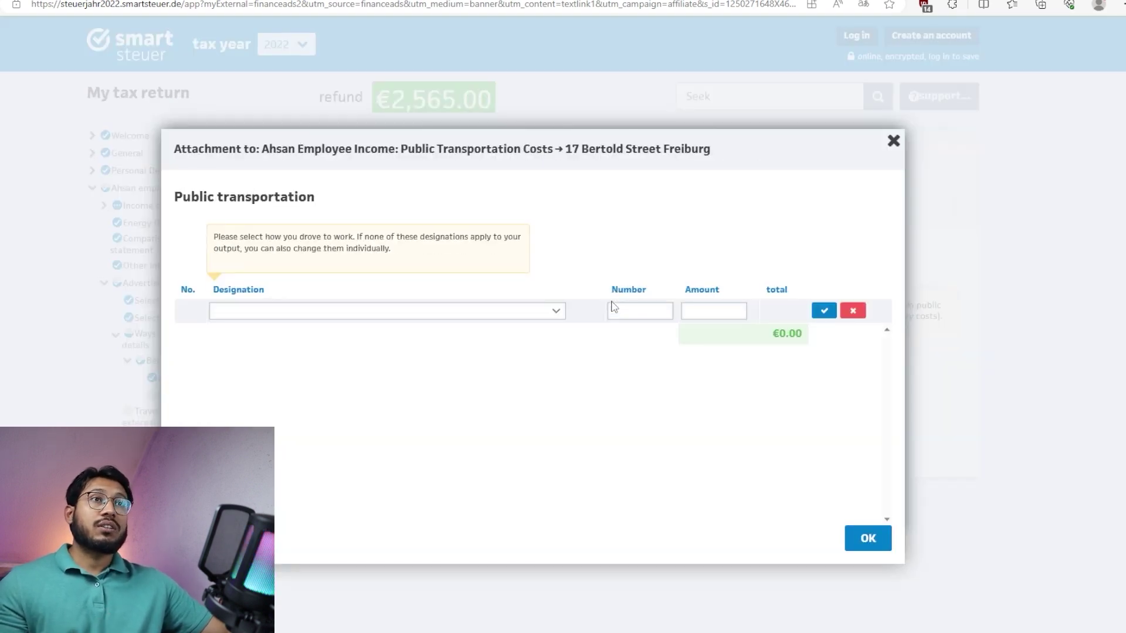
key(Escape)
click(613, 305)
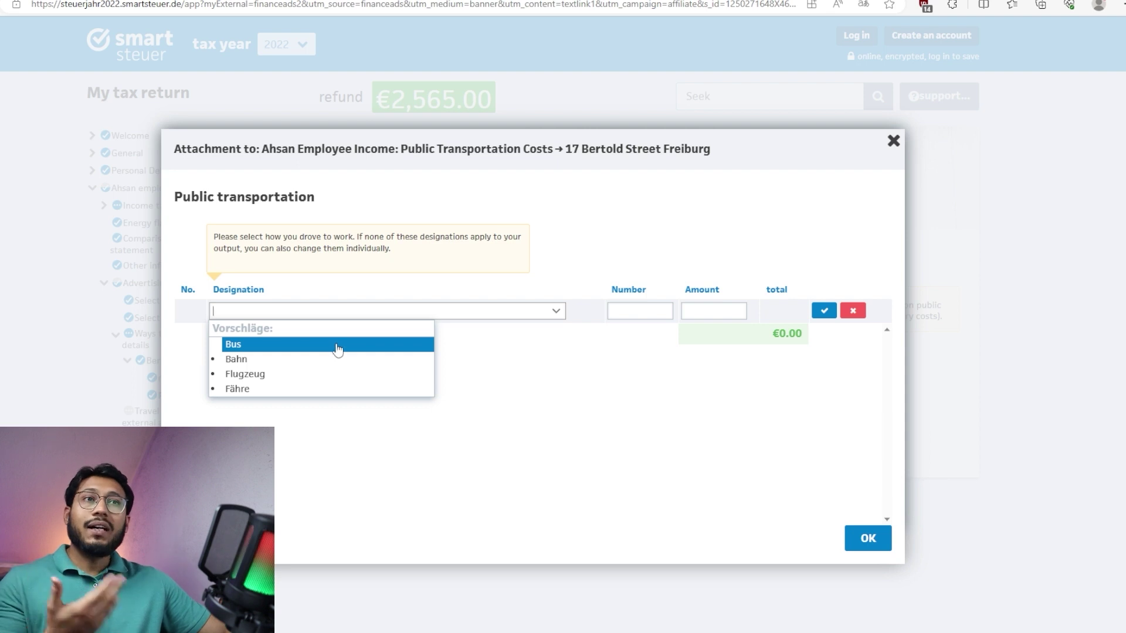
click(299, 351)
click(622, 313)
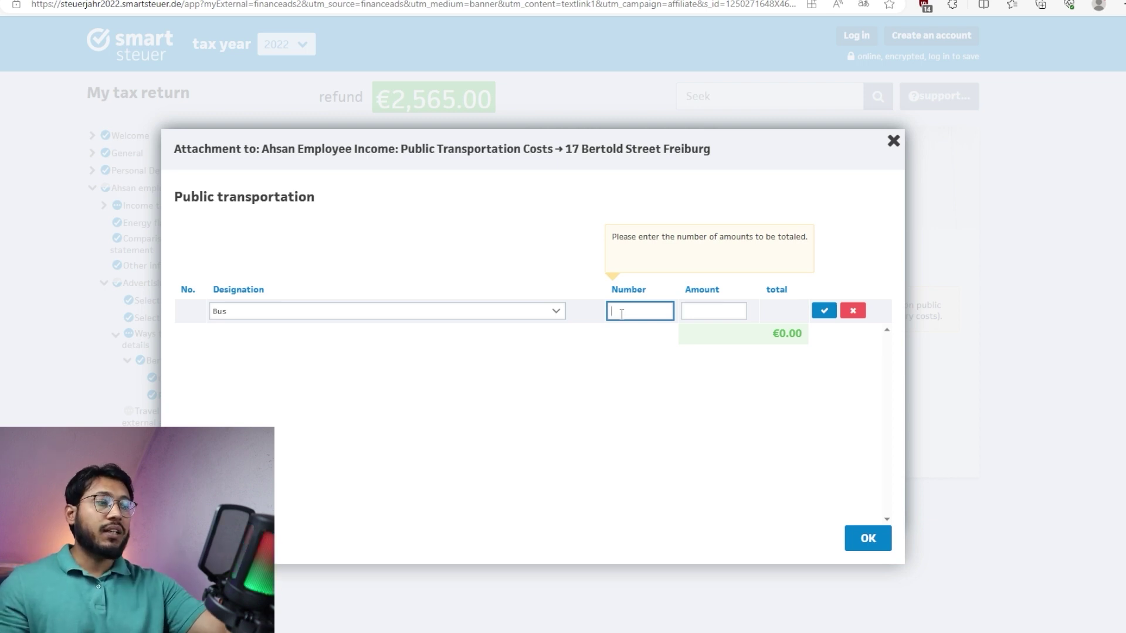
text(50)
click(710, 313)
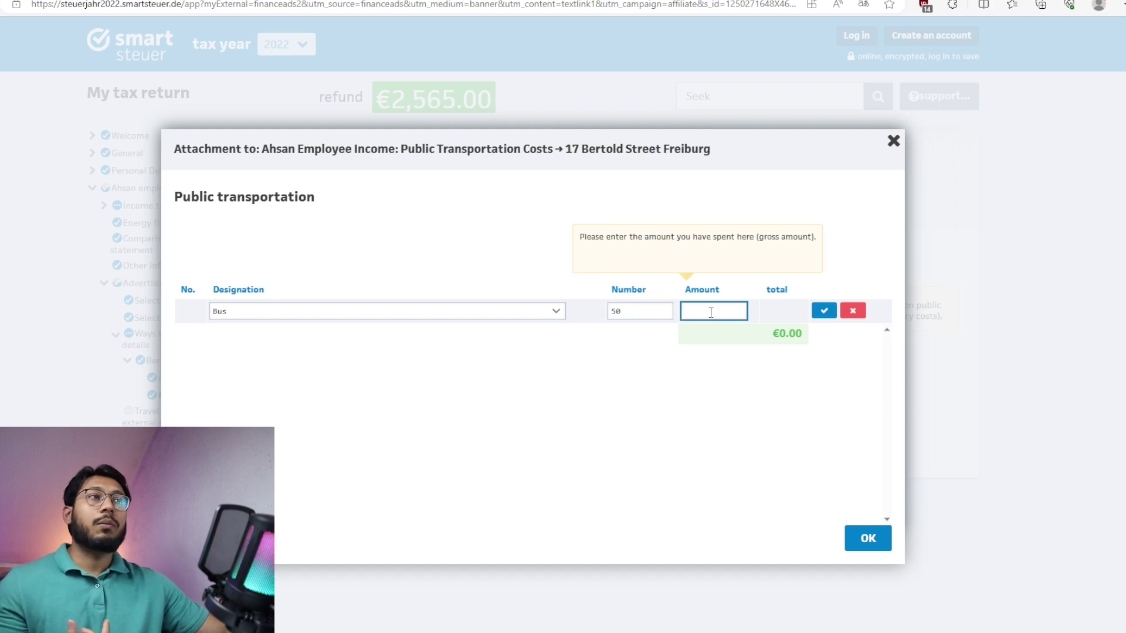
text(5)
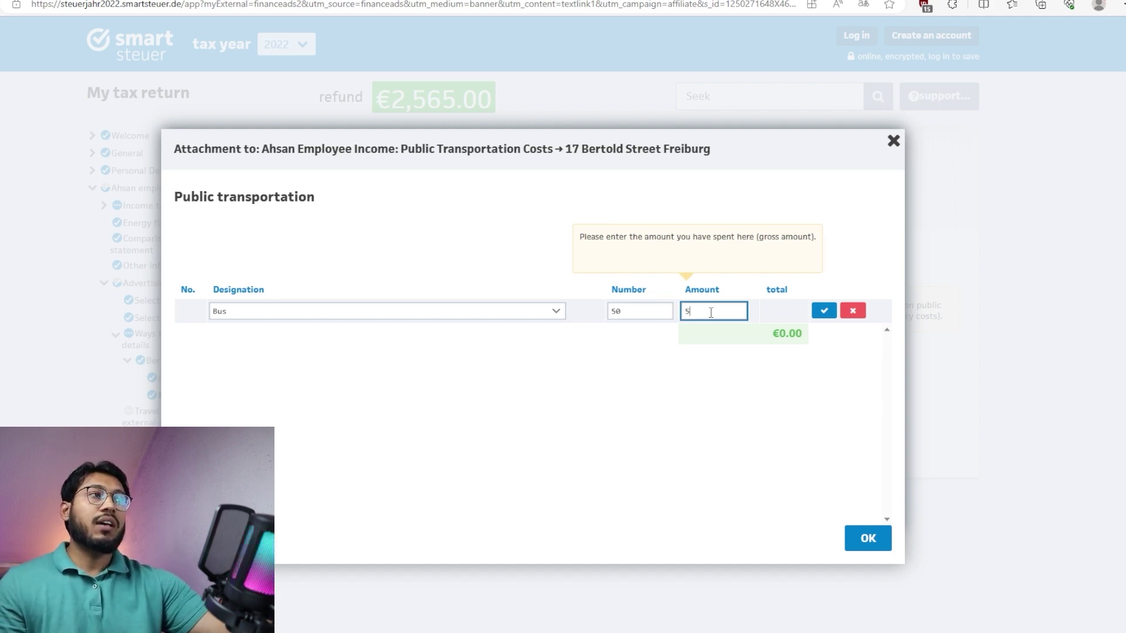
click(824, 312)
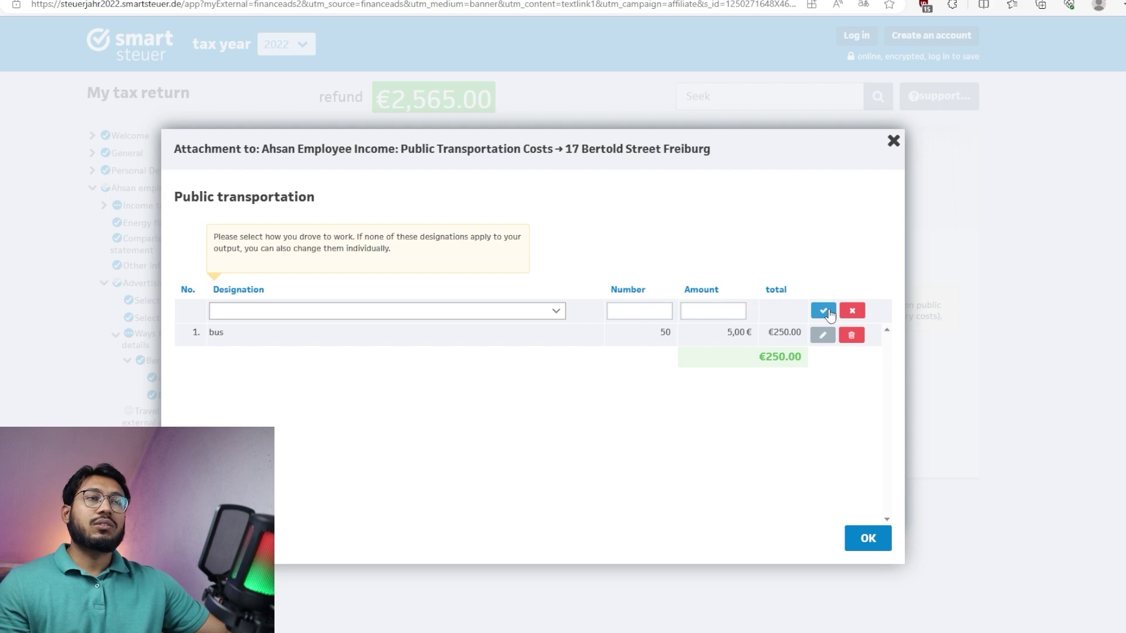
Step: Add a Bahn entry with number 50 and amount 10 €, and accept the public transportation table
click(314, 312)
text(Bahn)
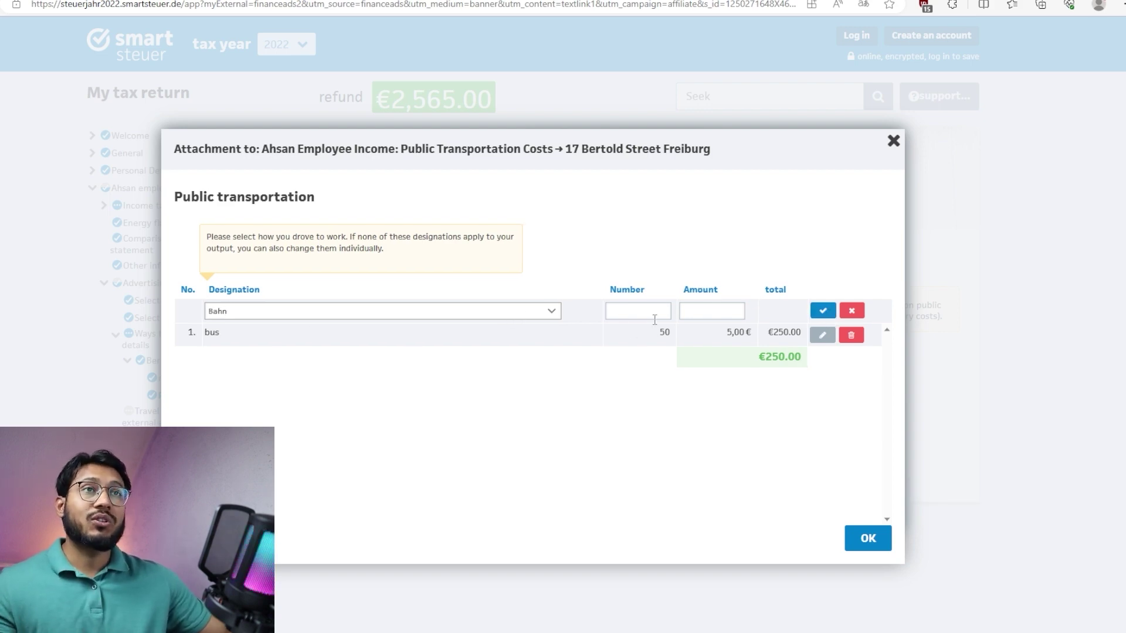
click(625, 314)
text(50)
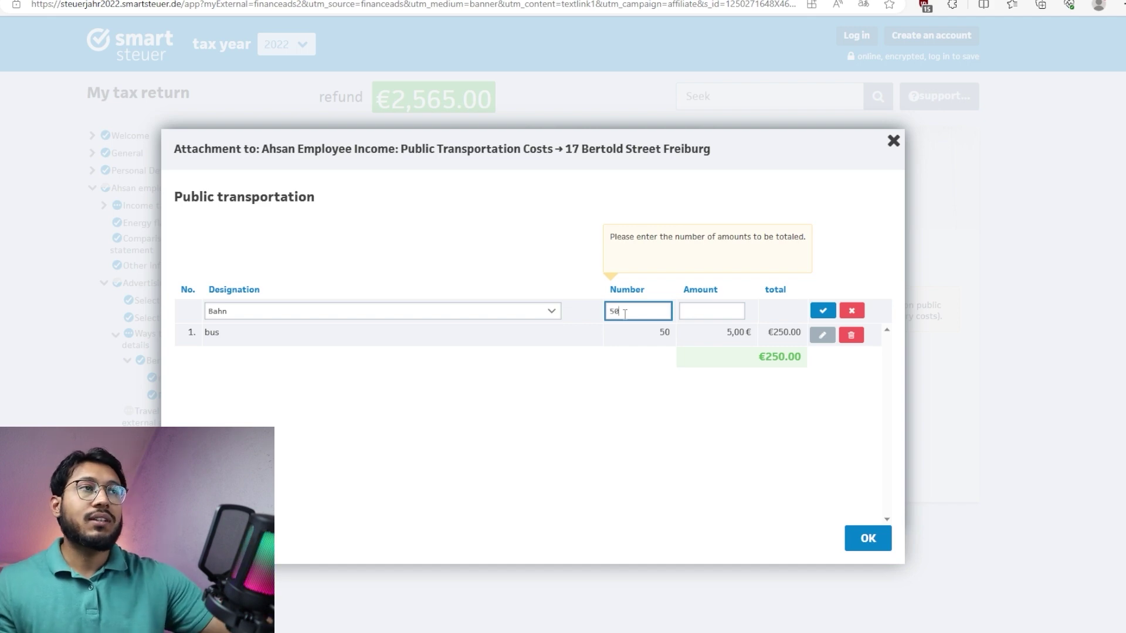
click(696, 310)
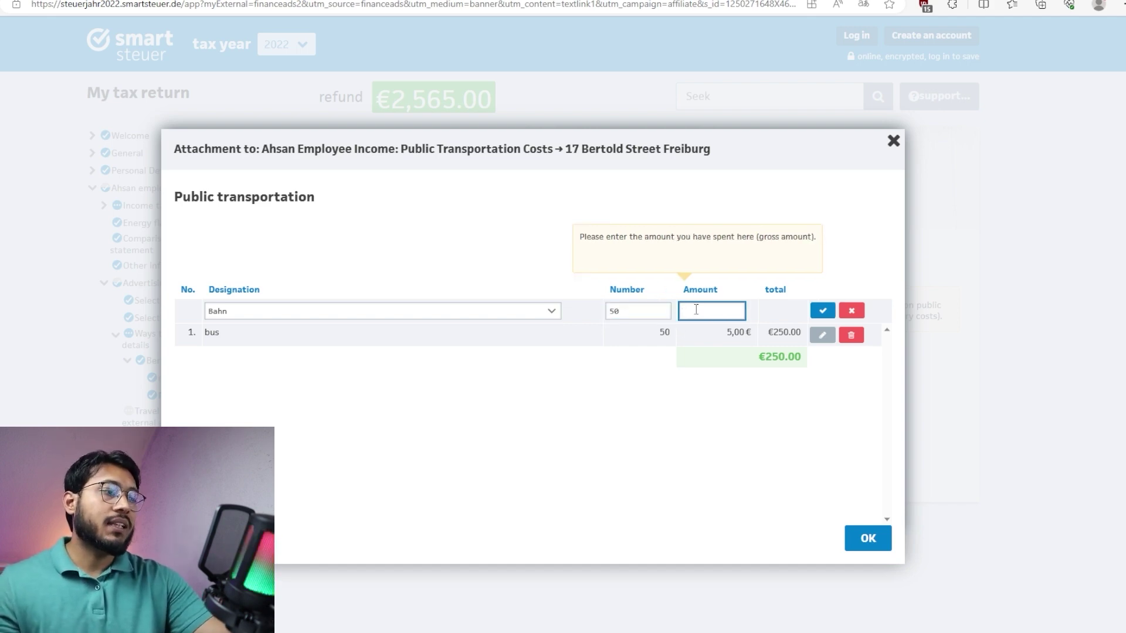
text(10)
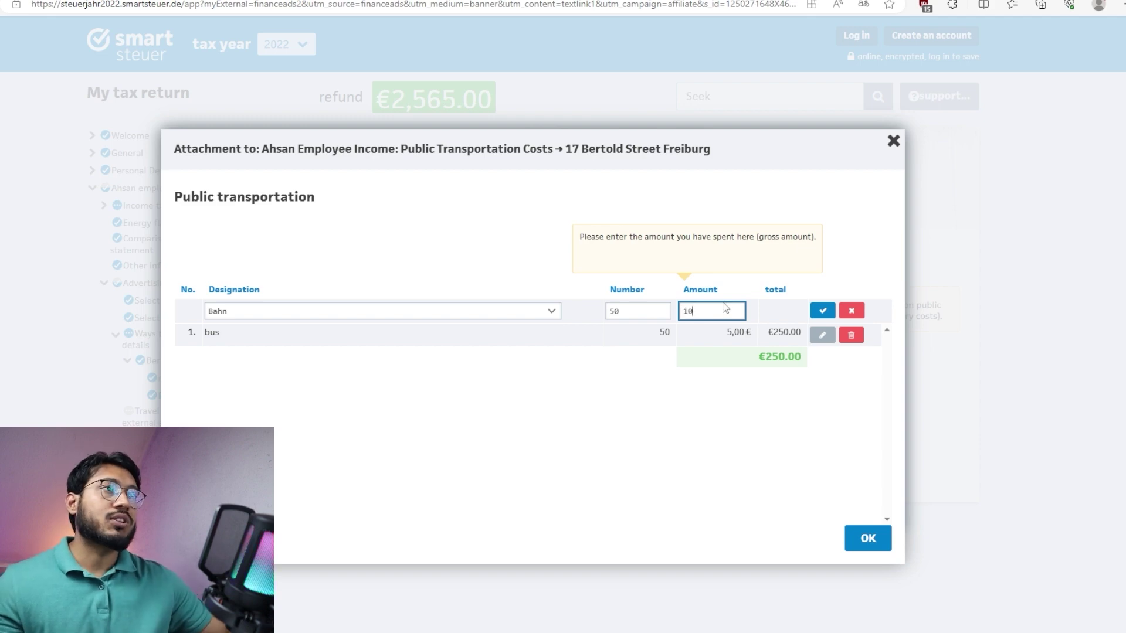
click(821, 313)
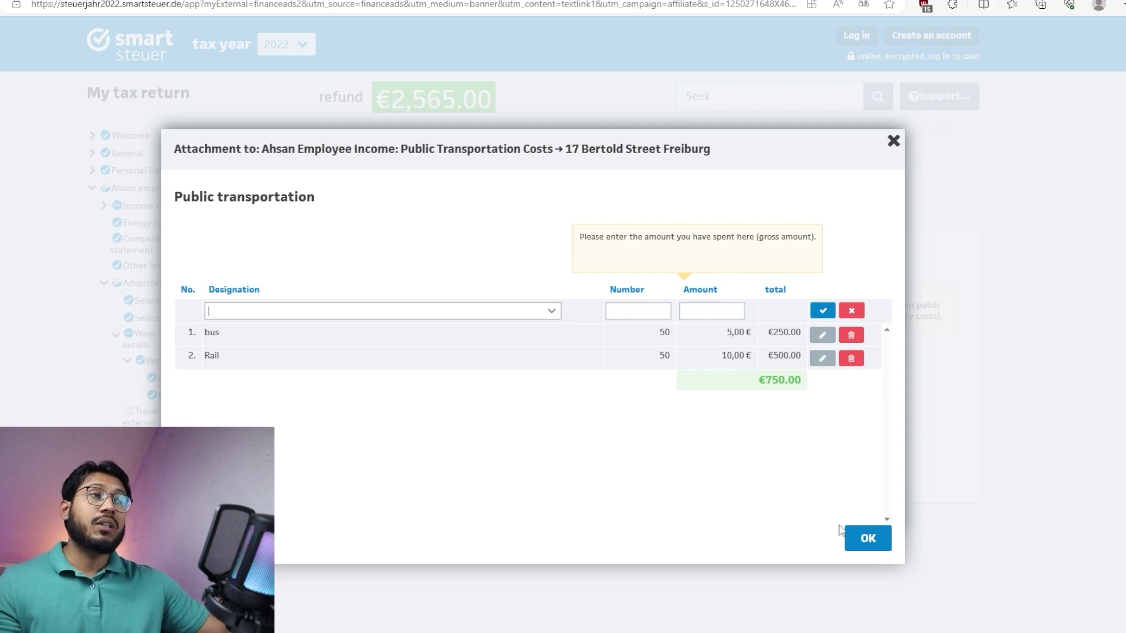
click(860, 549)
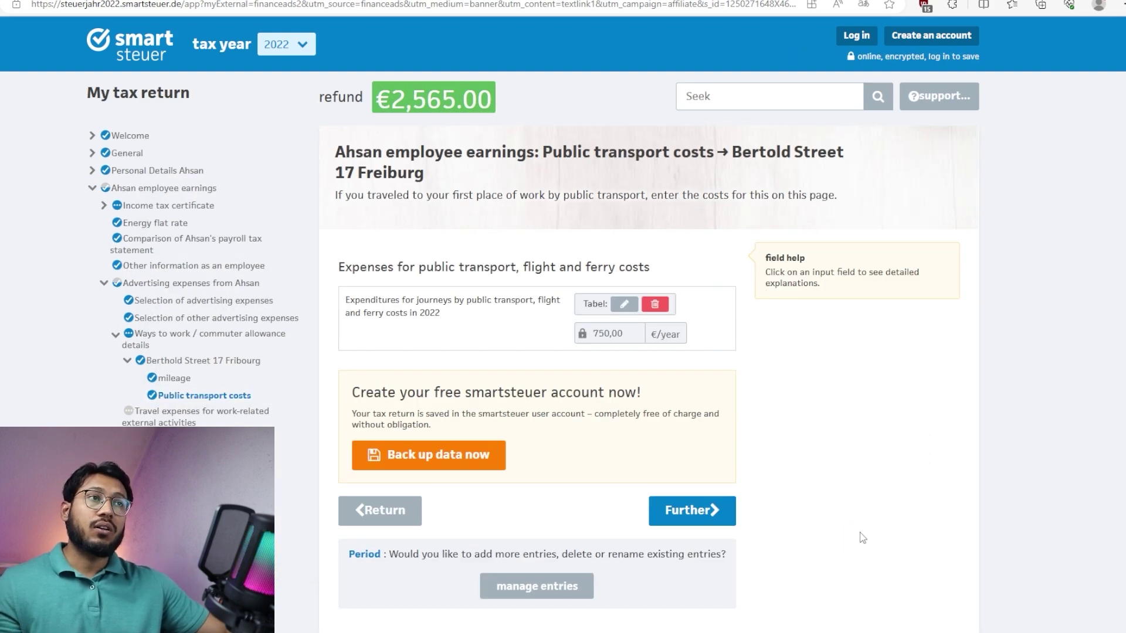
Step: Continue past the public transport costs and the travel expenses with 0 external activities to the application costs
scroll(702, 268, down, 2)
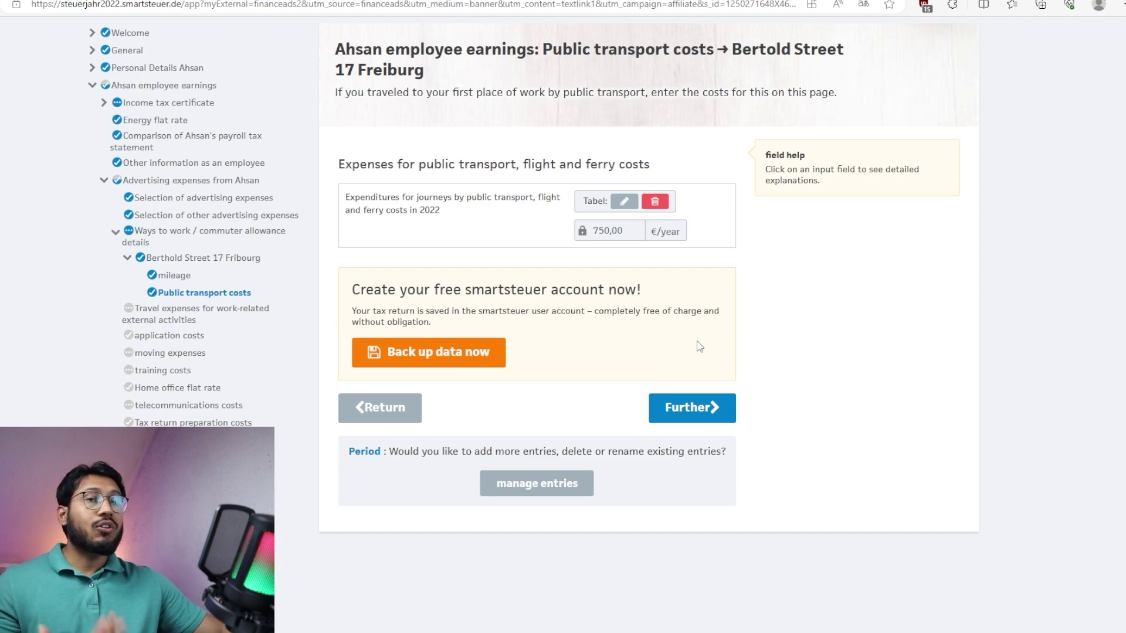
click(700, 409)
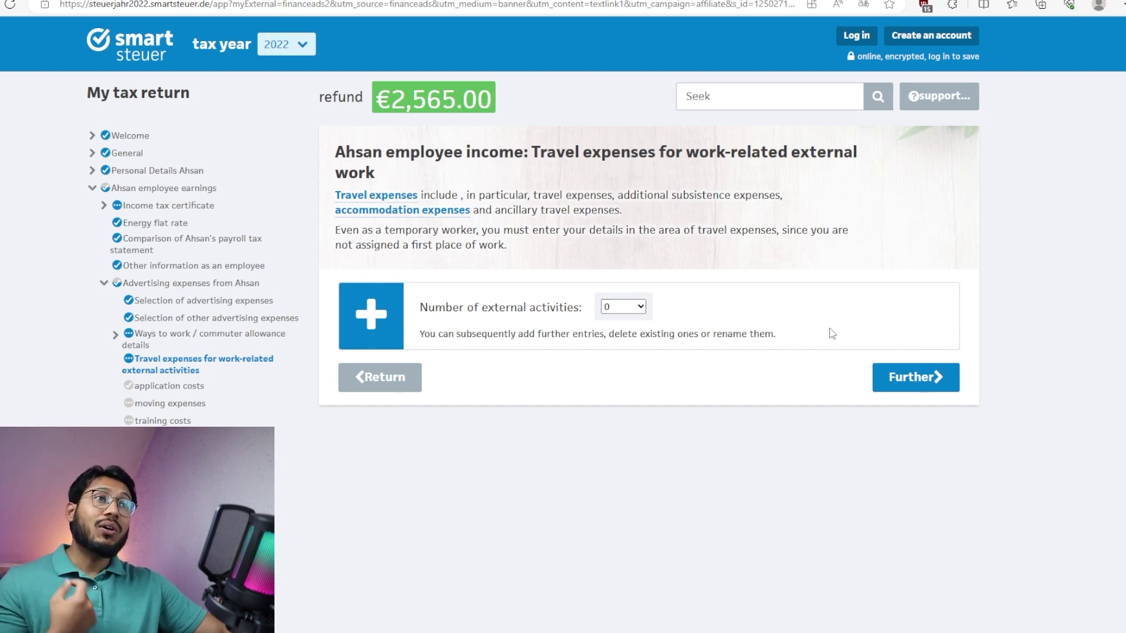
click(918, 377)
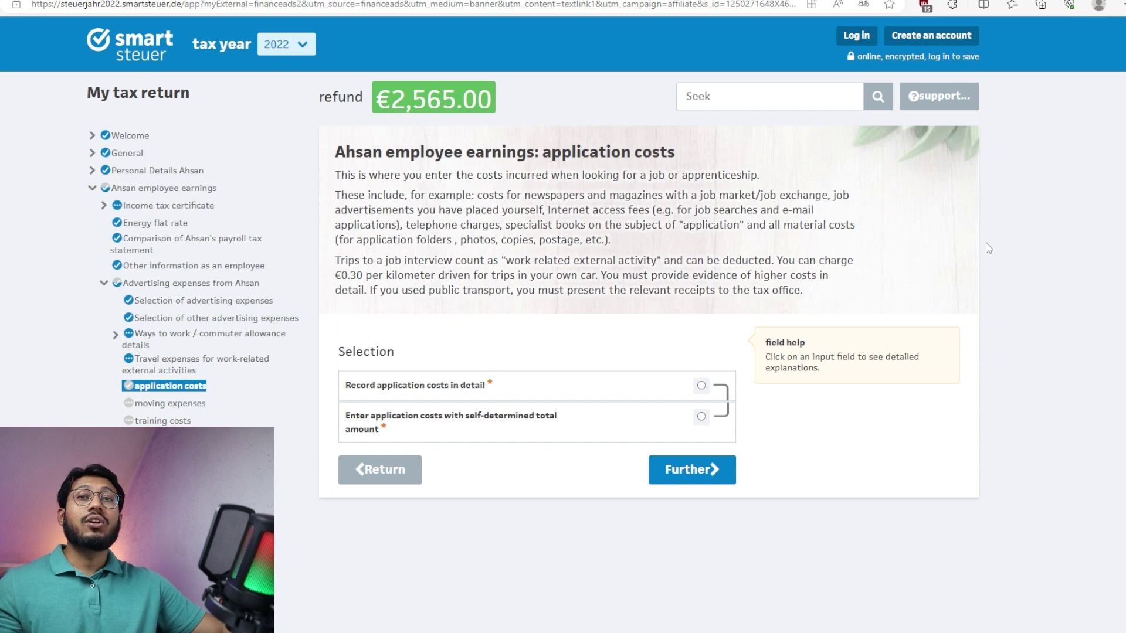
Step: Examine the explanation of deductible application costs and the help for recording them in detail
triple_click(540, 192)
click(1112, 324)
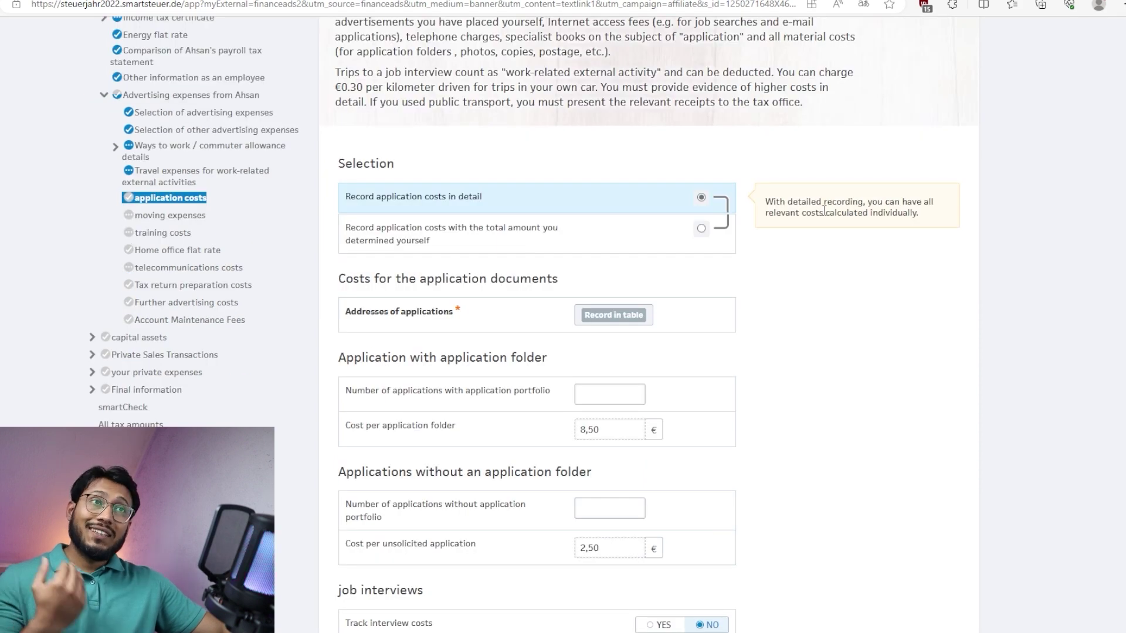
triple_click(824, 210)
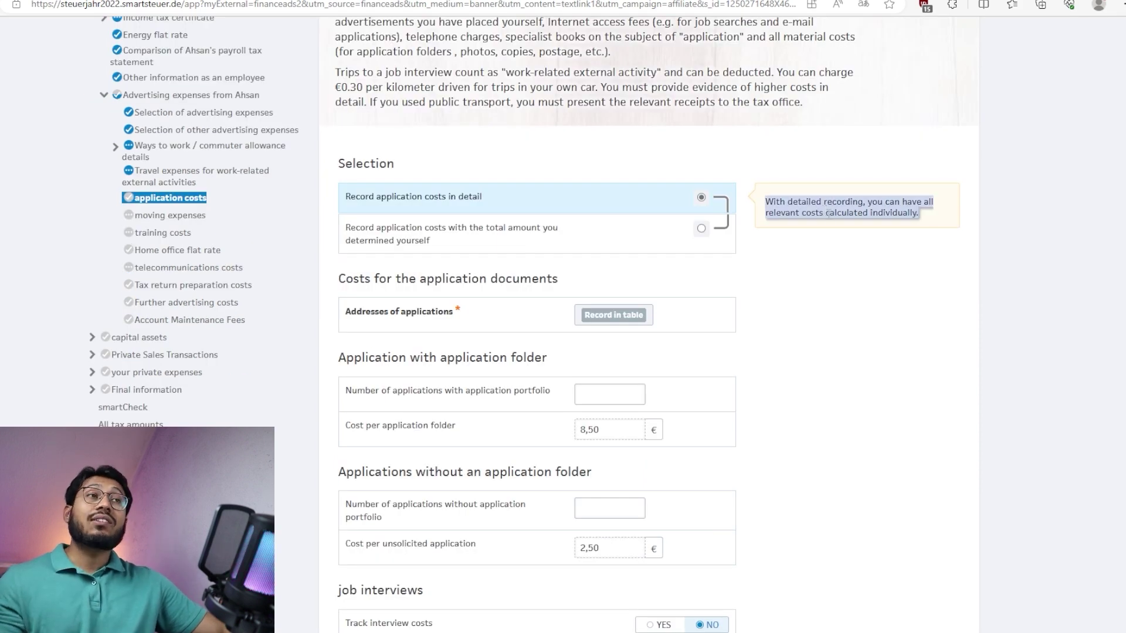
click(827, 230)
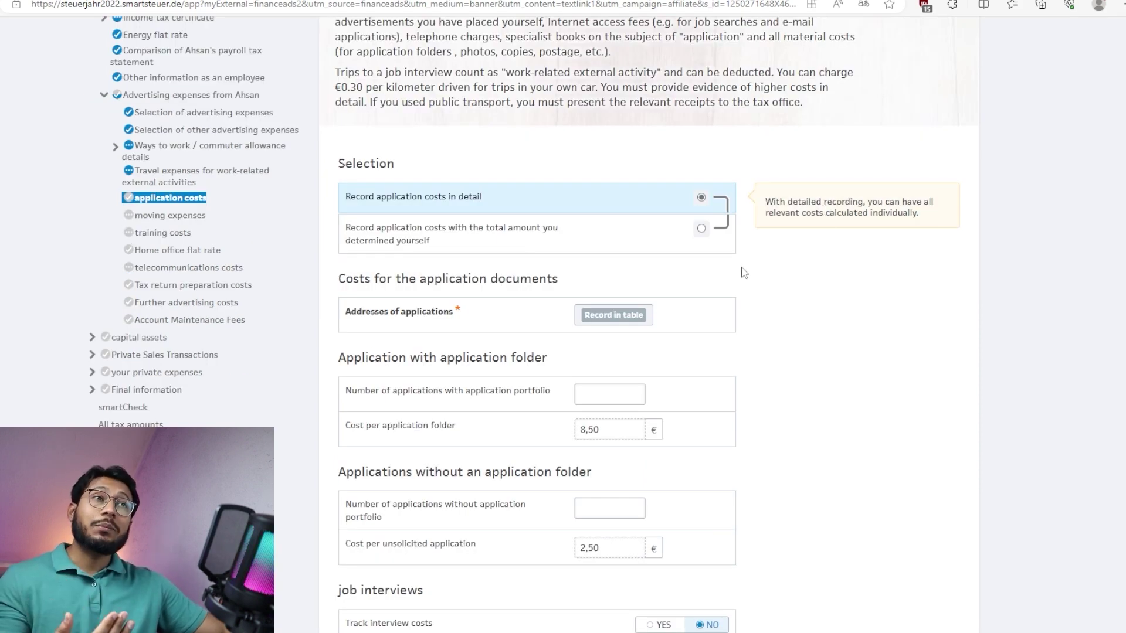
Step: Compare recording application costs as a total with the detailed fields for application addresses, applications with portfolio and other costs
click(612, 317)
click(261, 311)
click(603, 317)
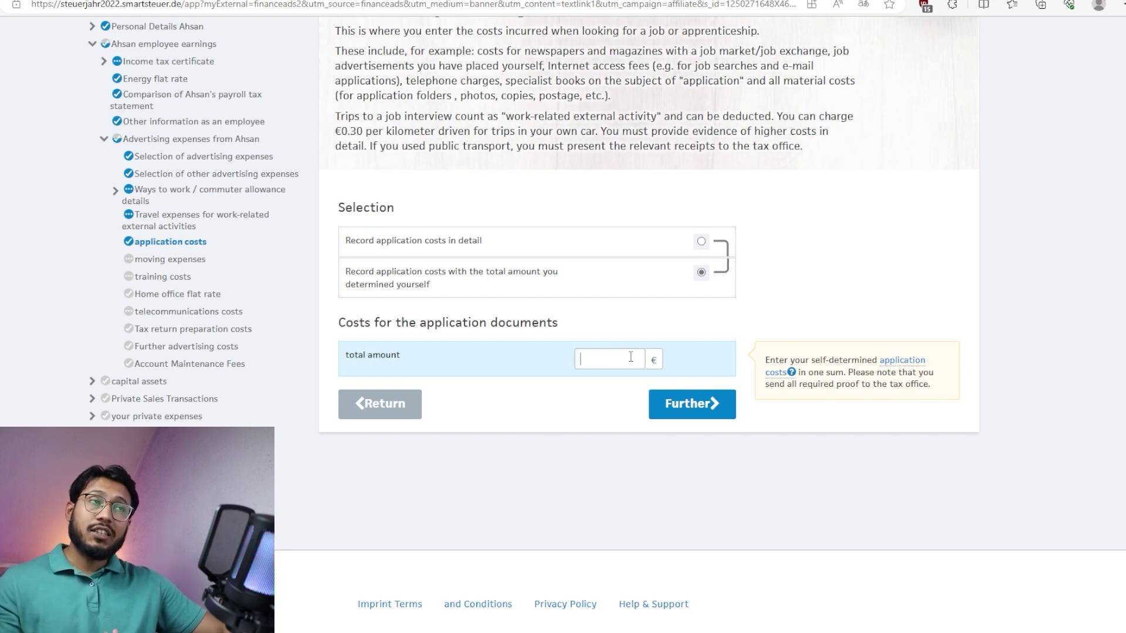
click(702, 242)
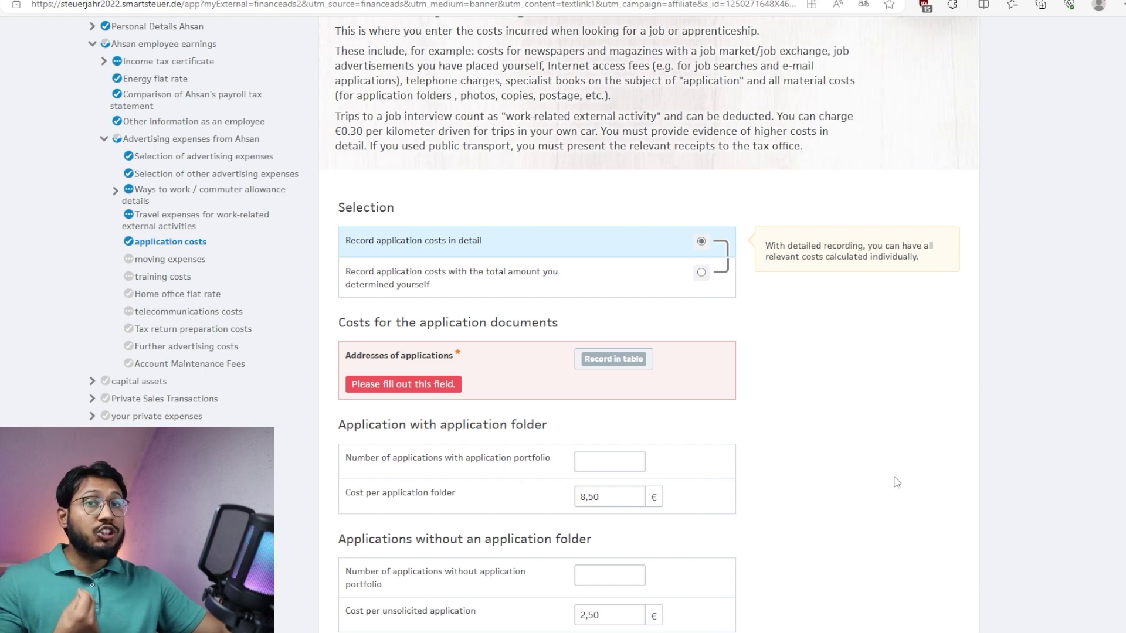
scroll(894, 484, down, 3)
click(610, 272)
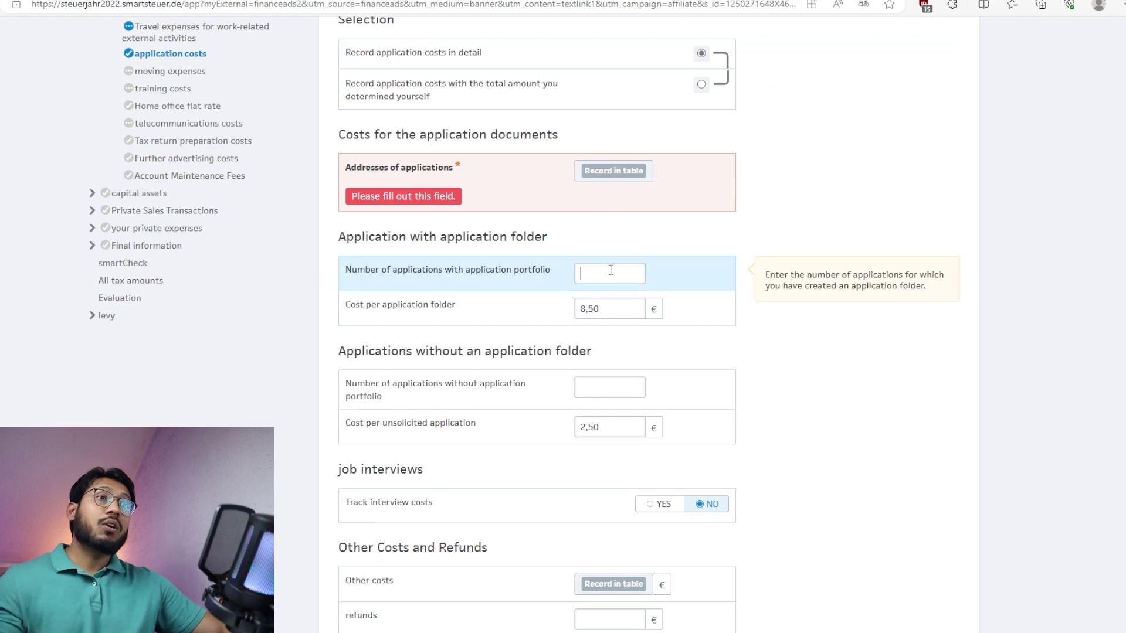
scroll(610, 270, down, 3)
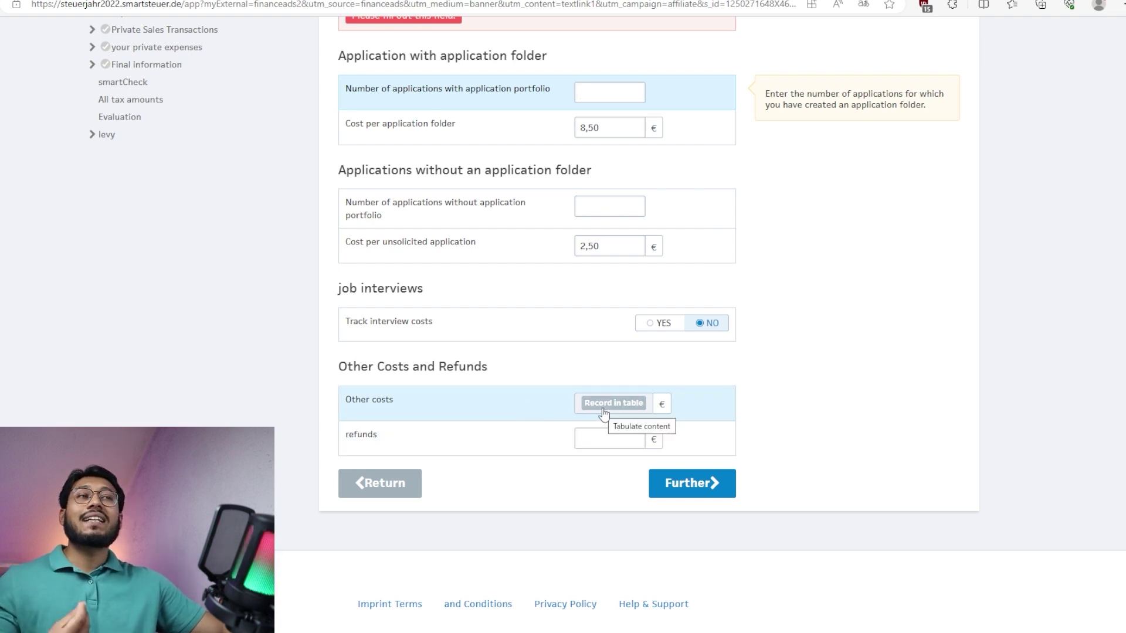
click(605, 409)
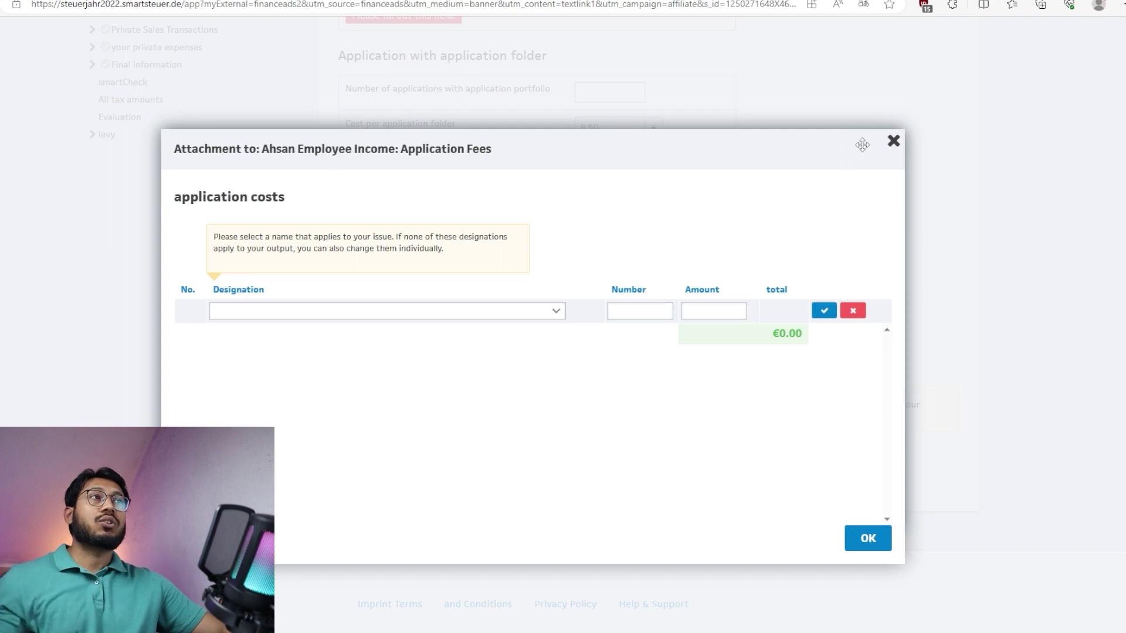
click(892, 141)
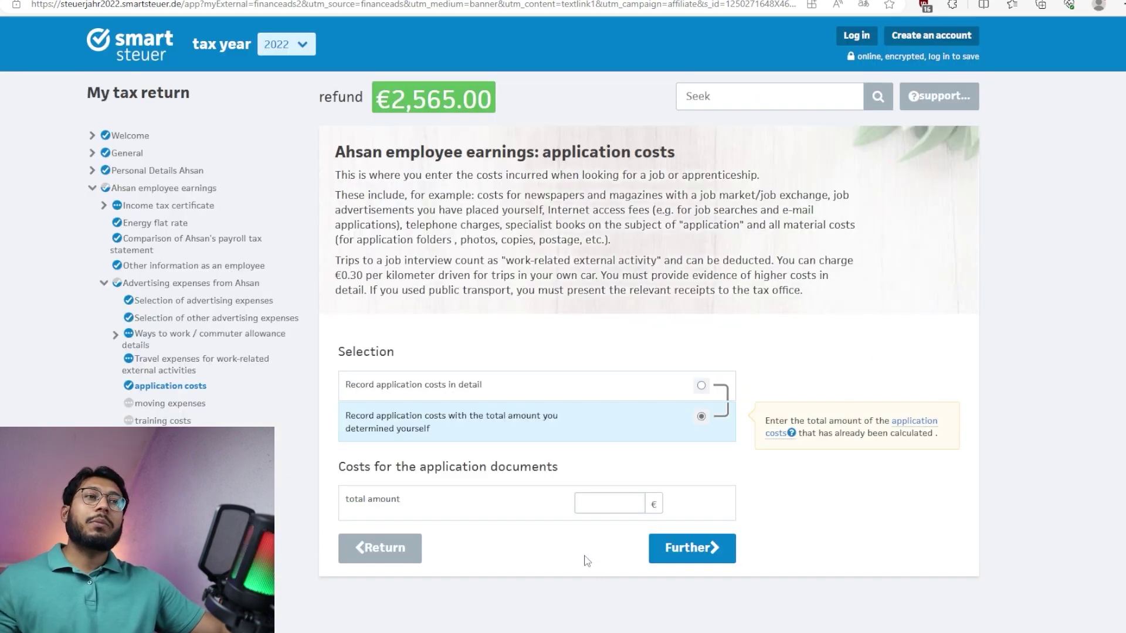
Step: Enter a self-determined total amount of 100 € for the application costs and continue to the relocation expenses
click(601, 500)
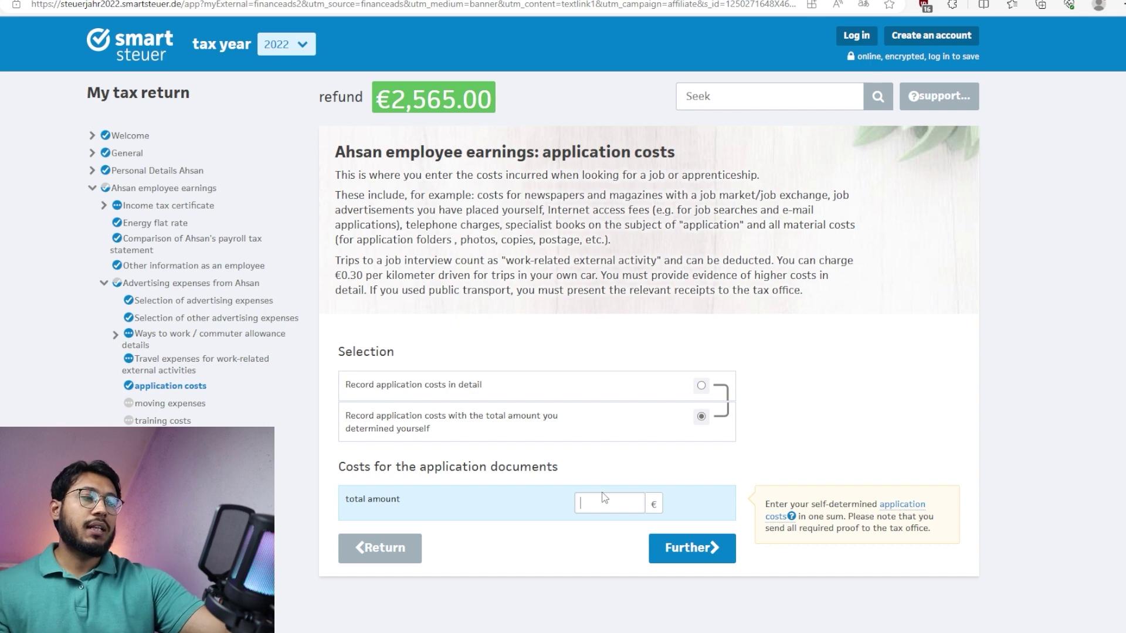
text(100)
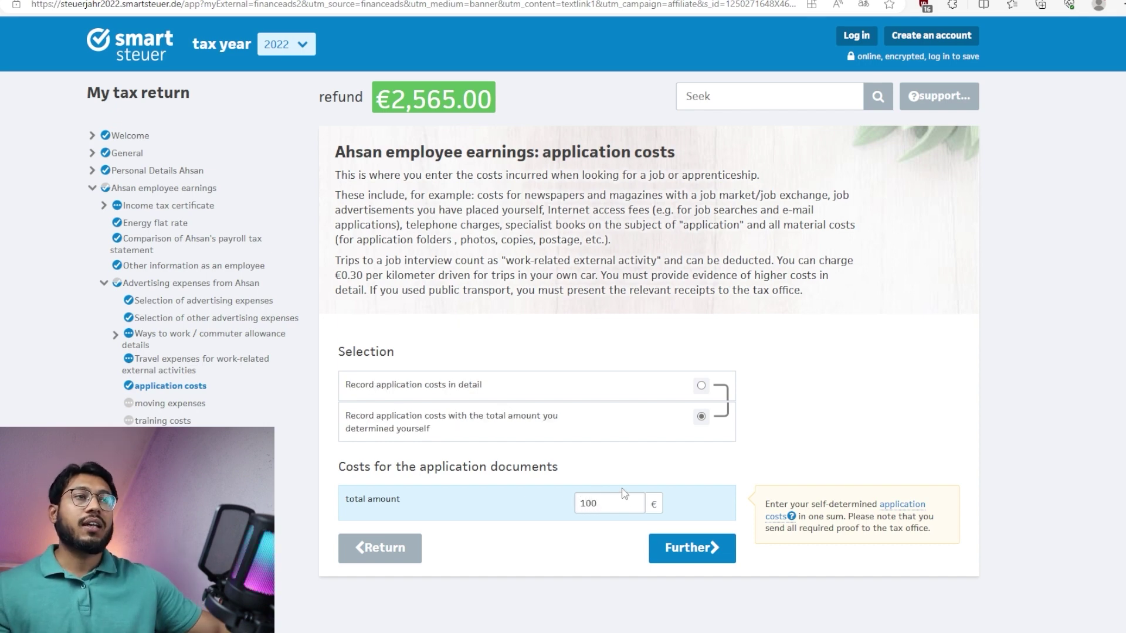
click(674, 548)
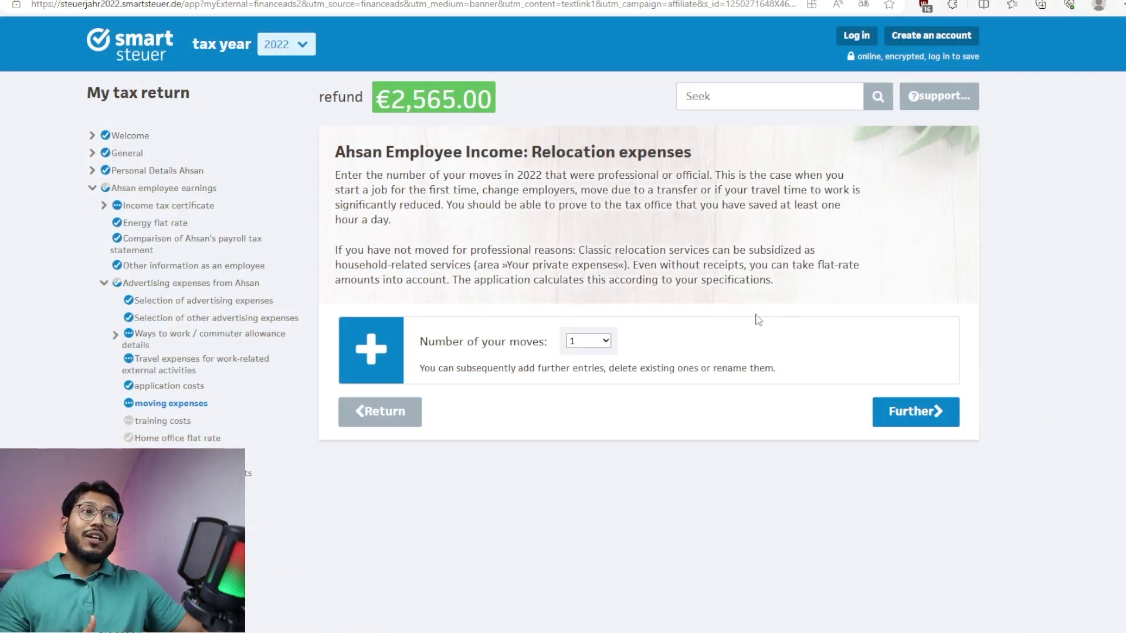
Step: Set the number of moves to 1 and continue to the details of the move
click(603, 343)
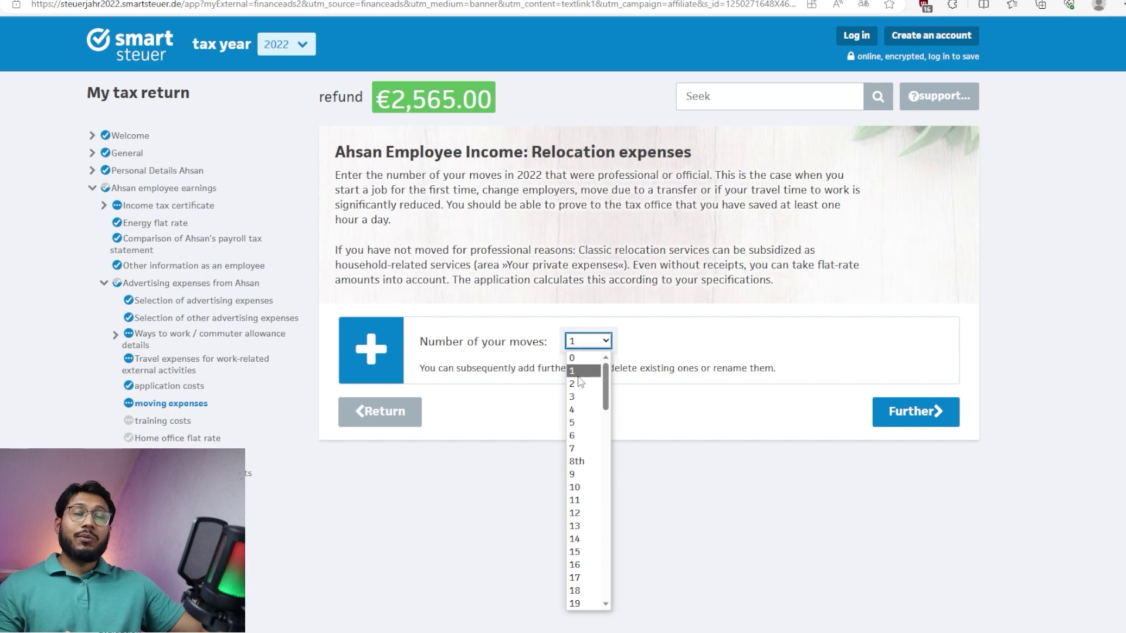
click(578, 376)
click(906, 416)
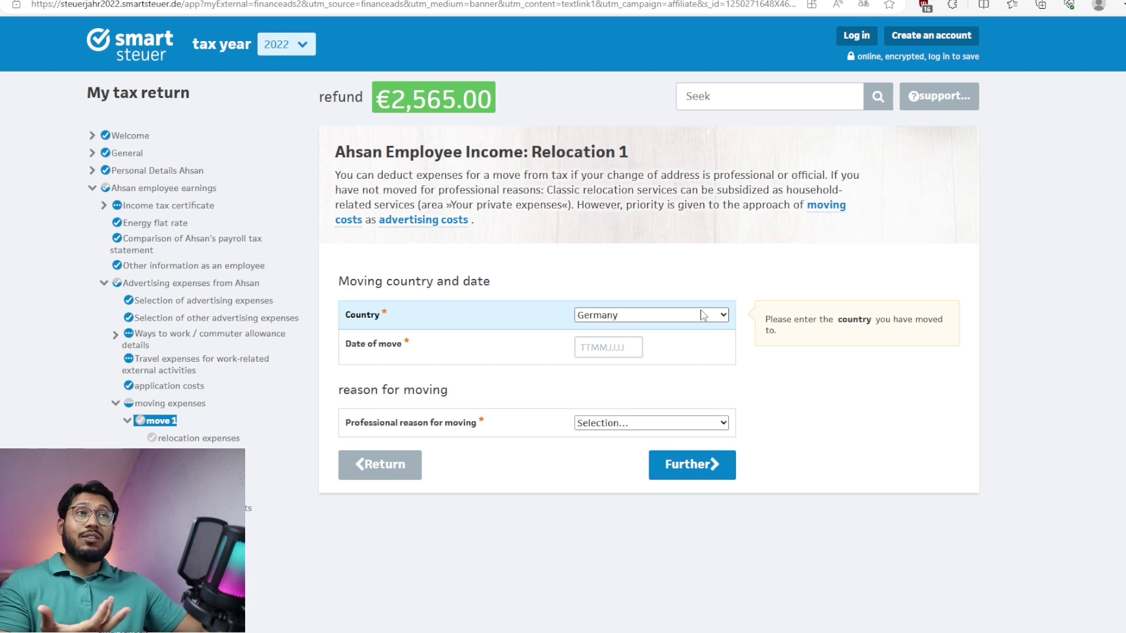
Step: Set the date of the move to 01.03.2022 and the professional reason to "workplace much easier to reach"
click(588, 345)
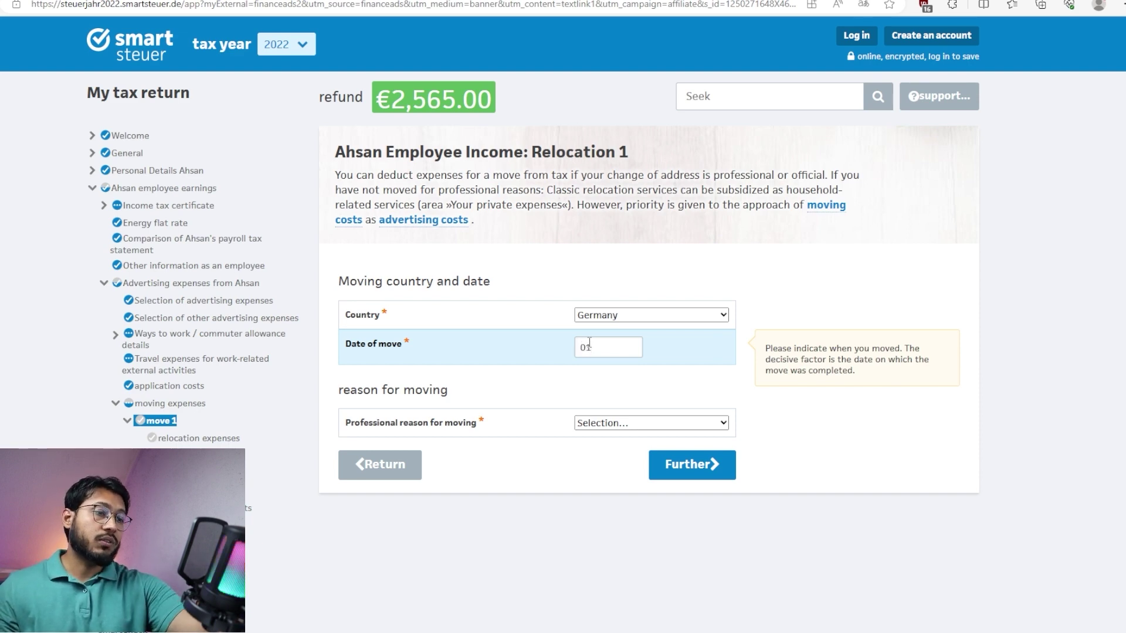
text(01.03.2022)
key(Tab)
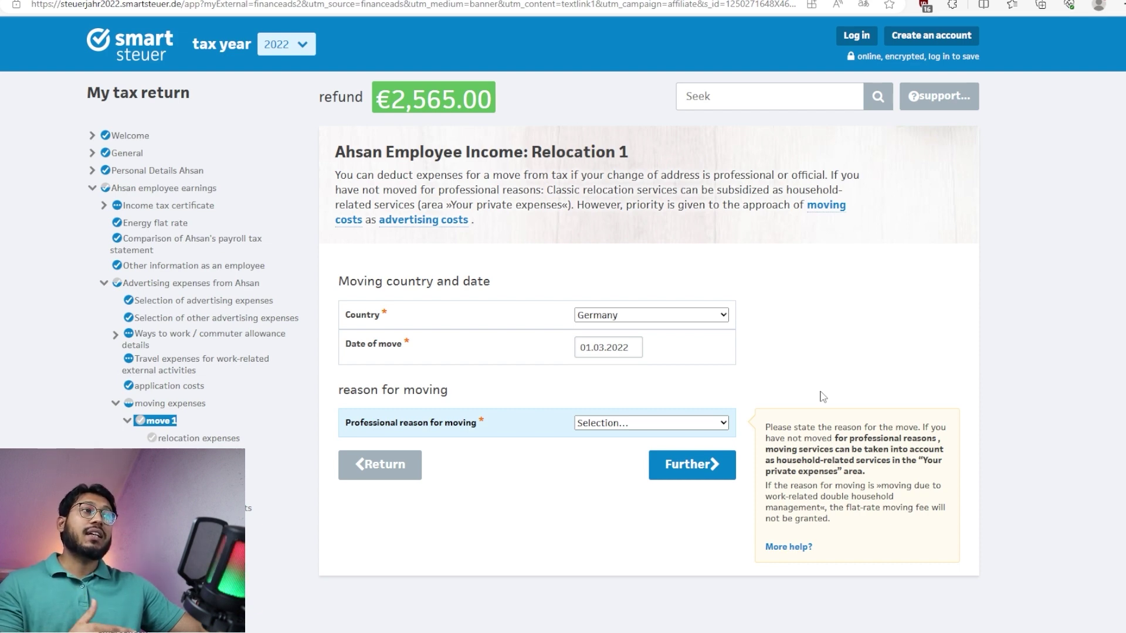
click(722, 422)
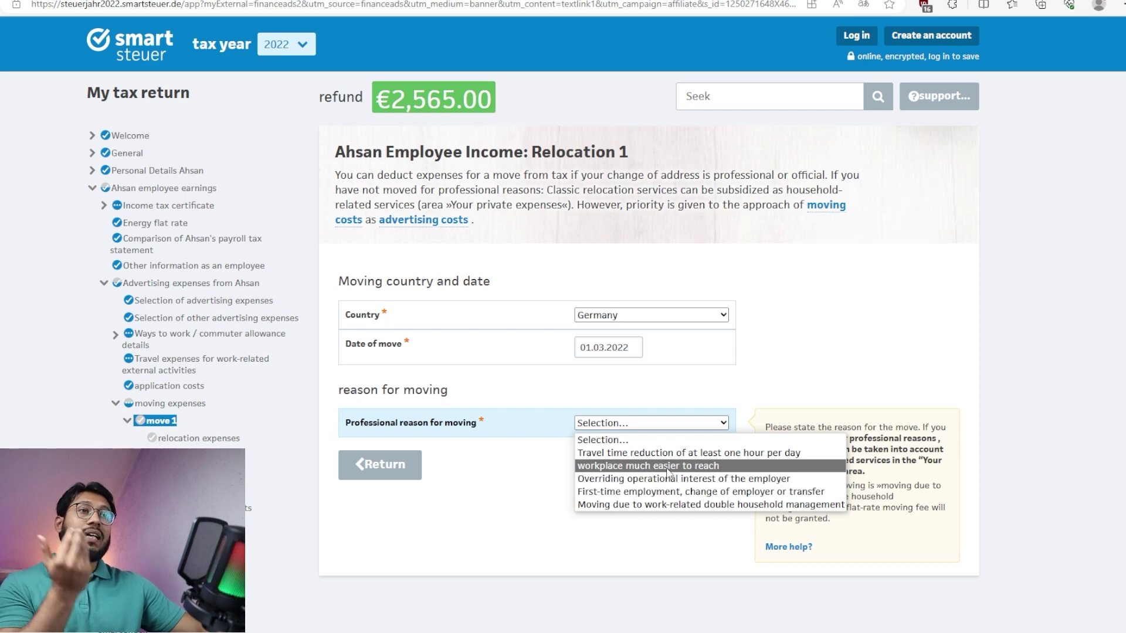
click(648, 466)
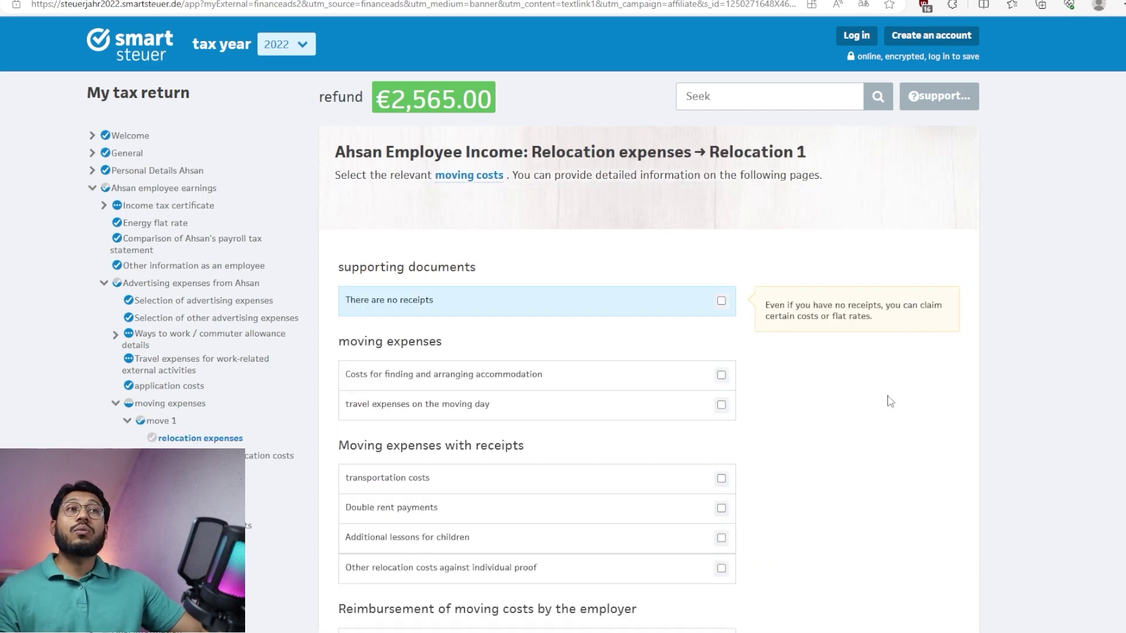
Step: Declare that there are no receipts for the move, set the number of people who moved to 1, and continue to the training costs
click(721, 301)
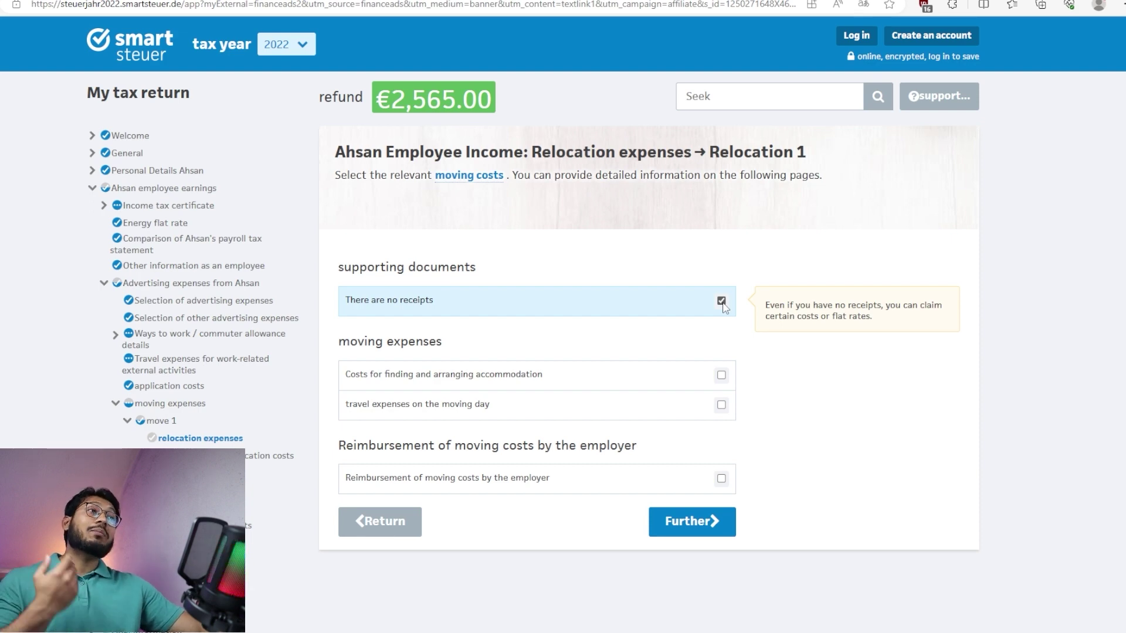
click(722, 303)
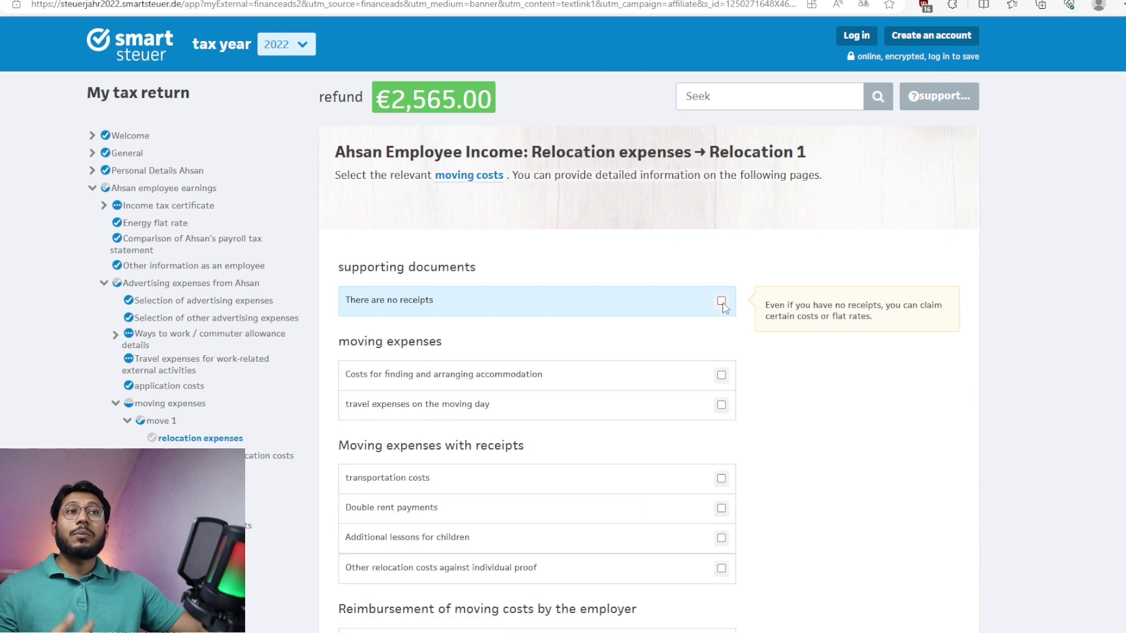
scroll(731, 335, down, 3)
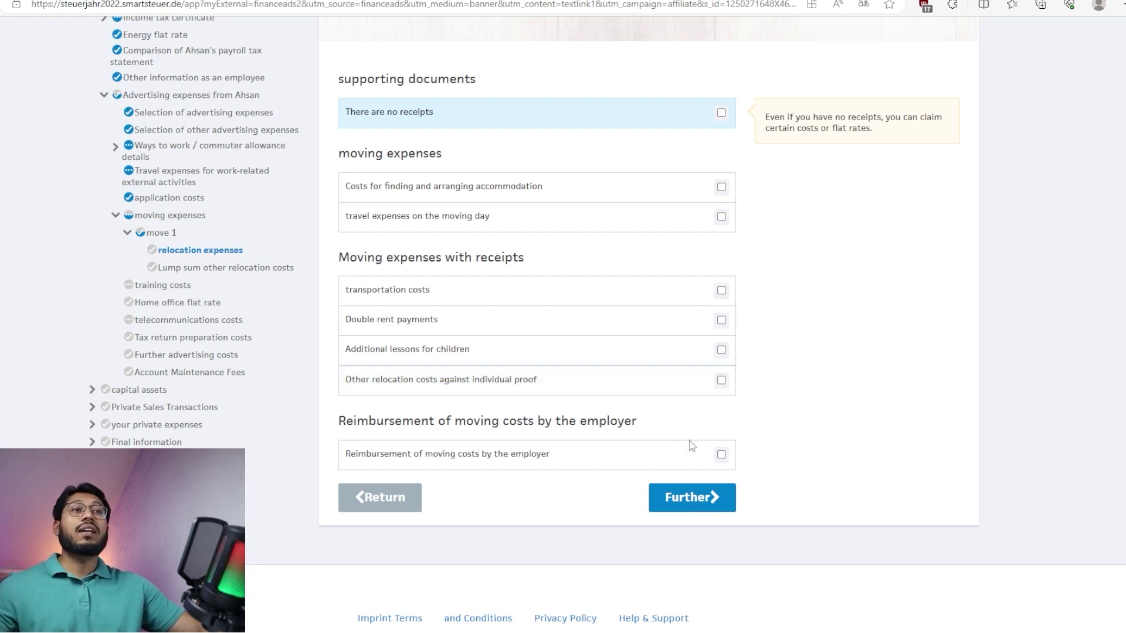
click(720, 114)
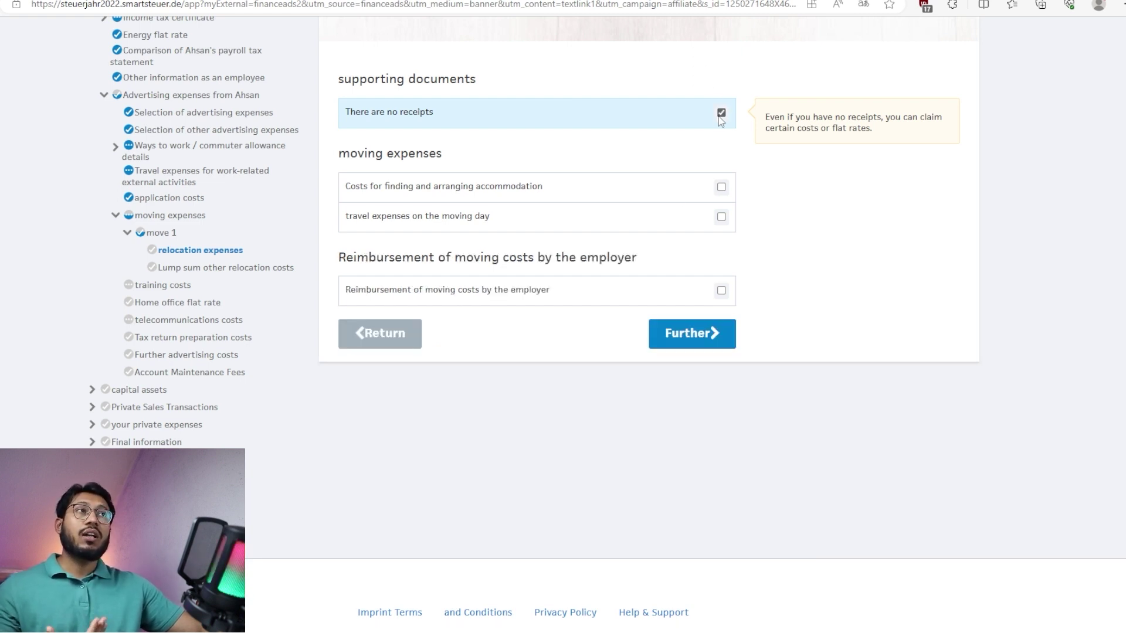
double_click(707, 341)
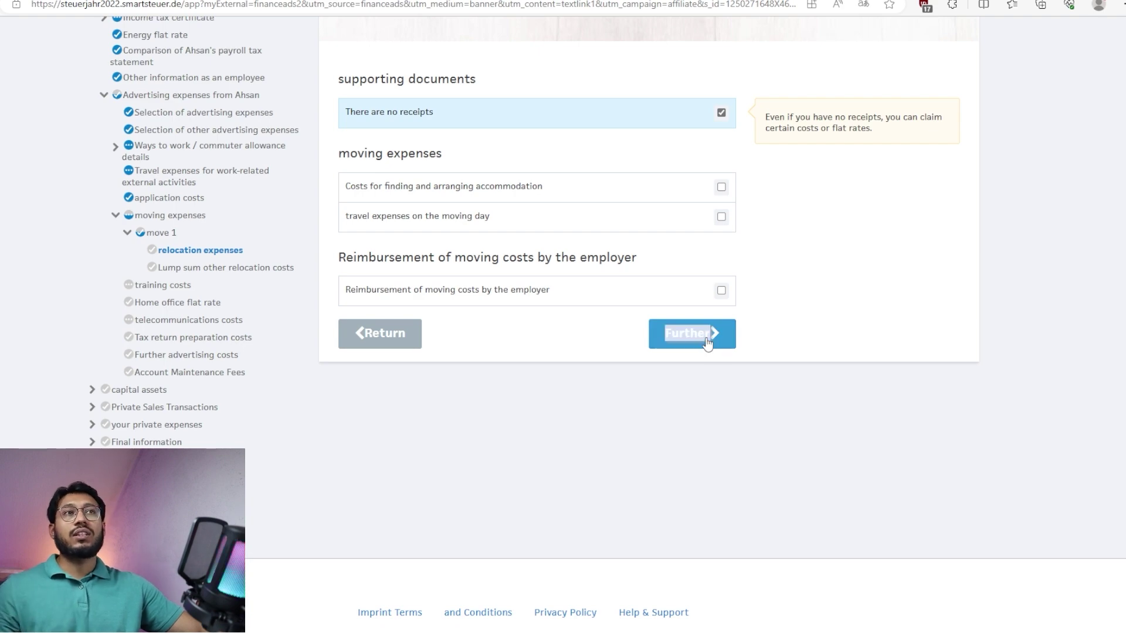
click(707, 341)
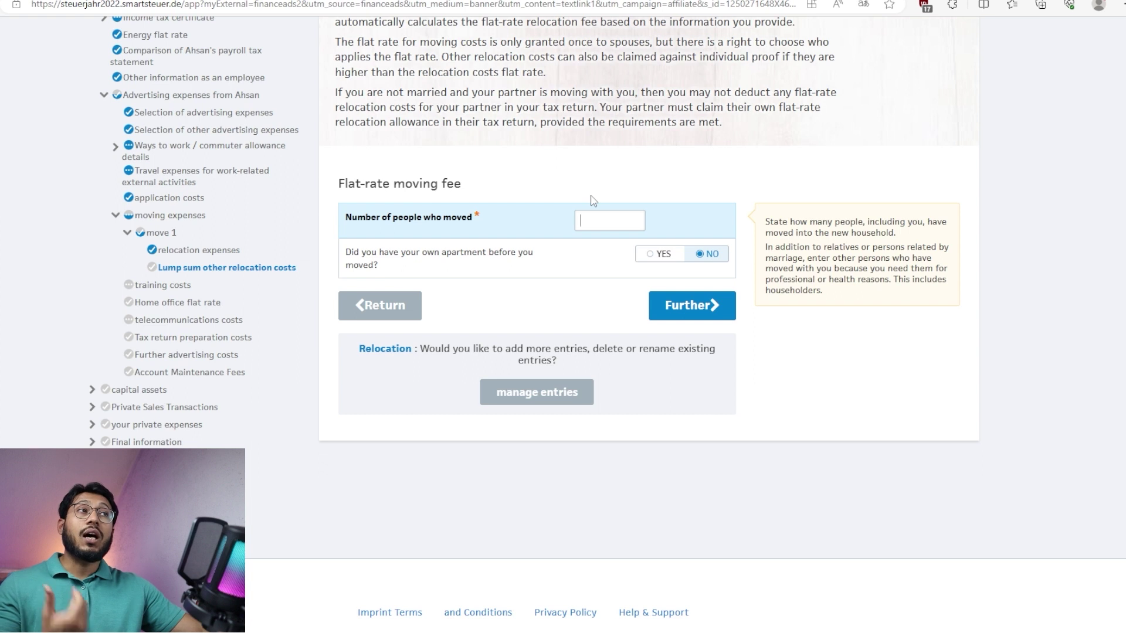
text(1)
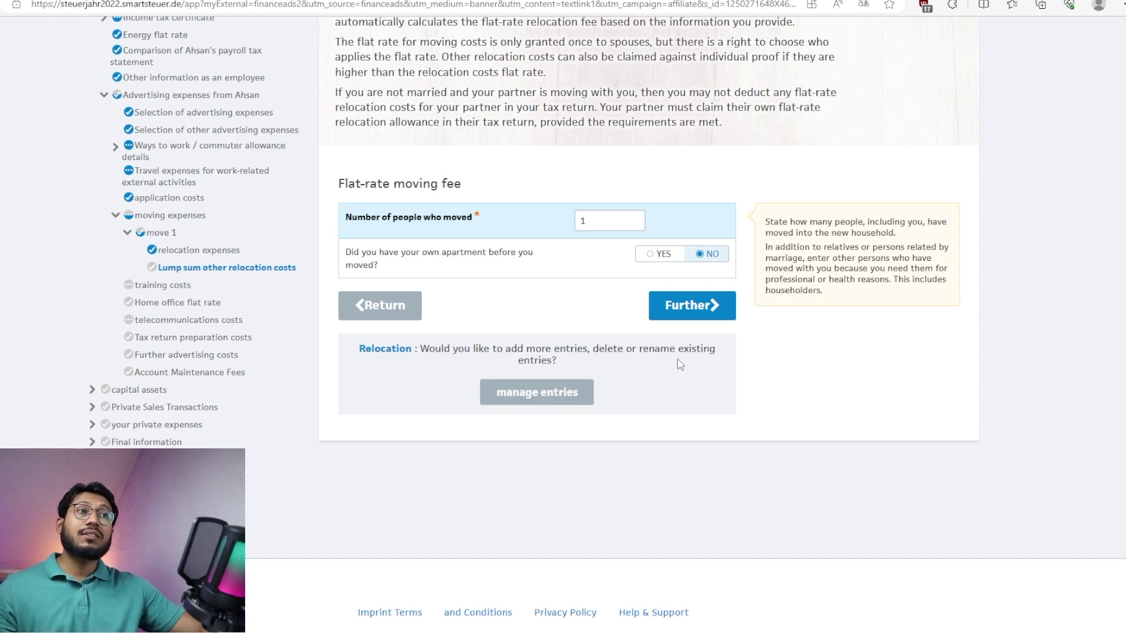
triple_click(555, 401)
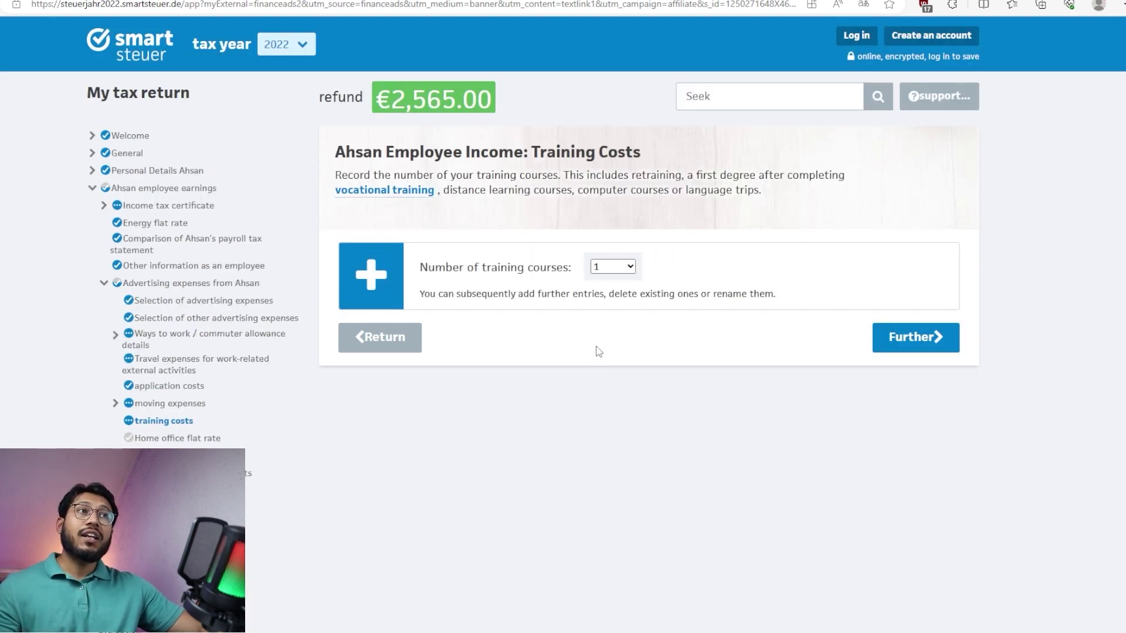
Step: Keep the number of training courses at 1 and continue to the recording method for the first advanced training
triple_click(656, 297)
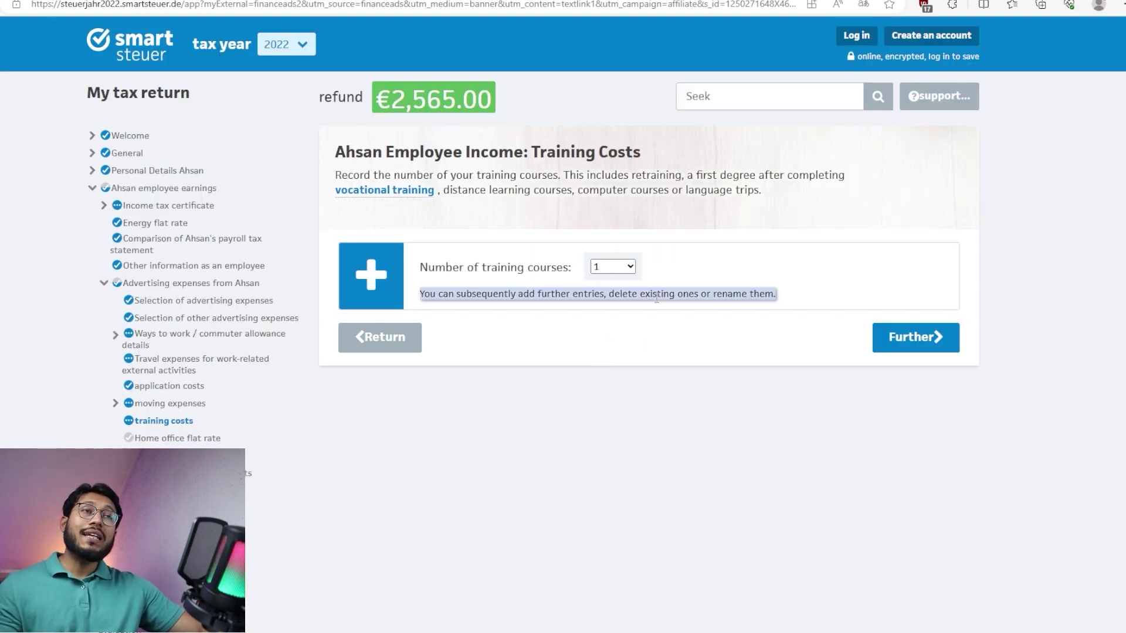
click(754, 365)
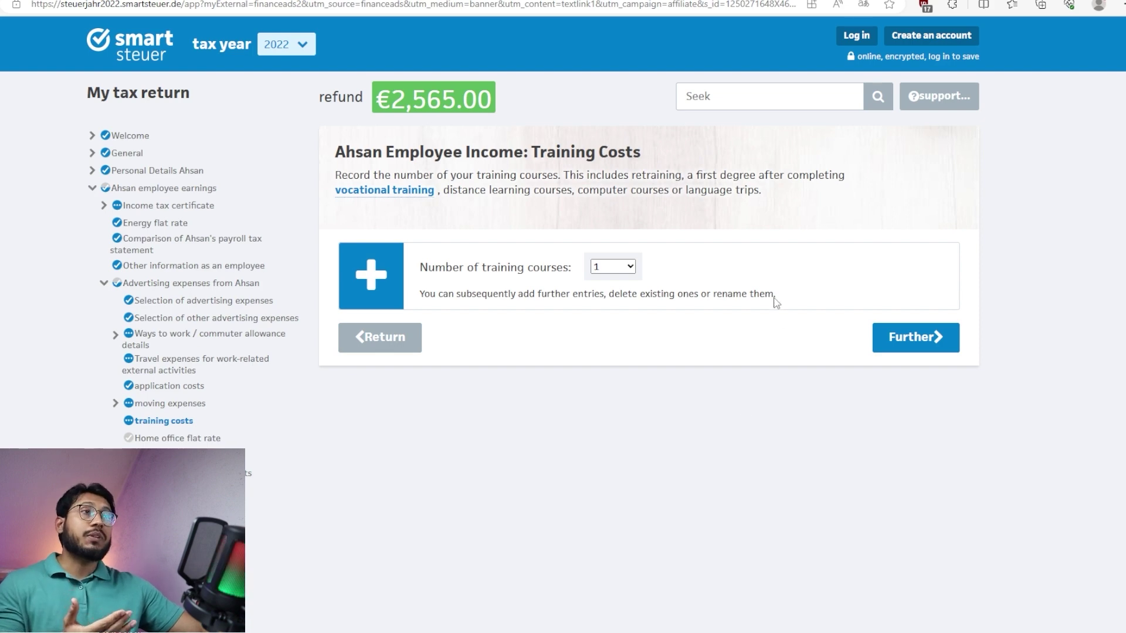
triple_click(700, 287)
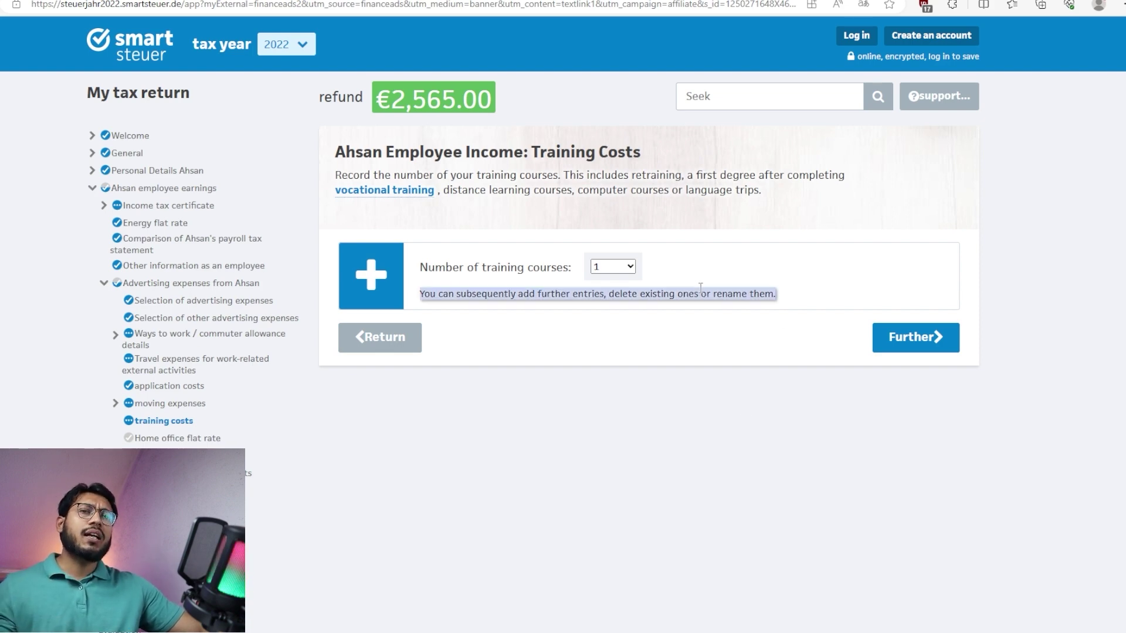
click(703, 291)
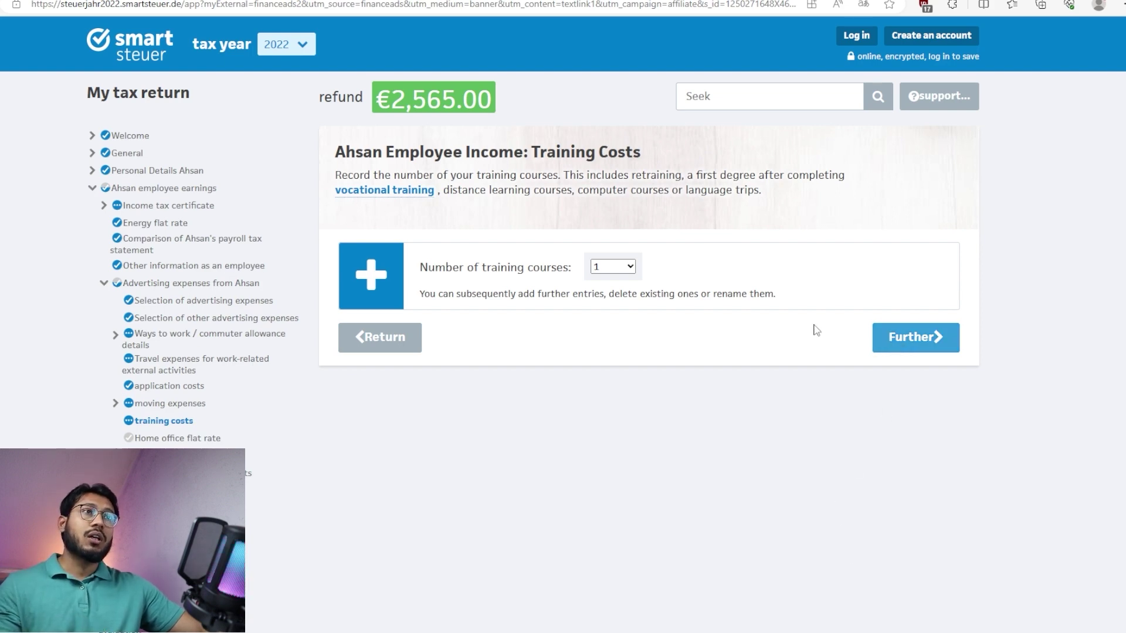
click(924, 346)
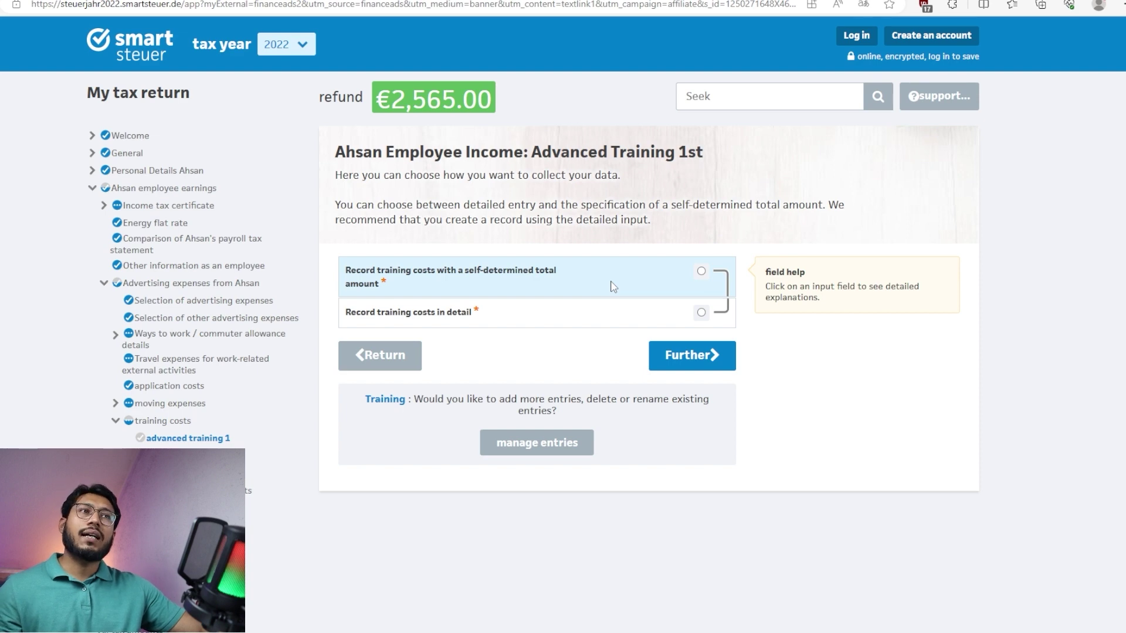
Step: Record the training costs as a self-determined total of 200 € for "German Language B1" and continue to the home office allowance
click(702, 312)
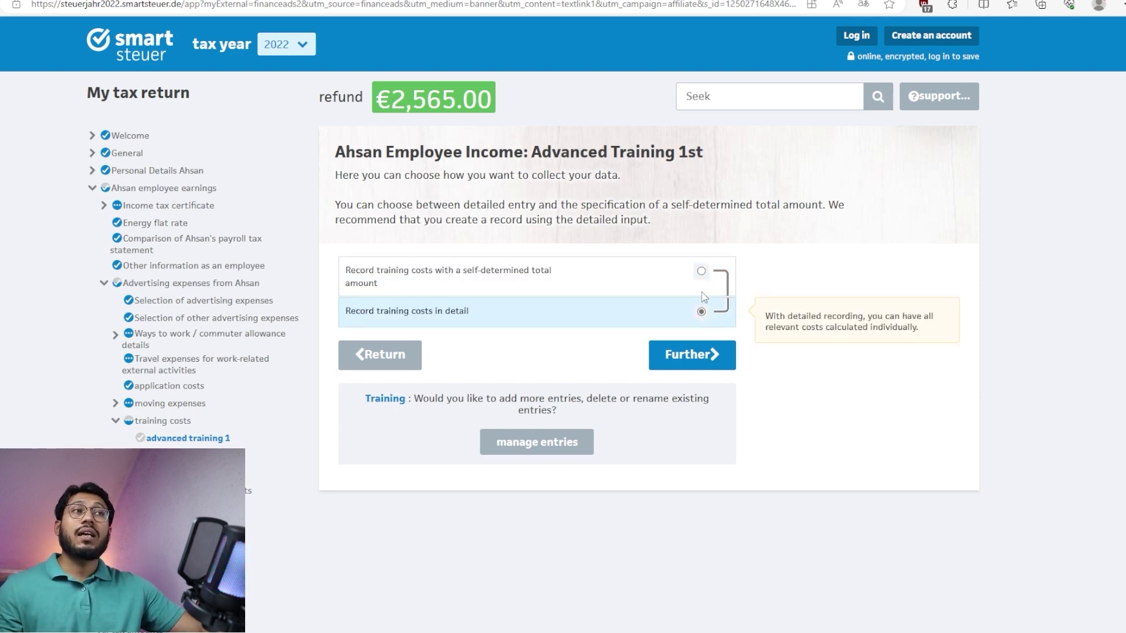
click(701, 271)
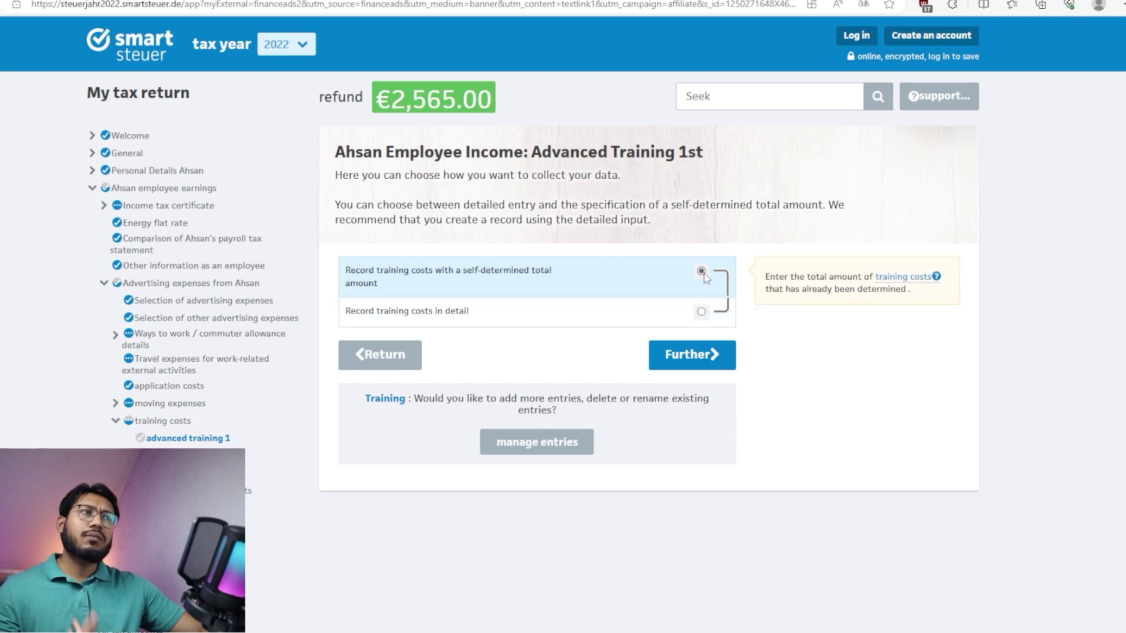
double_click(688, 356)
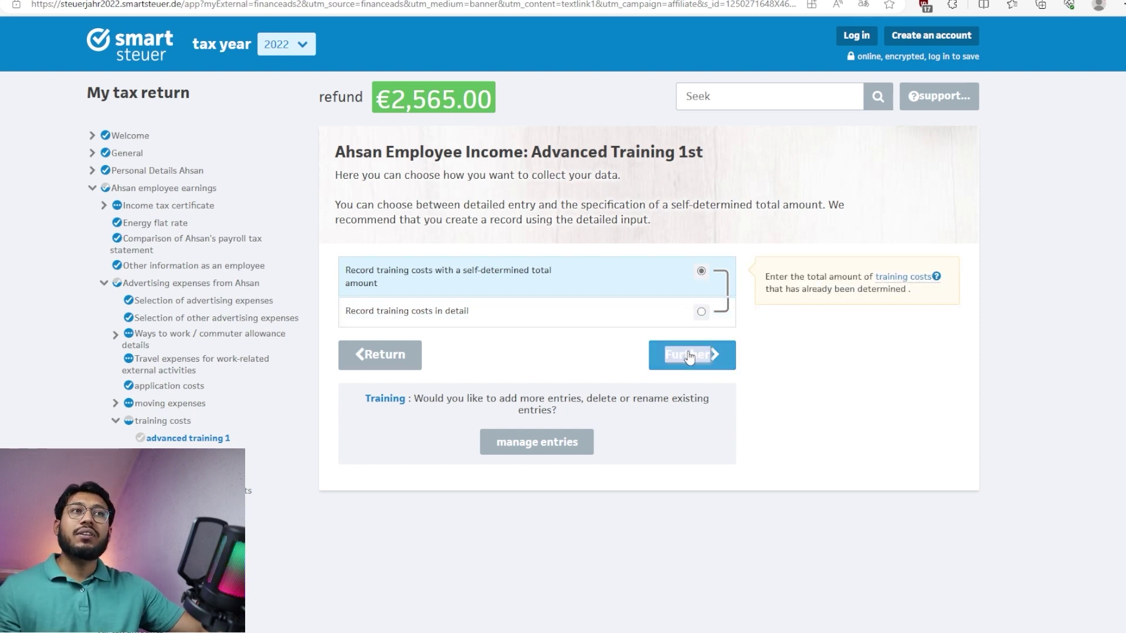
text(German Language B1)
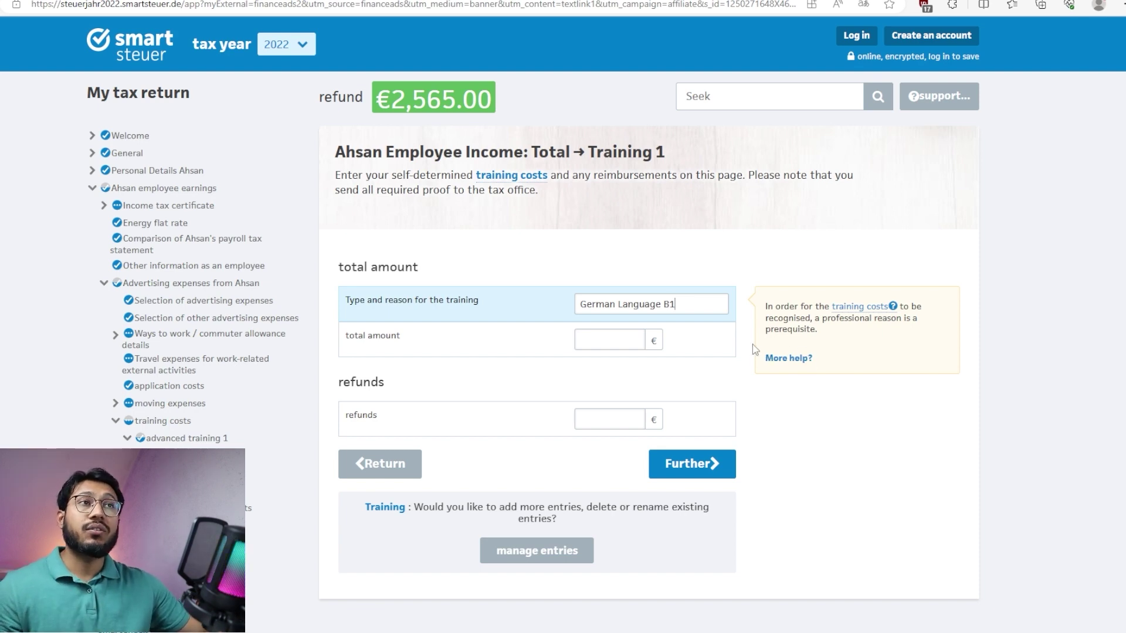
click(626, 333)
text(2000)
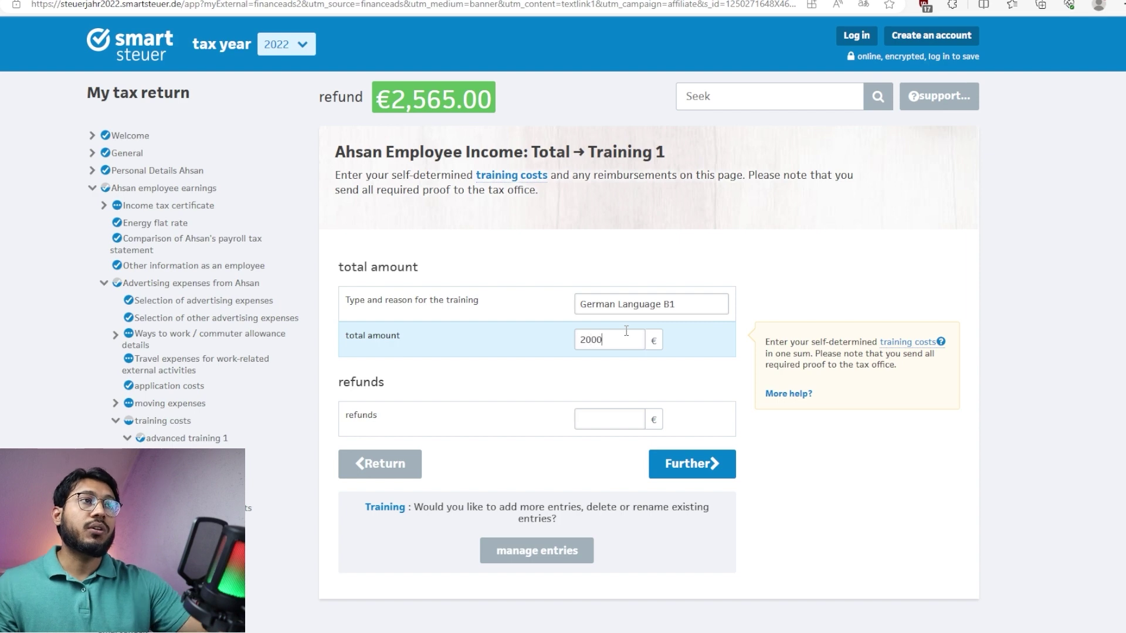
key(Tab)
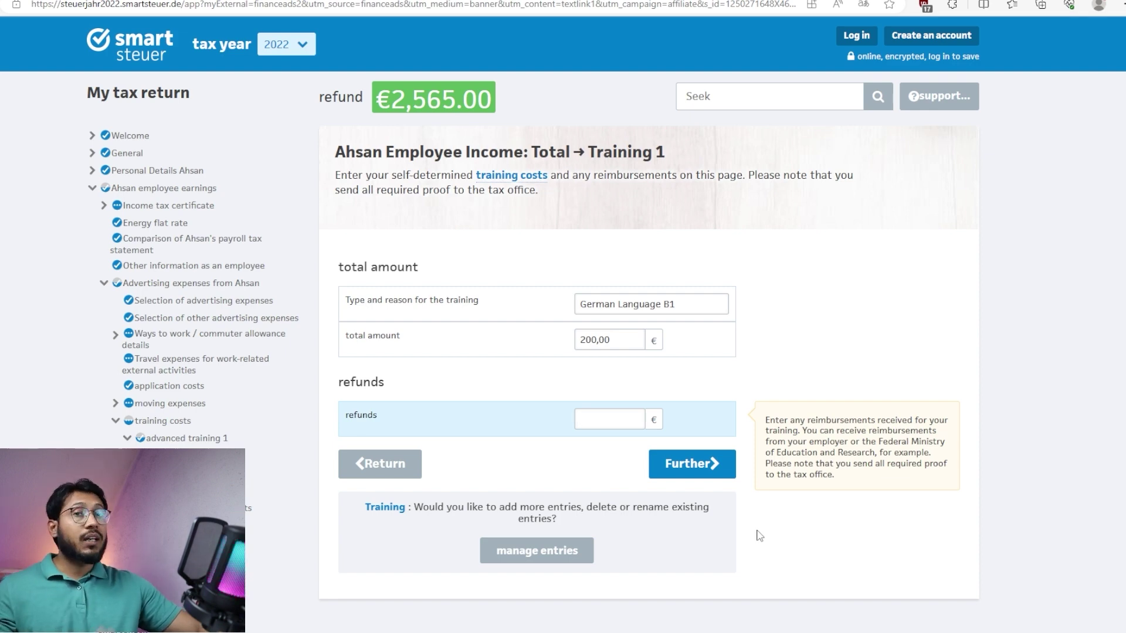
click(713, 475)
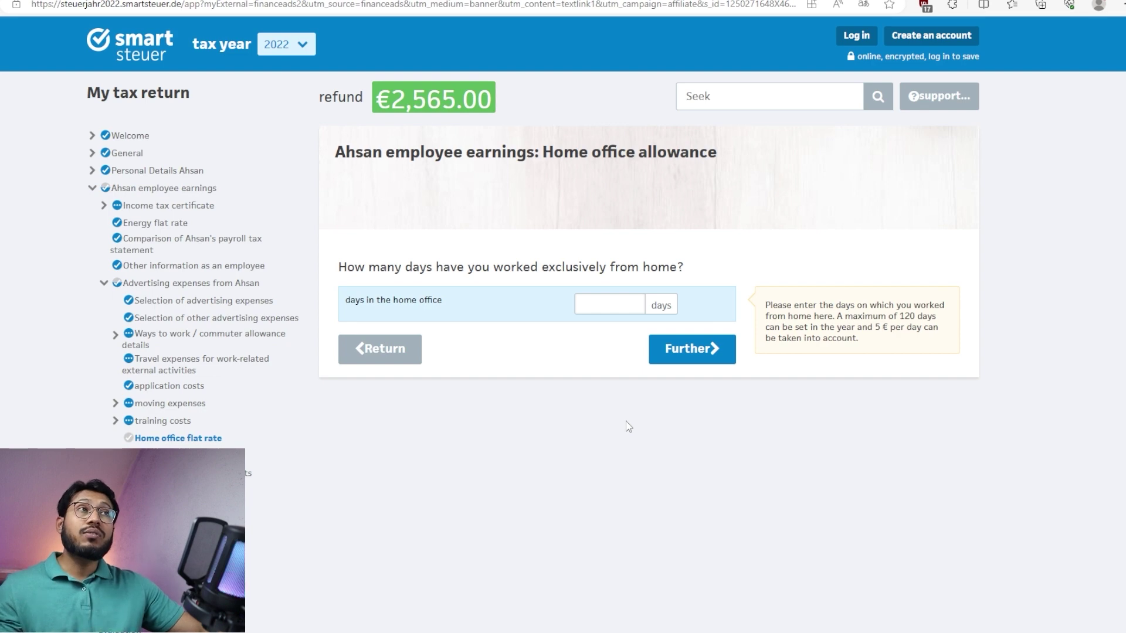
Step: Enter 30 days worked exclusively in the home office and continue to the telecommunications costs
click(591, 310)
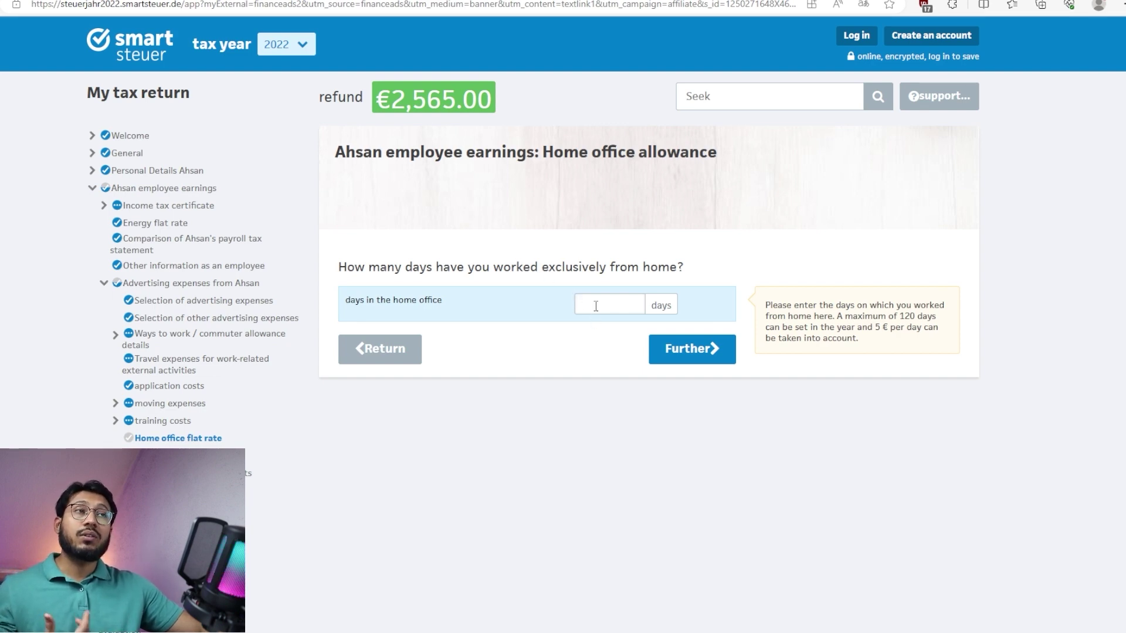
text(30)
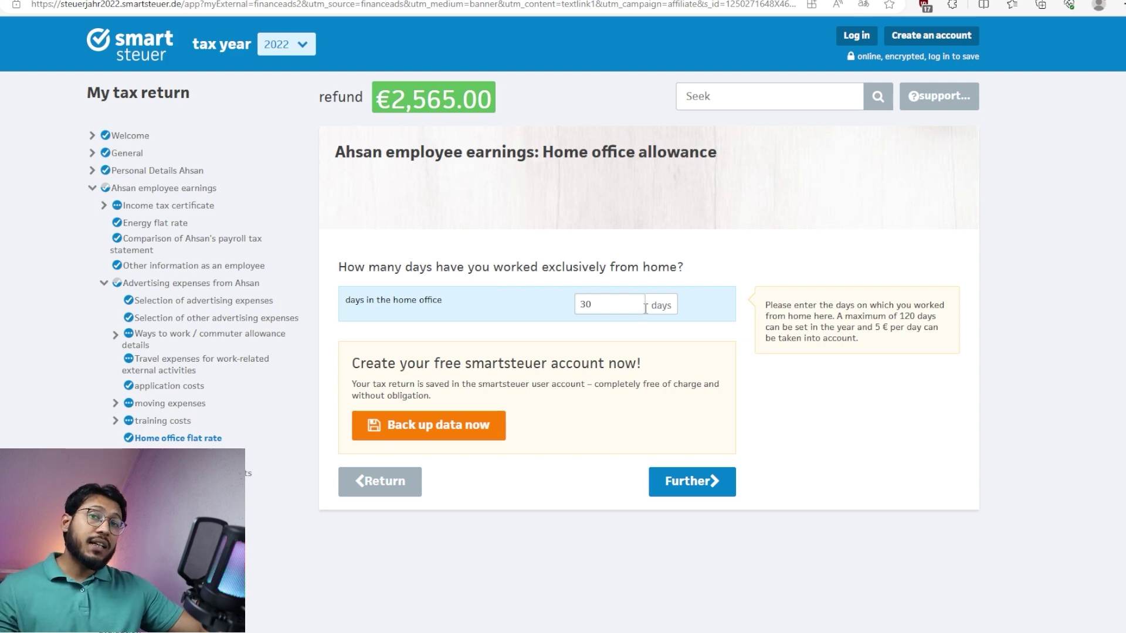
triple_click(876, 326)
click(890, 418)
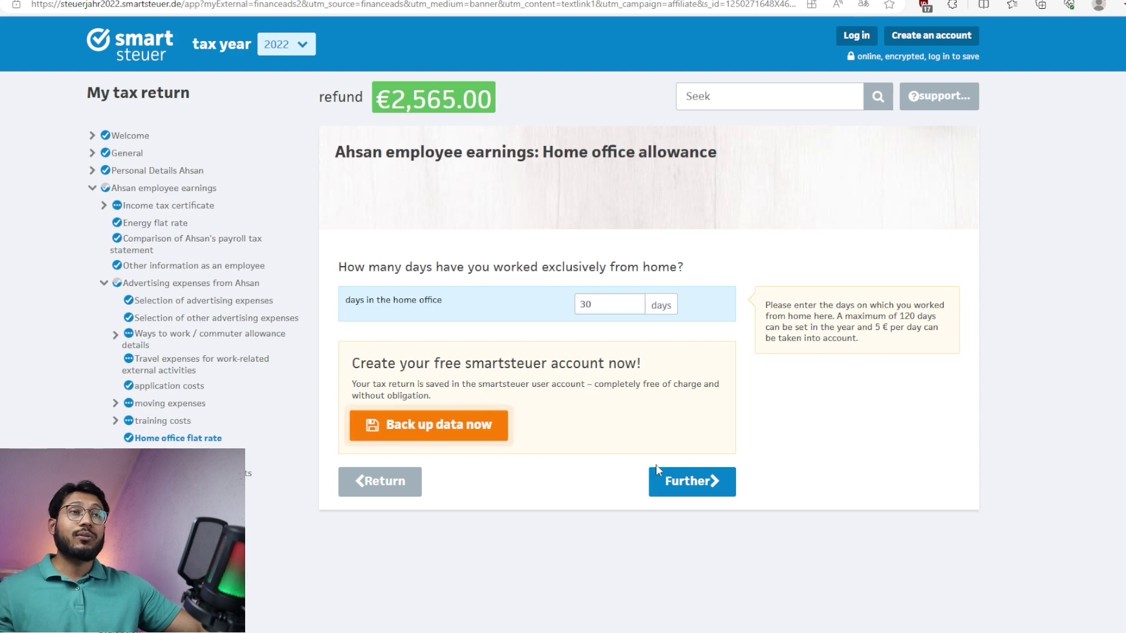
click(683, 480)
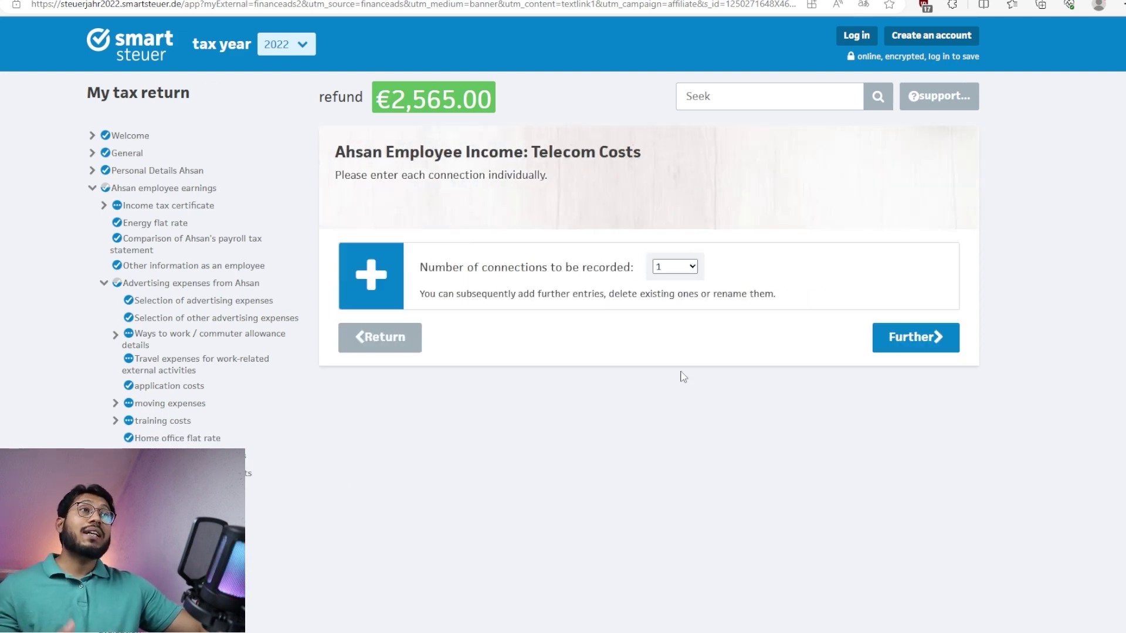
Step: Keep the number of telecommunications connections at 1 and continue to the details of that connection
click(690, 266)
click(738, 273)
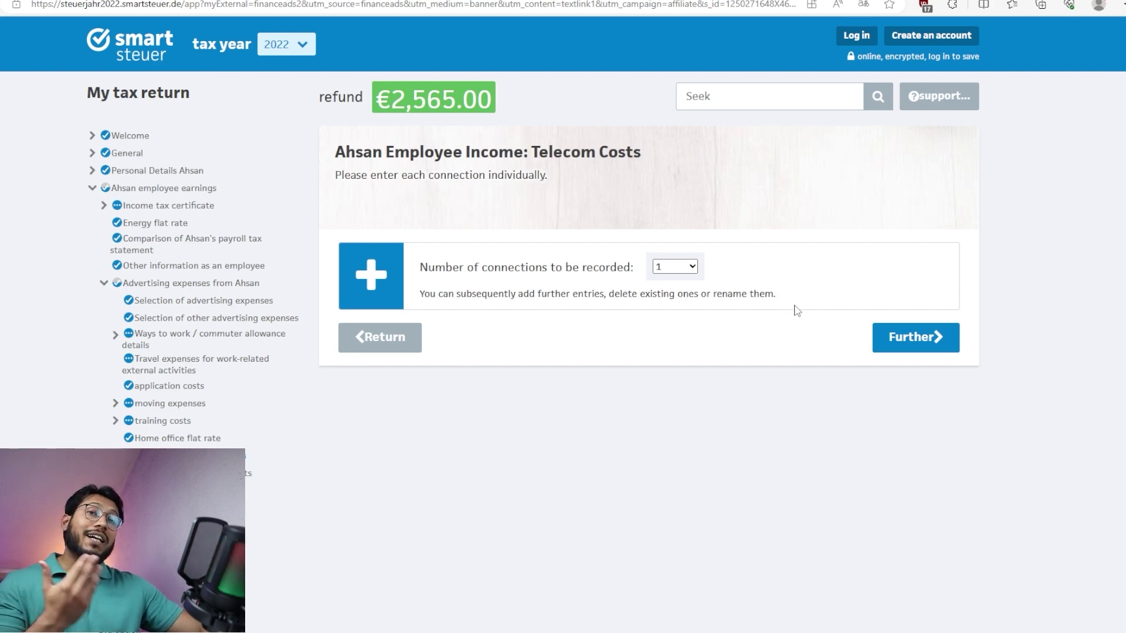
triple_click(715, 284)
click(810, 251)
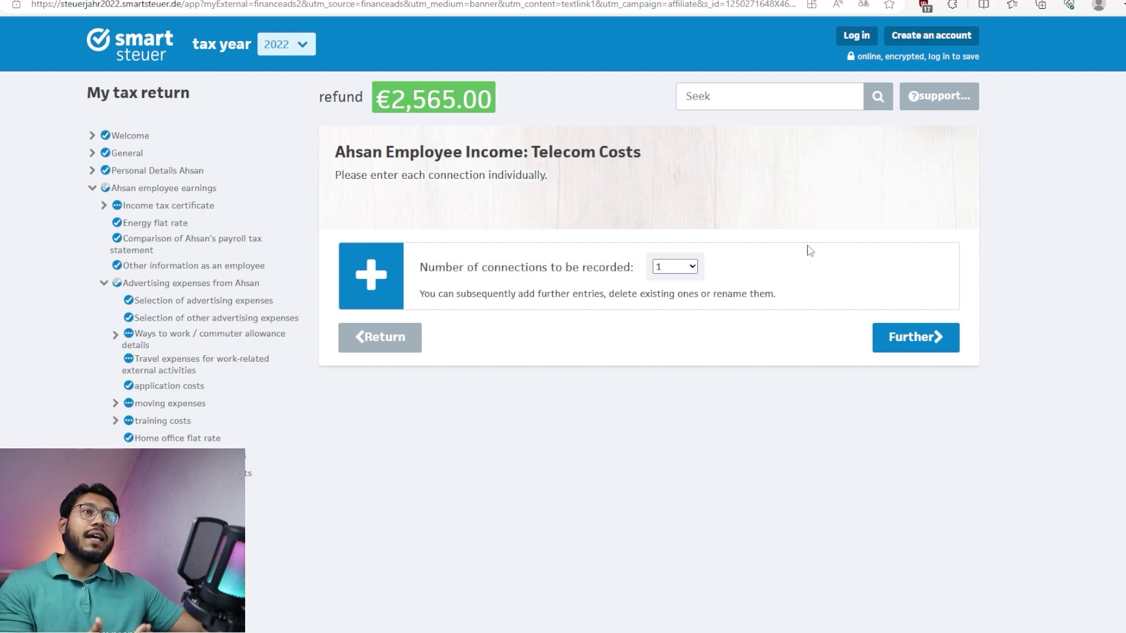
double_click(908, 344)
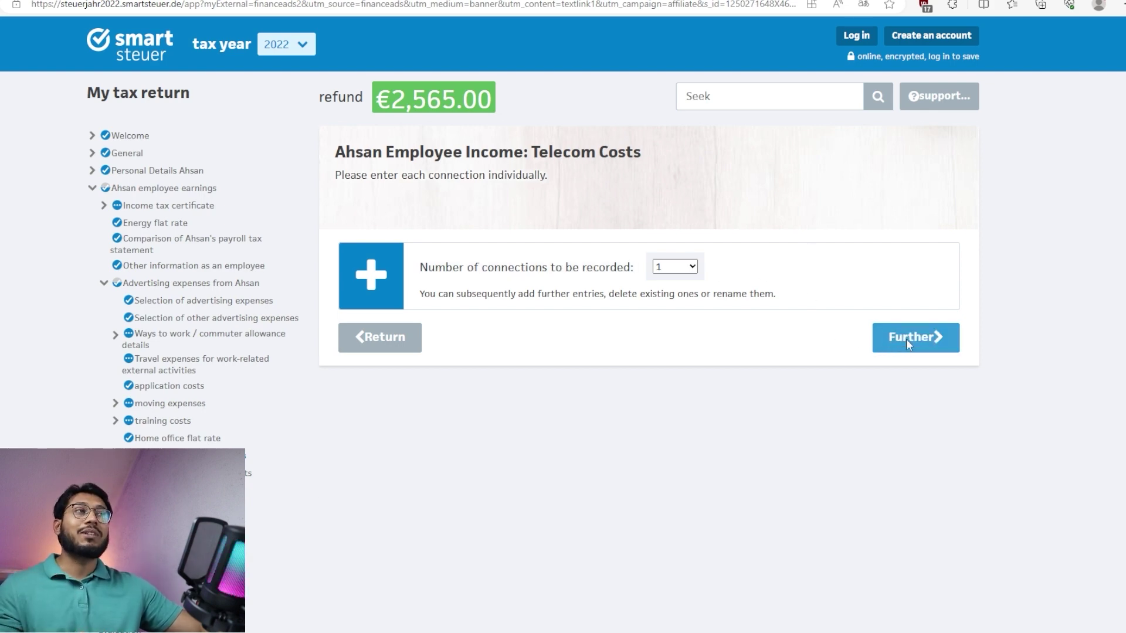
click(907, 342)
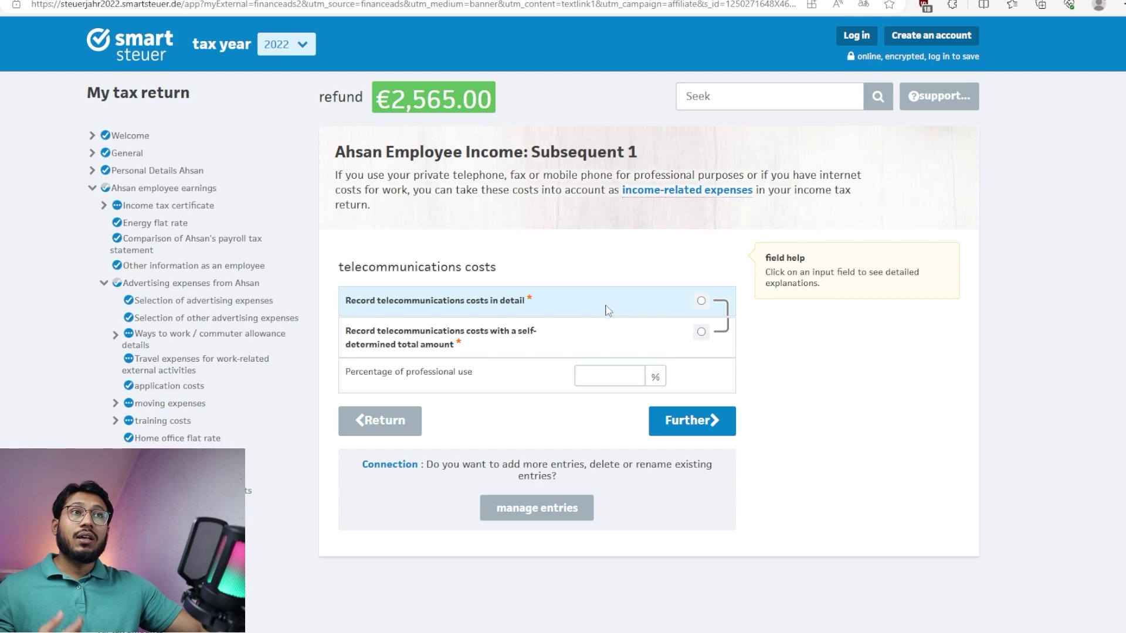
Step: Record telecommunications costs as a self-determined total of 120 €/year with 100% professional use and continue to the tax return preparation costs
click(621, 375)
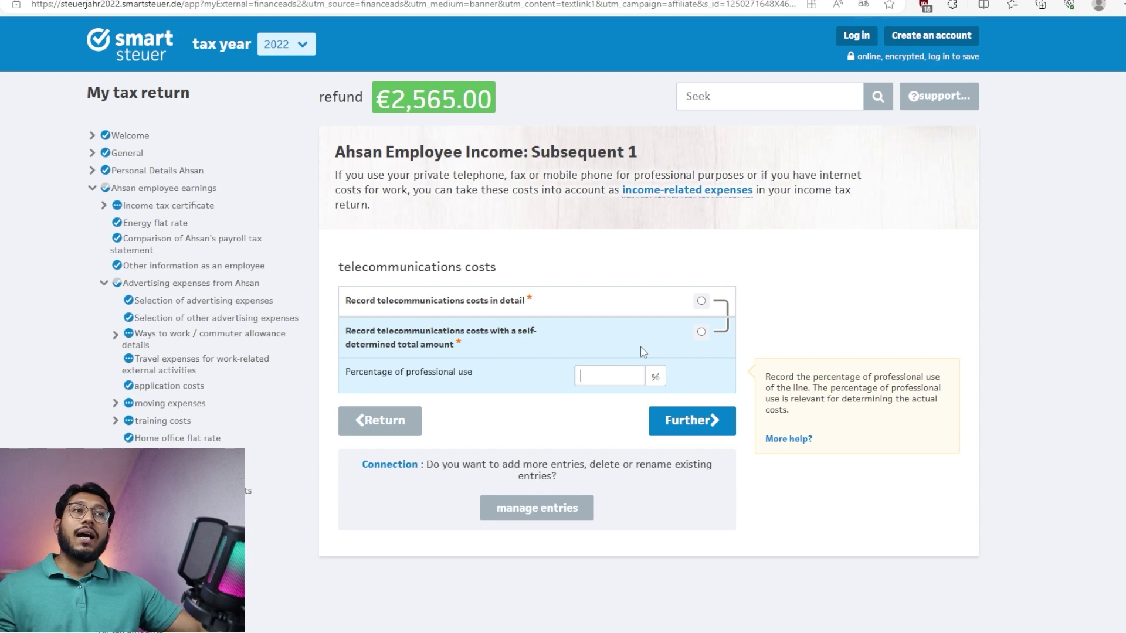
click(708, 336)
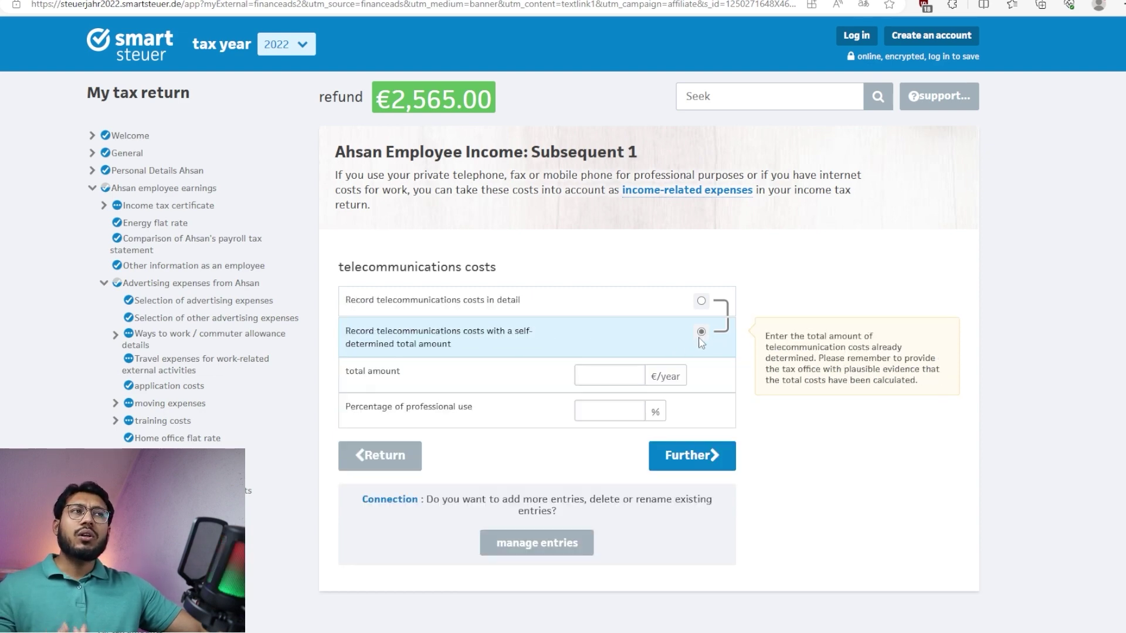
double_click(578, 377)
text(120)
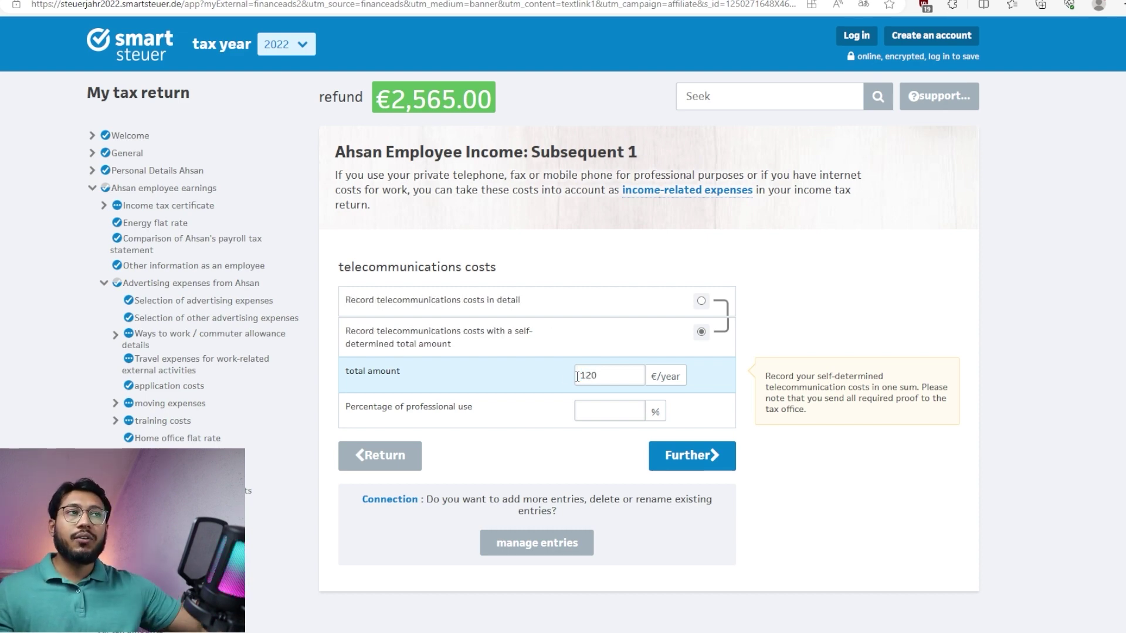
click(590, 415)
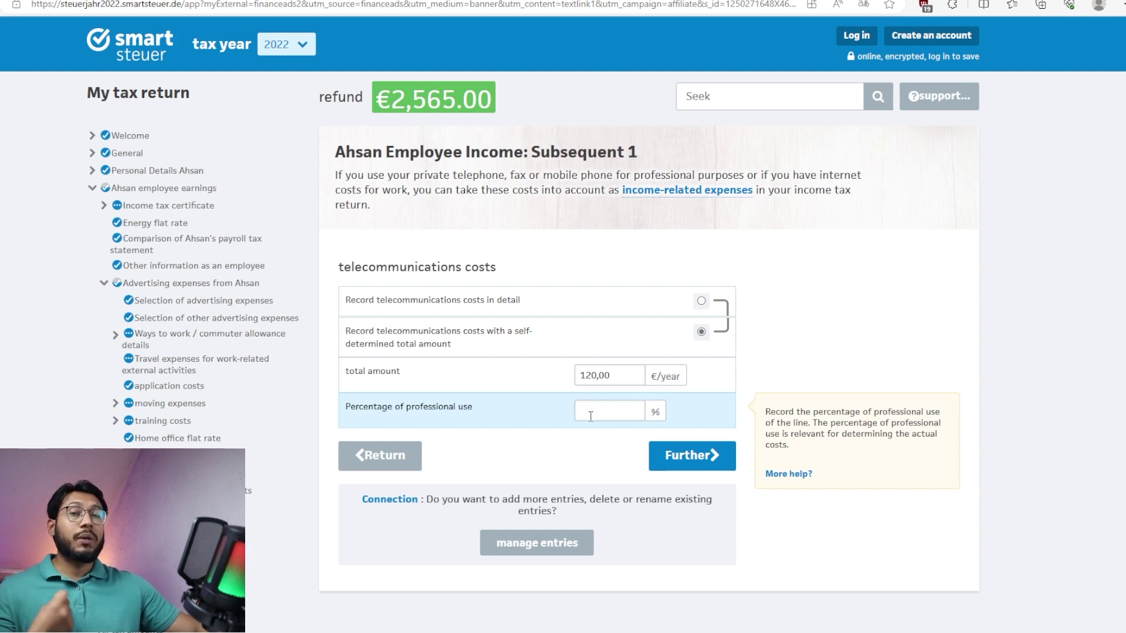
text(100)
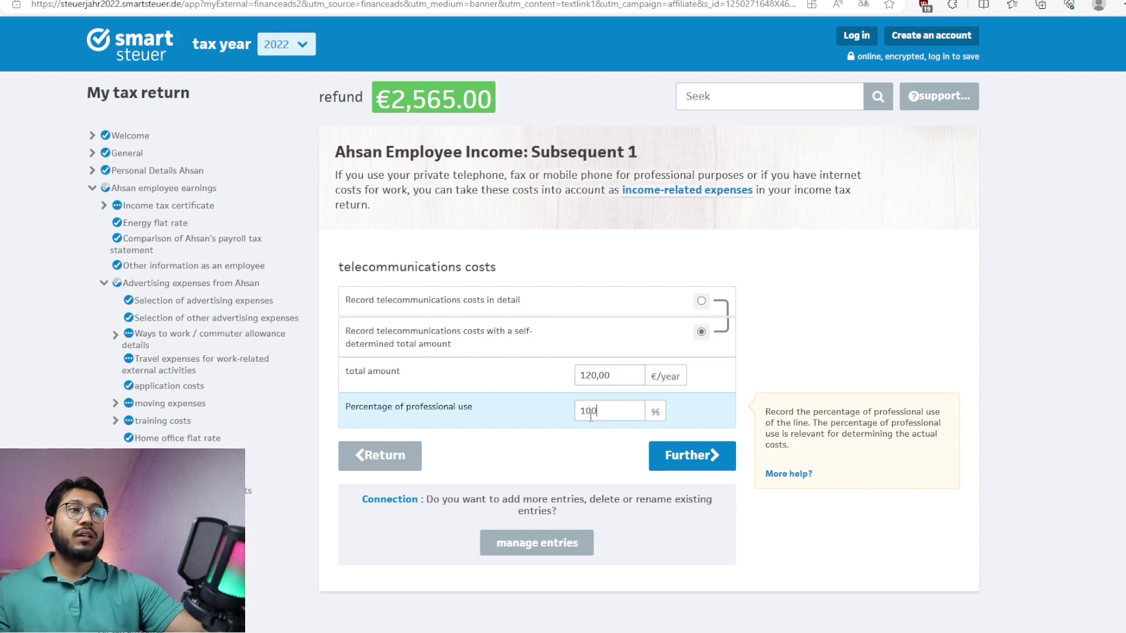
click(606, 458)
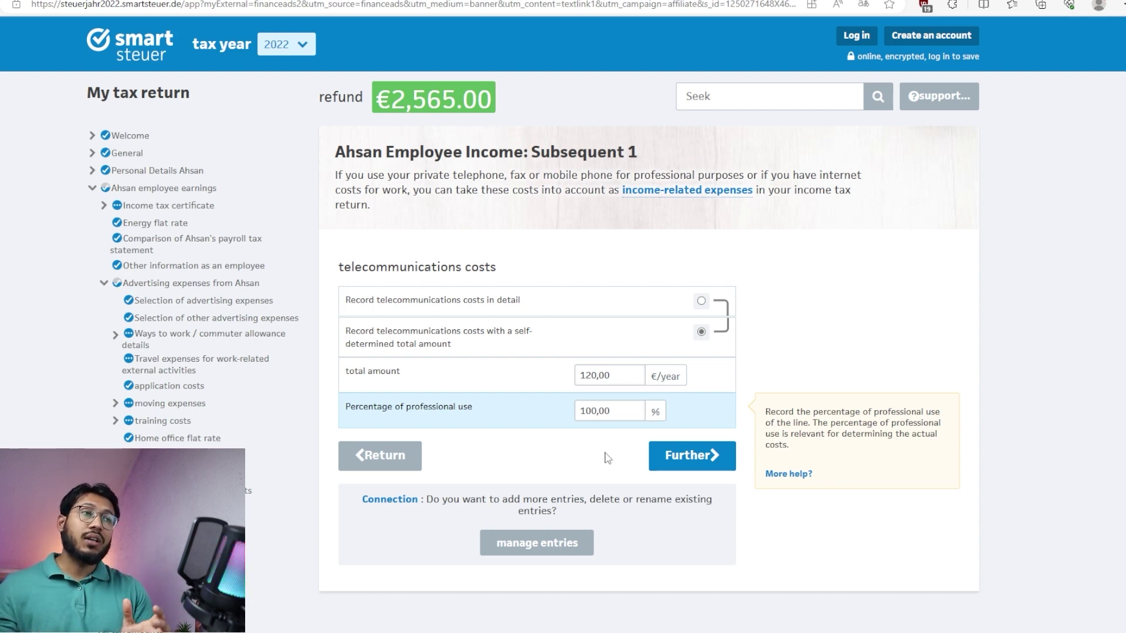
click(668, 455)
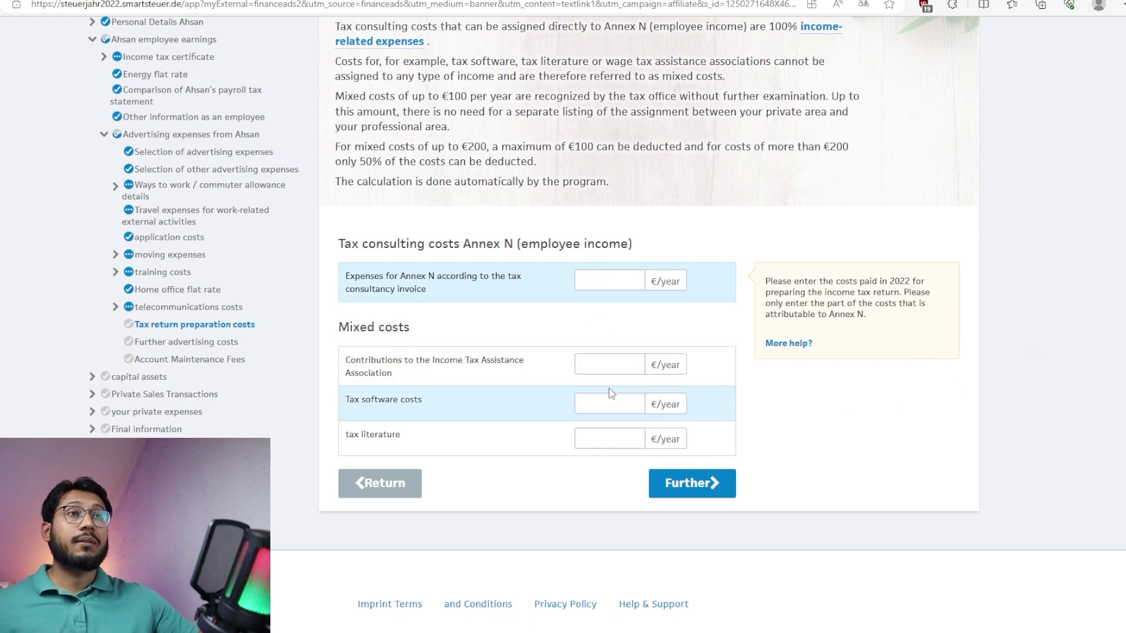
Step: Enter tax software costs of 39.99 €/year, leave the other tax preparation costs empty and continue to the other income-related expenses
click(618, 364)
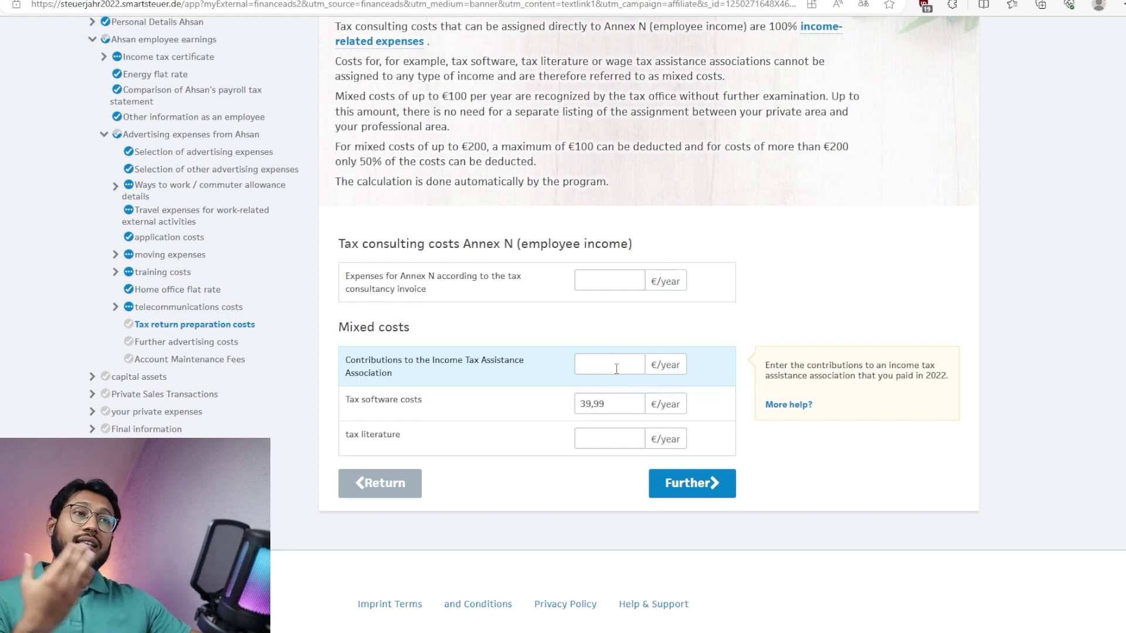
click(618, 444)
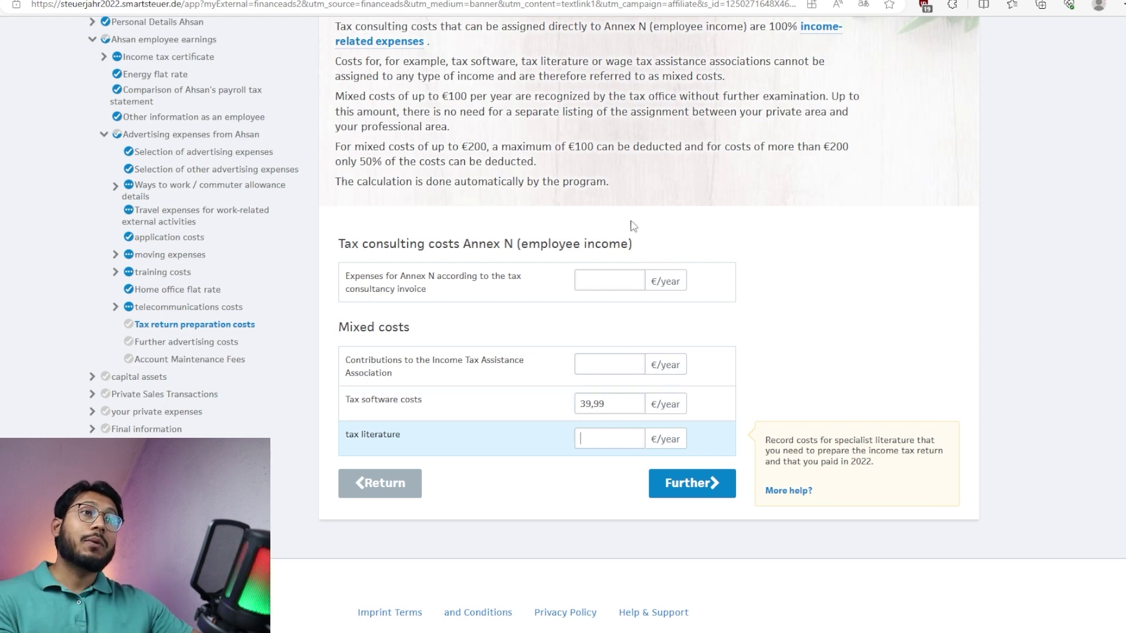
click(622, 278)
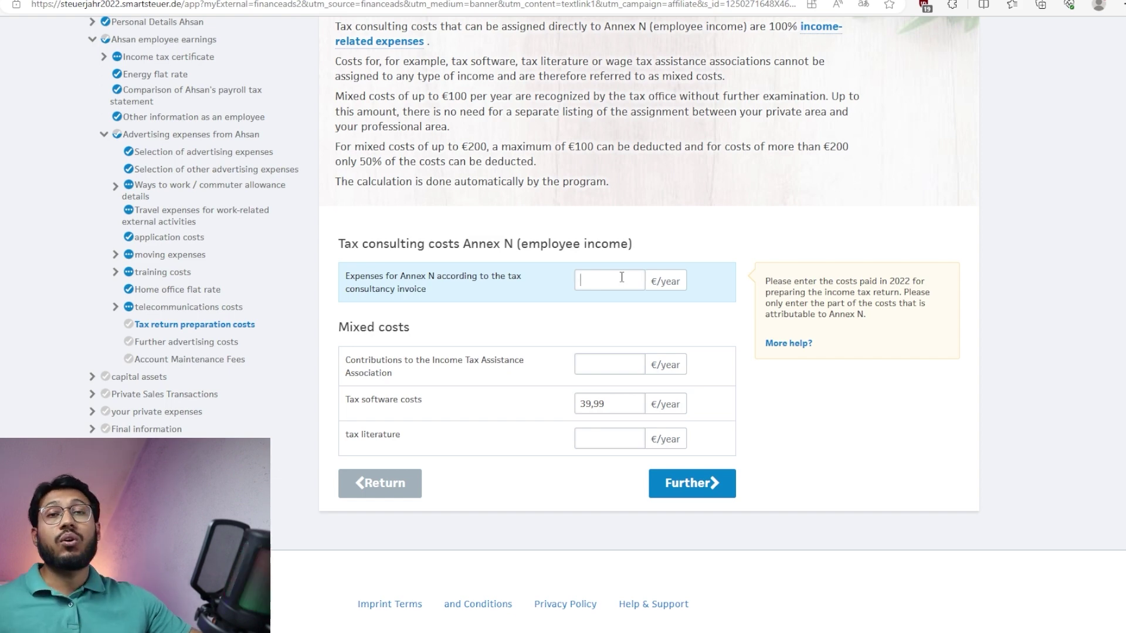
click(716, 476)
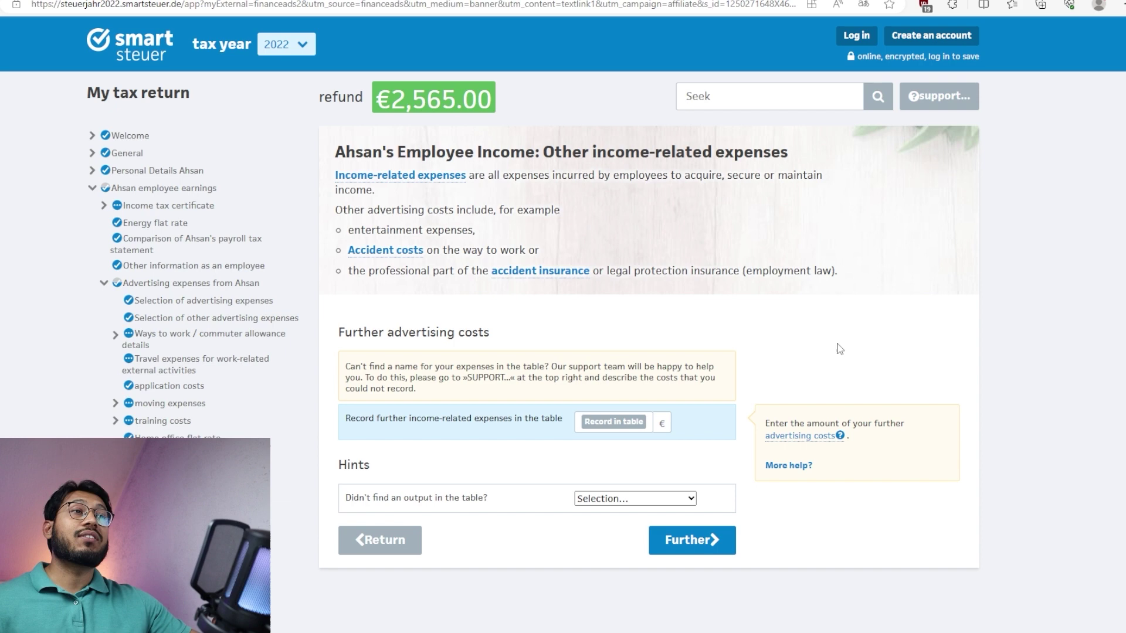
Step: Examine the expense types offered for further advertising costs, including interest on education loans, and the deductibility hint for entertainment expenses
click(610, 425)
click(290, 314)
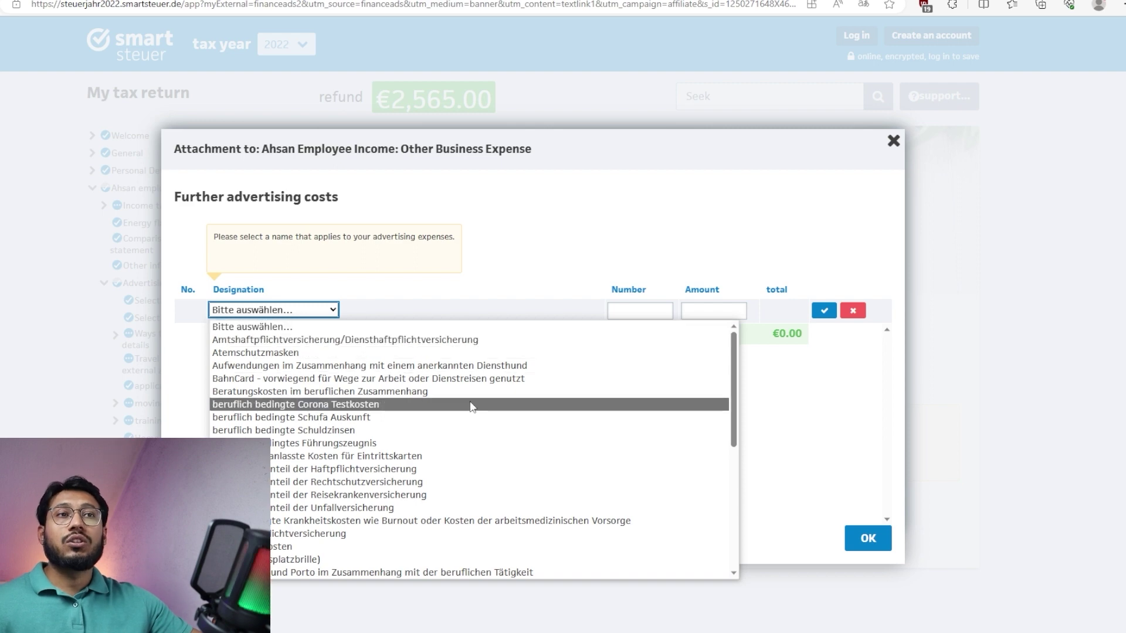
scroll(473, 409, down, 1)
scroll(472, 409, down, 6)
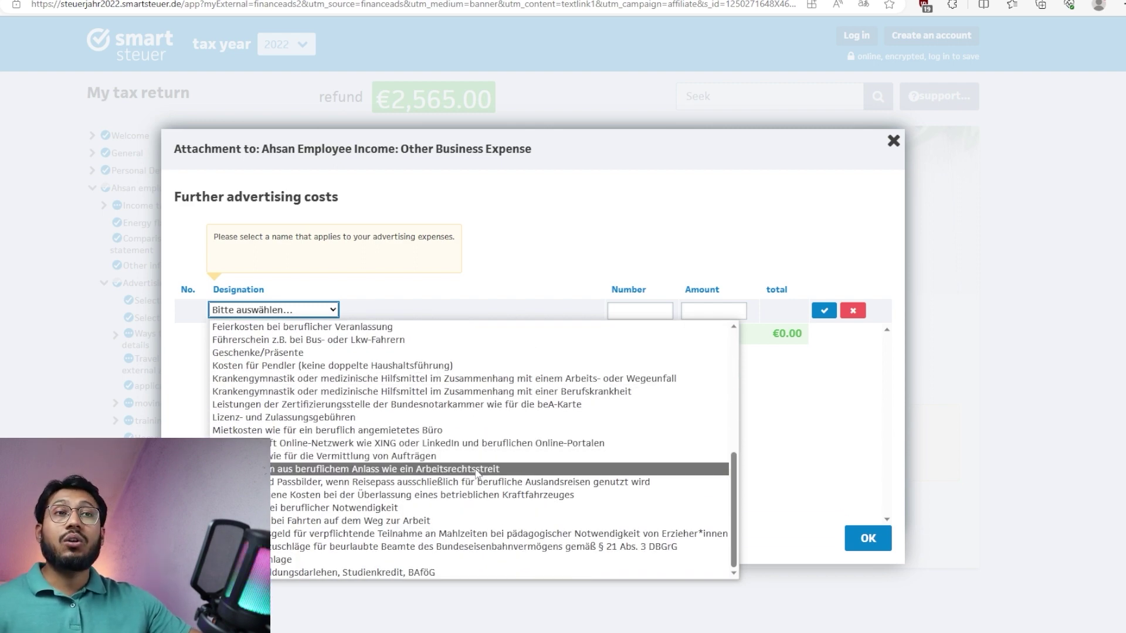
click(301, 573)
key(Tab)
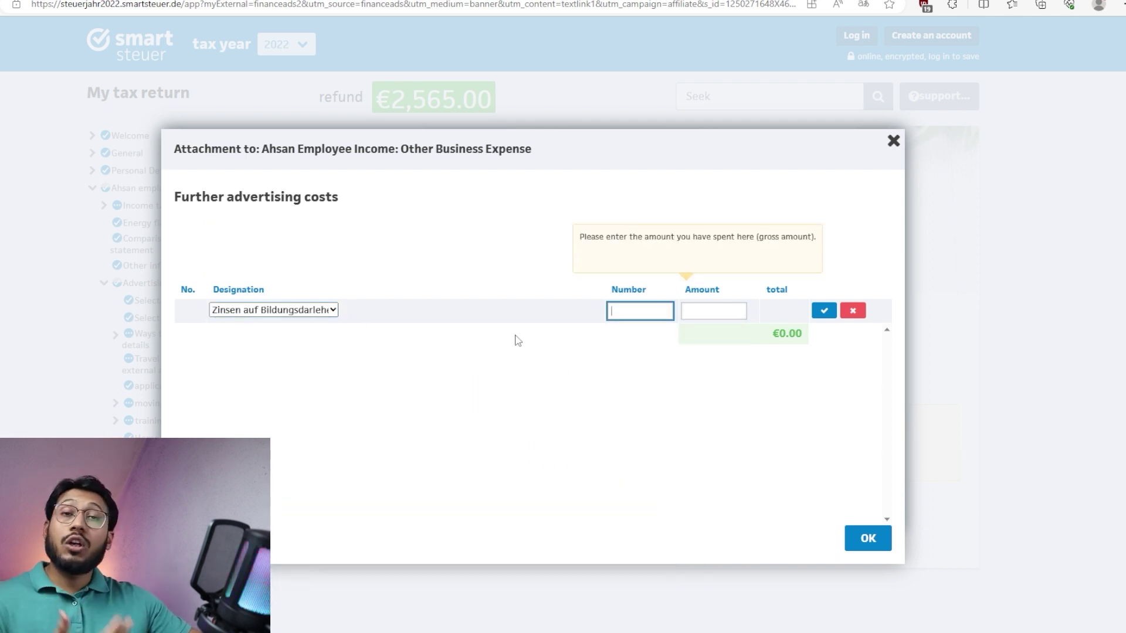
click(315, 314)
scroll(365, 369, up, 3)
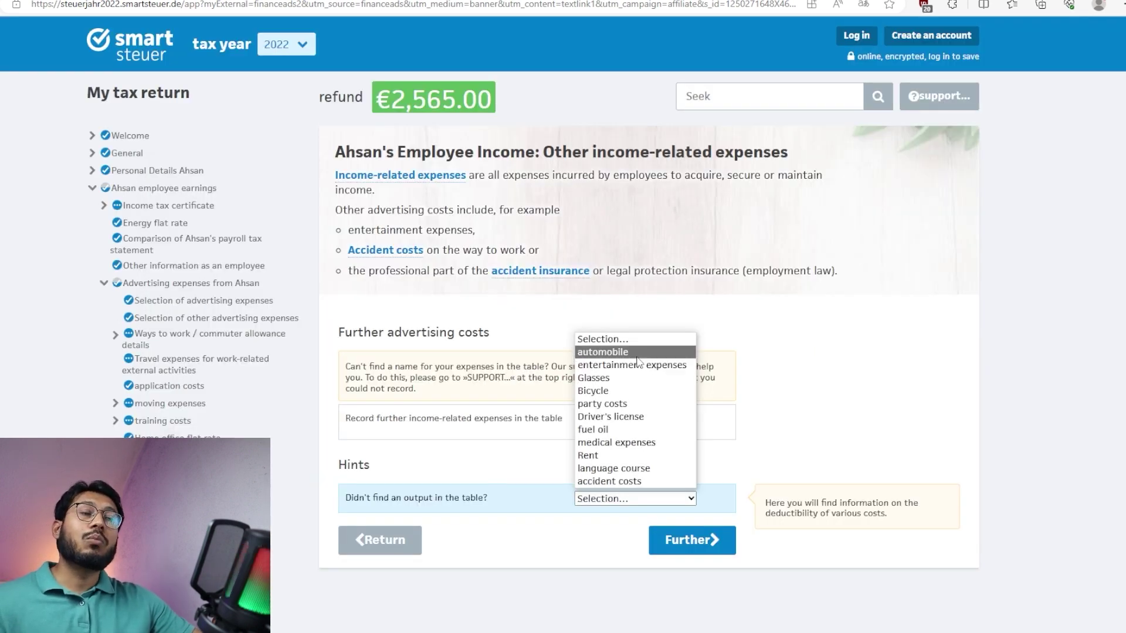
click(638, 363)
scroll(680, 355, down, 2)
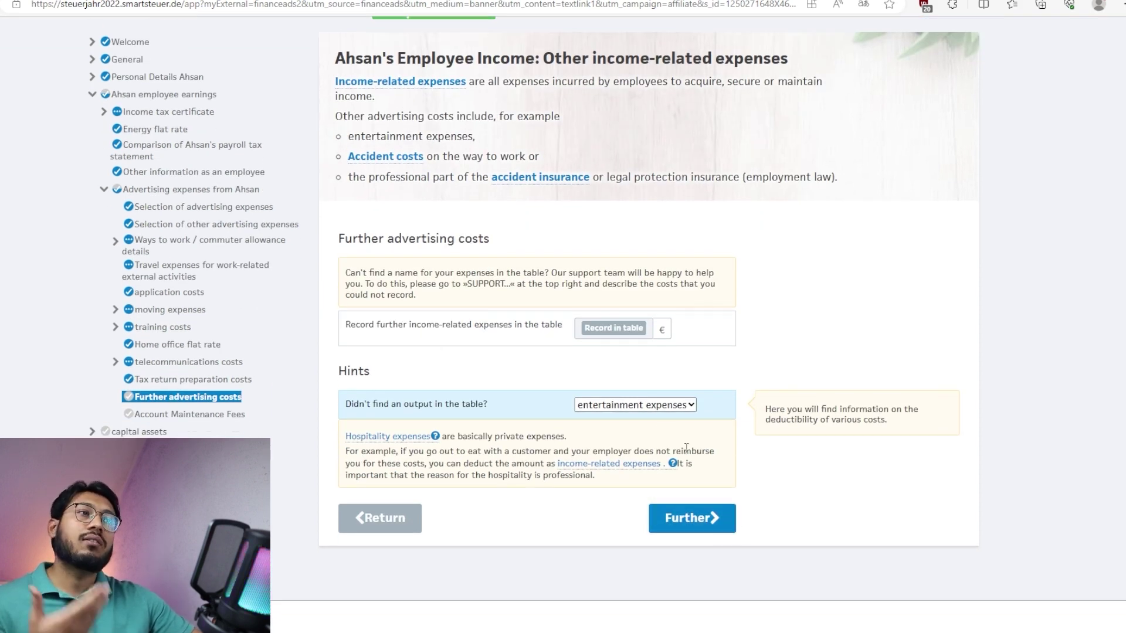
Step: Continue without further advertising costs and enter account maintenance fees of 16 €/year
double_click(683, 526)
click(684, 527)
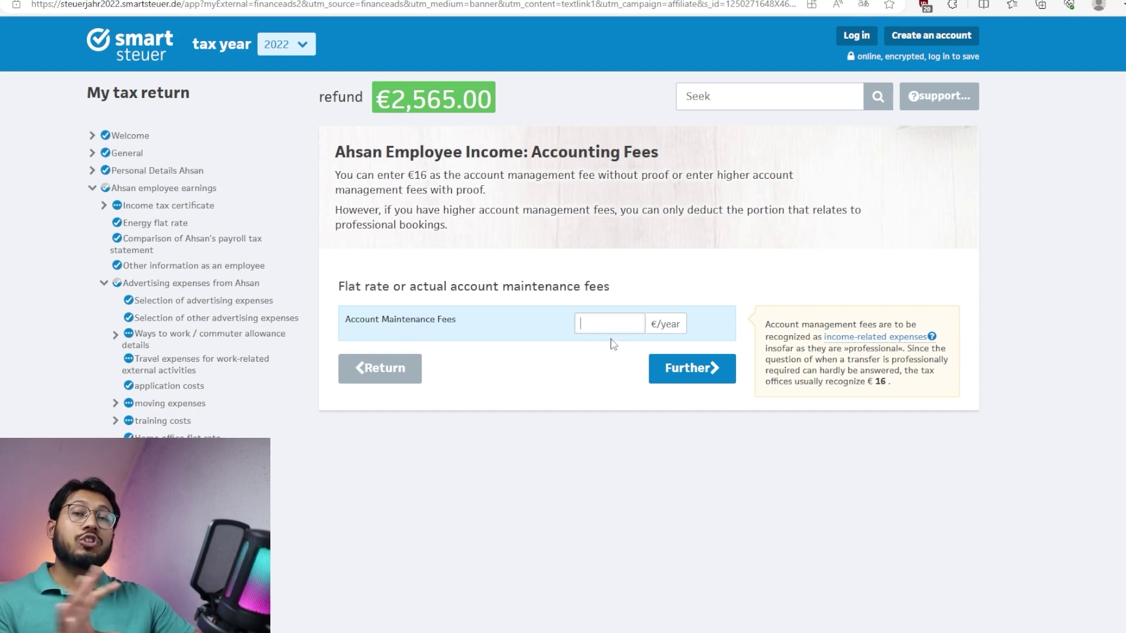
text(16)
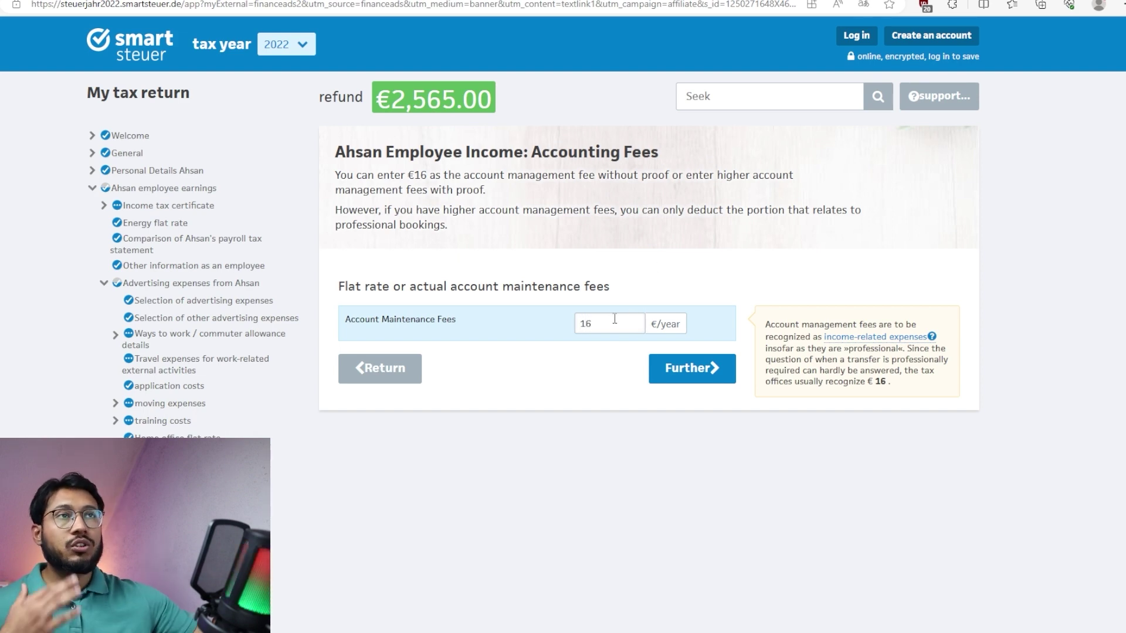
click(677, 375)
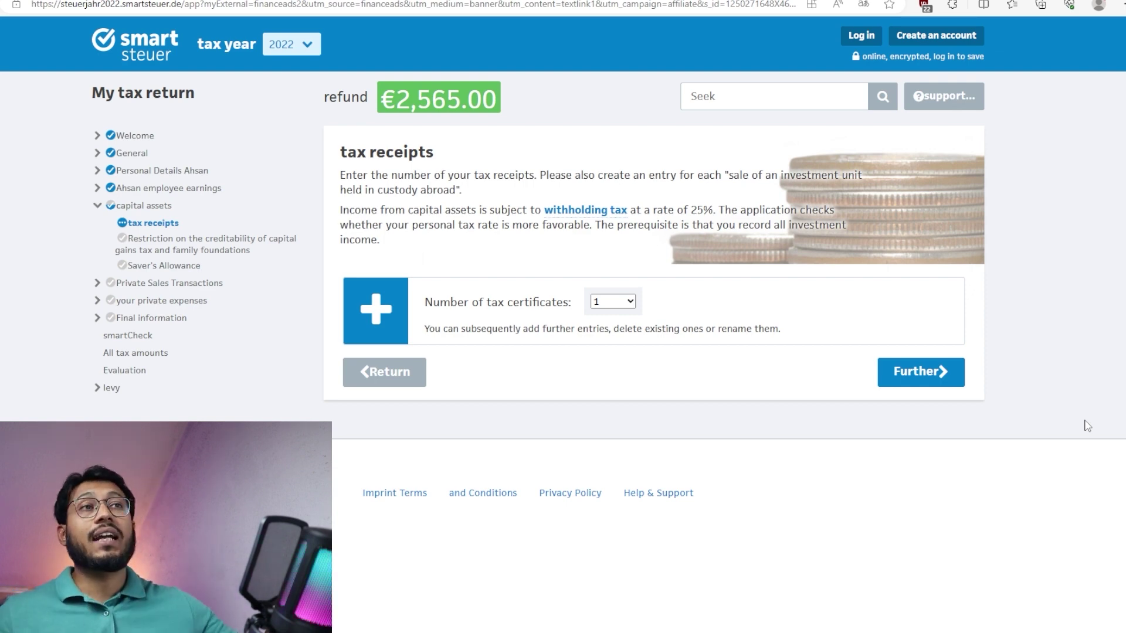
Step: Keep the number of tax certificates at 1 and designate the account of tax certificate 1 as Trade Republic
click(924, 369)
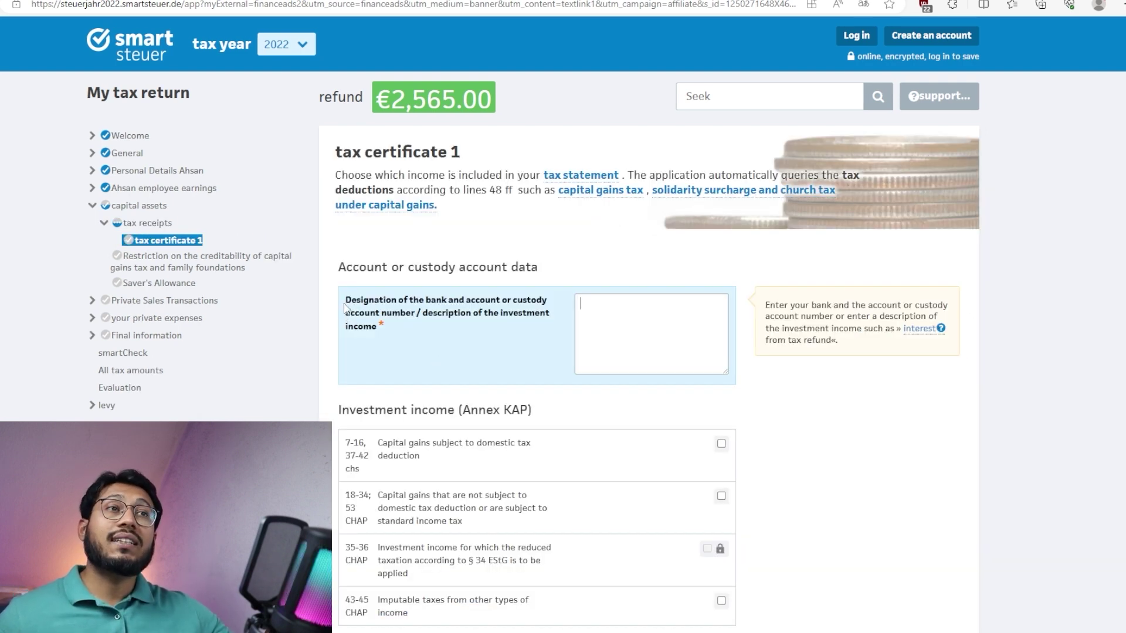
triple_click(472, 311)
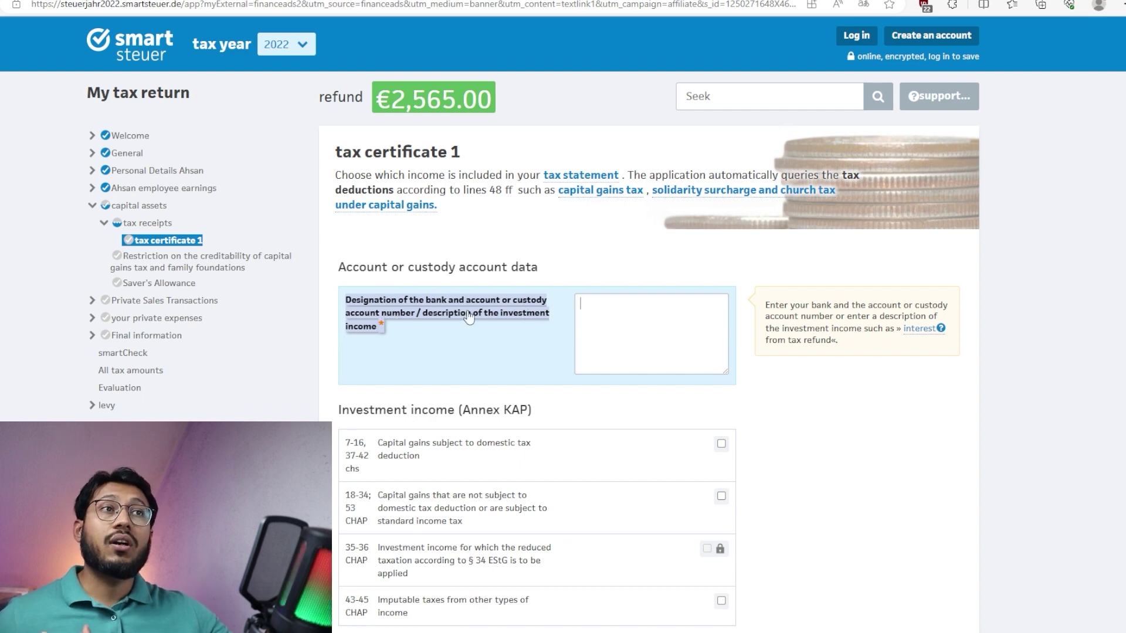
click(493, 324)
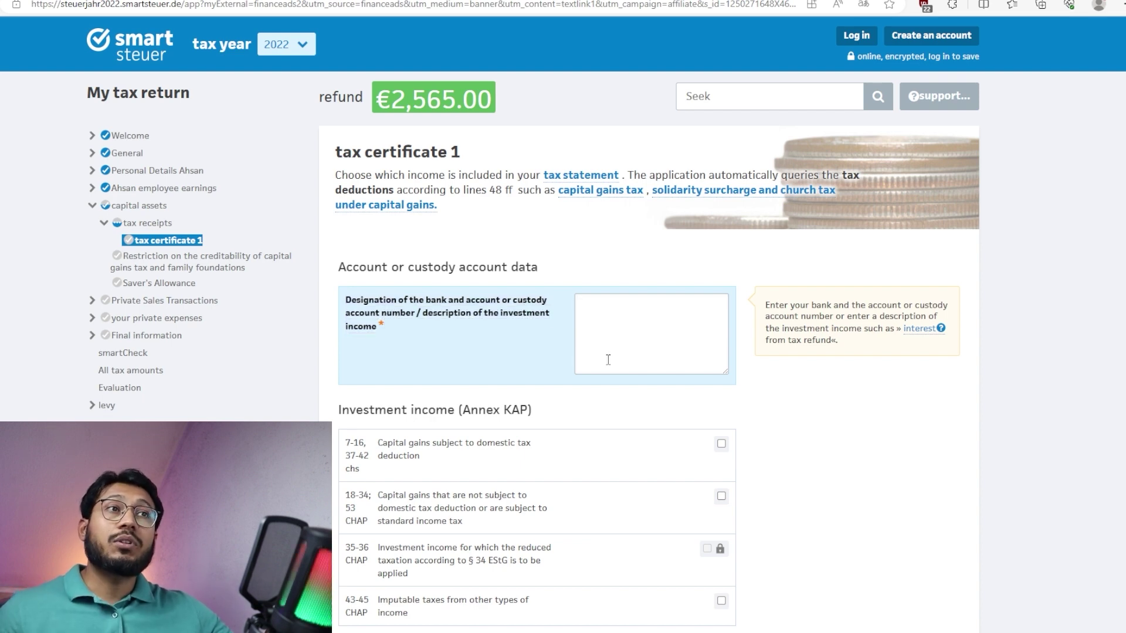
click(649, 350)
text(Trade Republic)
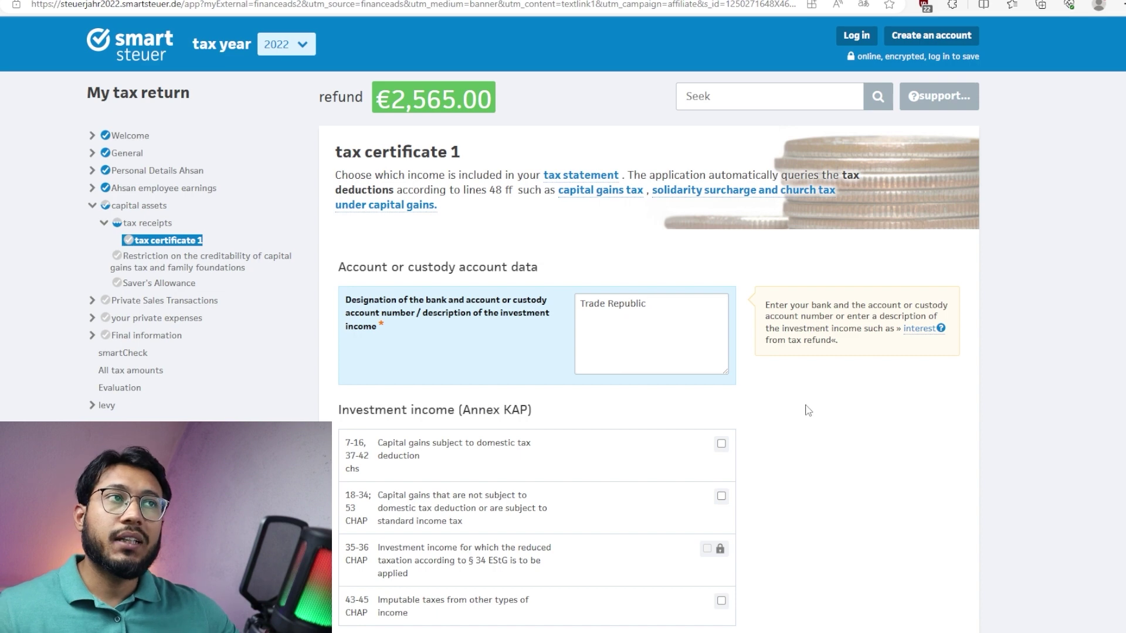
Step: Mark the tax certificate as including capital gains subject to domestic tax deduction under Annex KAP
mouse_move(599, 429)
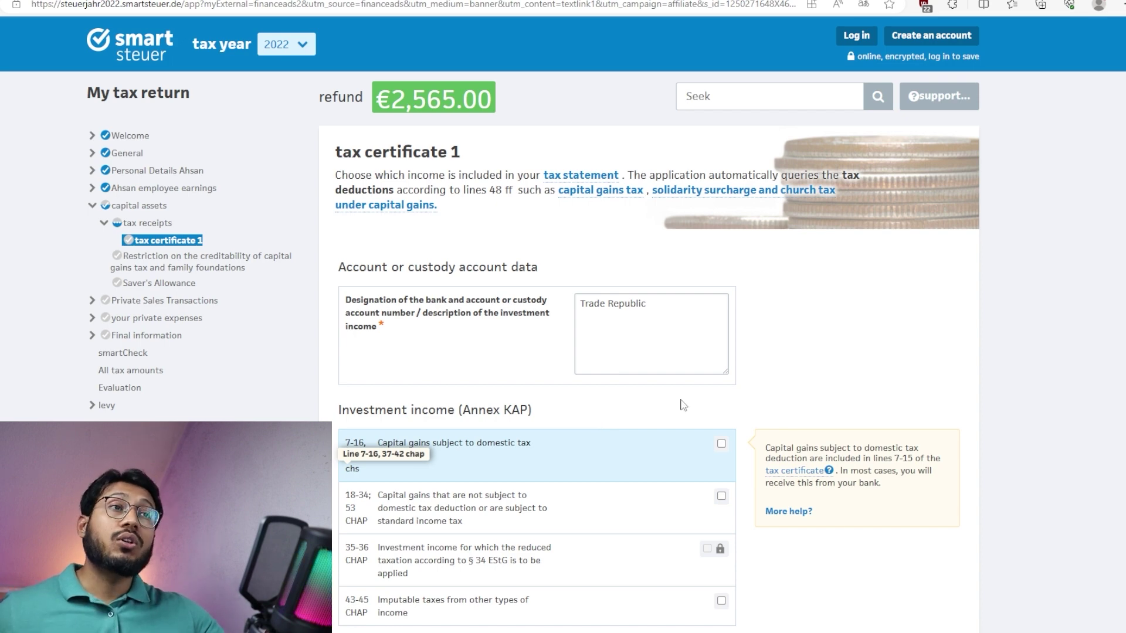
scroll(821, 408, down, 3)
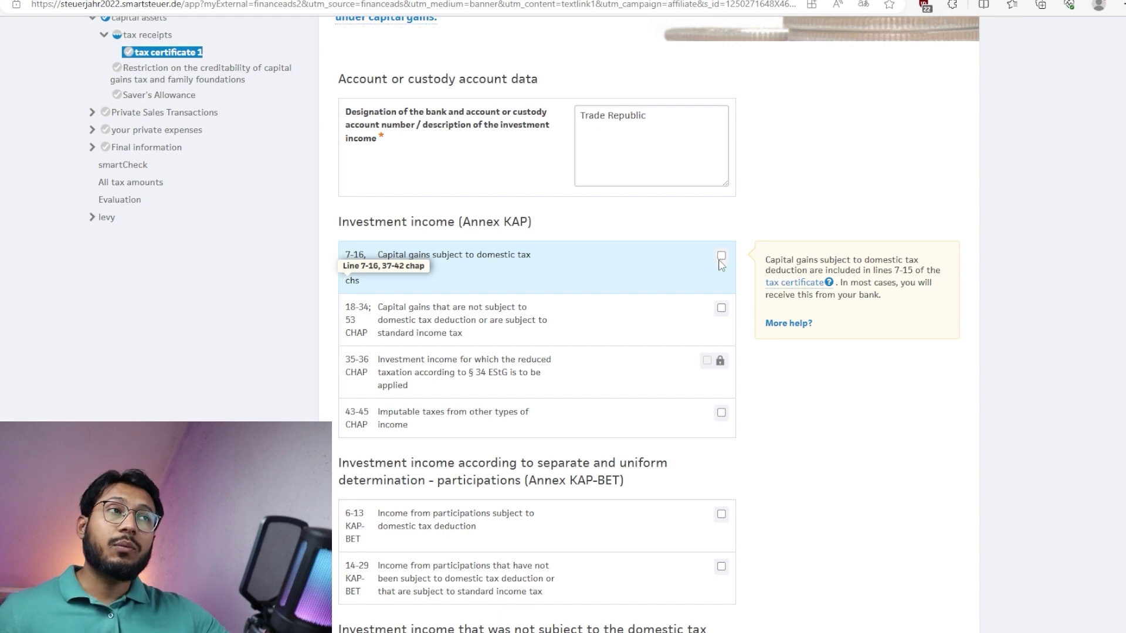
click(721, 257)
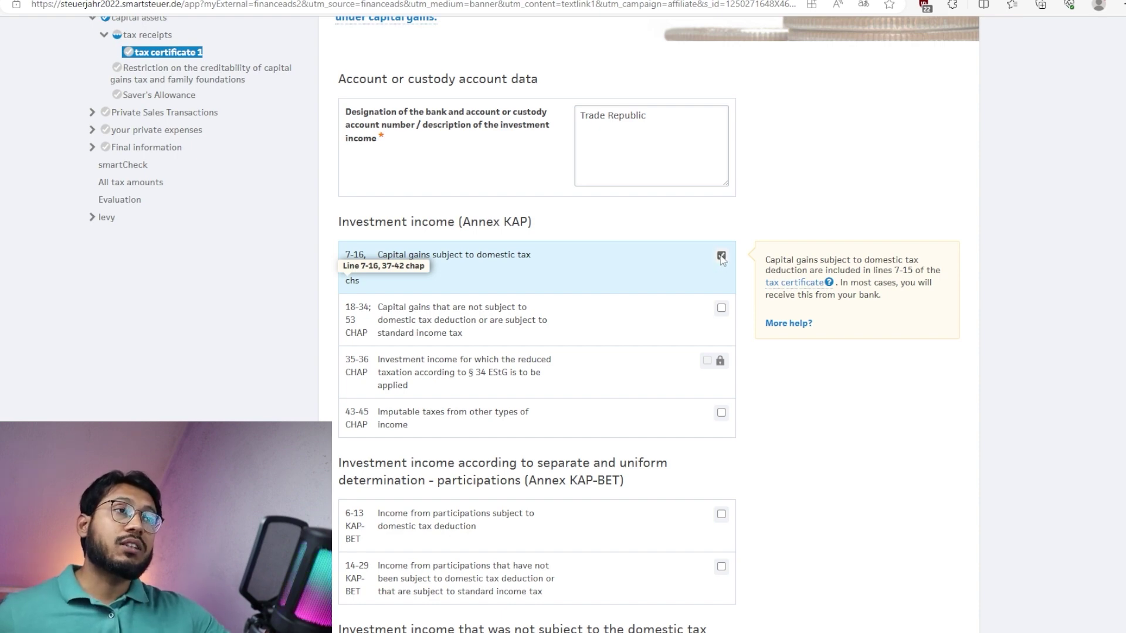
scroll(721, 258, down, 5)
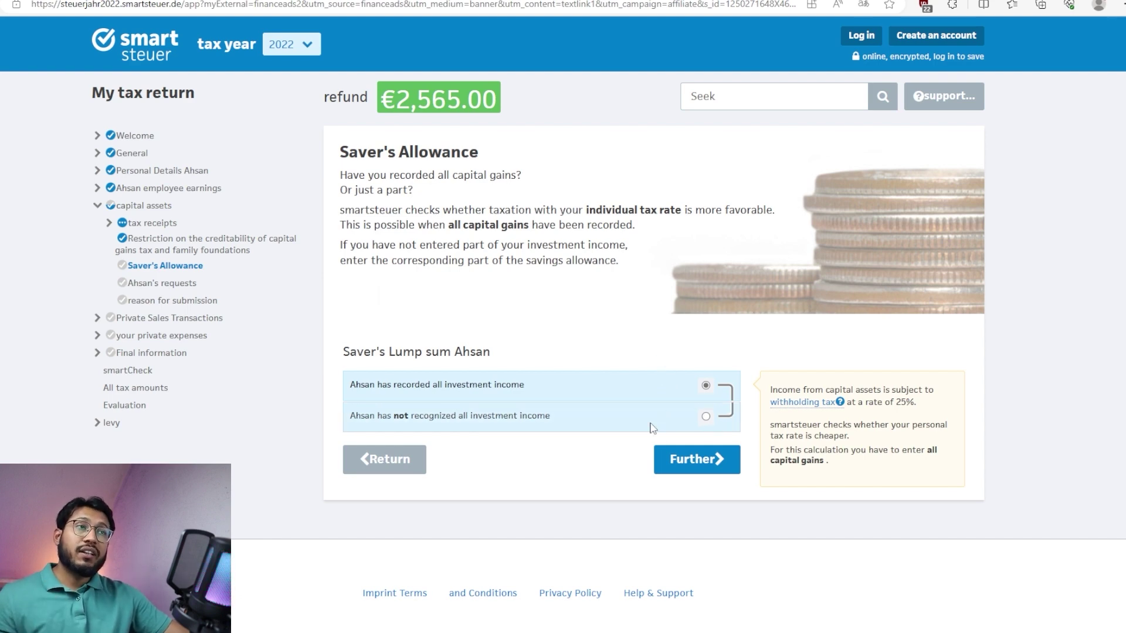
click(705, 417)
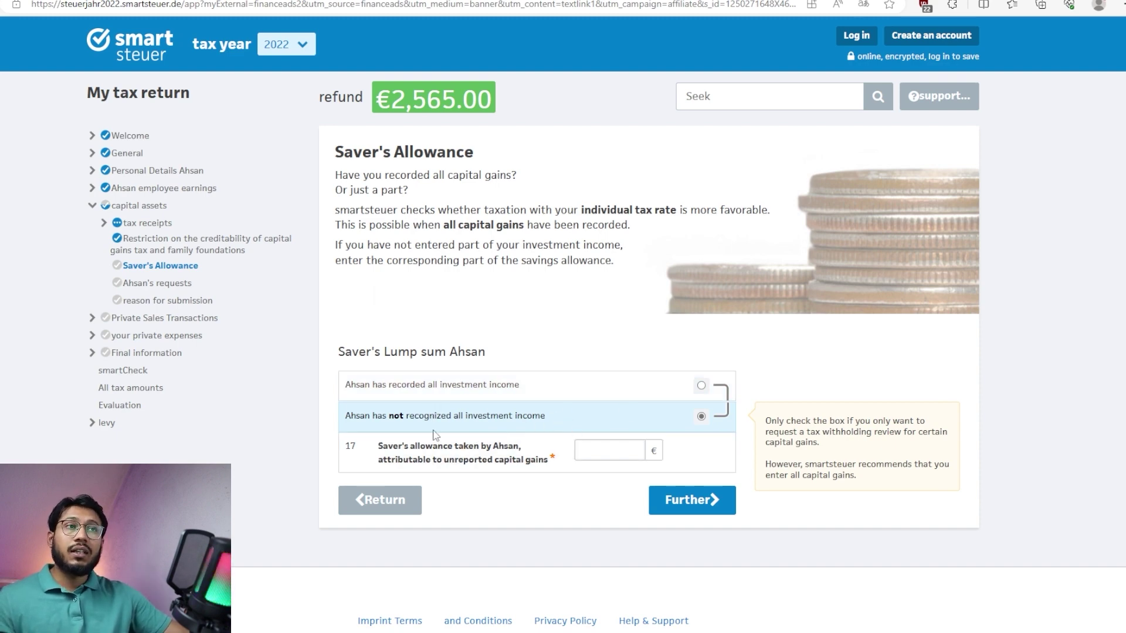
click(596, 453)
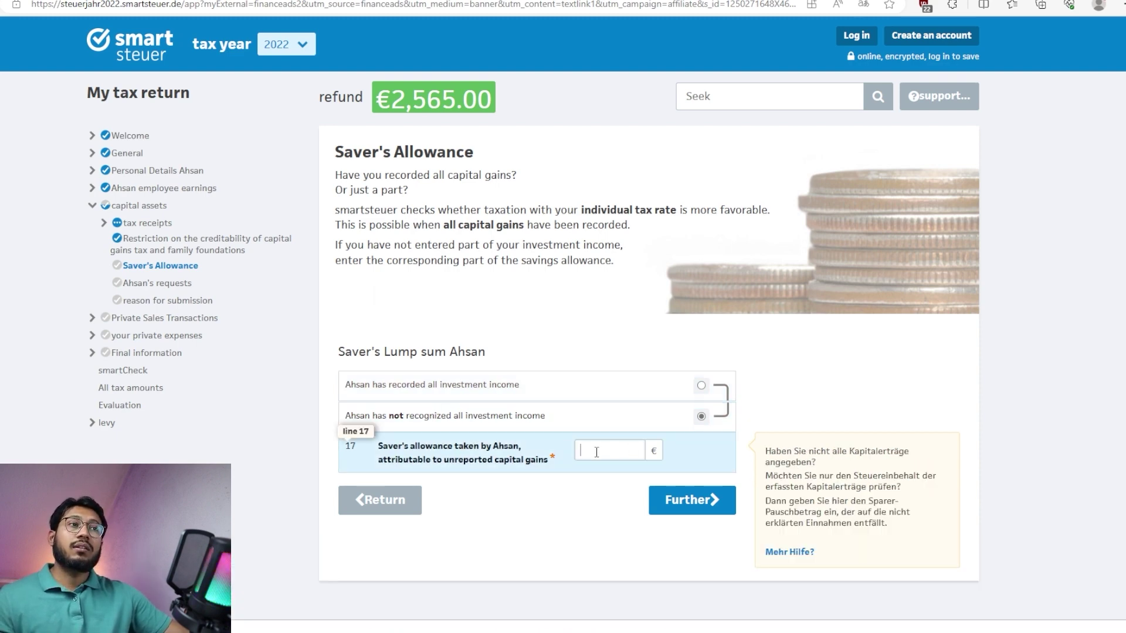
click(702, 385)
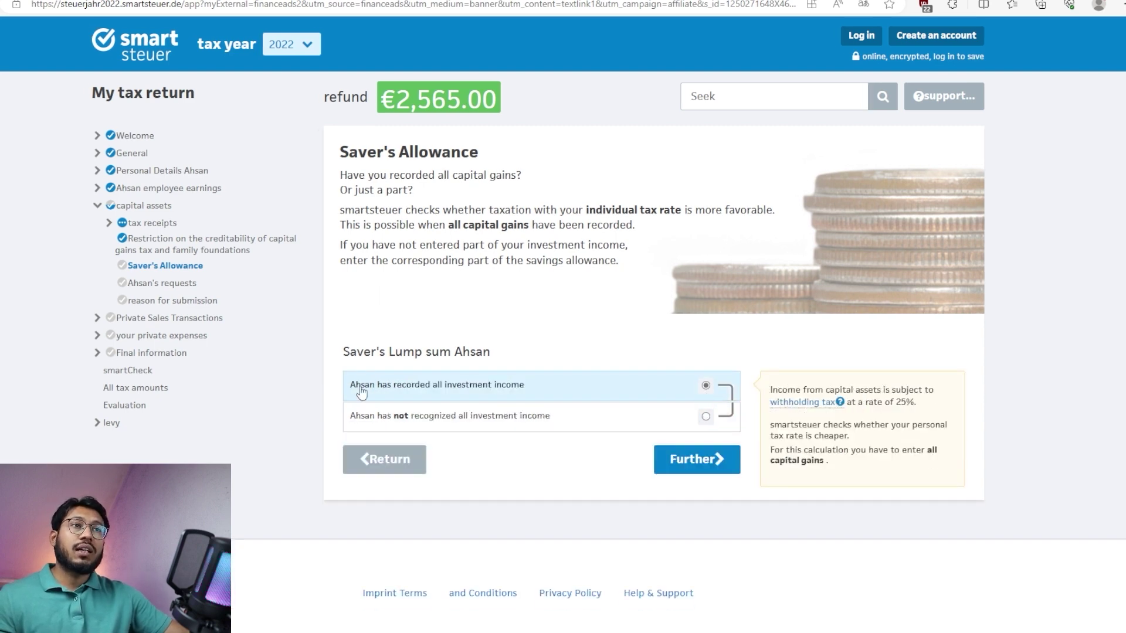
Step: Accept the saver's allowance with all investment income recorded and continue past the requests page without selecting any application
click(680, 461)
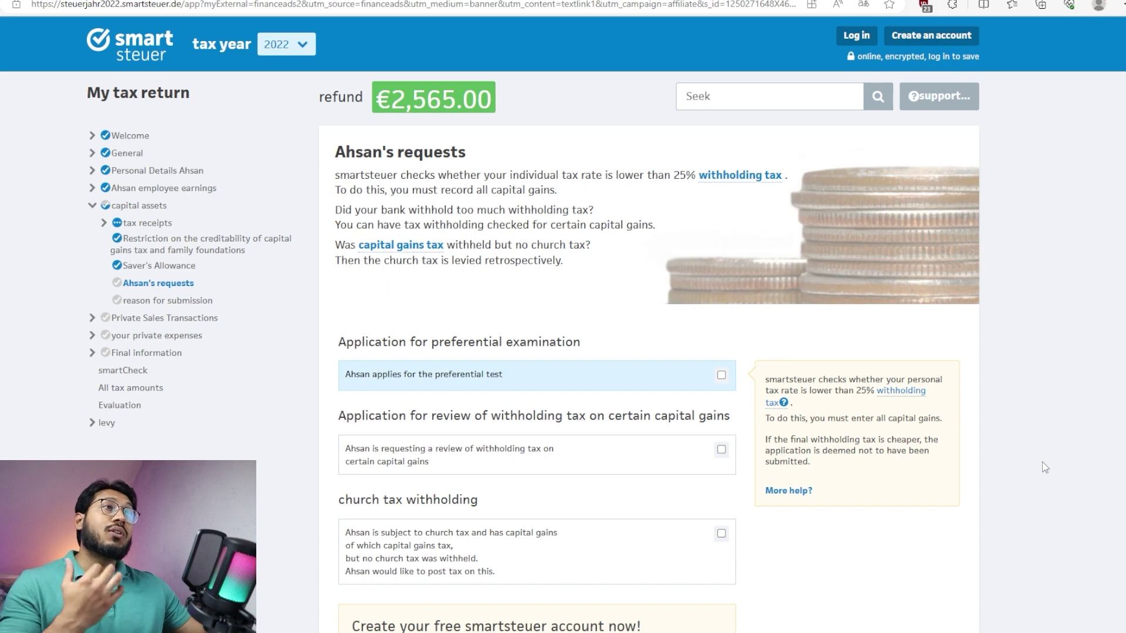
scroll(1044, 467, down, 3)
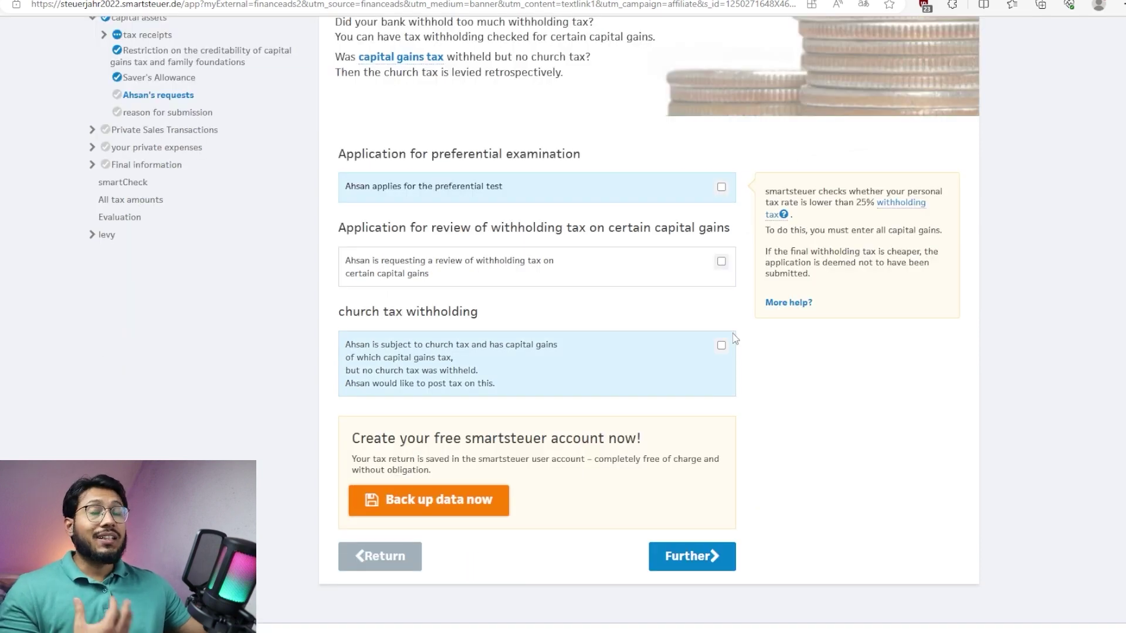
click(692, 556)
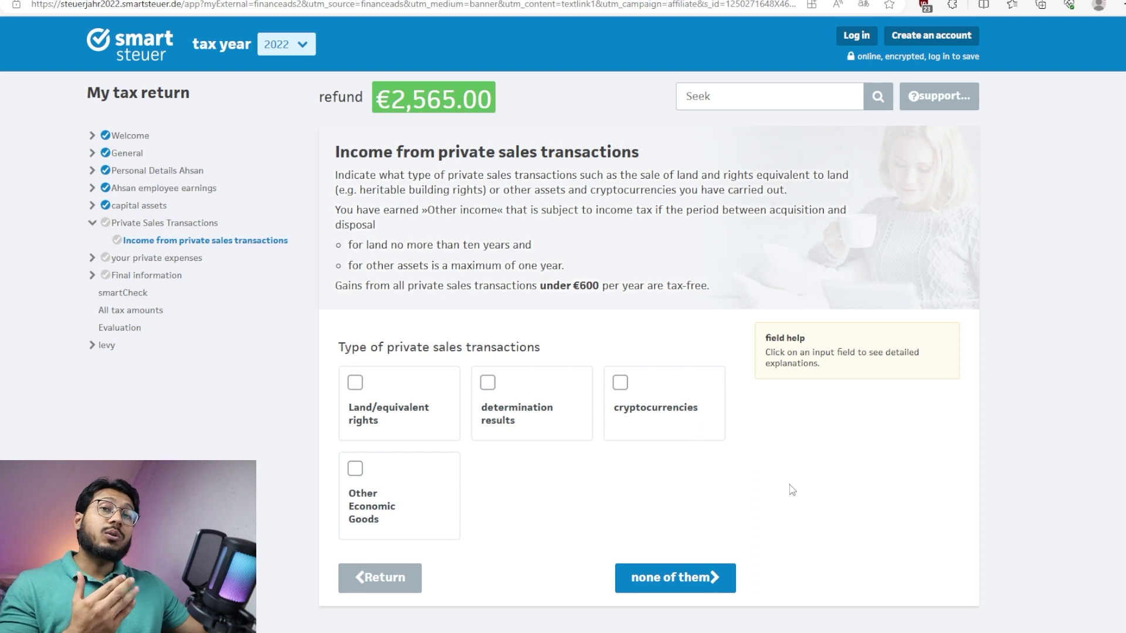
Step: Select cryptocurrencies as the type of private sales transaction and record a holding of 0.001 Bitcoin as of 12/31/2020
click(618, 390)
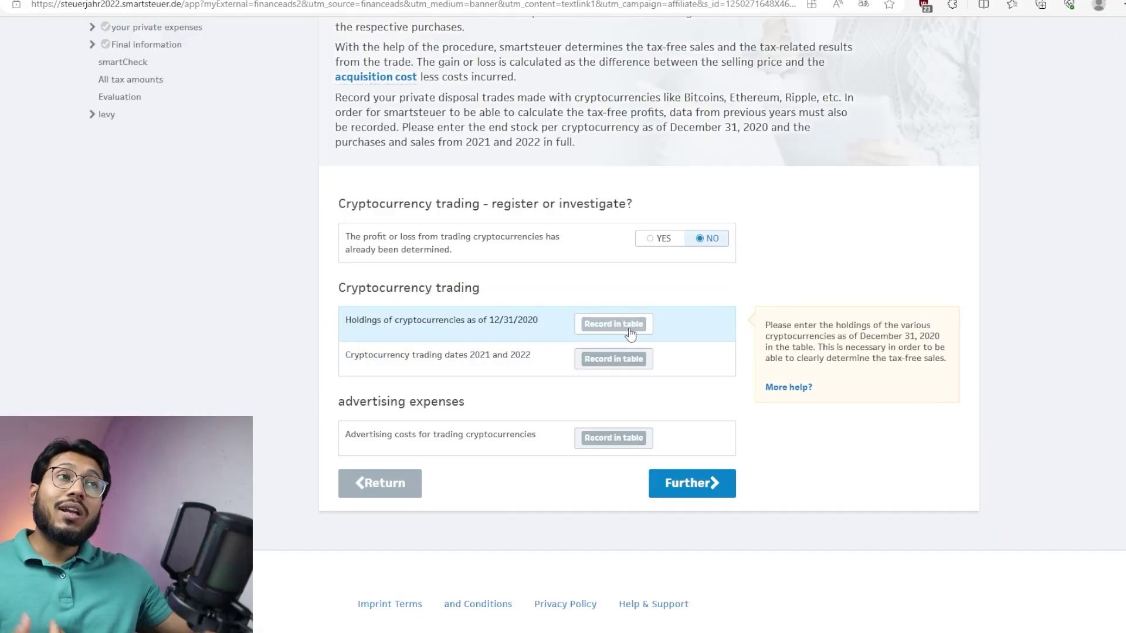
click(630, 333)
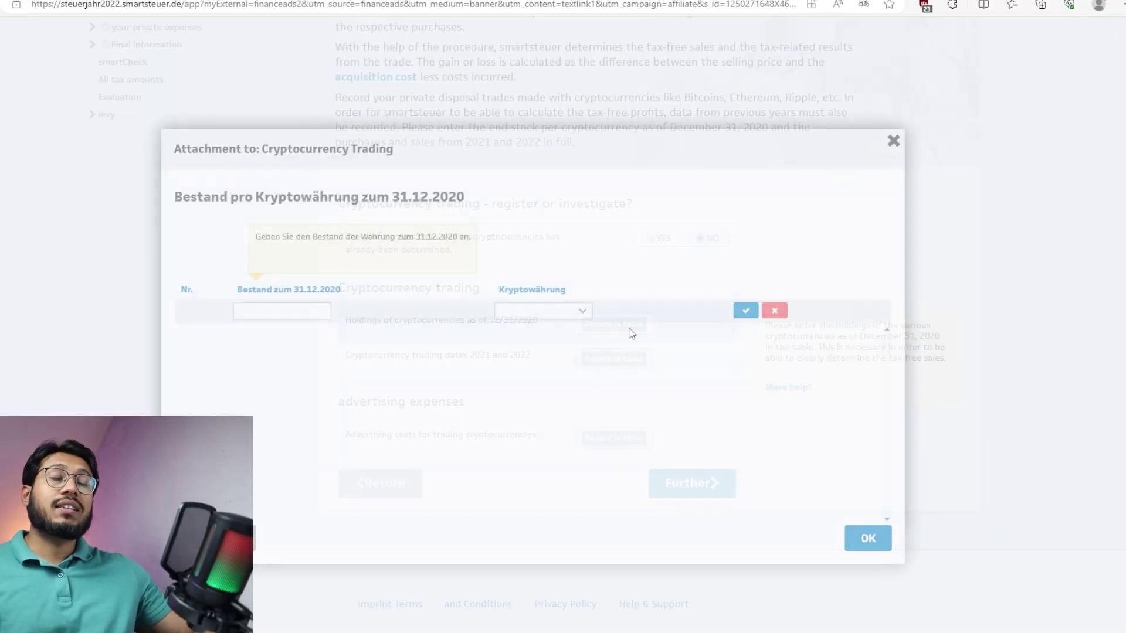
click(313, 319)
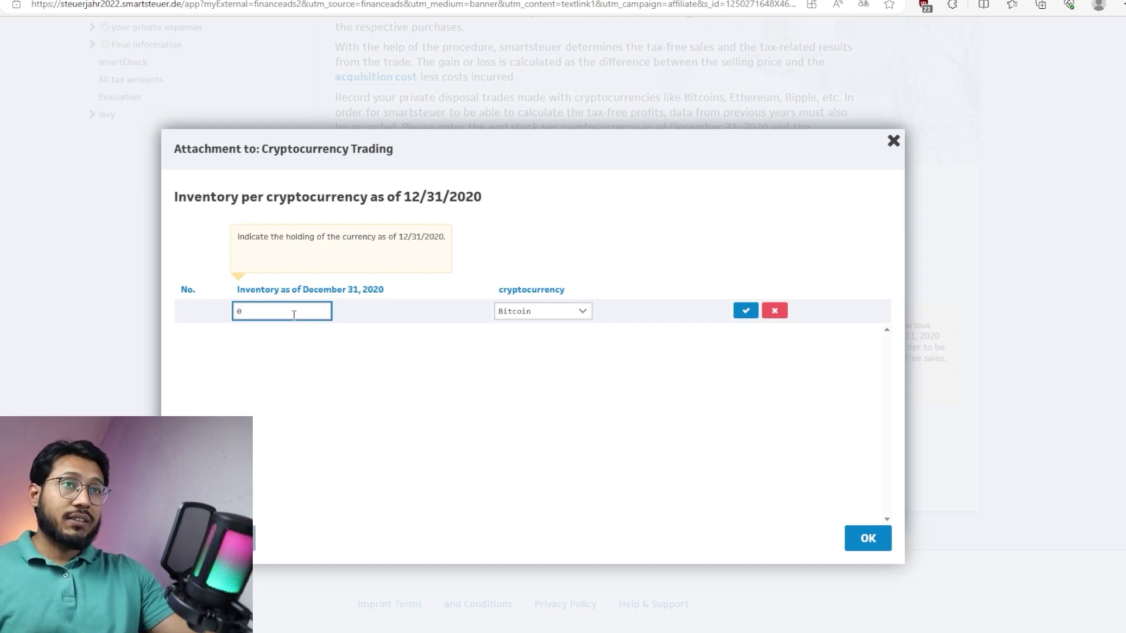
text(.0)
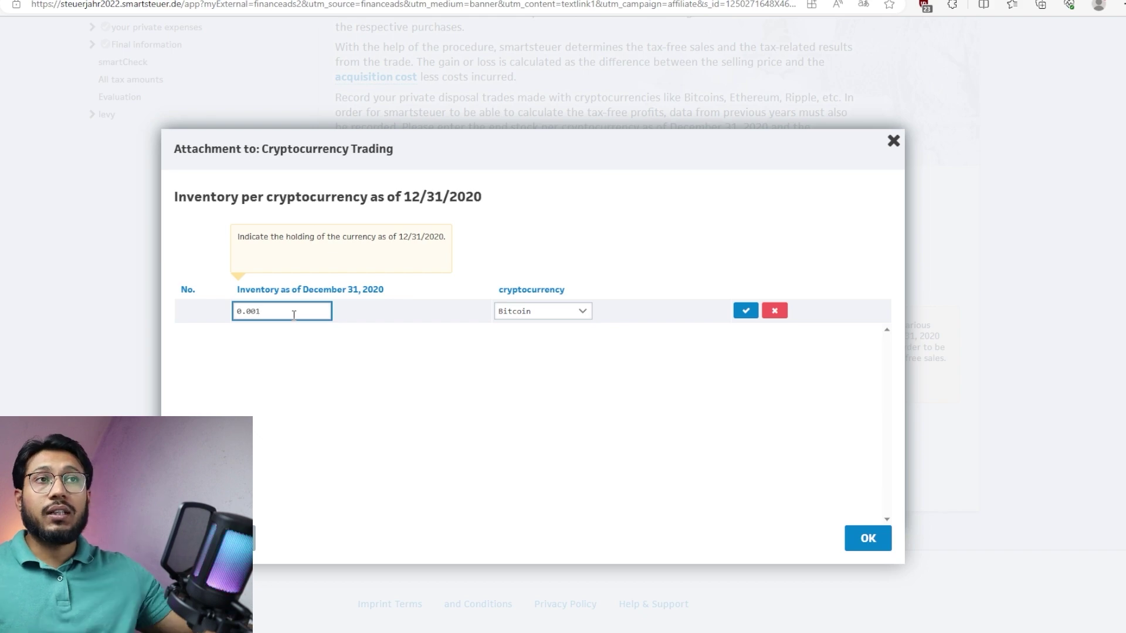
text(01)
click(745, 312)
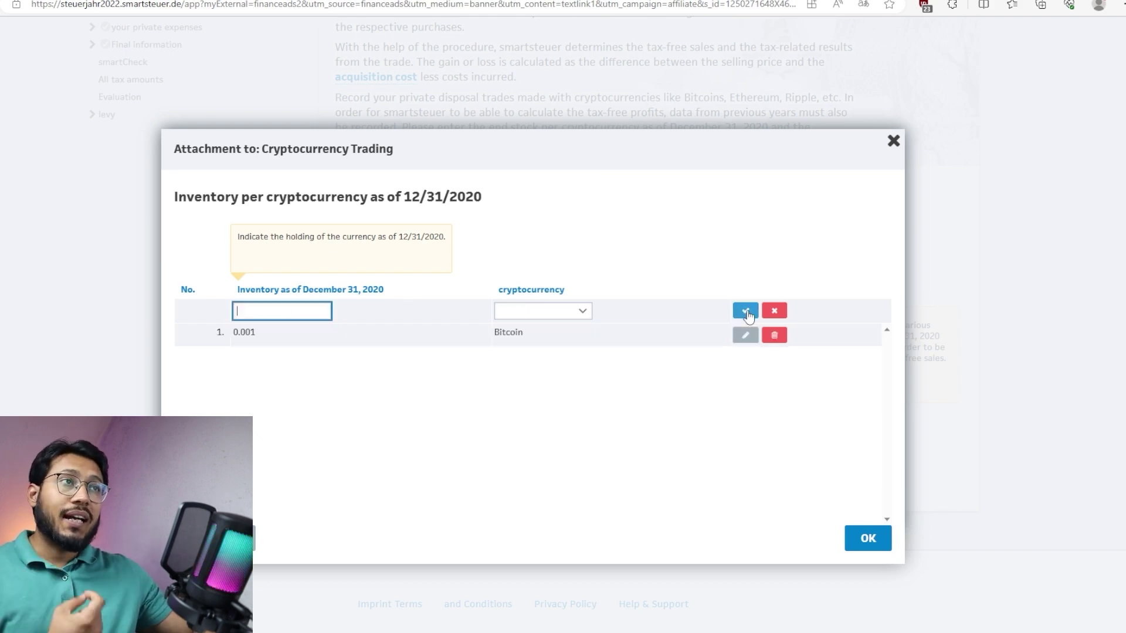
Step: Add a holding of 1 Ethereum to the cryptocurrency inventory as of 12/31/2020
click(566, 311)
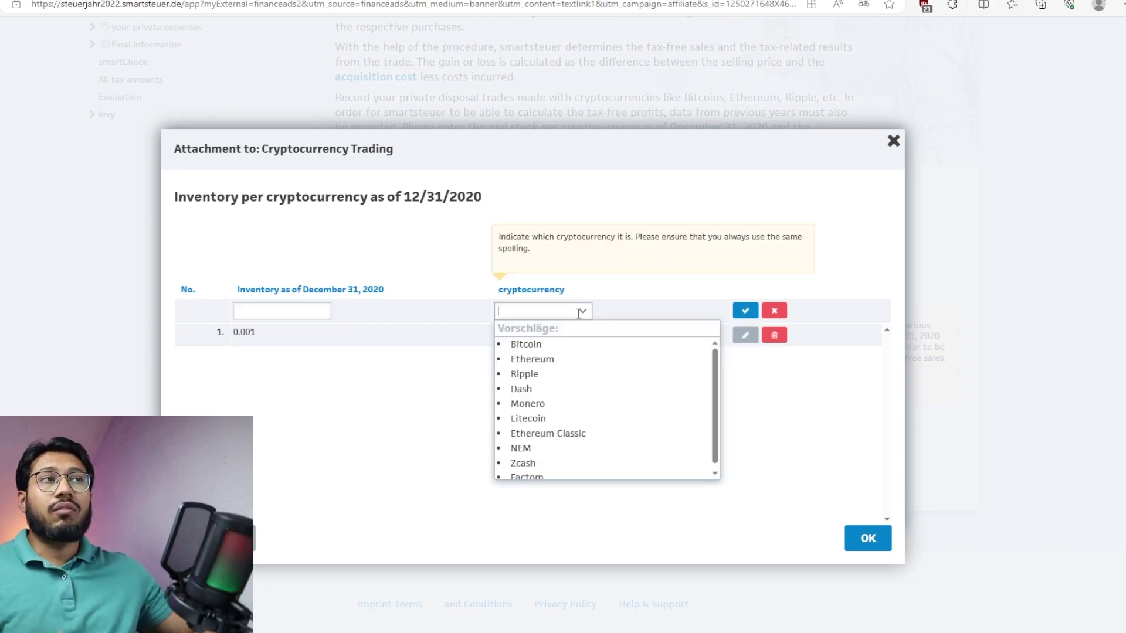
click(558, 359)
click(328, 306)
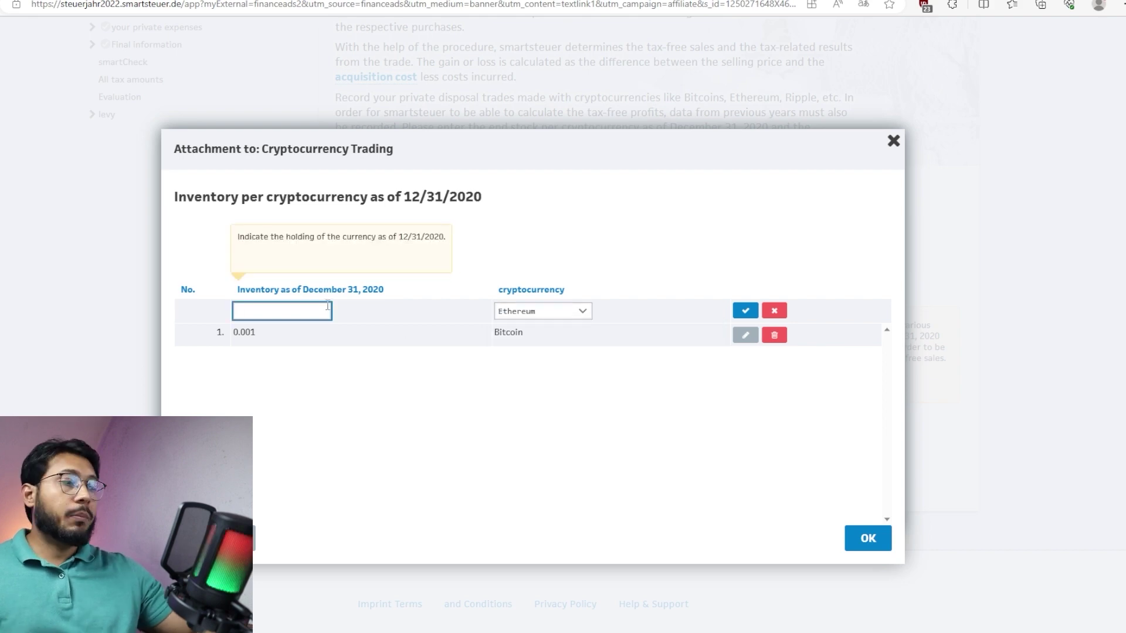
text(1)
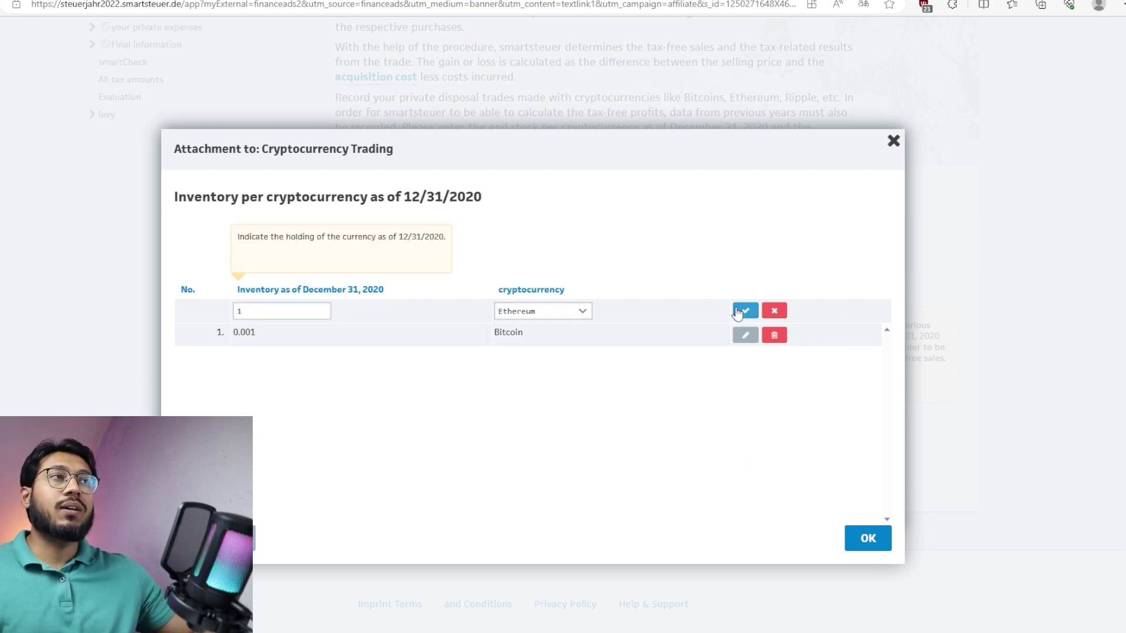
click(740, 310)
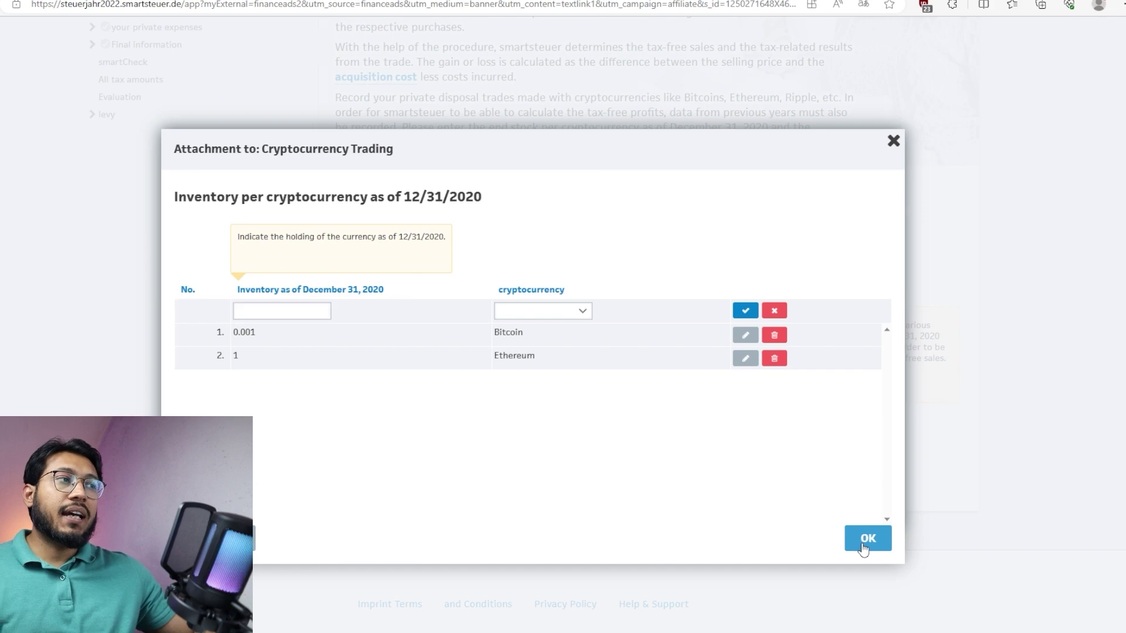
Step: Confirm the holdings inventory and start a sale (Verkauf) entry in the cryptocurrency trading table for 2021 and 2022
click(866, 540)
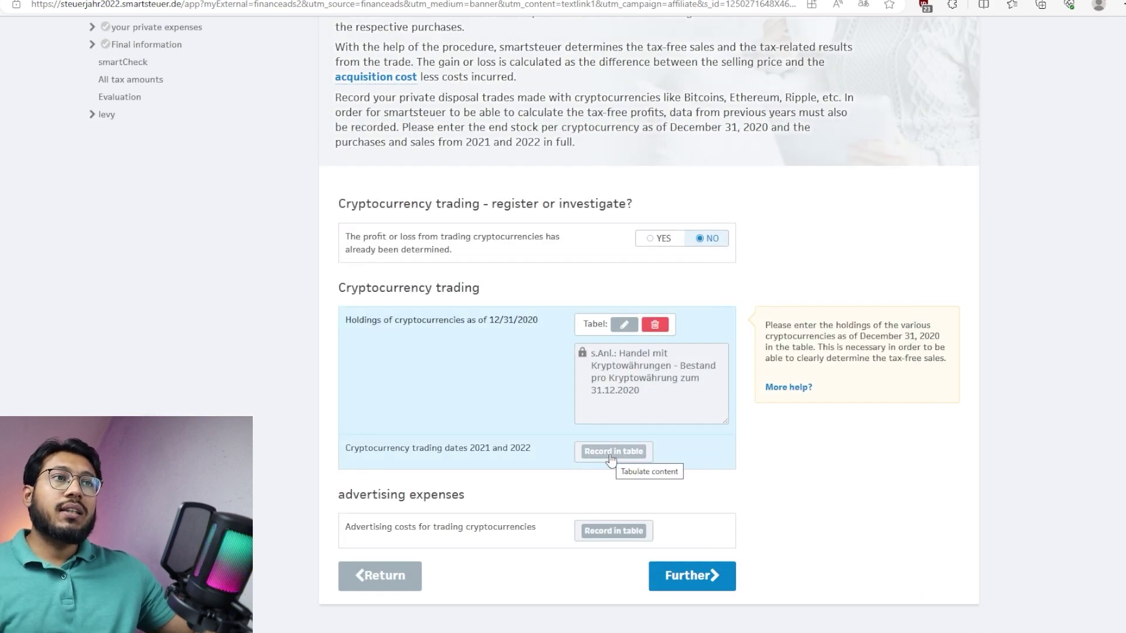
click(610, 455)
click(320, 310)
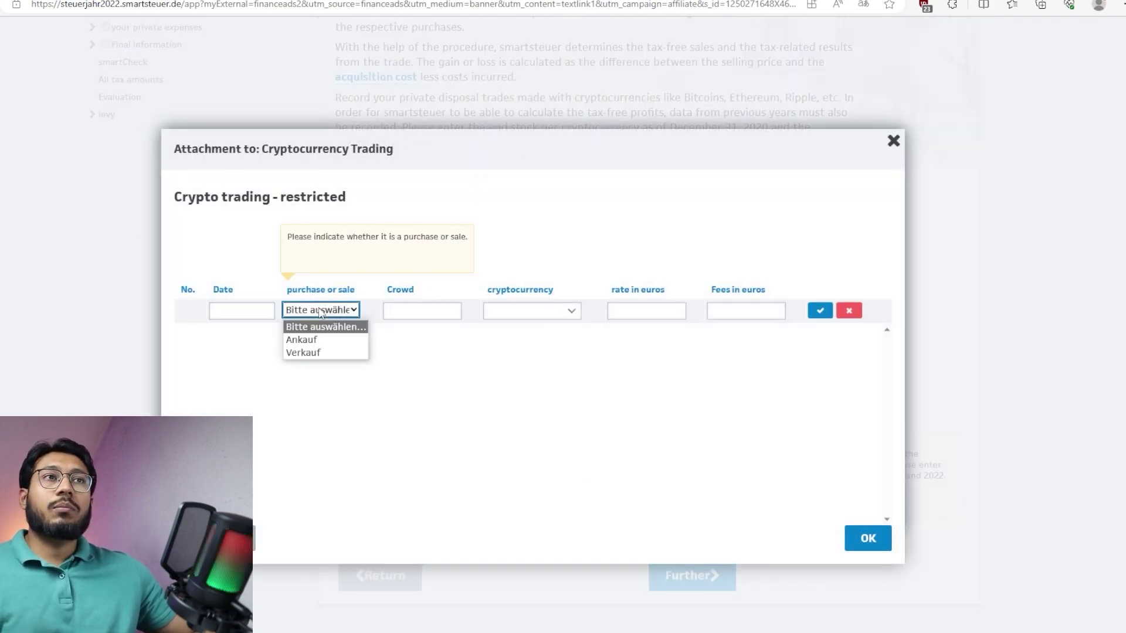
click(317, 340)
click(296, 313)
click(321, 355)
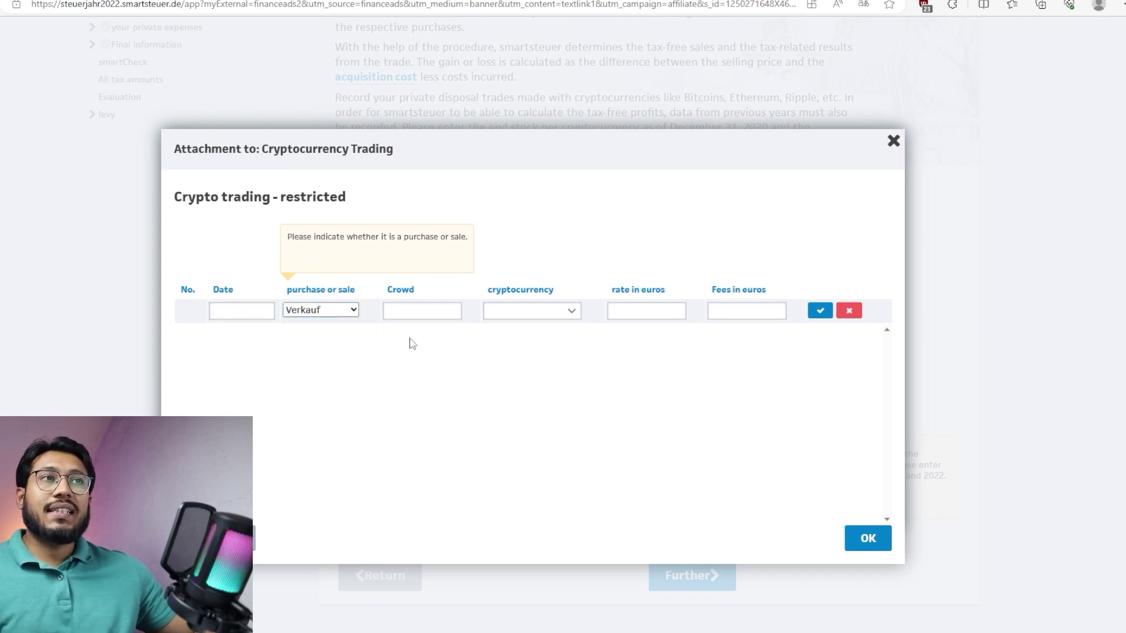
Step: Fill the sale entry with Bitcoin as the cryptocurrency, an amount of 0,01 and the date 01.01.2022
click(235, 310)
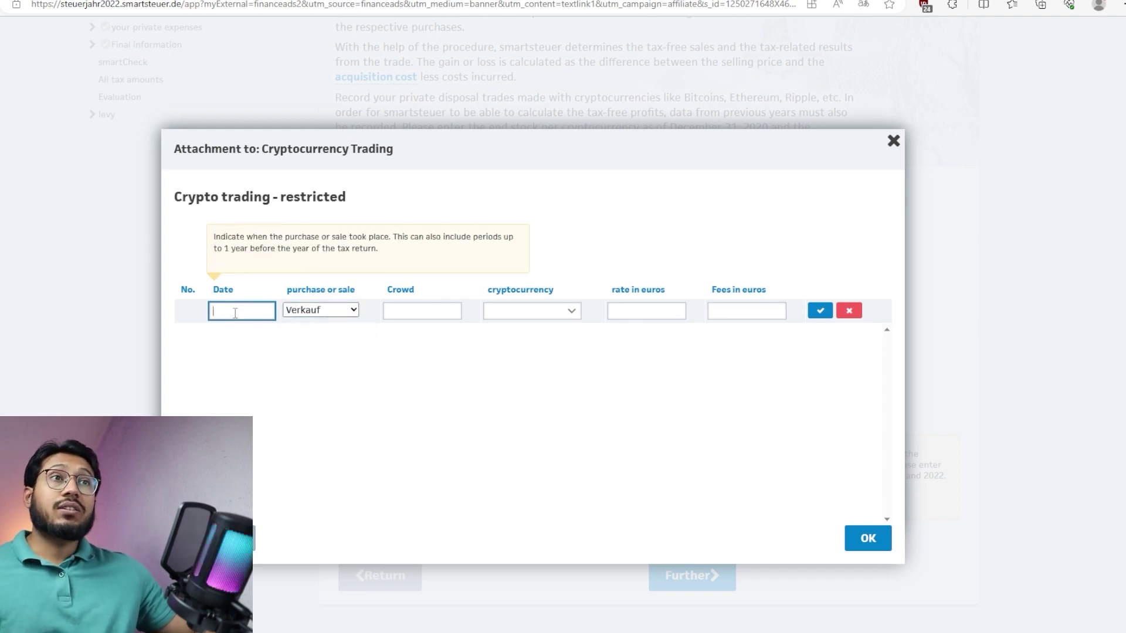
click(391, 311)
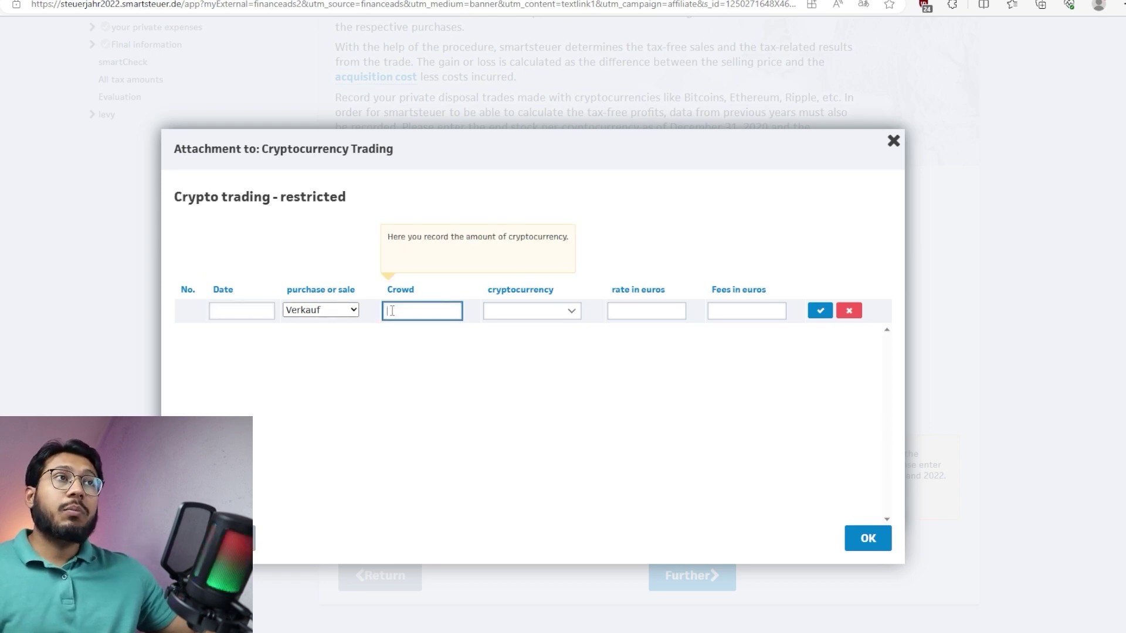
click(545, 312)
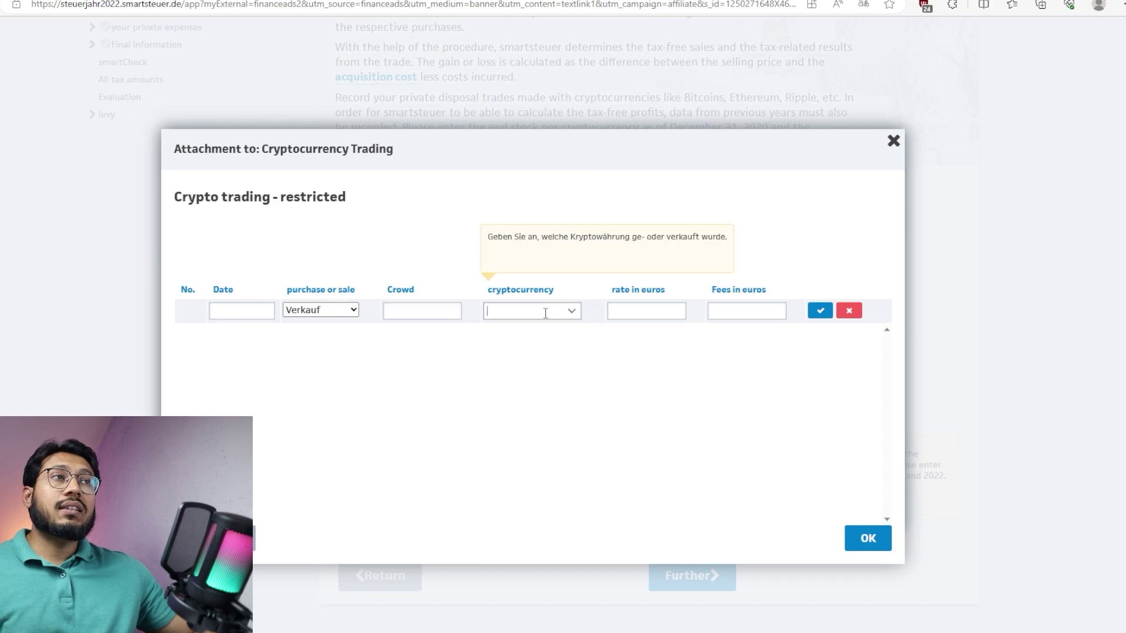
click(617, 310)
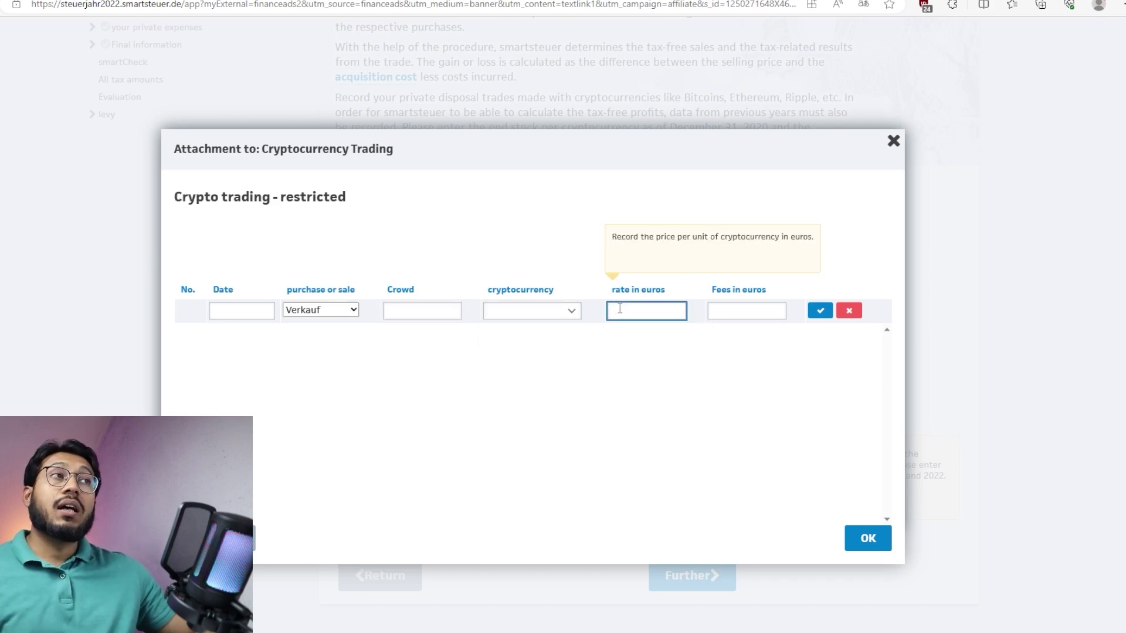
click(753, 319)
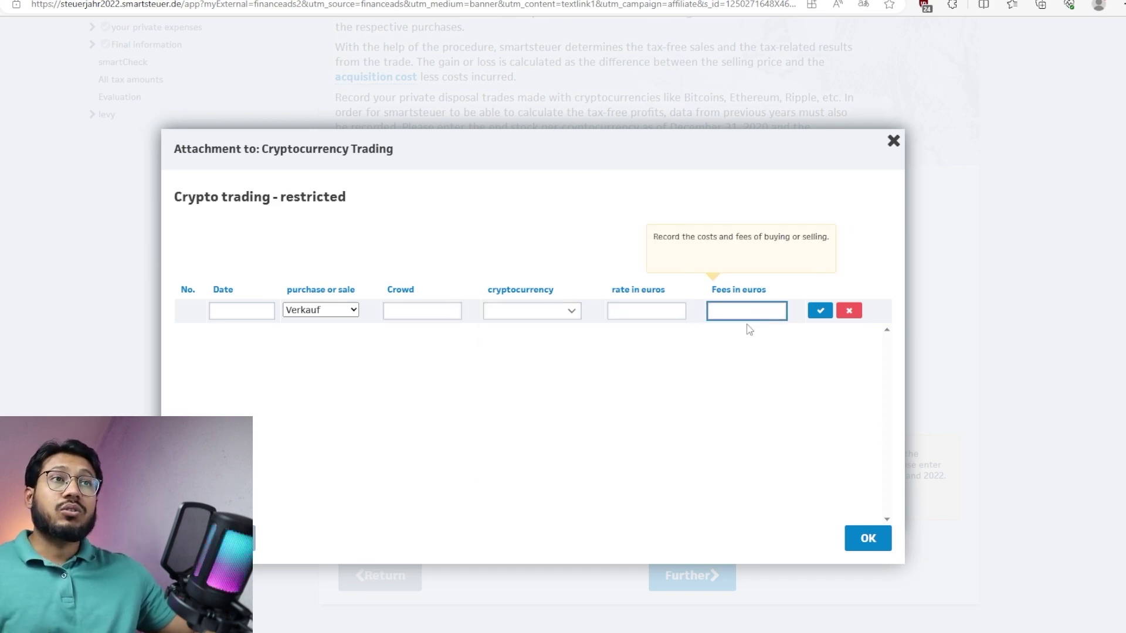
click(232, 309)
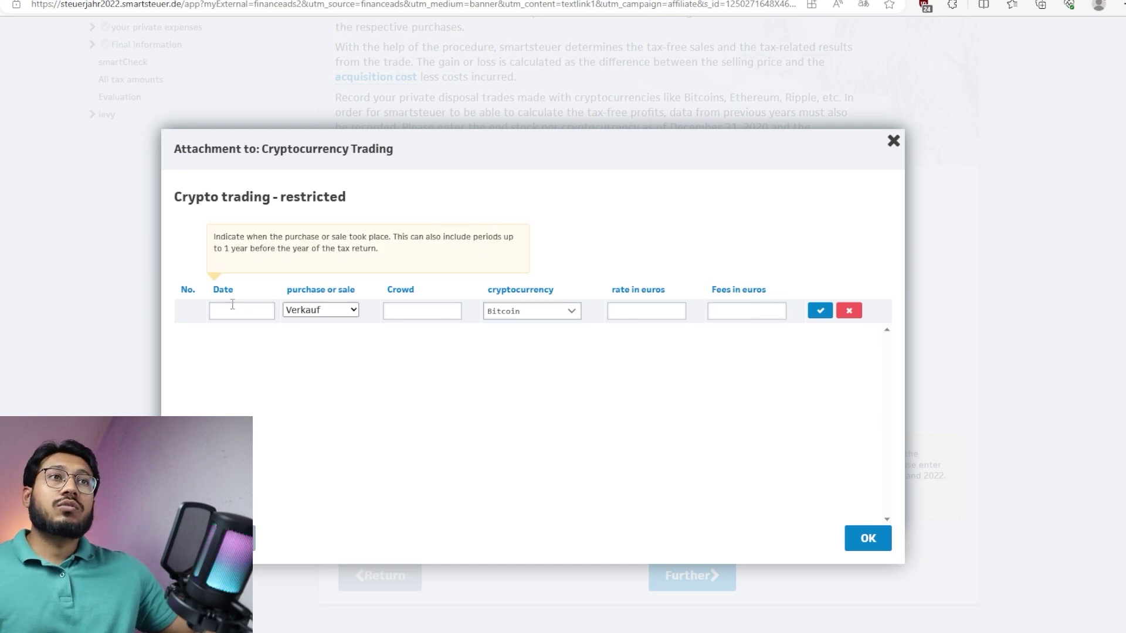
click(425, 306)
text(0,01)
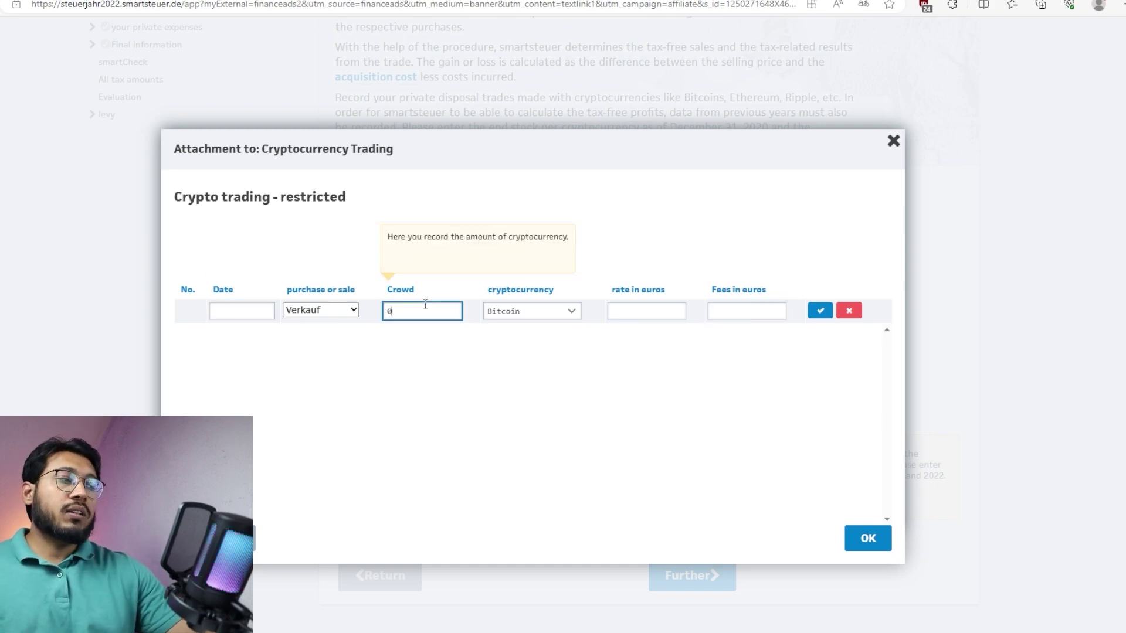
click(237, 314)
text(01.01)
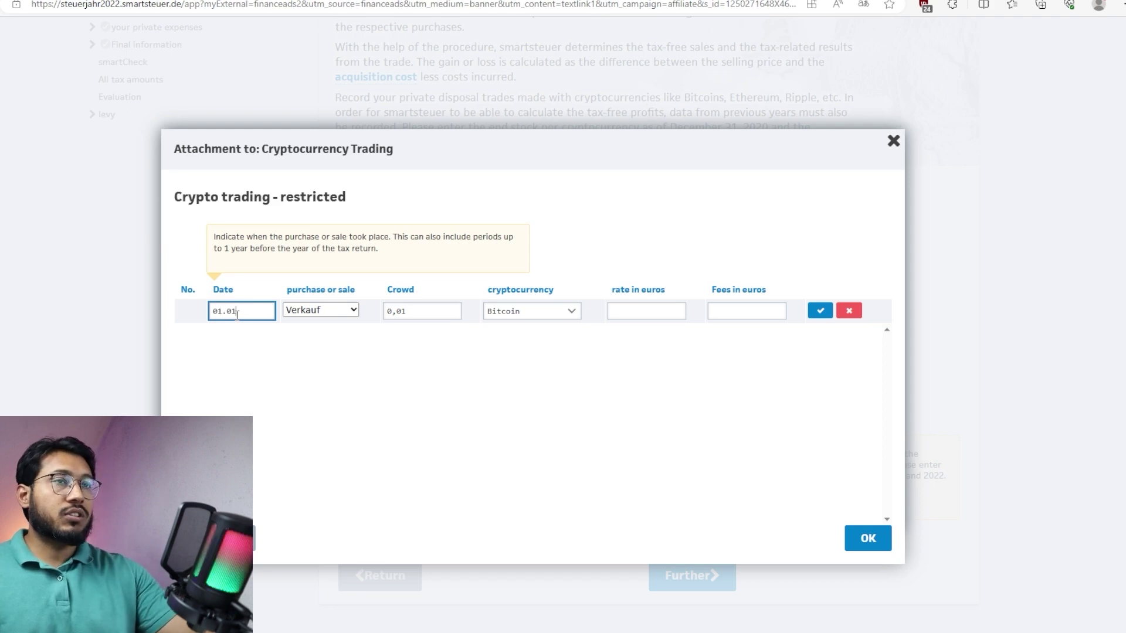
text(.2022)
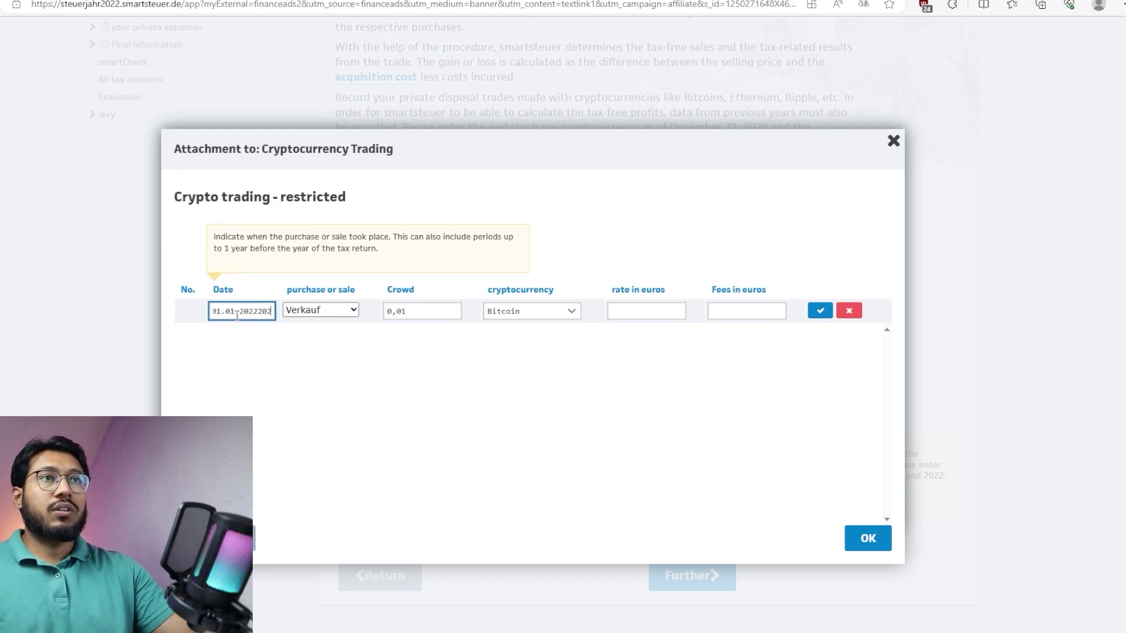
Step: Set the Bitcoin sale's rate to 56000 euros and its fees to 1 euro, and save the row in the trading table
click(675, 304)
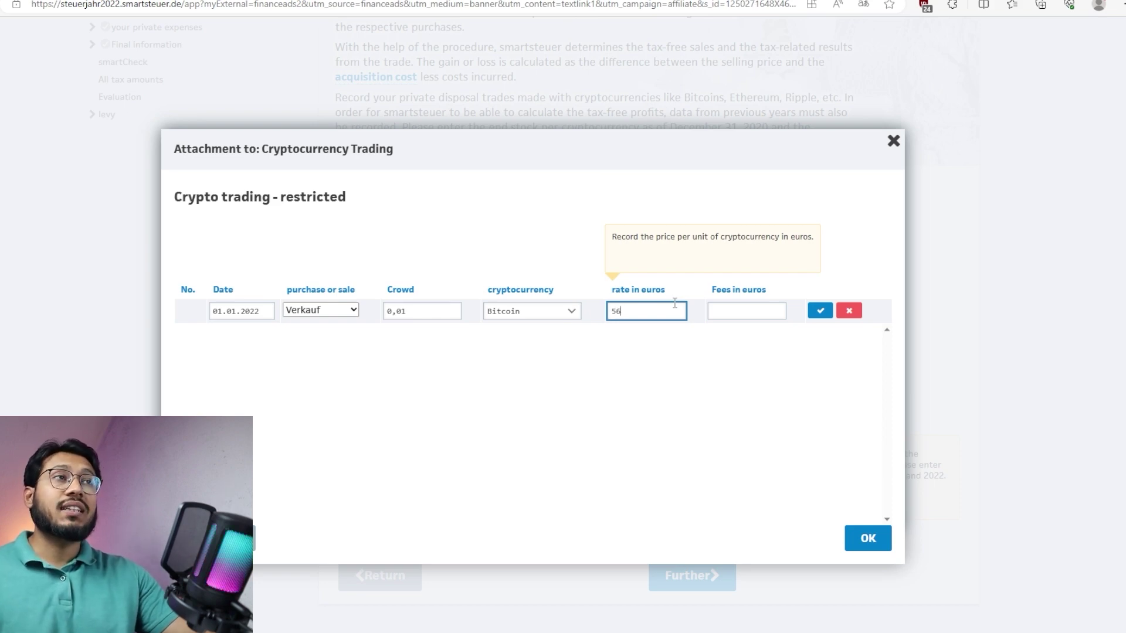
text(000)
click(735, 316)
click(740, 315)
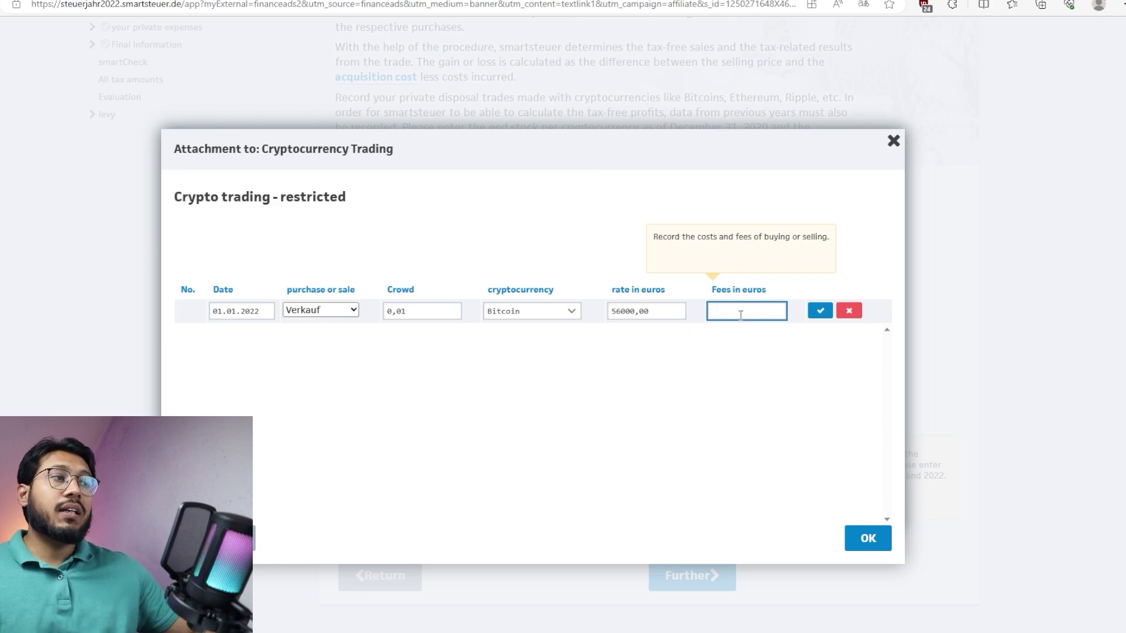
text(560)
key(Return)
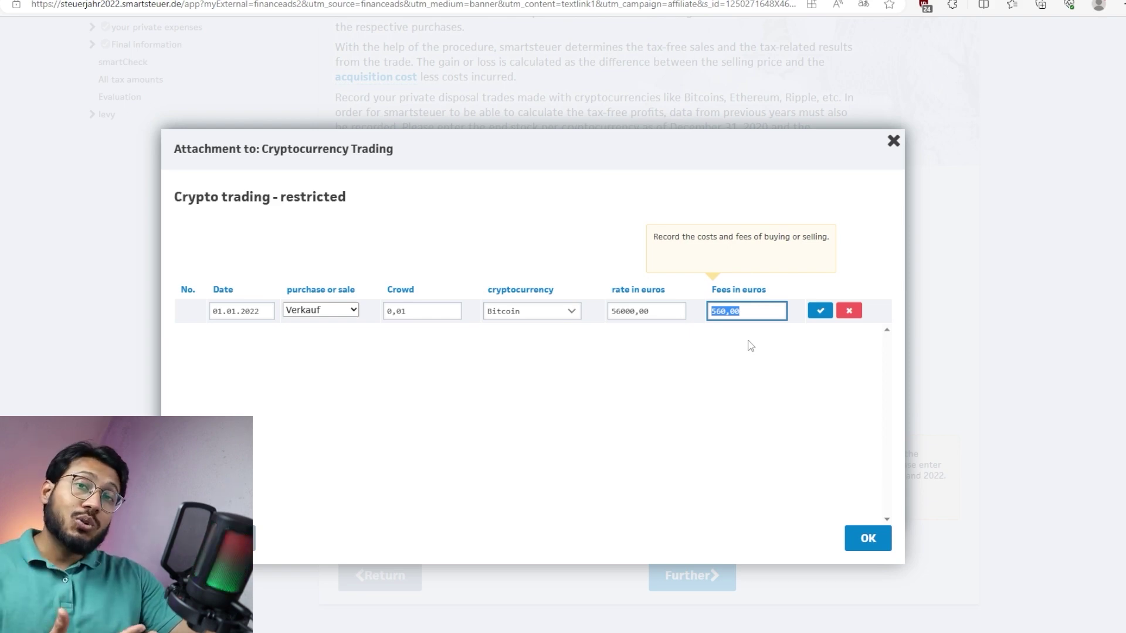
text(1)
click(811, 345)
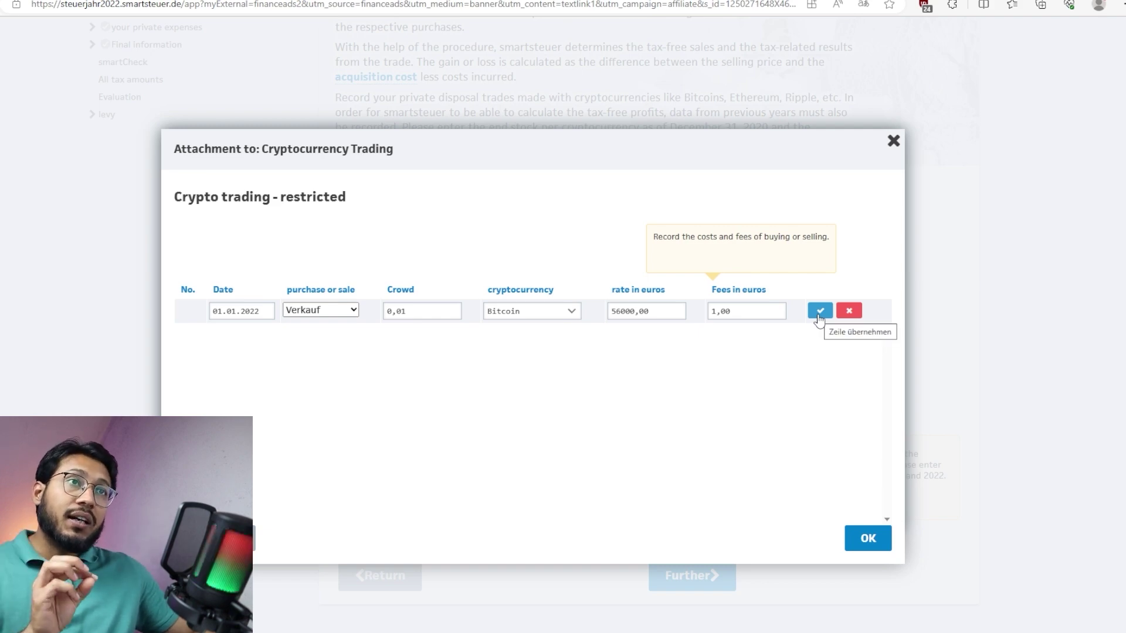
click(819, 317)
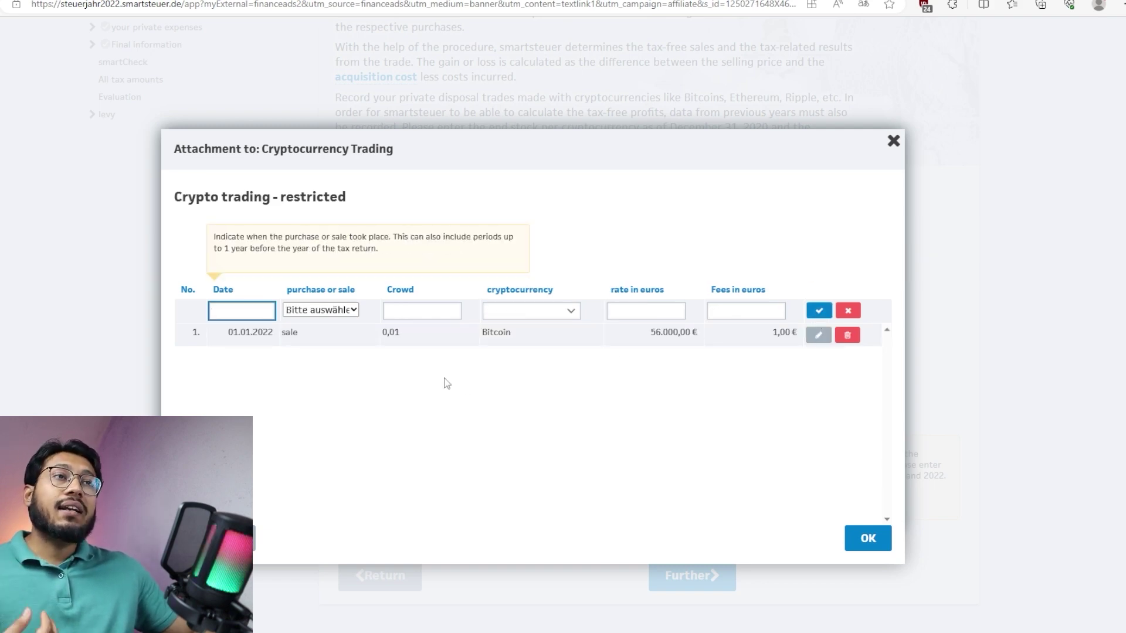
key(Tab)
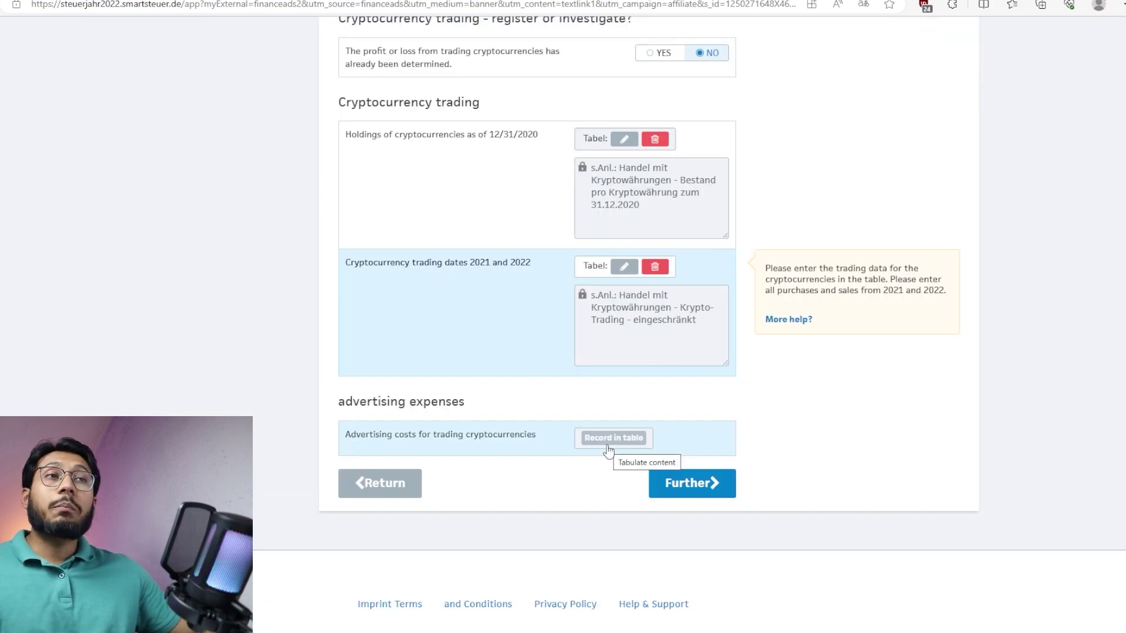
click(608, 447)
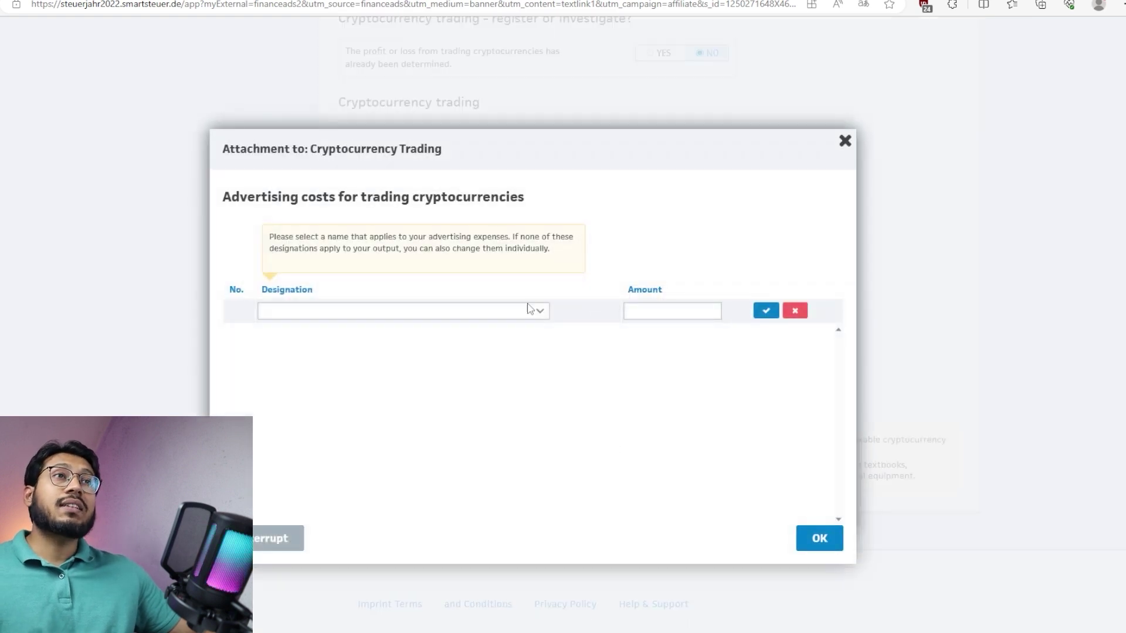
click(447, 311)
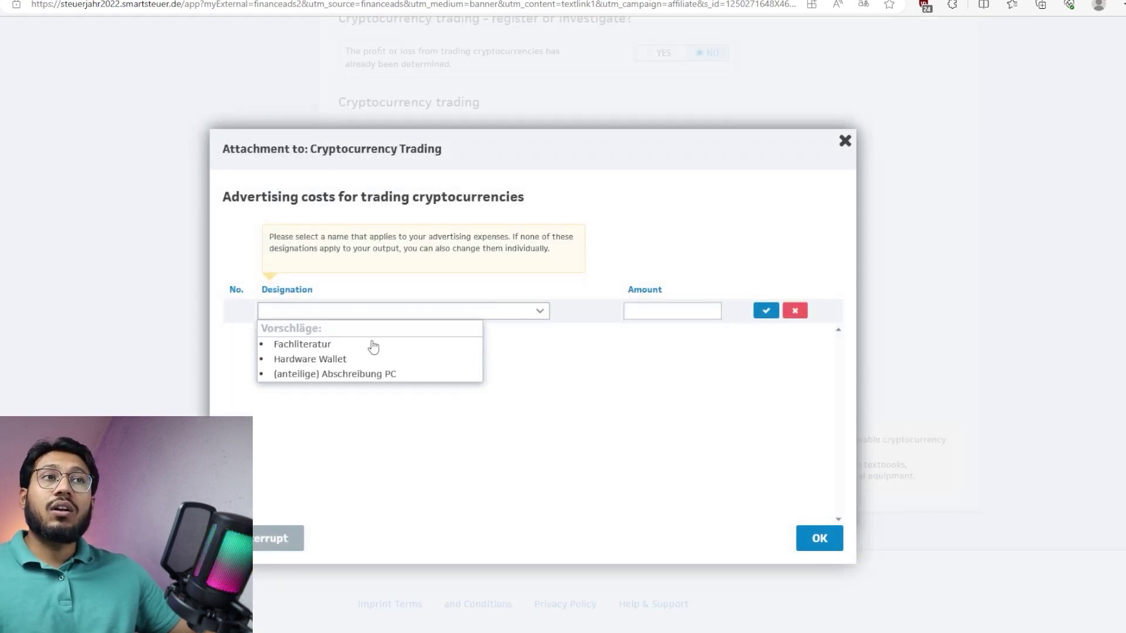
click(424, 374)
text(ds)
key(BackSpace)
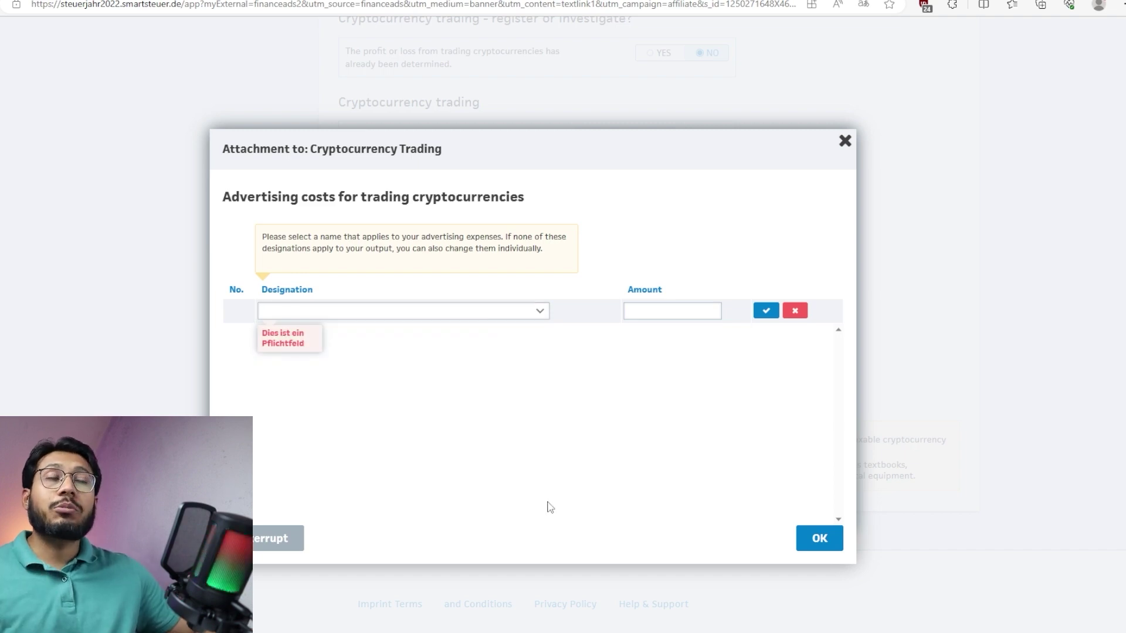
click(795, 315)
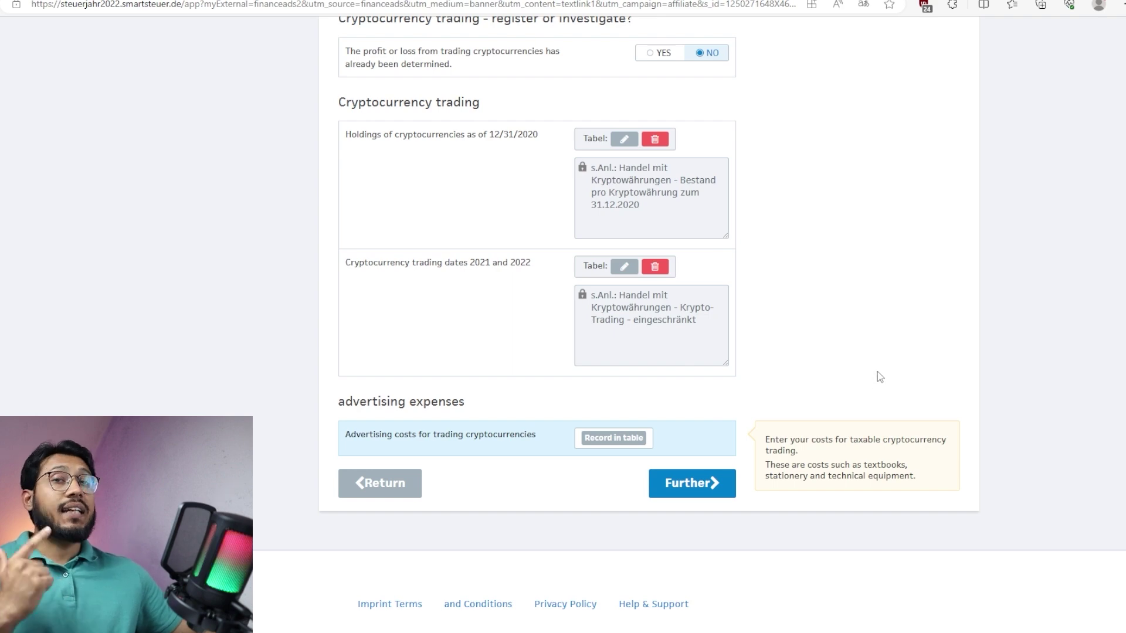
Step: Continue to the private expenses and select maintenance payments to the needy and vocational training costs
click(701, 485)
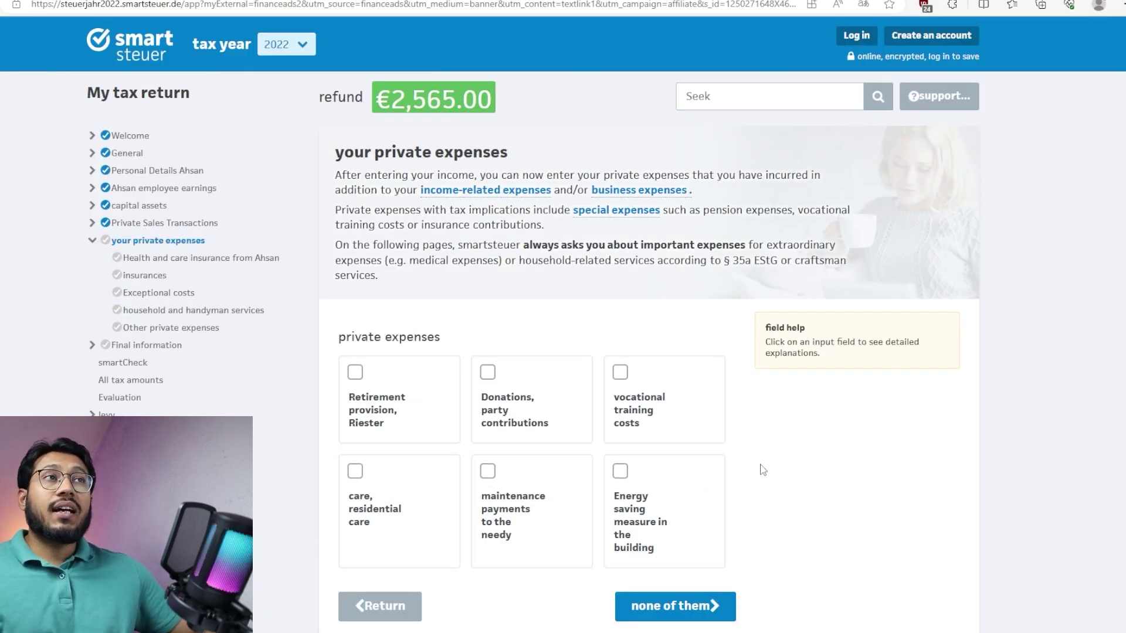
scroll(763, 470, down, 2)
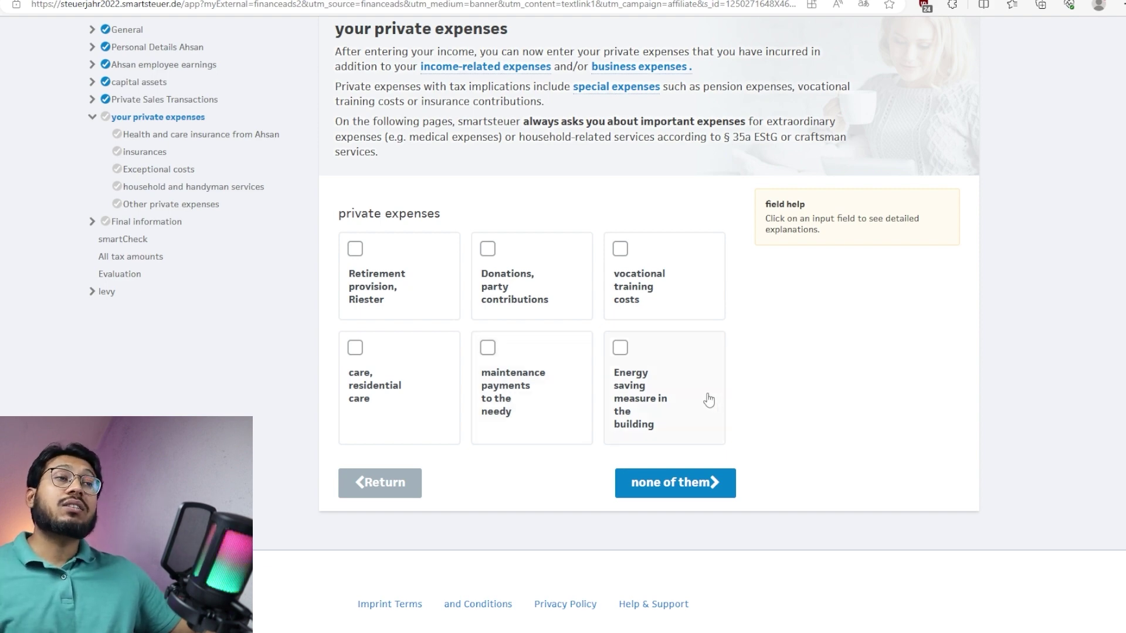
click(495, 358)
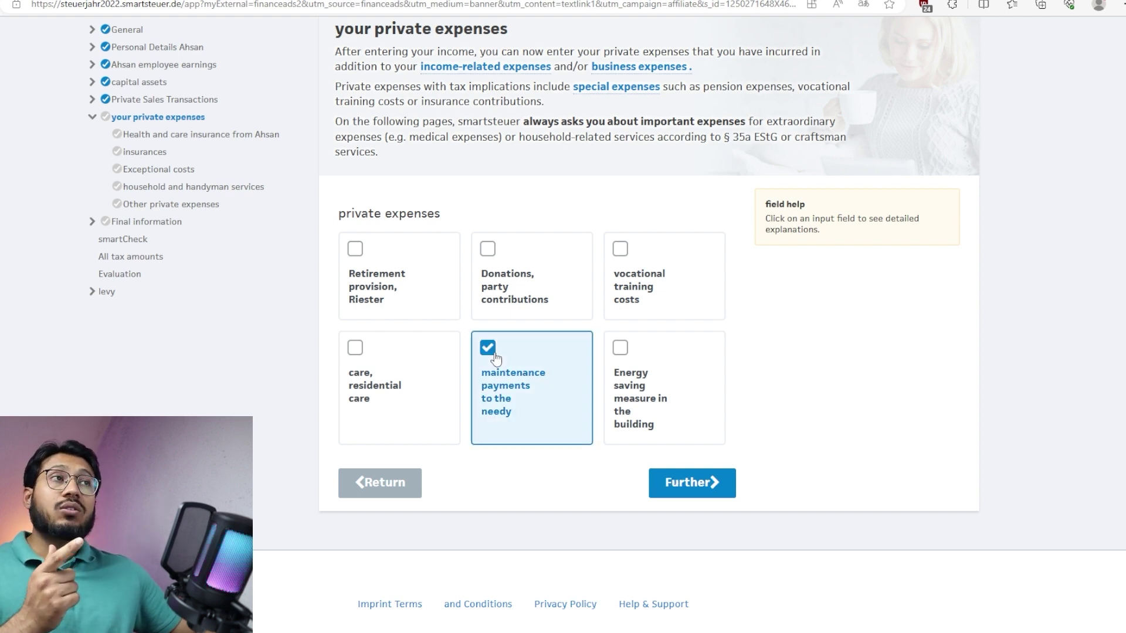
click(620, 249)
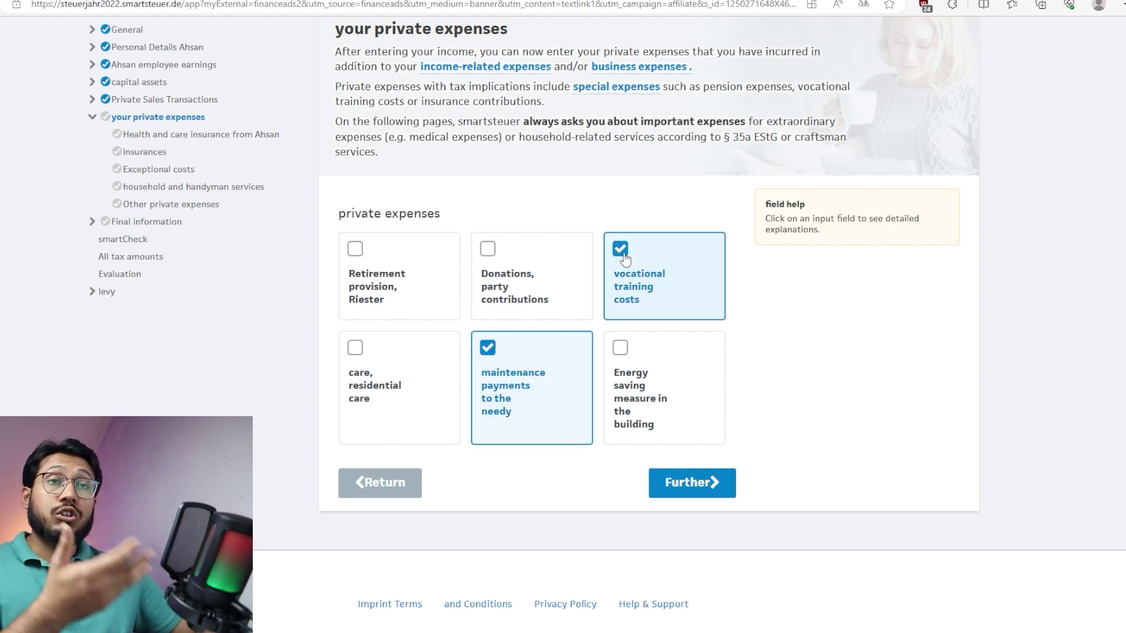
click(696, 491)
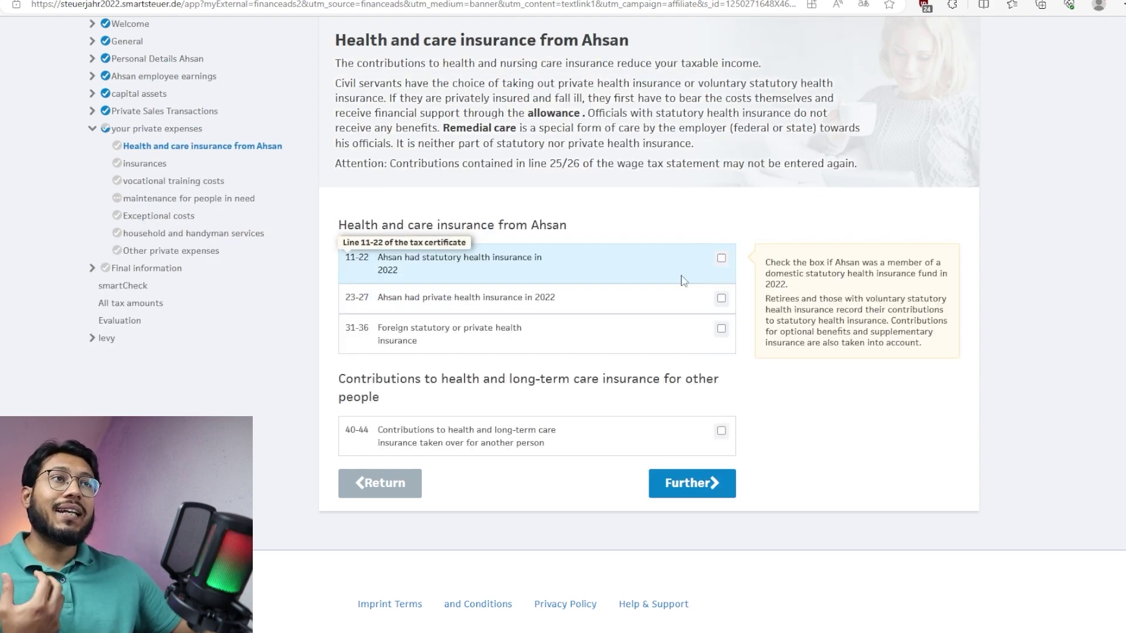
Step: Mark statutory health insurance for 2022, leave contributions for another person unselected, and continue
click(721, 259)
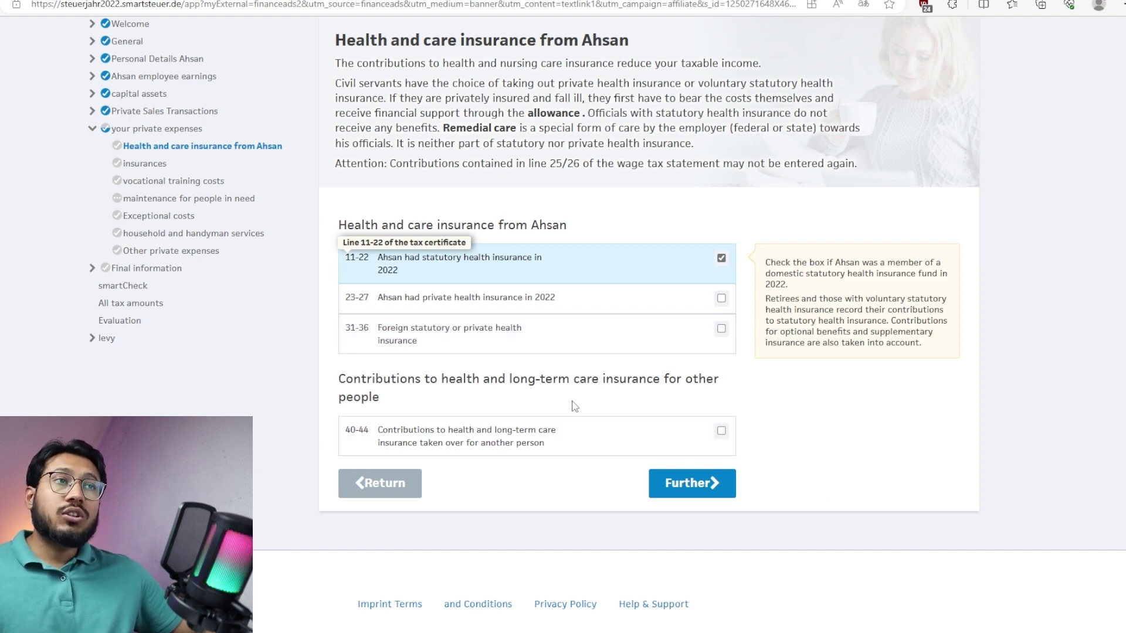
click(722, 432)
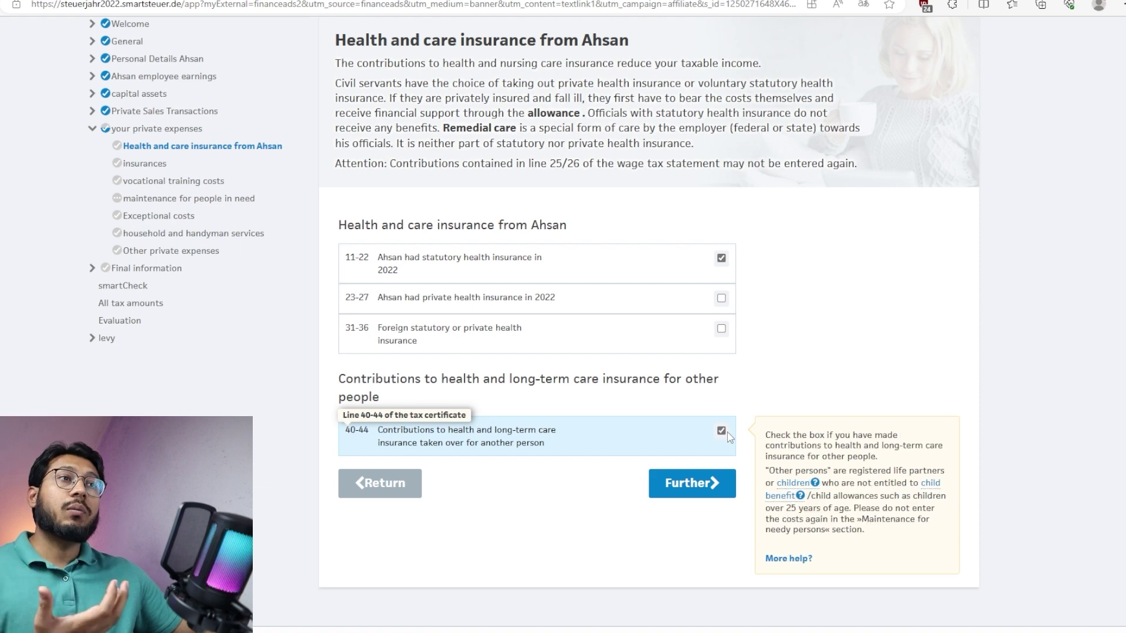
click(723, 433)
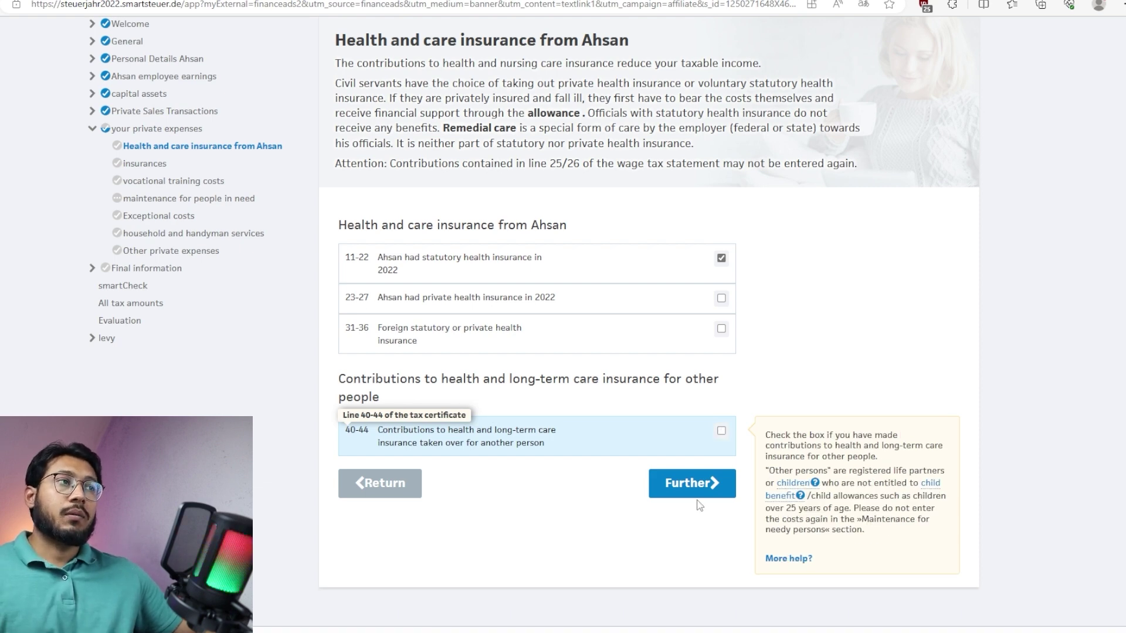
click(692, 491)
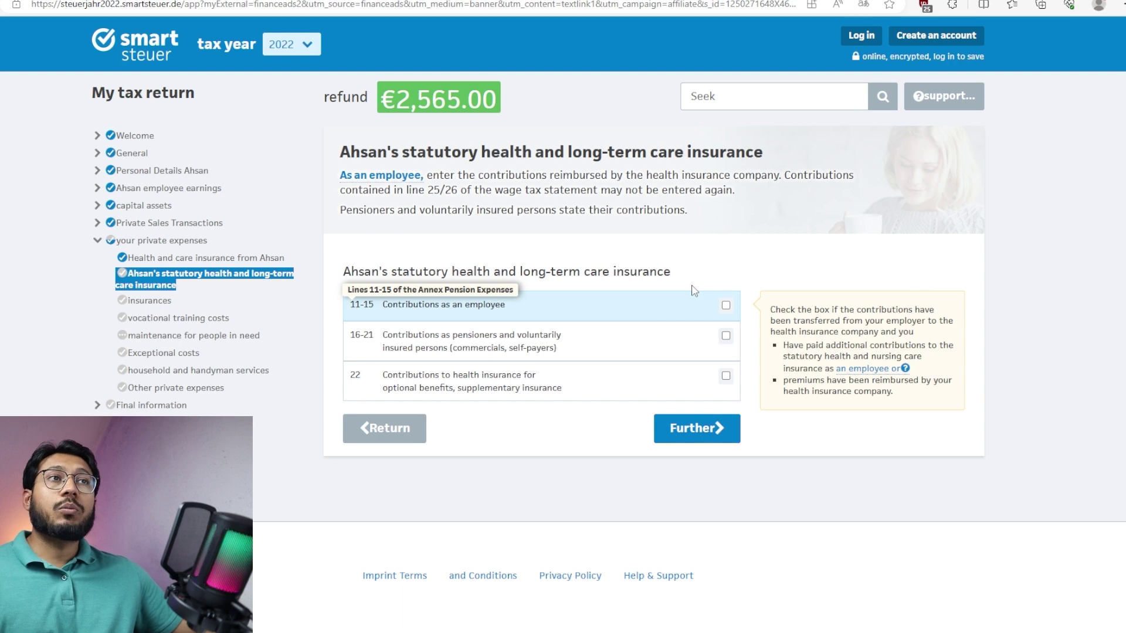
Step: Mark contributions as an employee for the statutory health and long-term care insurance
click(726, 305)
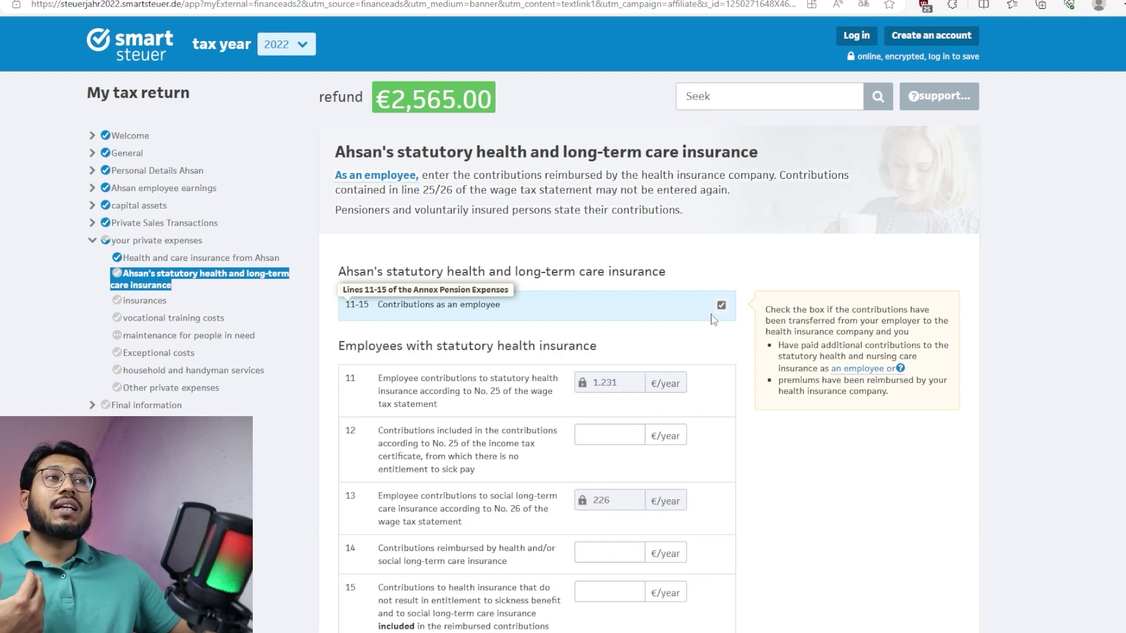
click(721, 306)
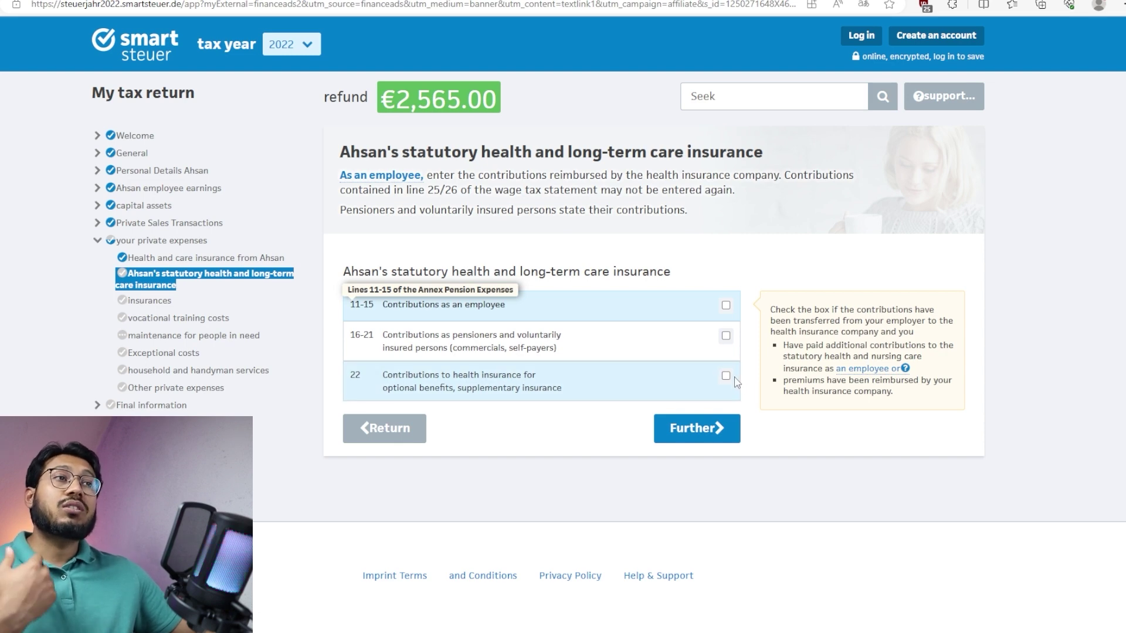
click(726, 305)
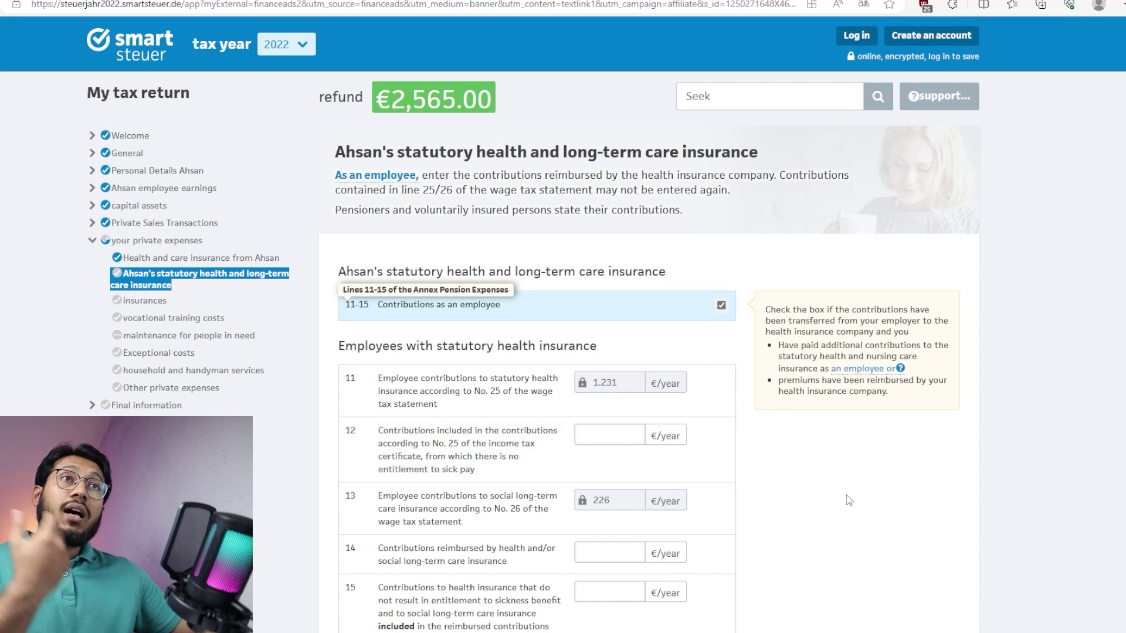
scroll(848, 509, down, 5)
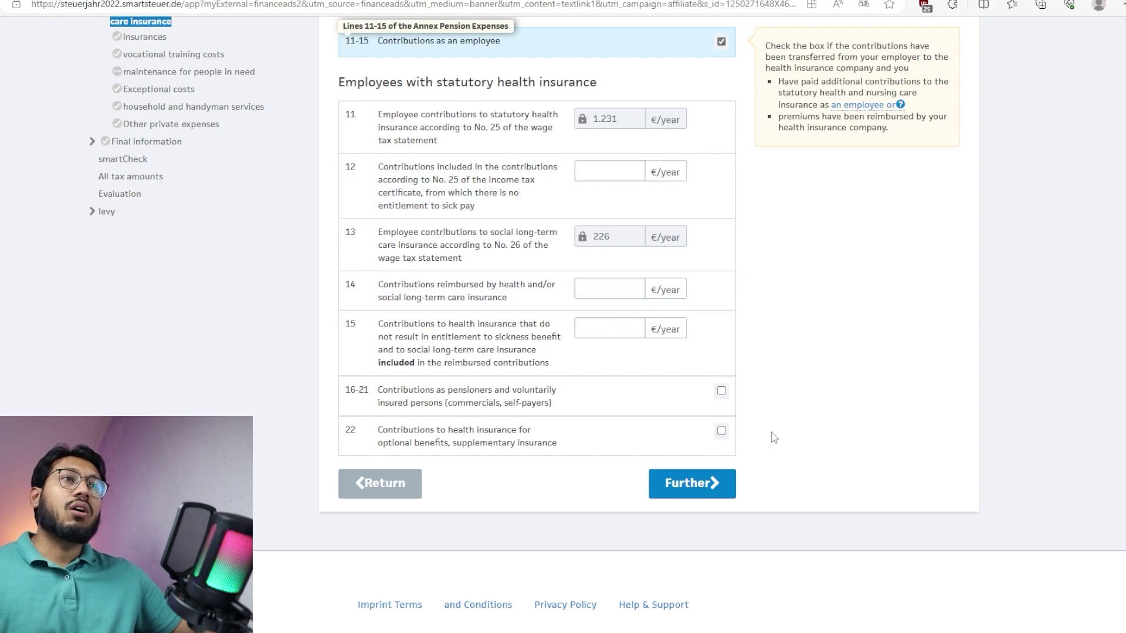
Step: Continue to the insurances and review the insurance types offered in the table of insurances deductible as a private expense
click(686, 485)
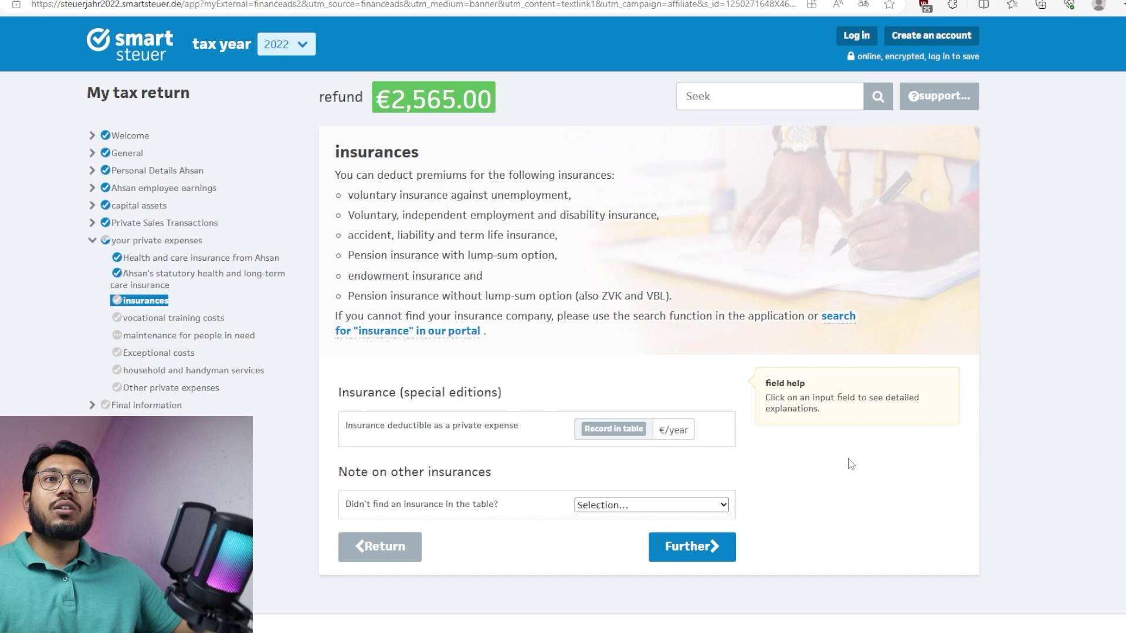
click(610, 434)
click(305, 314)
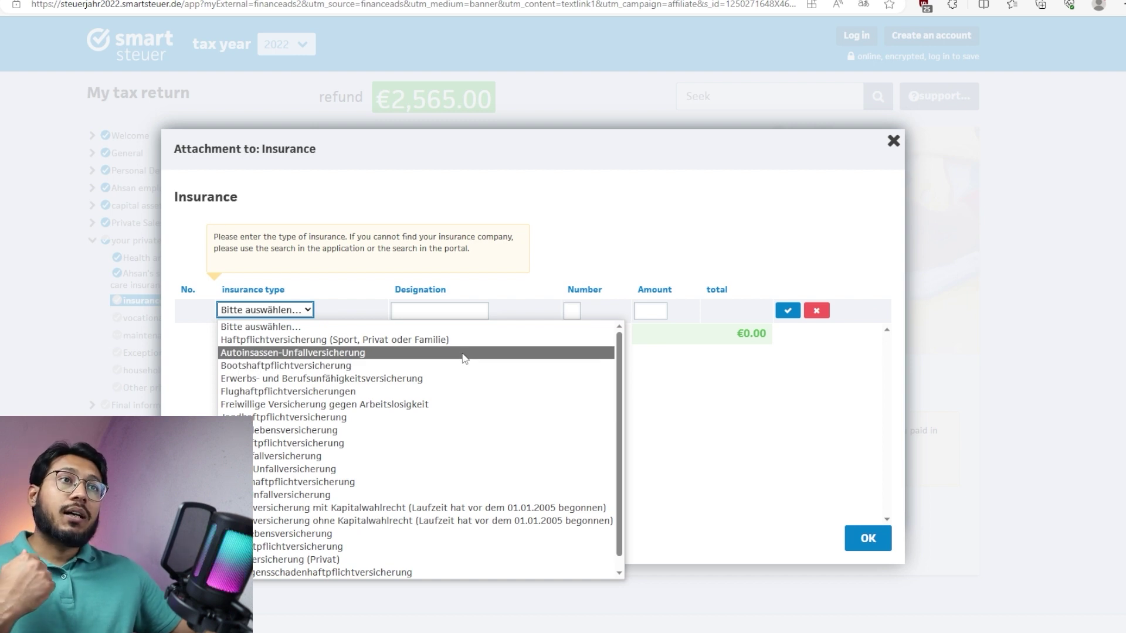
scroll(495, 420, down, 1)
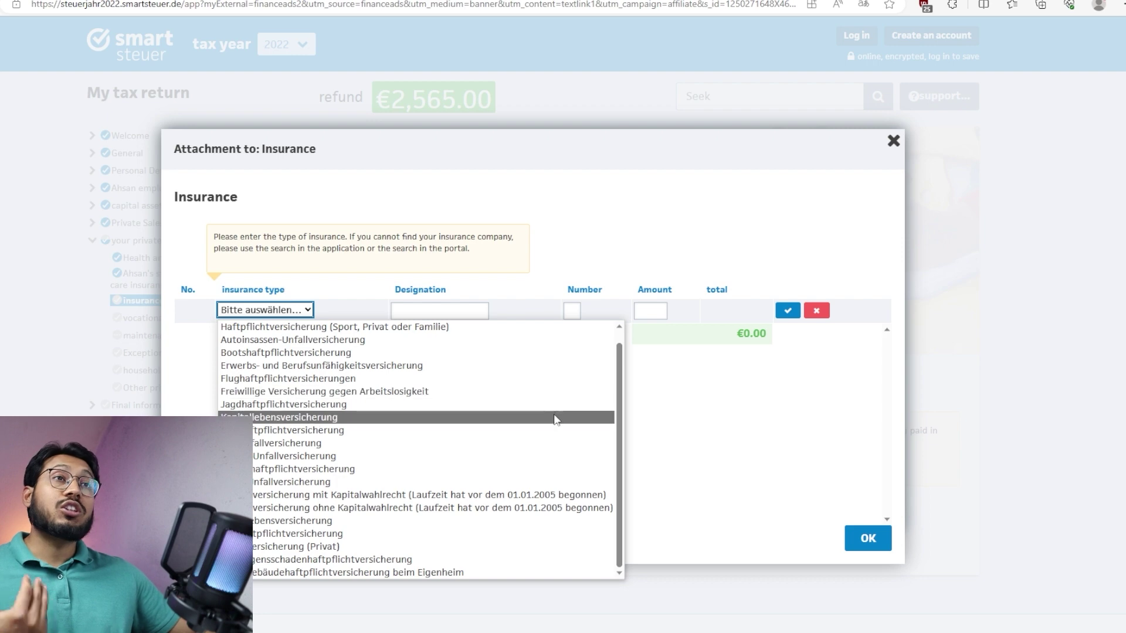
scroll(360, 353, up, 1)
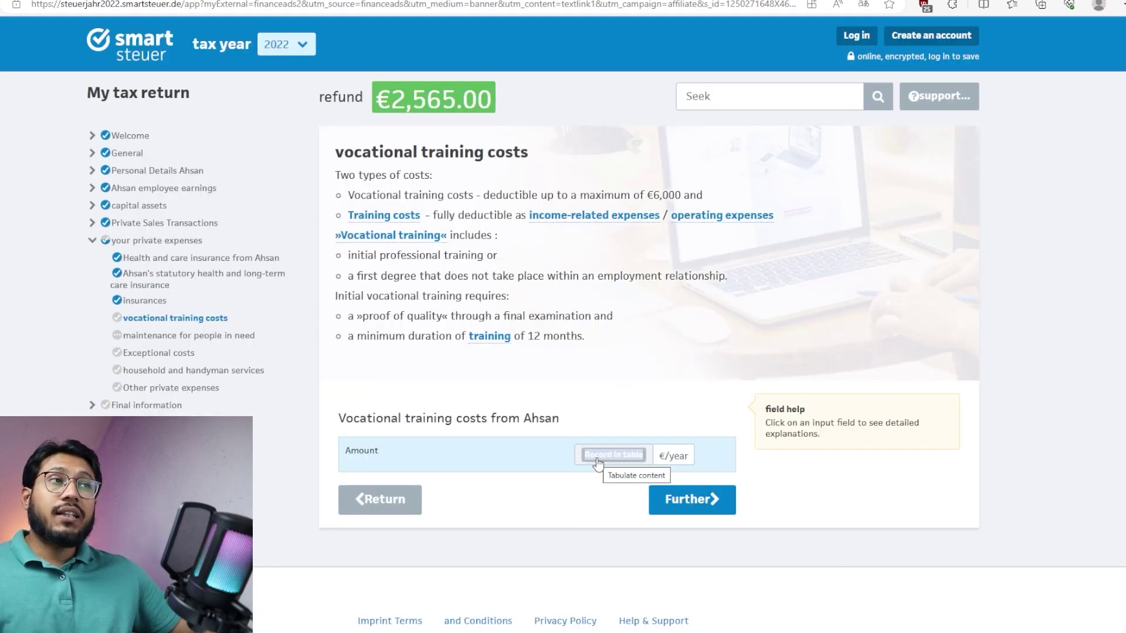
Step: Review the suggested designations in the vocational training costs table, and close it without an entry
click(598, 463)
click(892, 141)
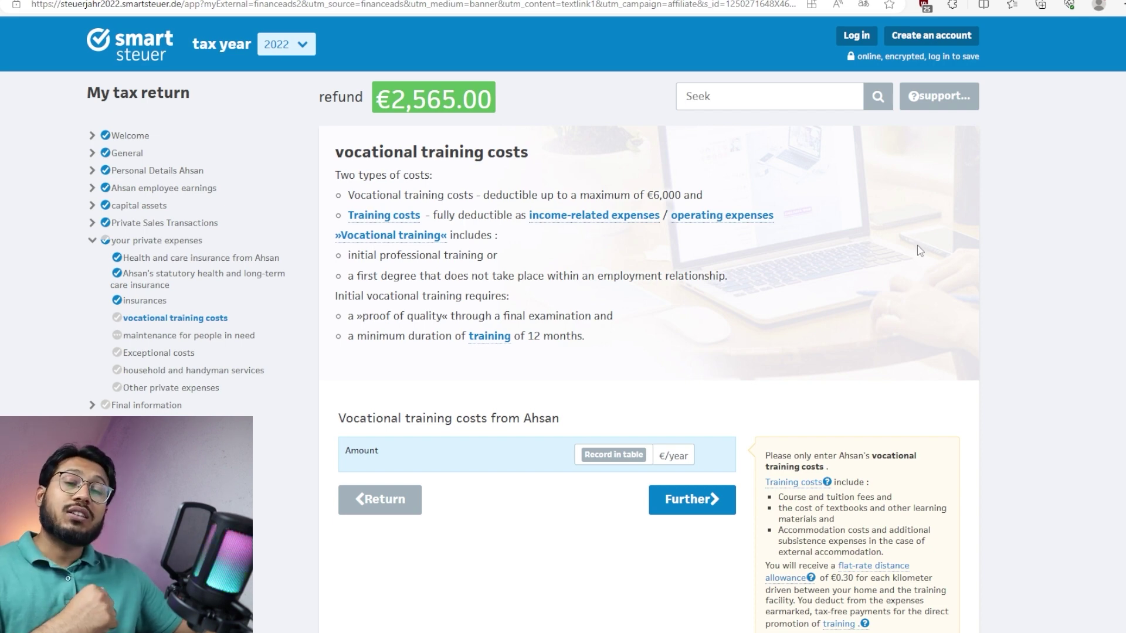
scroll(883, 275, down, 3)
click(620, 268)
click(430, 310)
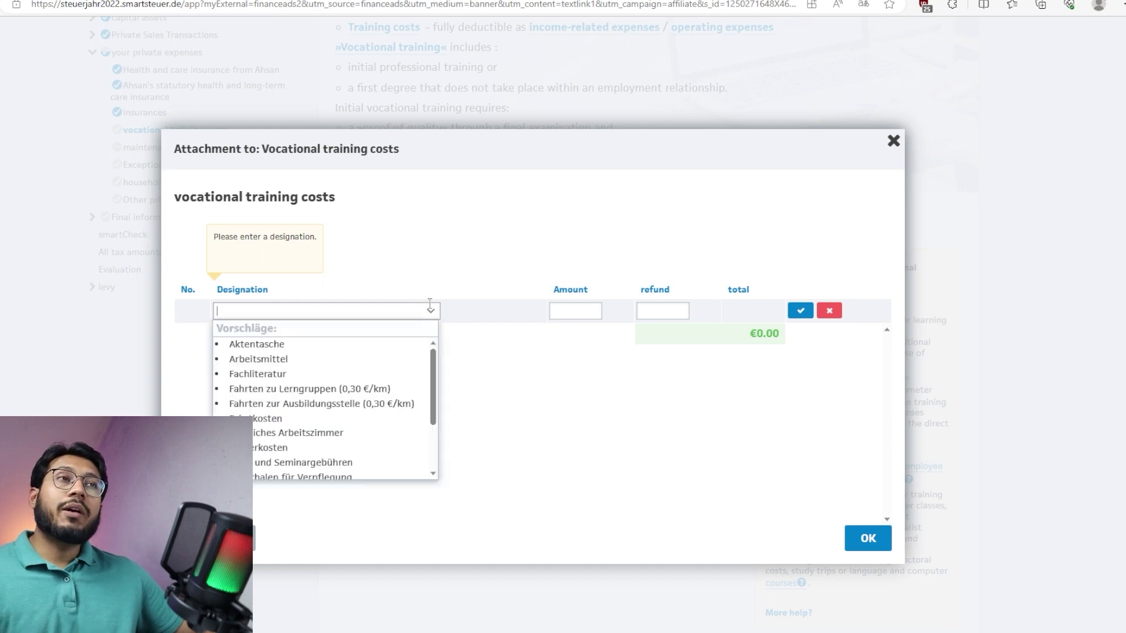
scroll(360, 380, down, 1)
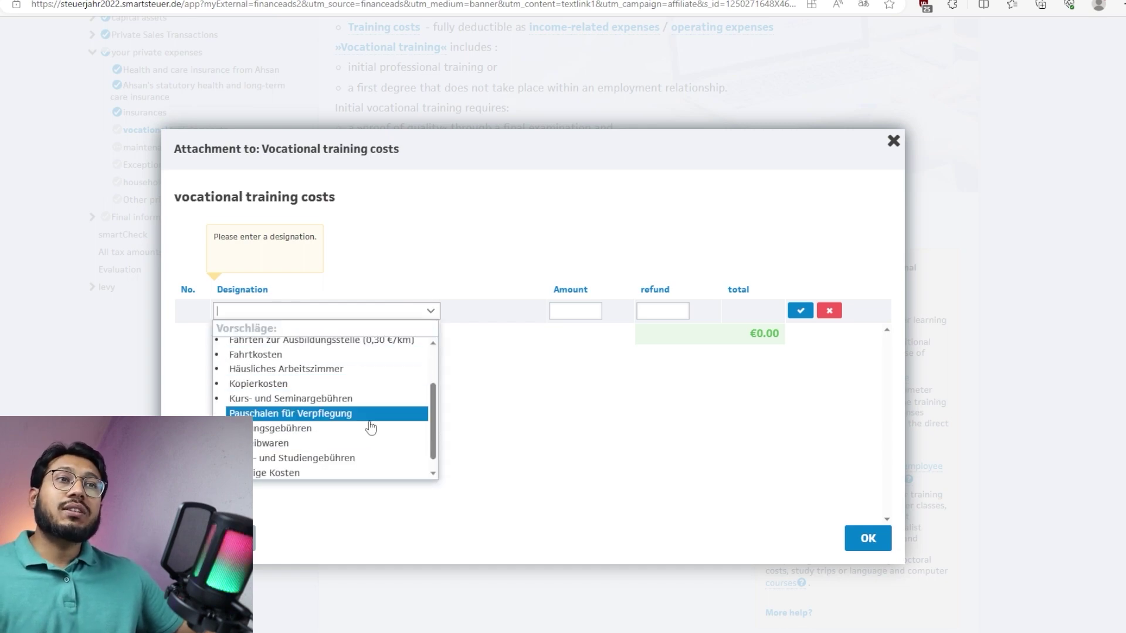
click(531, 473)
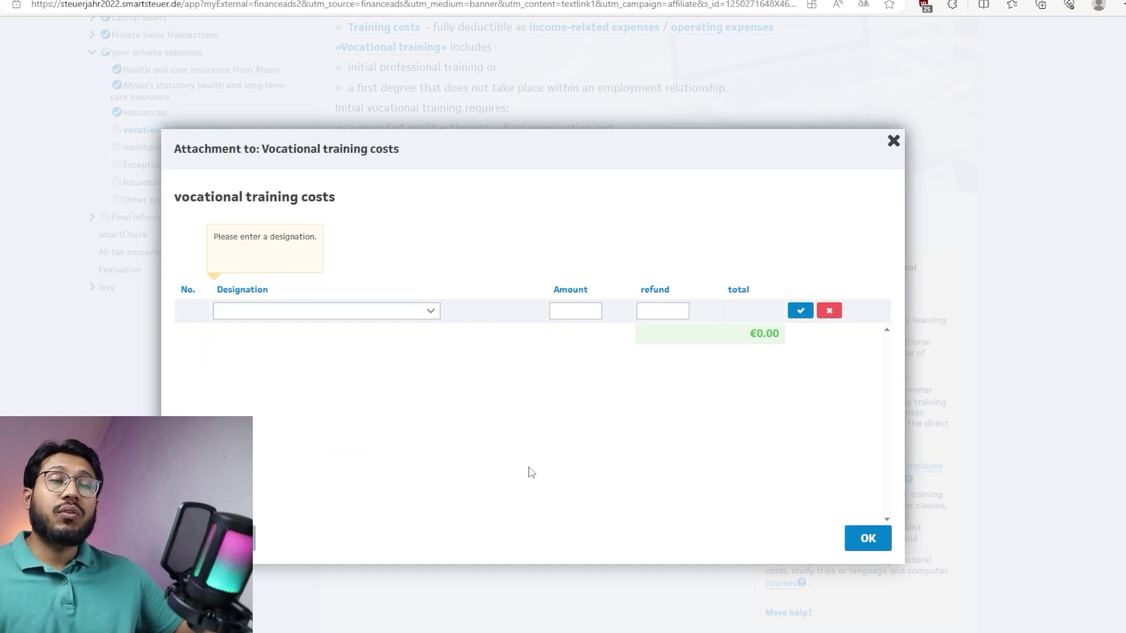
click(264, 318)
click(537, 421)
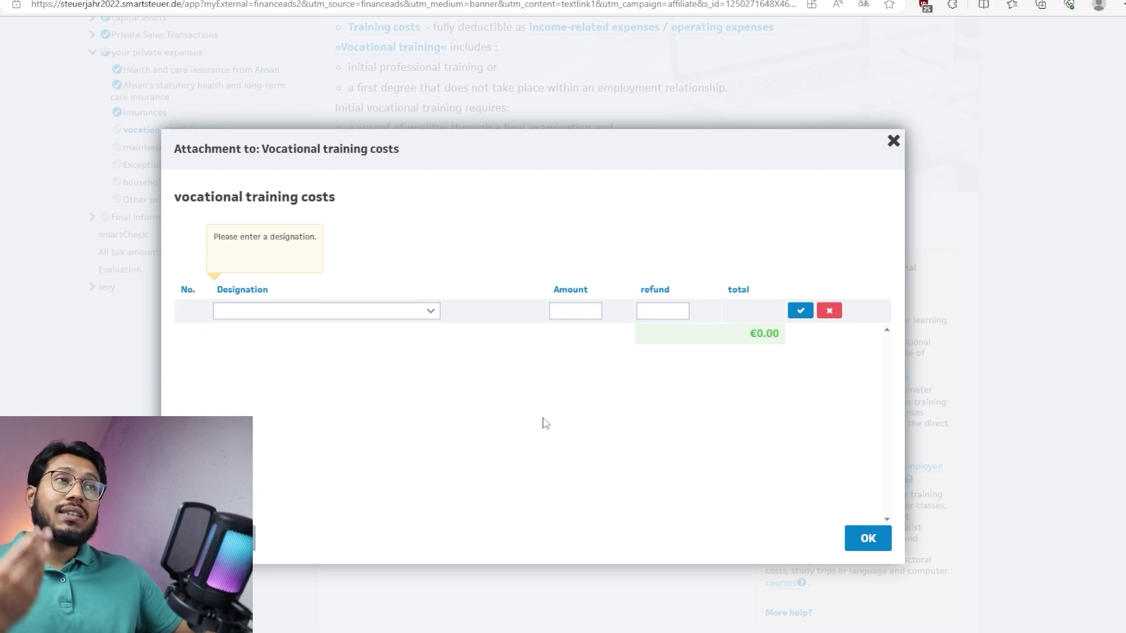
key(Escape)
Step: Continue to maintenance for people in need, set the number of households supported to 1, and continue
click(692, 312)
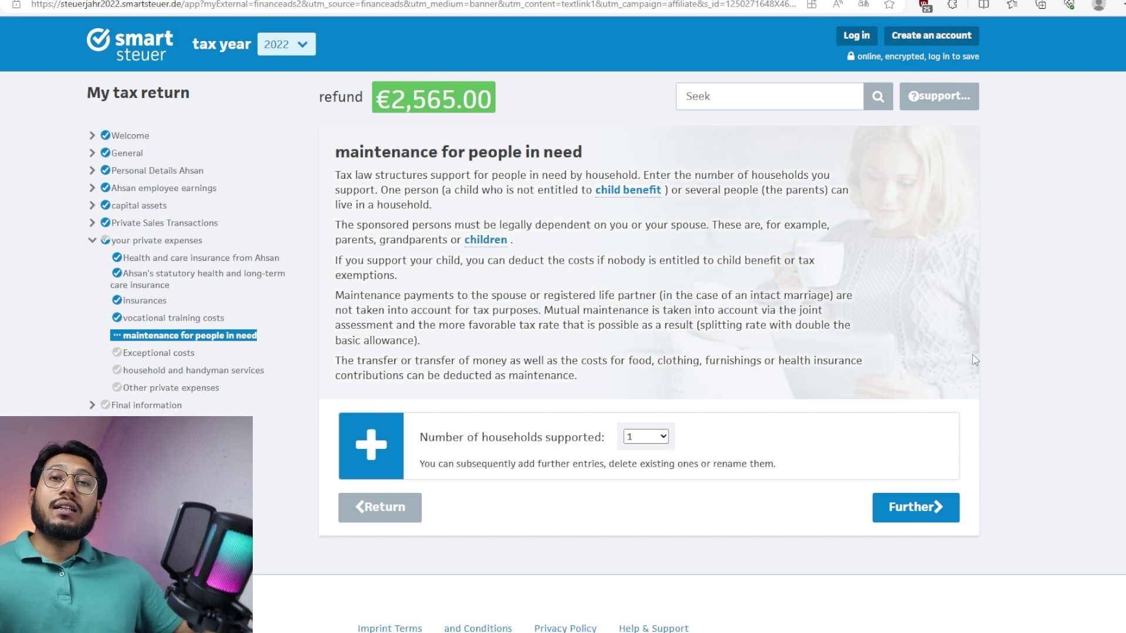
click(664, 437)
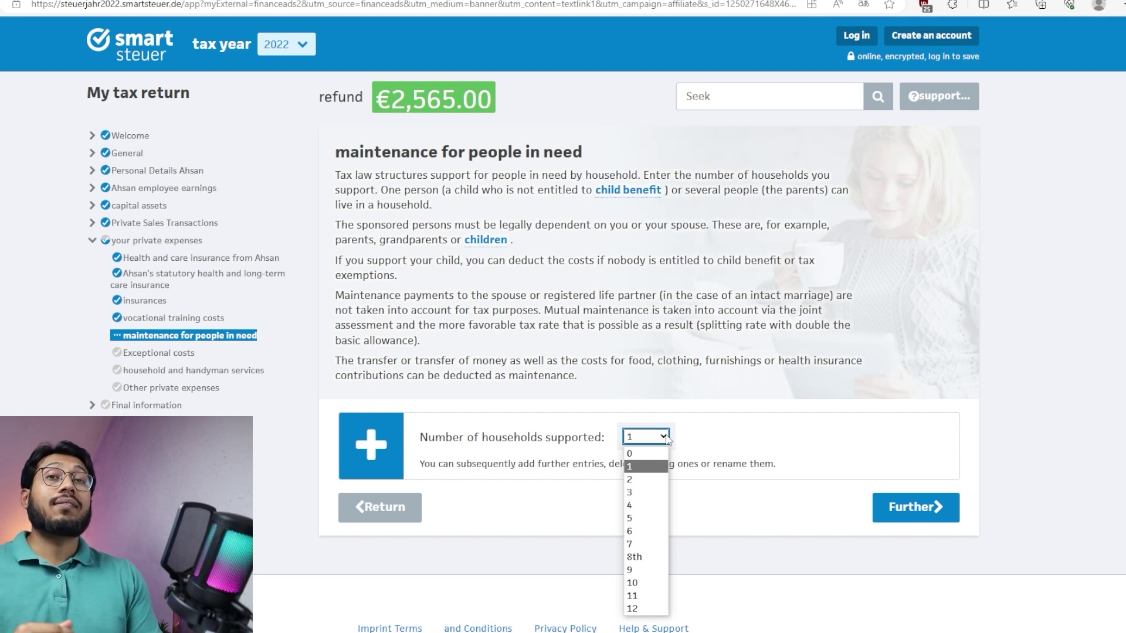
click(651, 454)
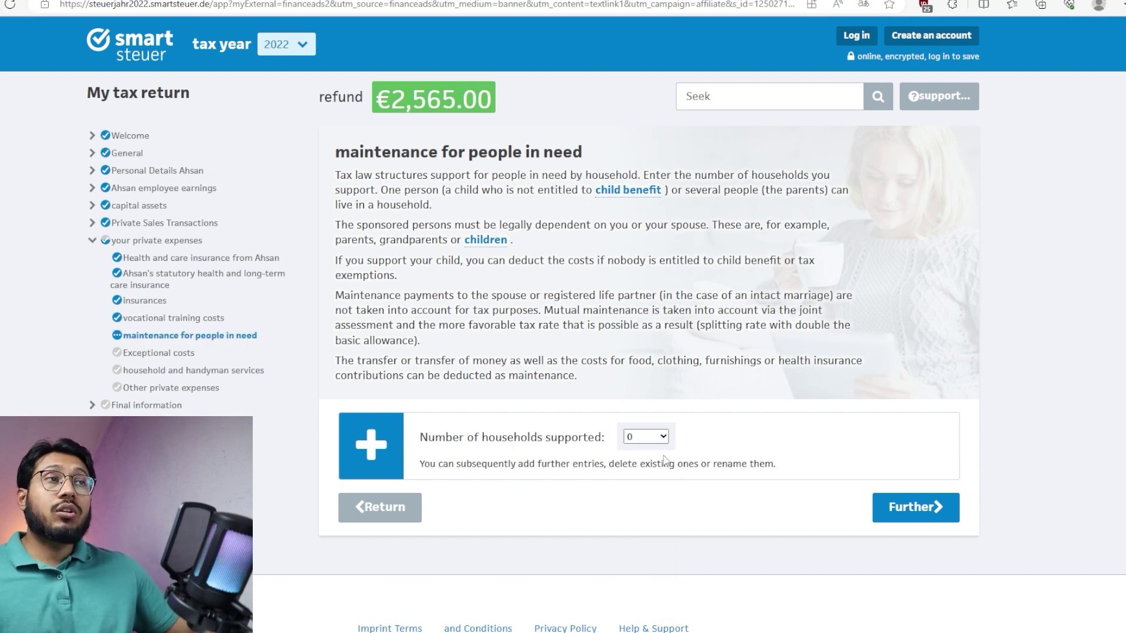
click(666, 438)
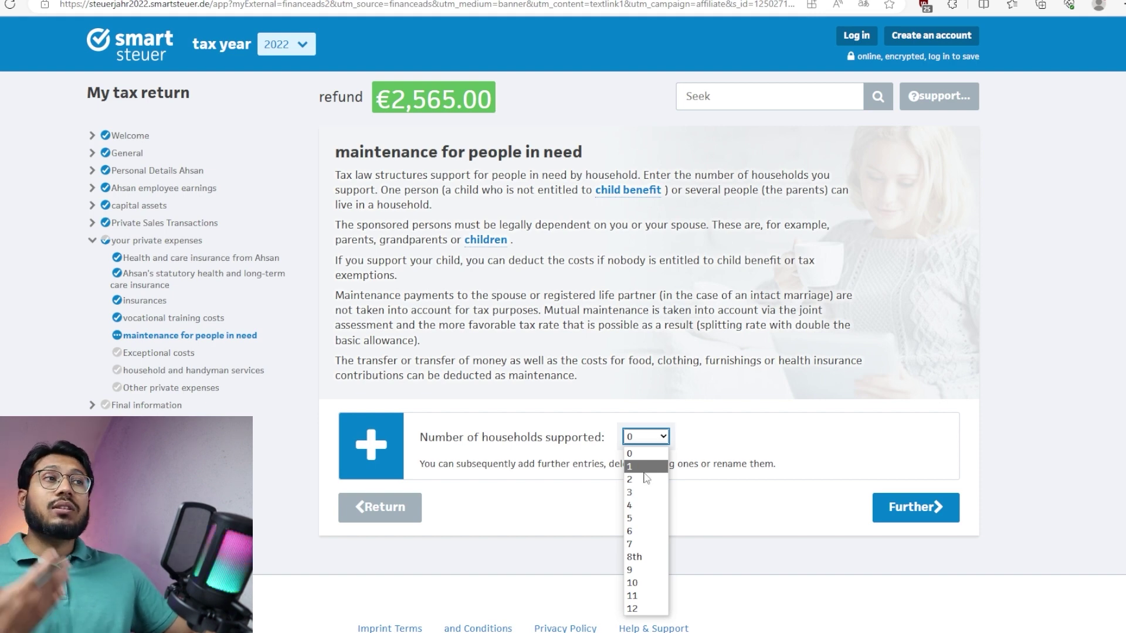
triple_click(643, 467)
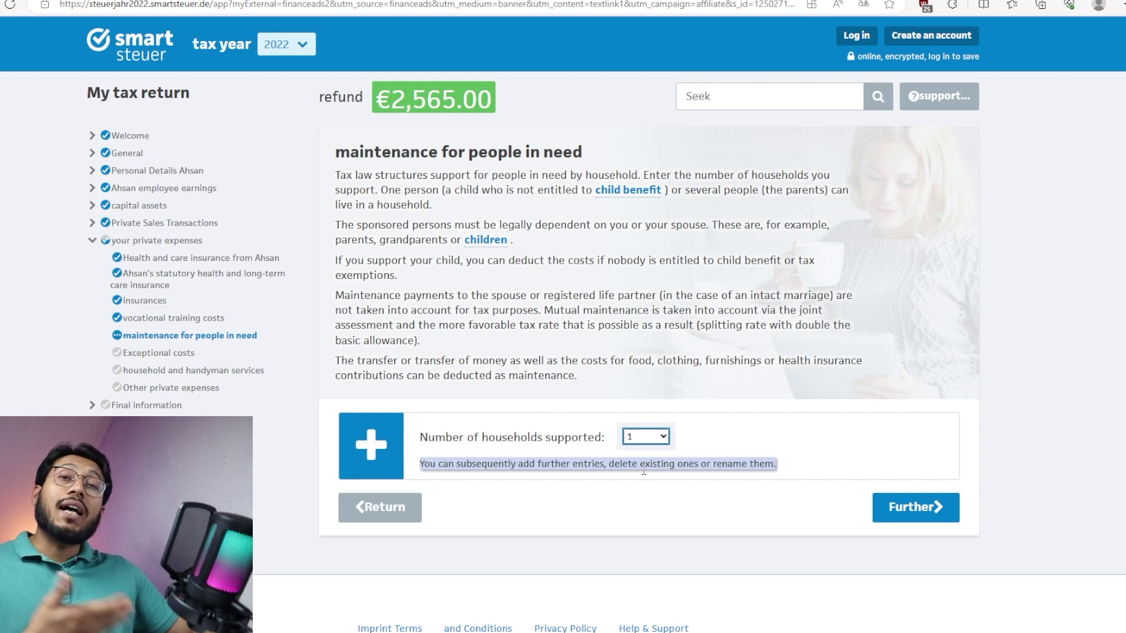
click(915, 505)
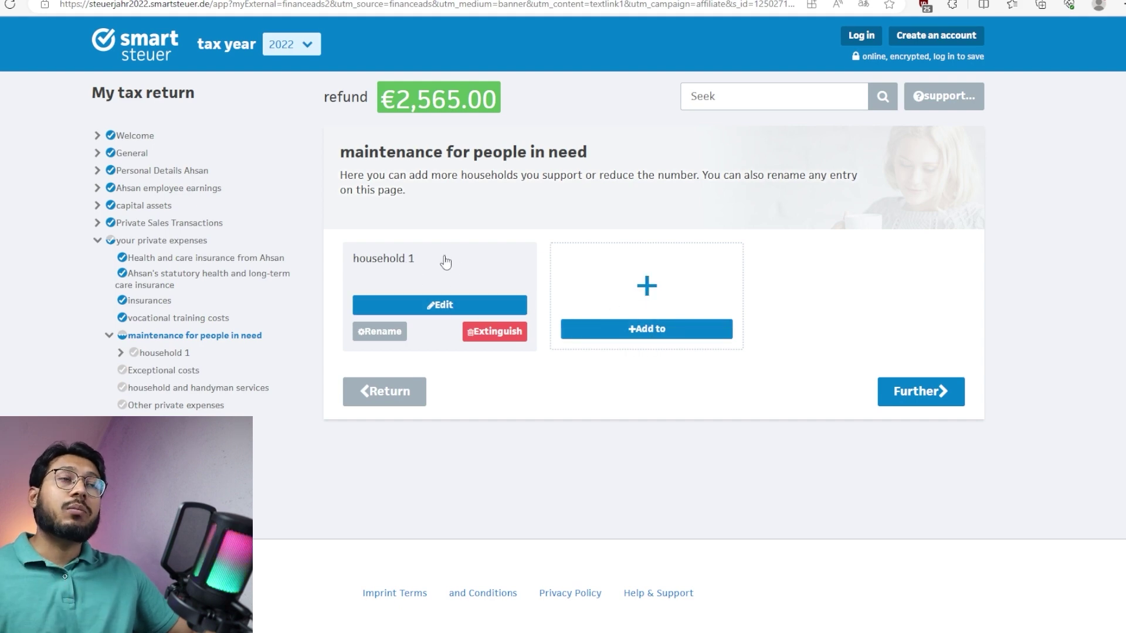
Step: Edit household 1 with its street, ZIP code and place, Pakistan as the state, and 2 people in the household, and continue
click(404, 273)
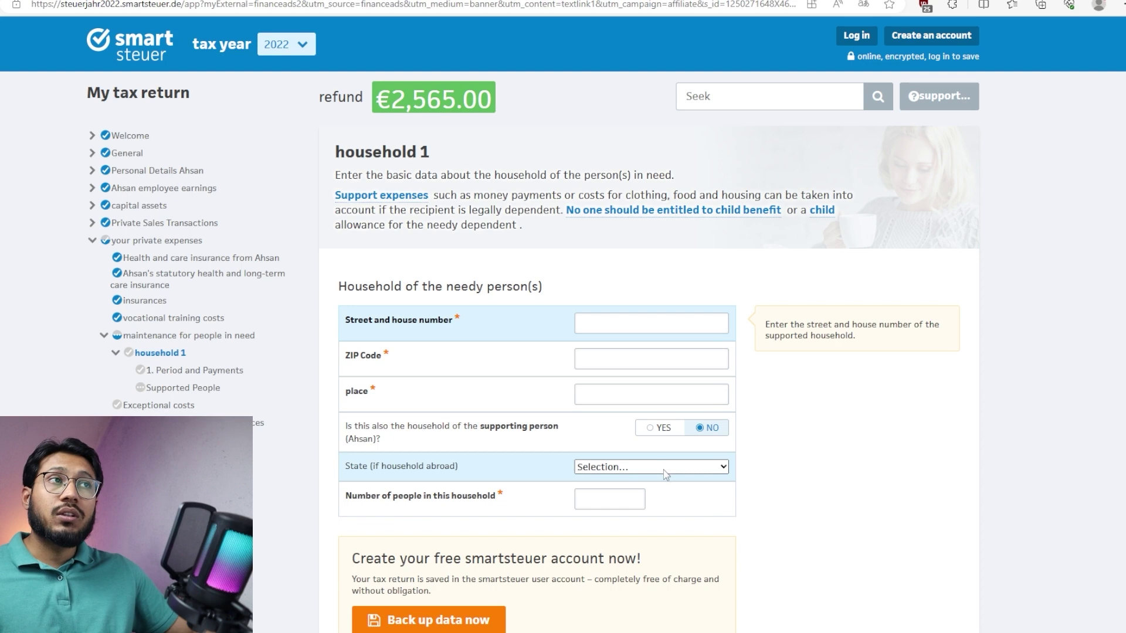
click(598, 316)
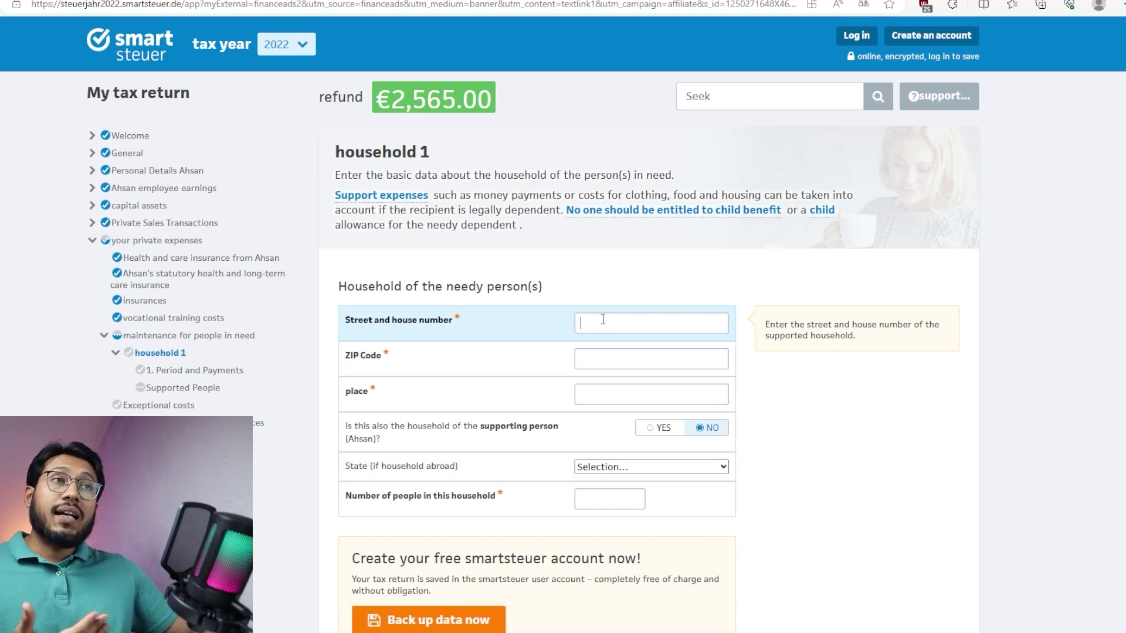
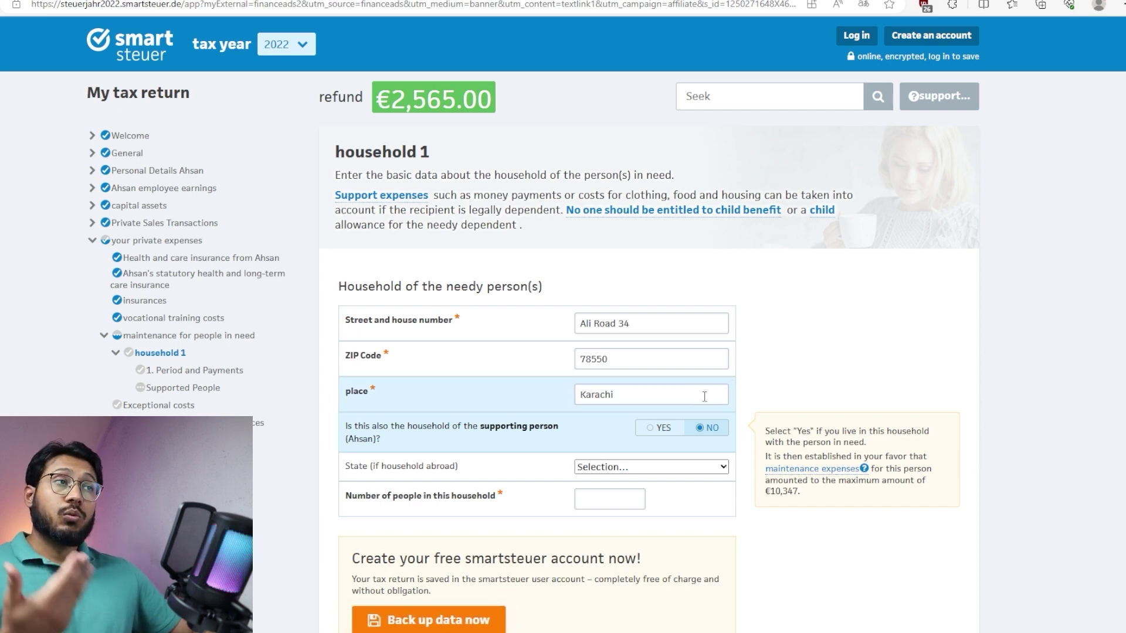
click(695, 466)
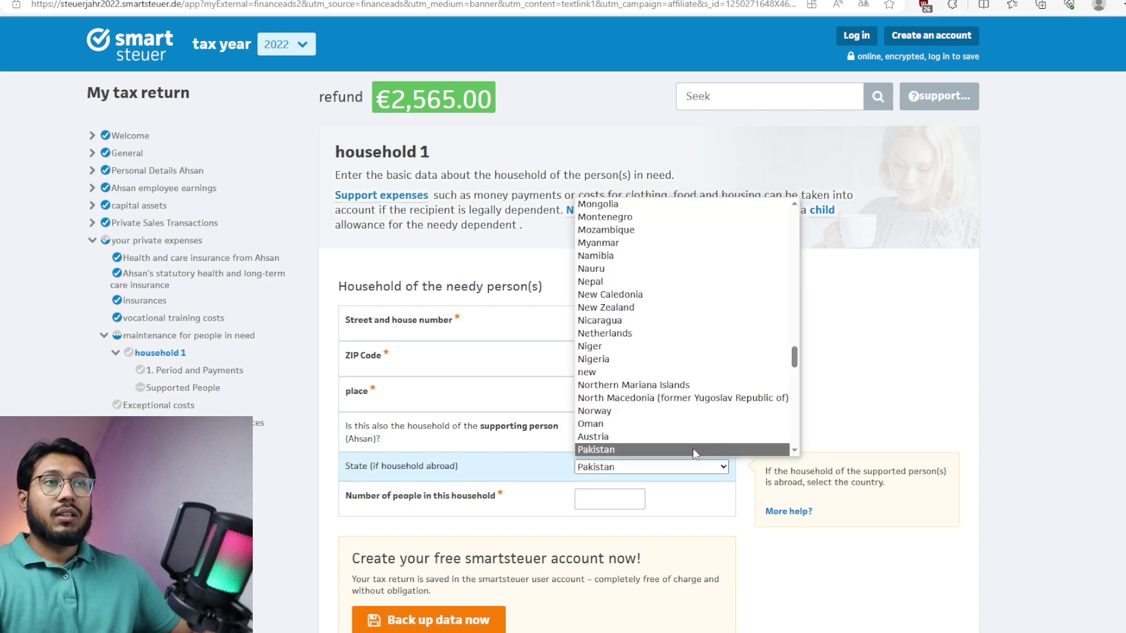
click(691, 448)
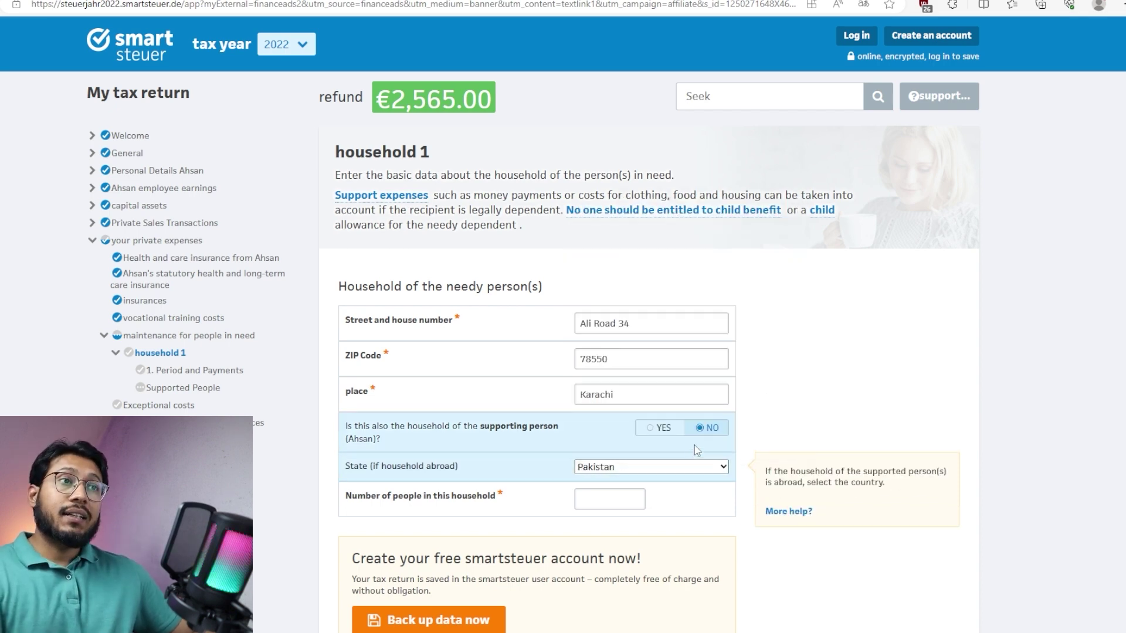
click(596, 504)
text(2)
scroll(796, 453, down, 3)
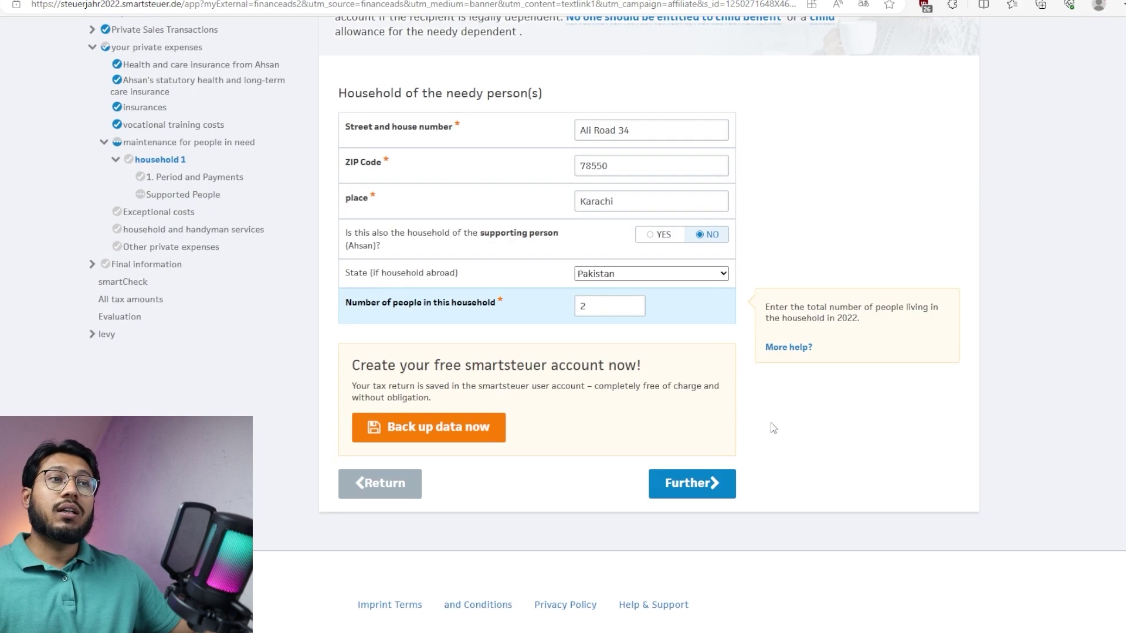
click(702, 487)
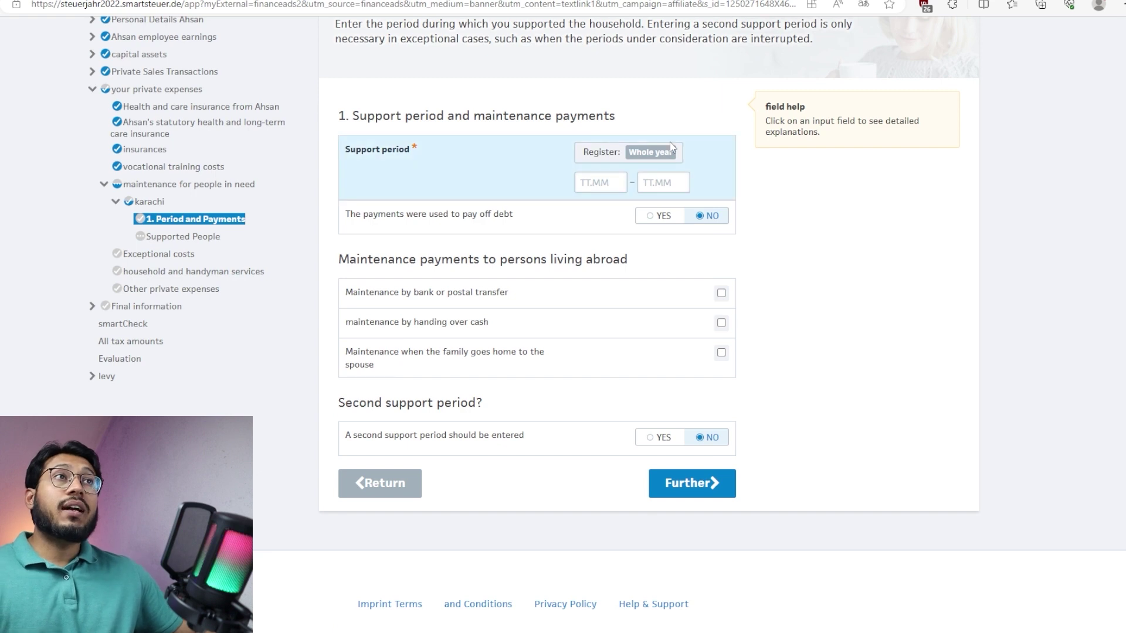
Step: Set the support period to the whole year and mark maintenance by bank or postal transfer
click(657, 154)
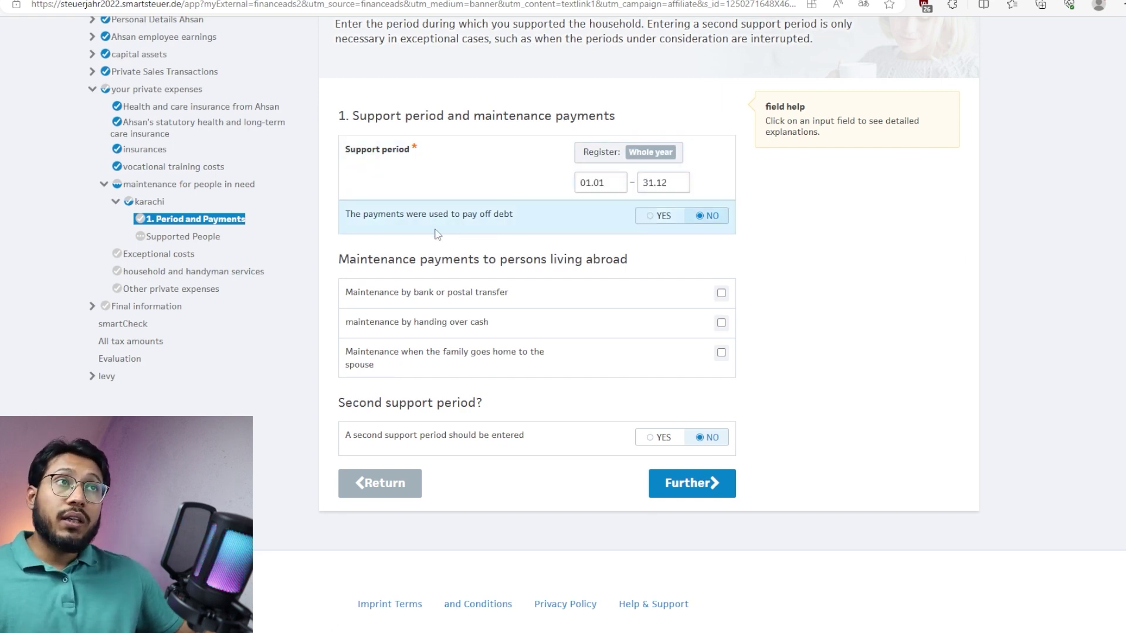
mouse_move(492, 235)
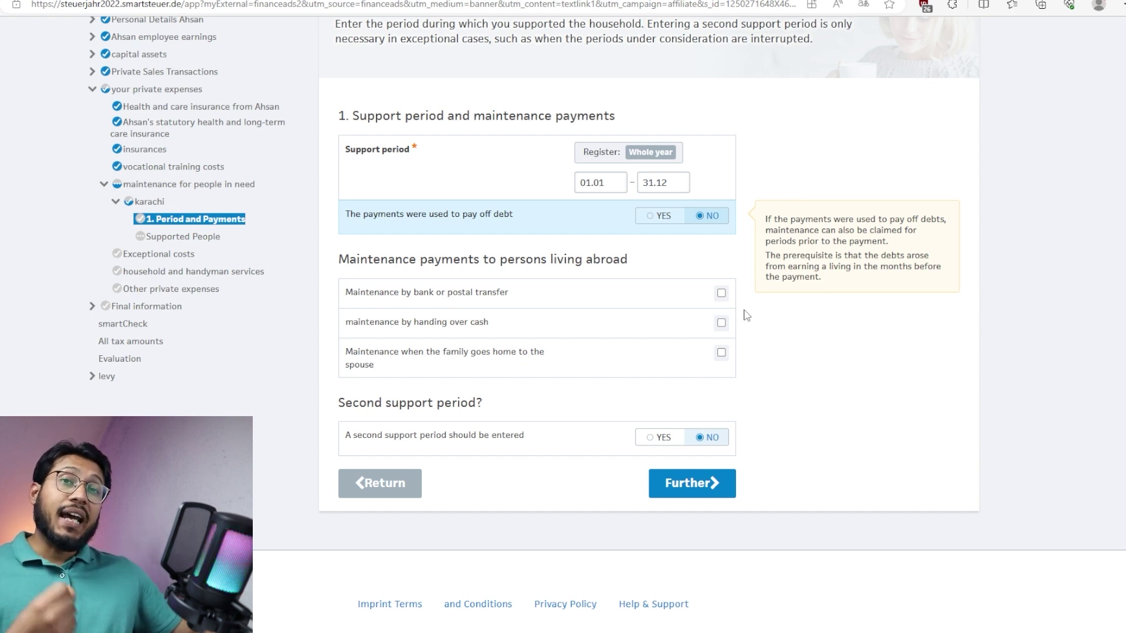
click(721, 293)
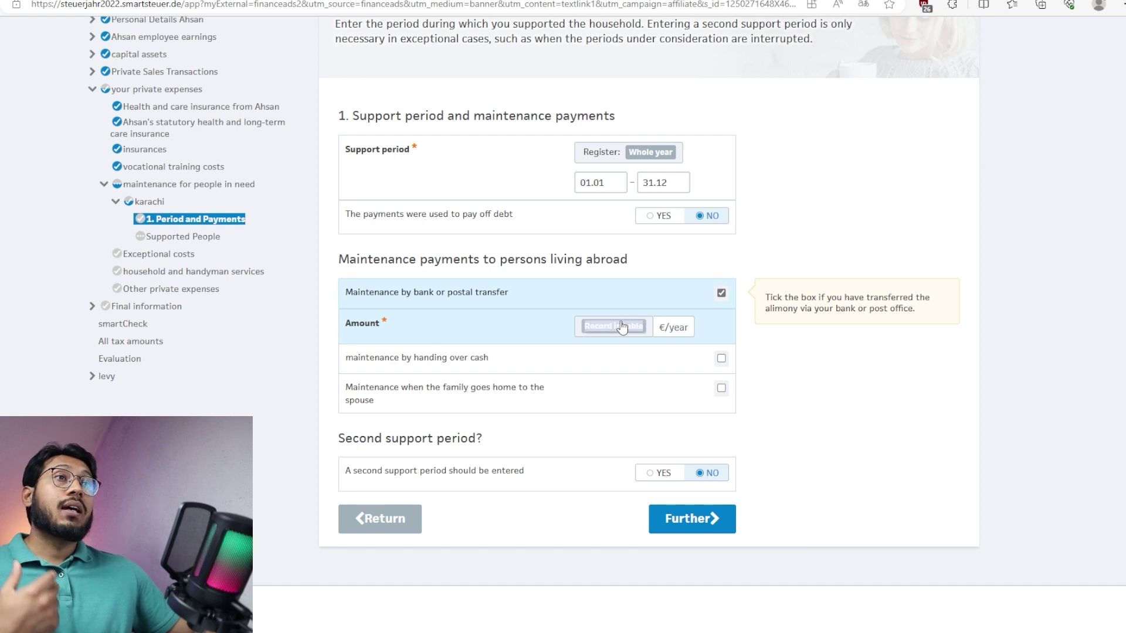
Step: Record a maintenance payment in the amount table with designation "Father Habib Bank", number 12 and amount 100 euros, and save the row
click(622, 326)
click(351, 319)
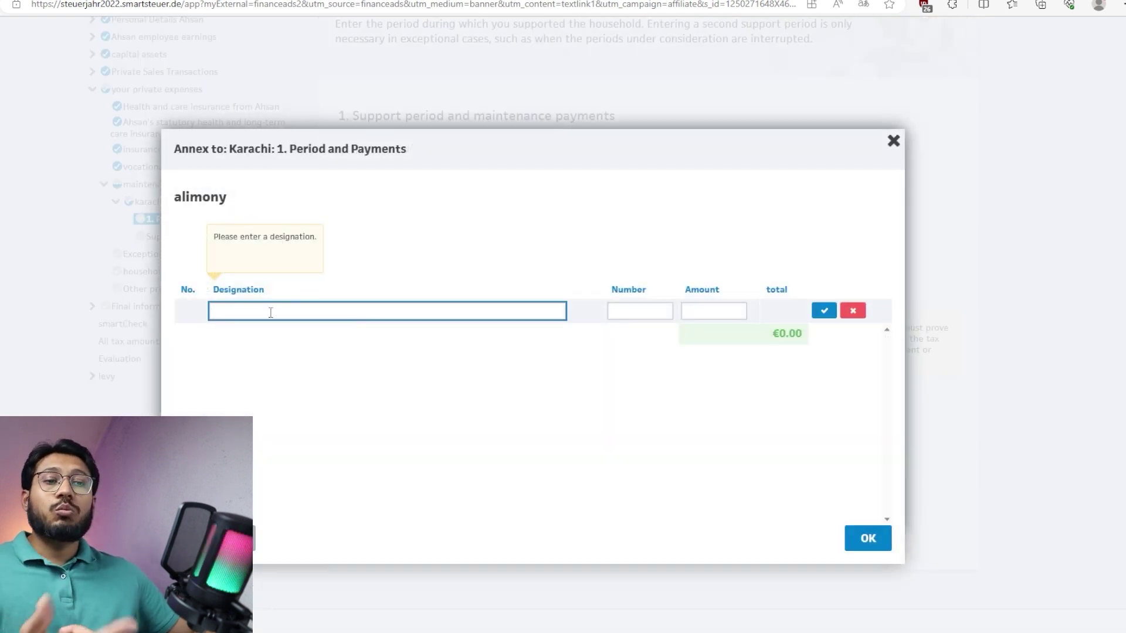
text(ather Hab)
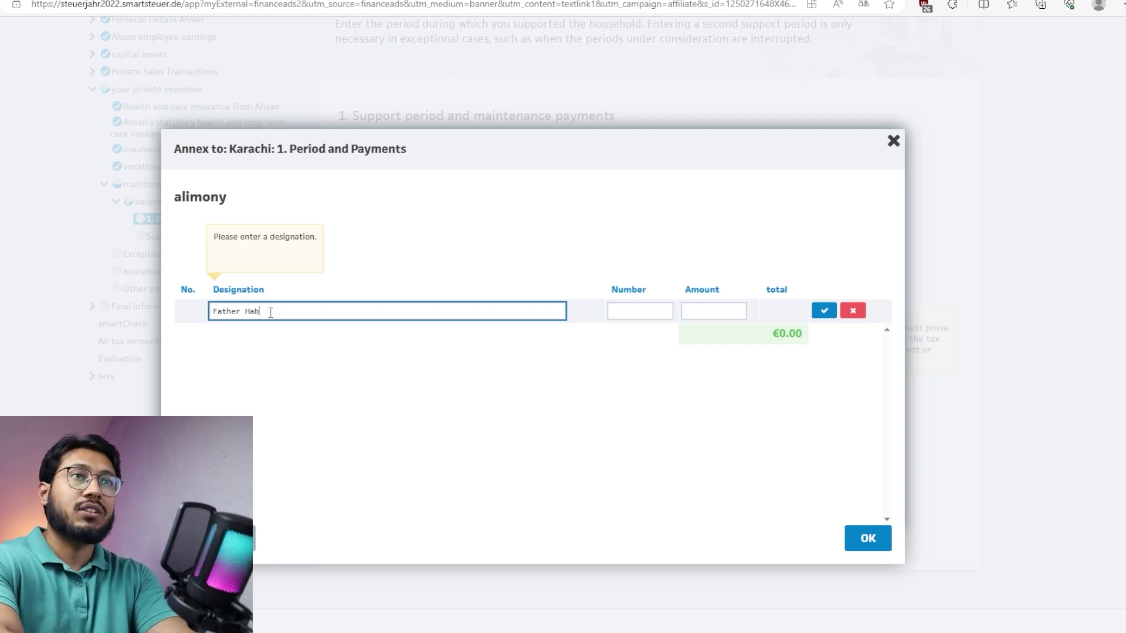
text(ib Bank)
click(619, 313)
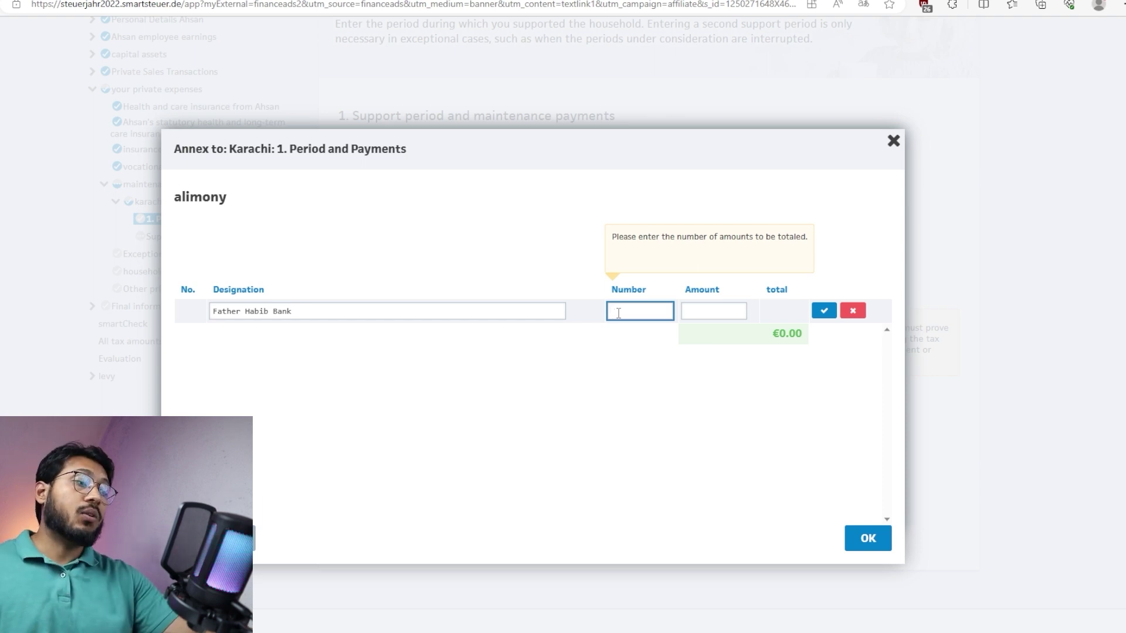
click(691, 319)
text(100)
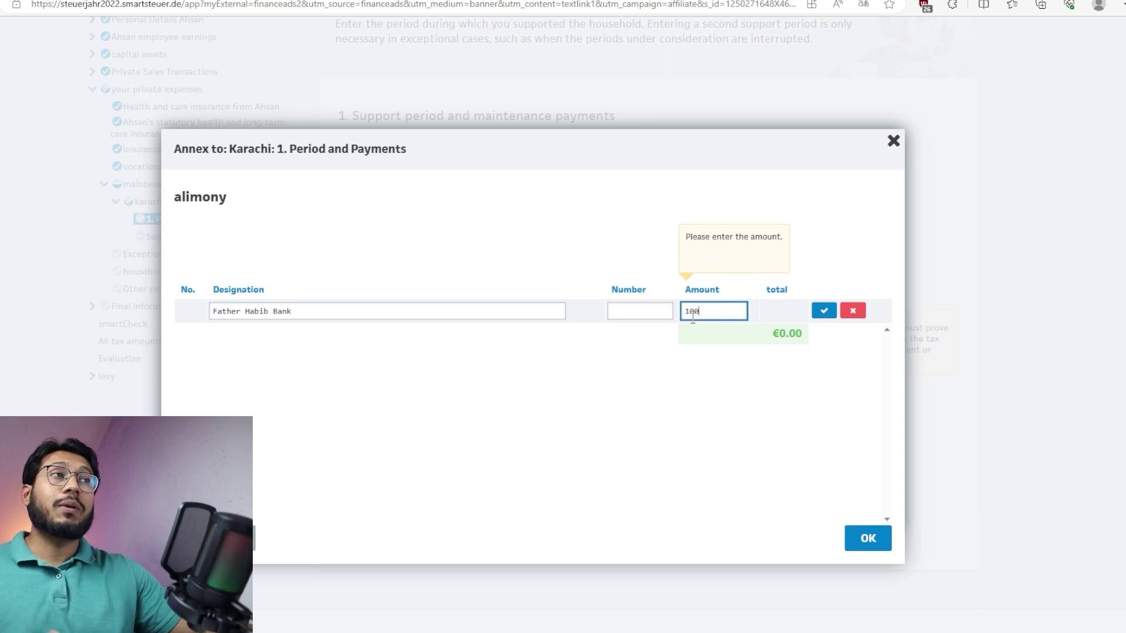
click(652, 318)
text(12)
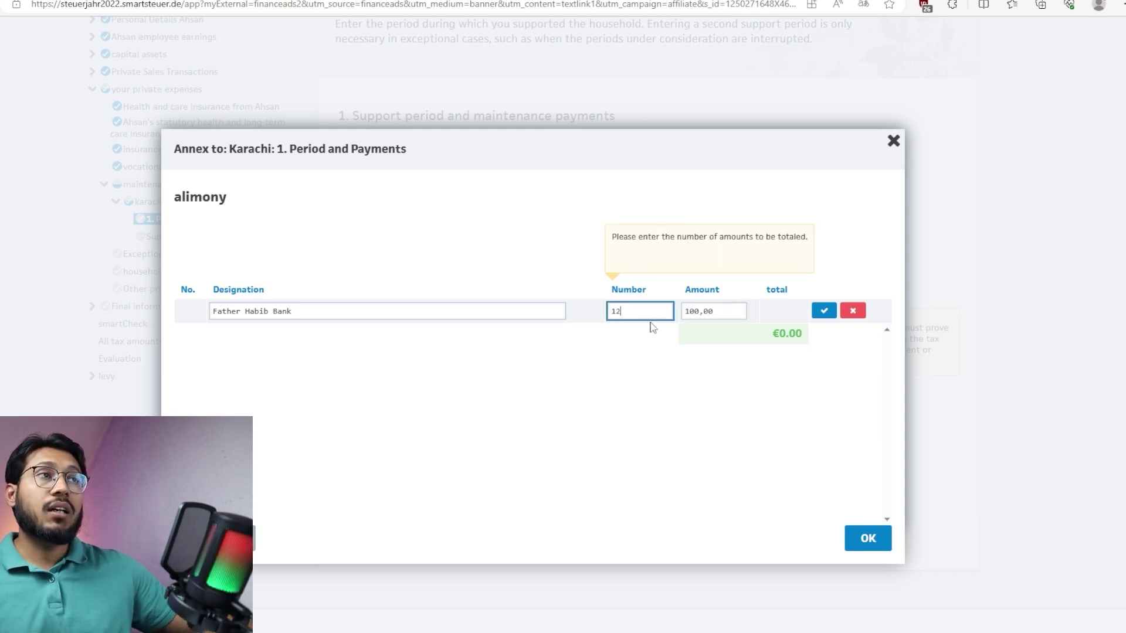
click(826, 313)
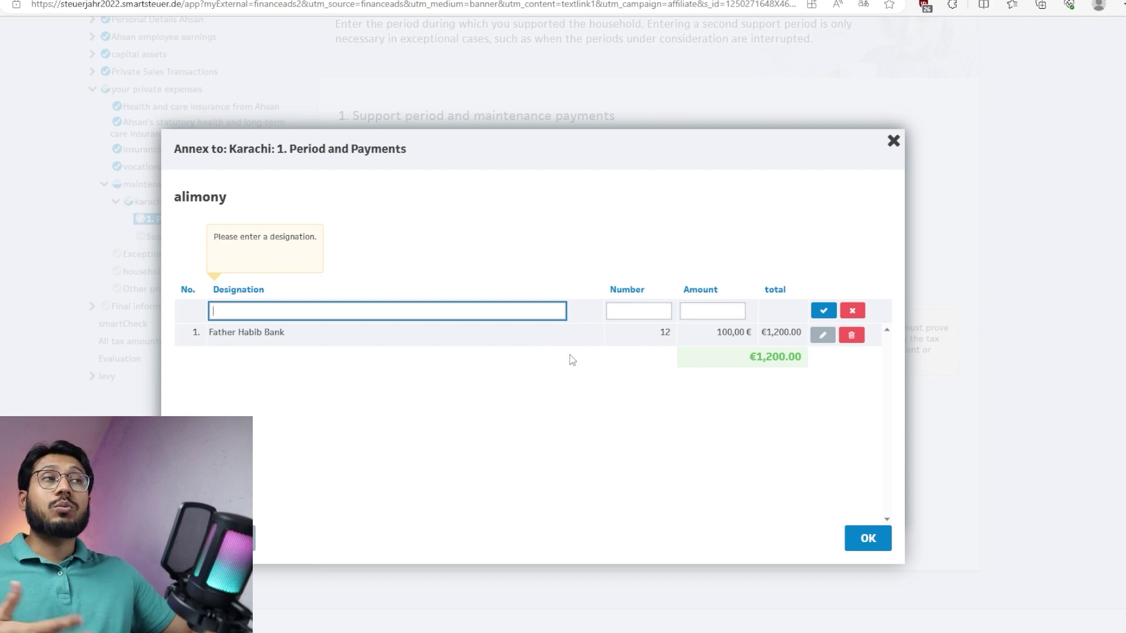
Step: Accept the maintenance payment table without another row, leave the cash and family trip options unmarked, and continue to the supported people
click(716, 313)
click(627, 309)
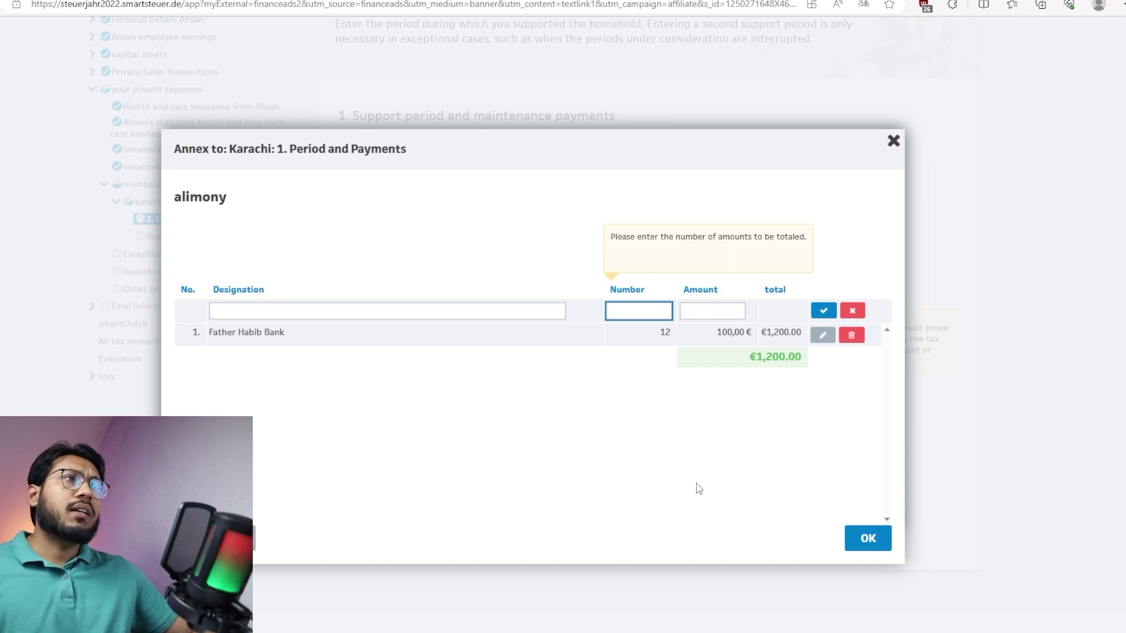
click(866, 539)
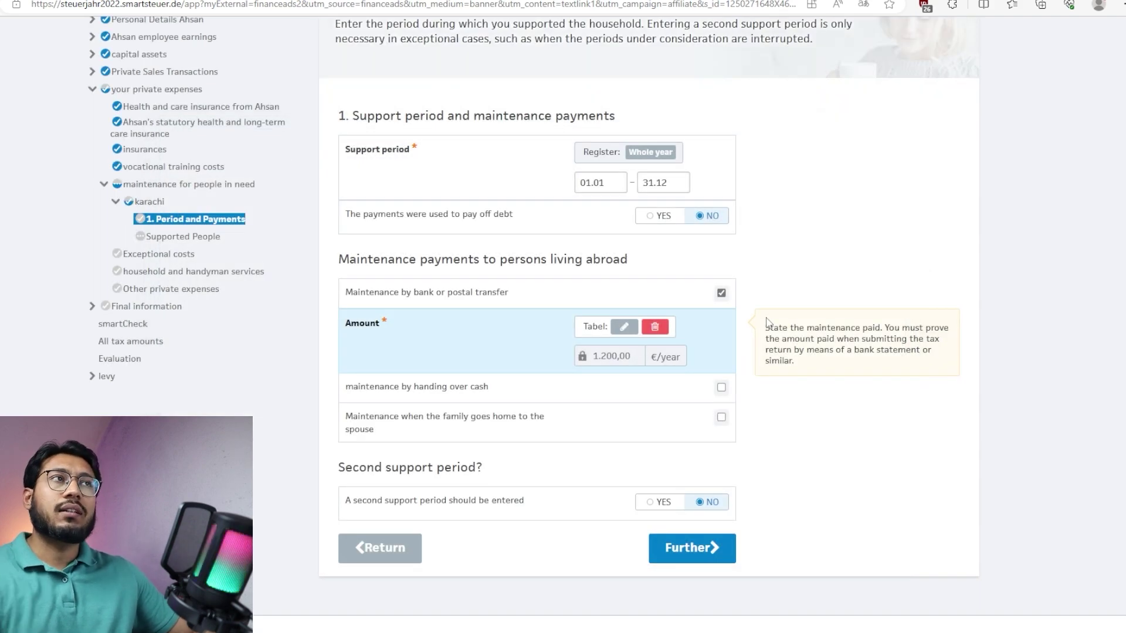
scroll(737, 496, down, 2)
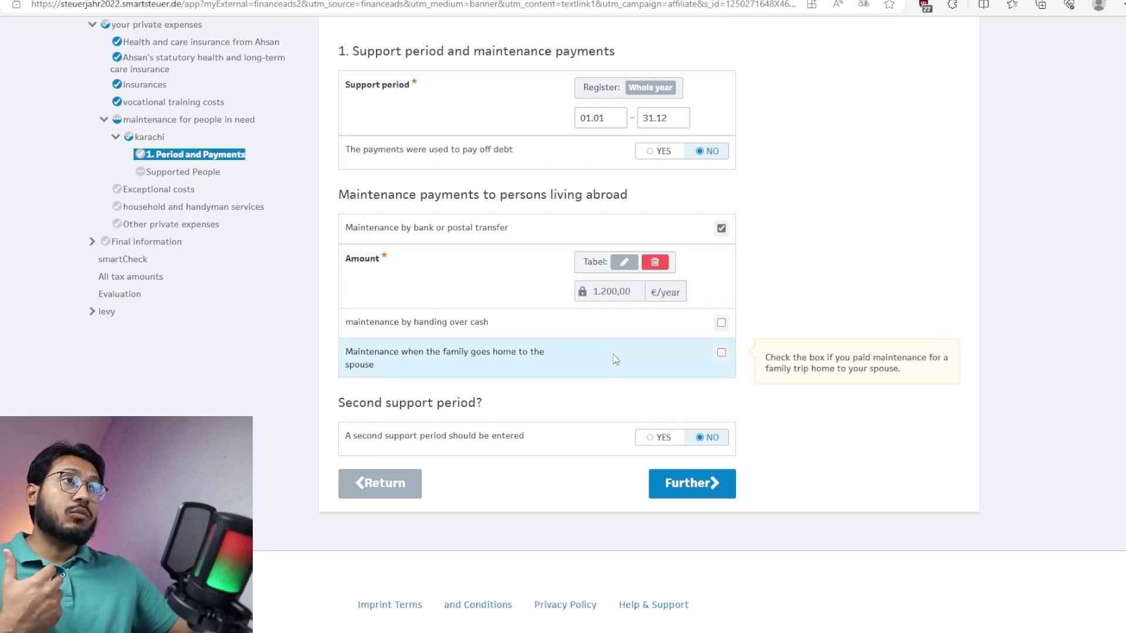
click(702, 488)
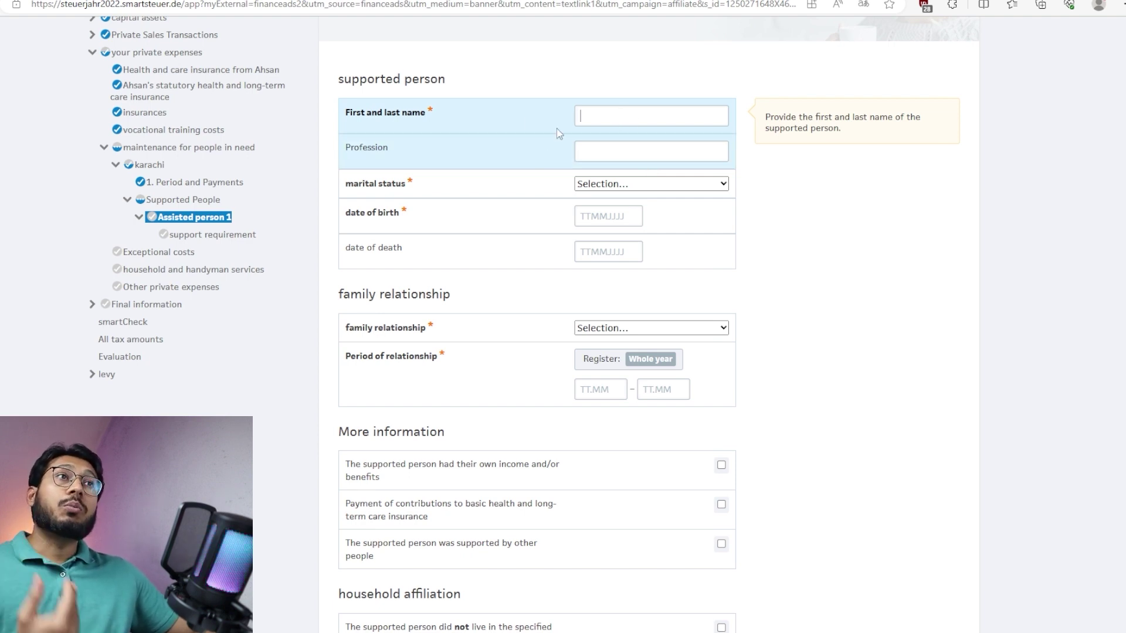
Step: Enter the supported person's full name and date of birth, and set the marital status to married/civil partnership
text(Ahsan Ahsan)
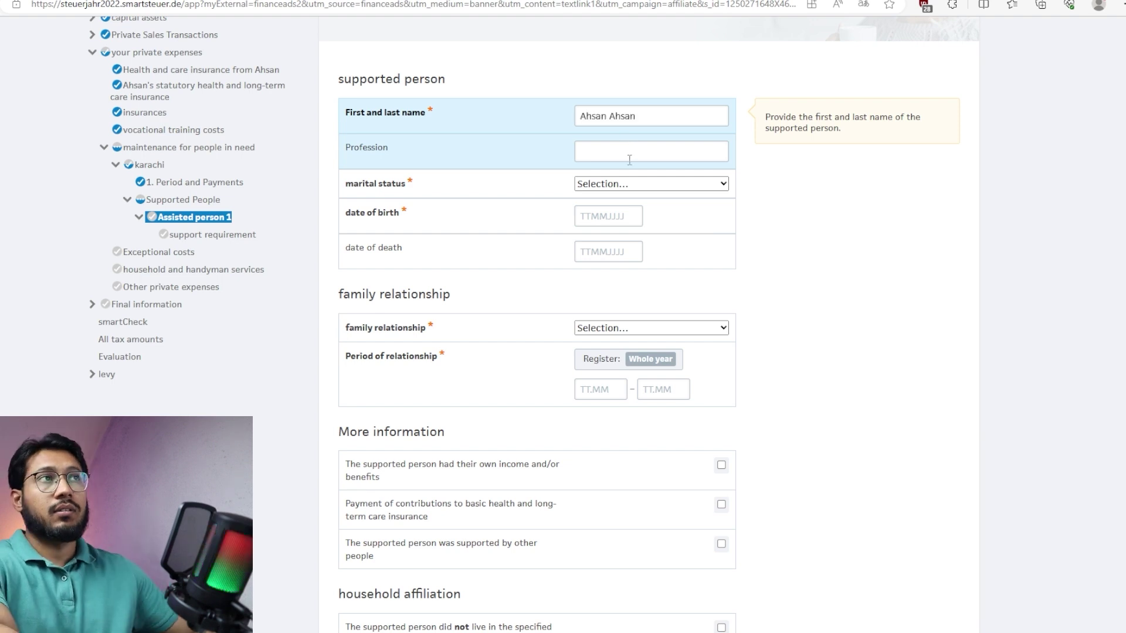
click(630, 160)
click(723, 184)
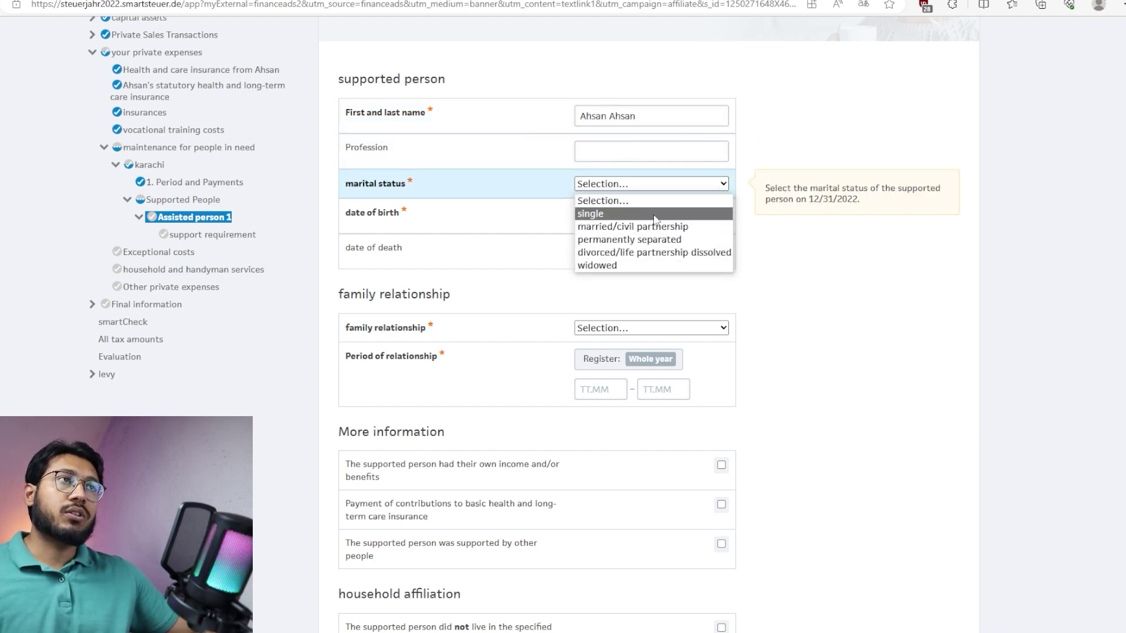
click(632, 226)
Step: Set the supported person's family relationship to Father and the period of relationship to the whole year
click(621, 328)
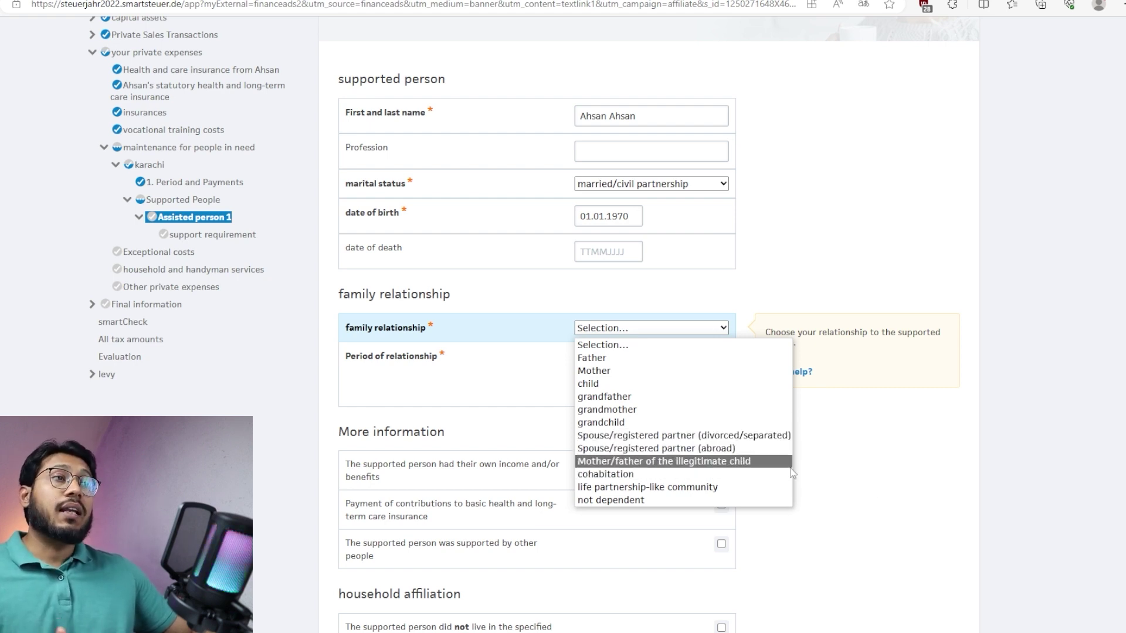
click(919, 488)
click(621, 328)
click(592, 358)
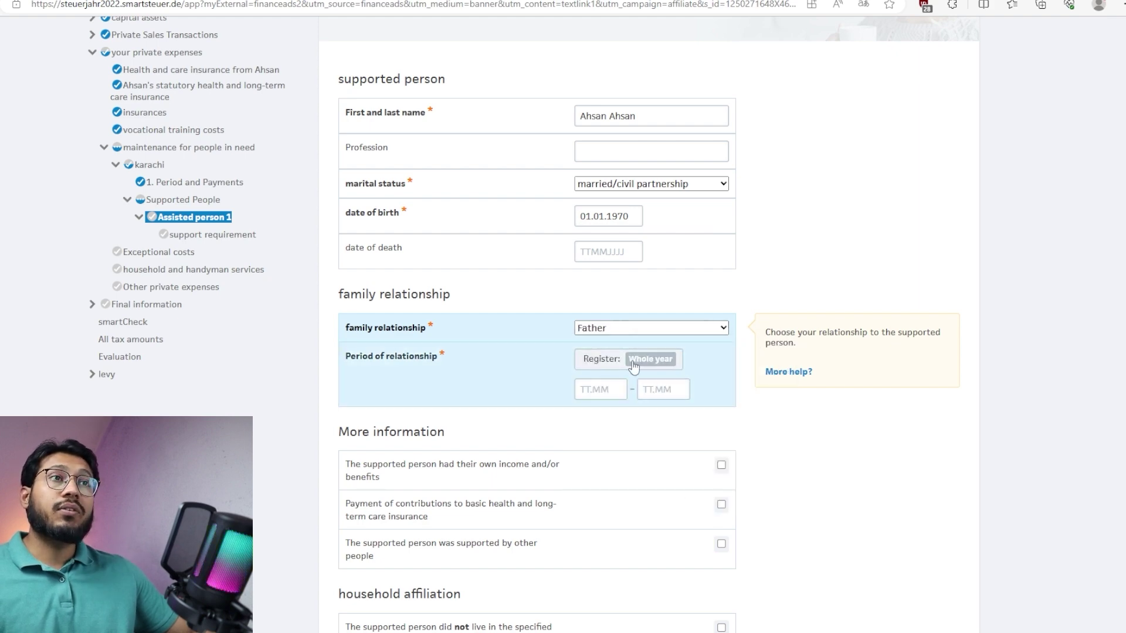
click(663, 364)
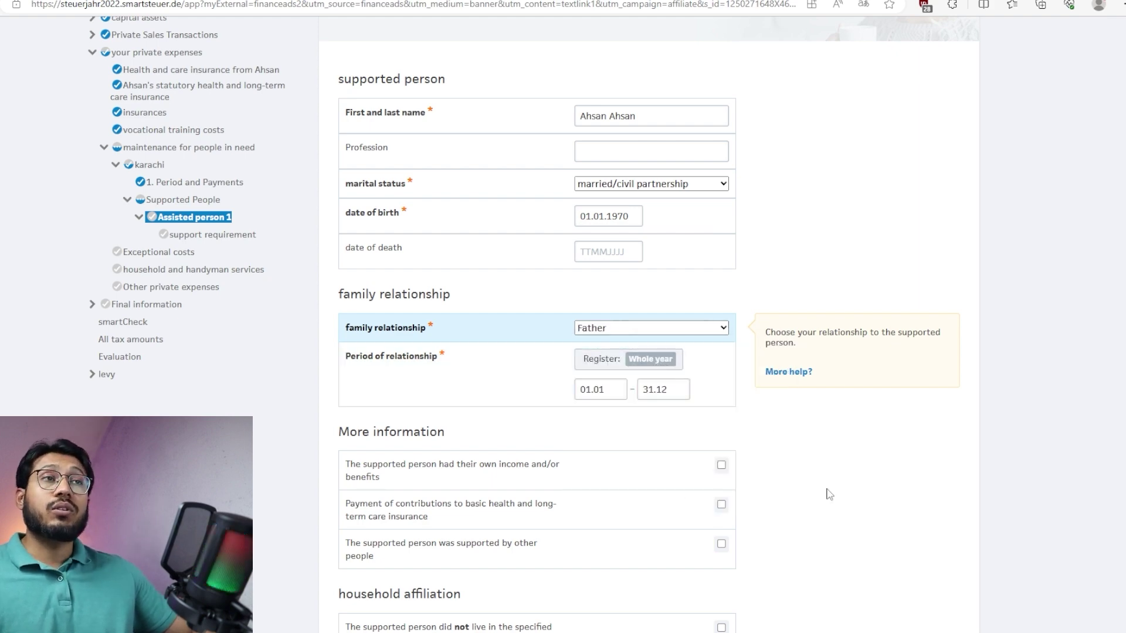
Step: Leave the supported person's own income unmarked, mark the confirmed declaration of maintenance as available, and continue to the support requirement
scroll(827, 491, down, 3)
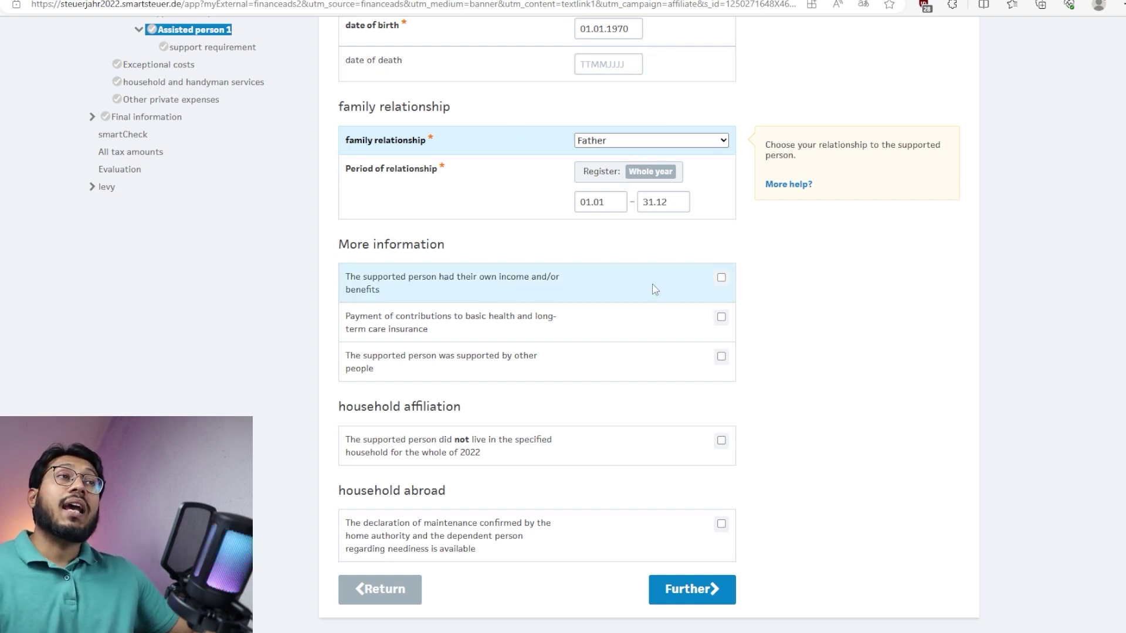
click(721, 278)
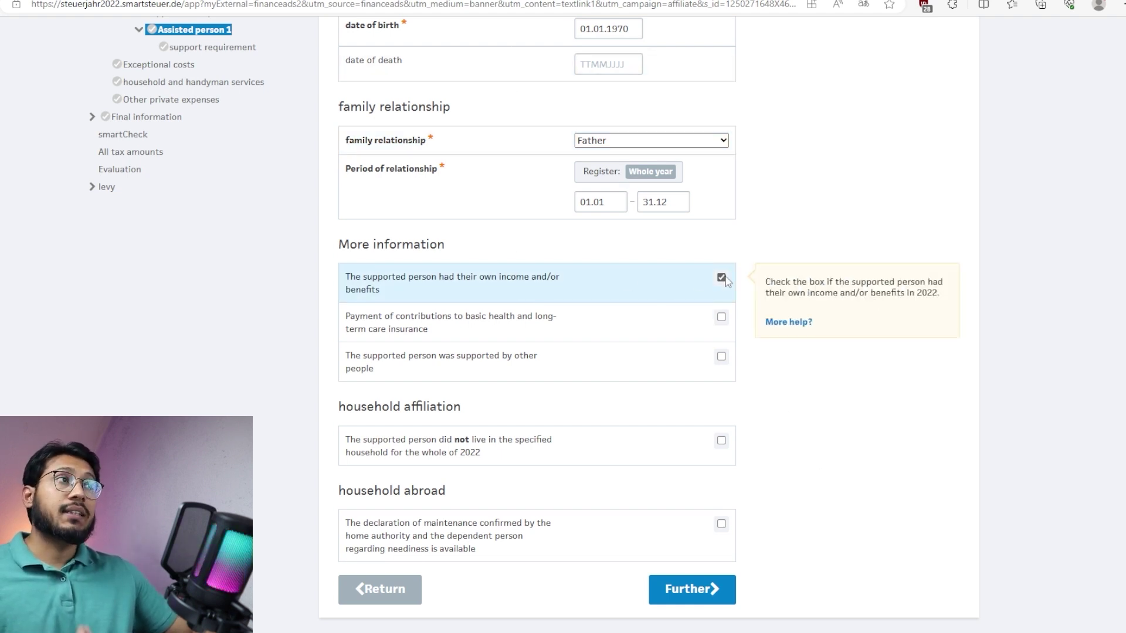
click(722, 278)
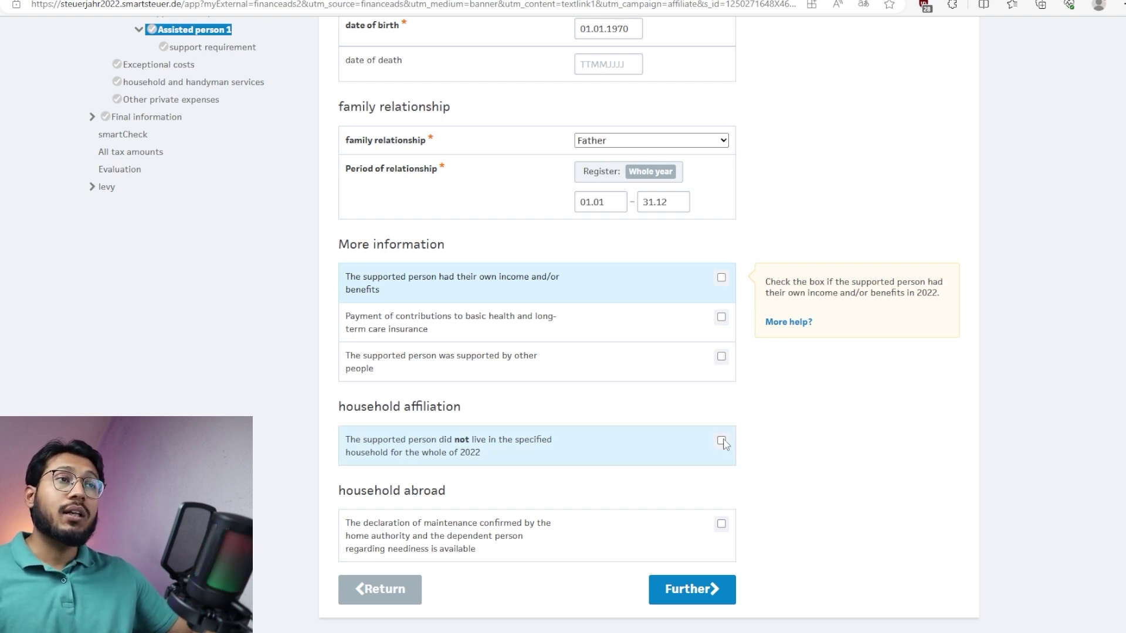
scroll(723, 444, down, 2)
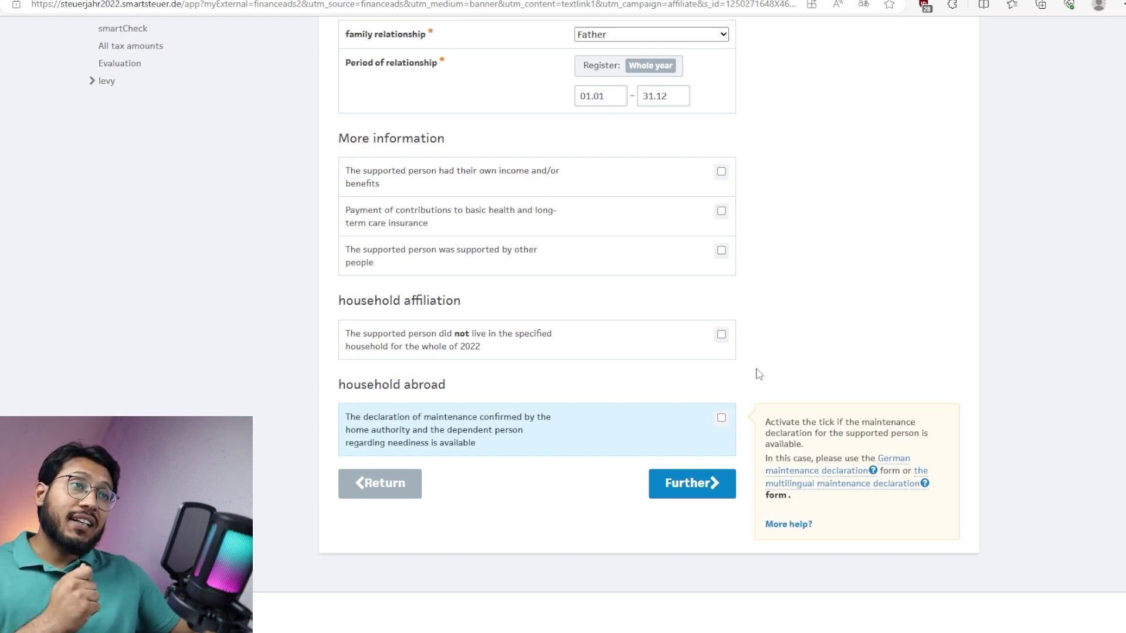
click(721, 418)
click(700, 496)
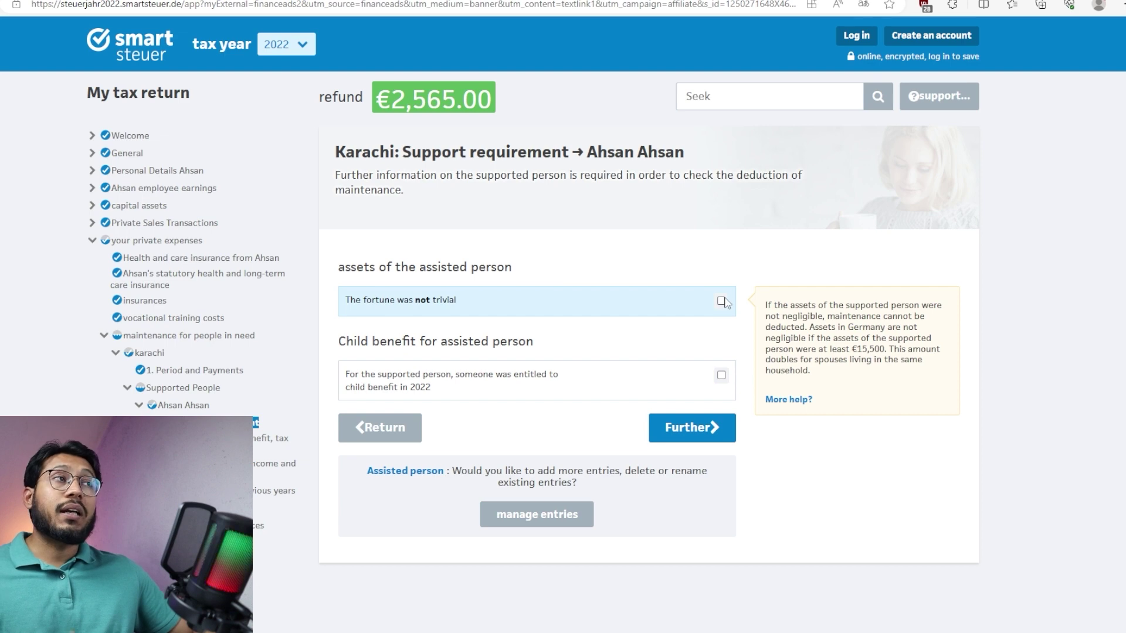
Step: Leave the non-trivial fortune and child benefit options unmarked for the supported person, and continue
click(722, 301)
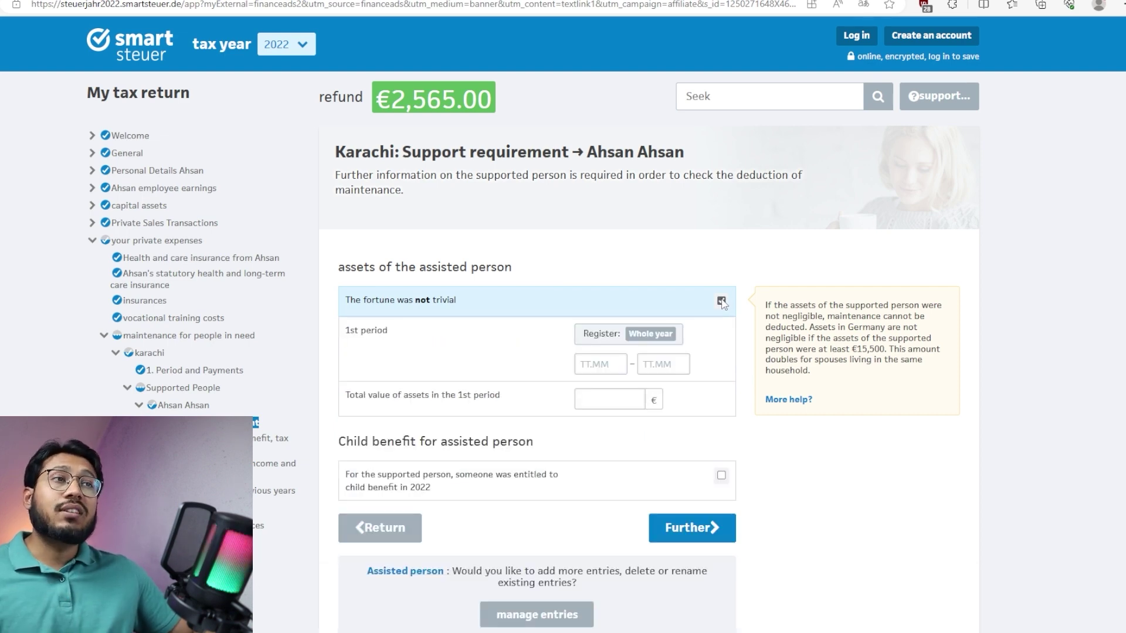
click(722, 301)
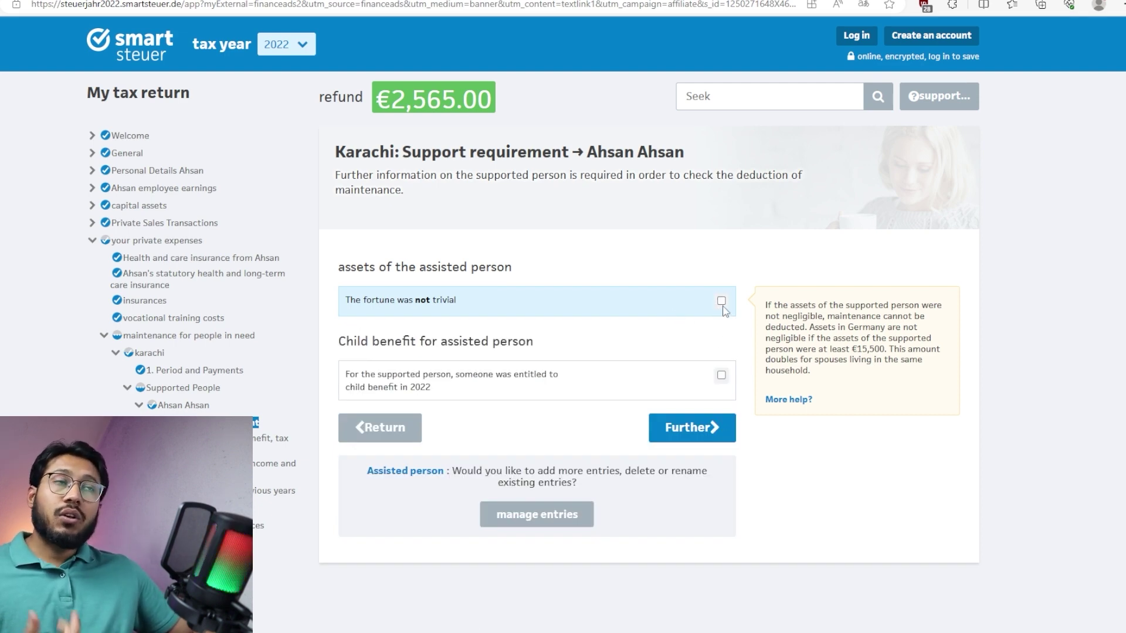
click(698, 432)
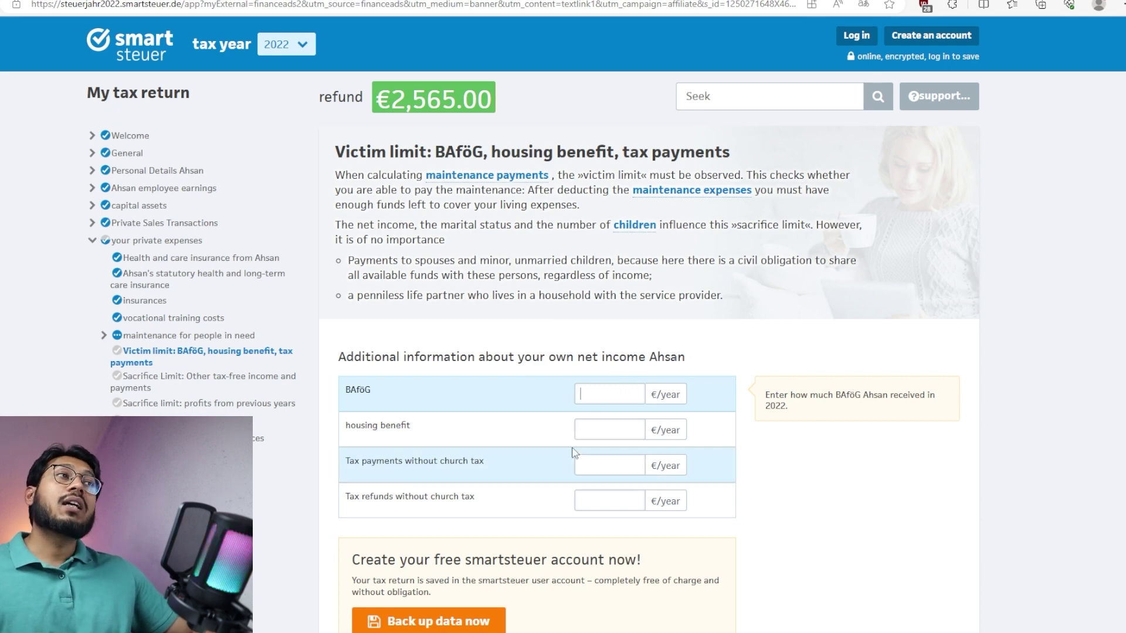
Step: Leave the BAföG, housing benefit, tax payment and tax refund amounts blank, and continue past exceptional costs with all answers at No
click(610, 427)
click(610, 466)
click(610, 500)
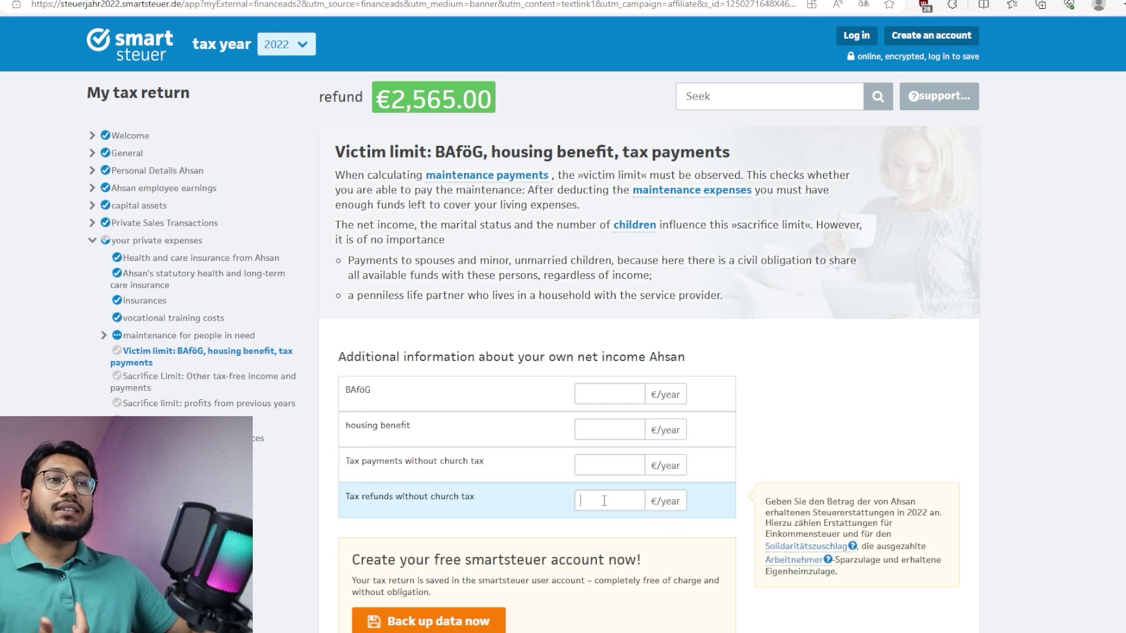
scroll(604, 498, down, 3)
click(692, 482)
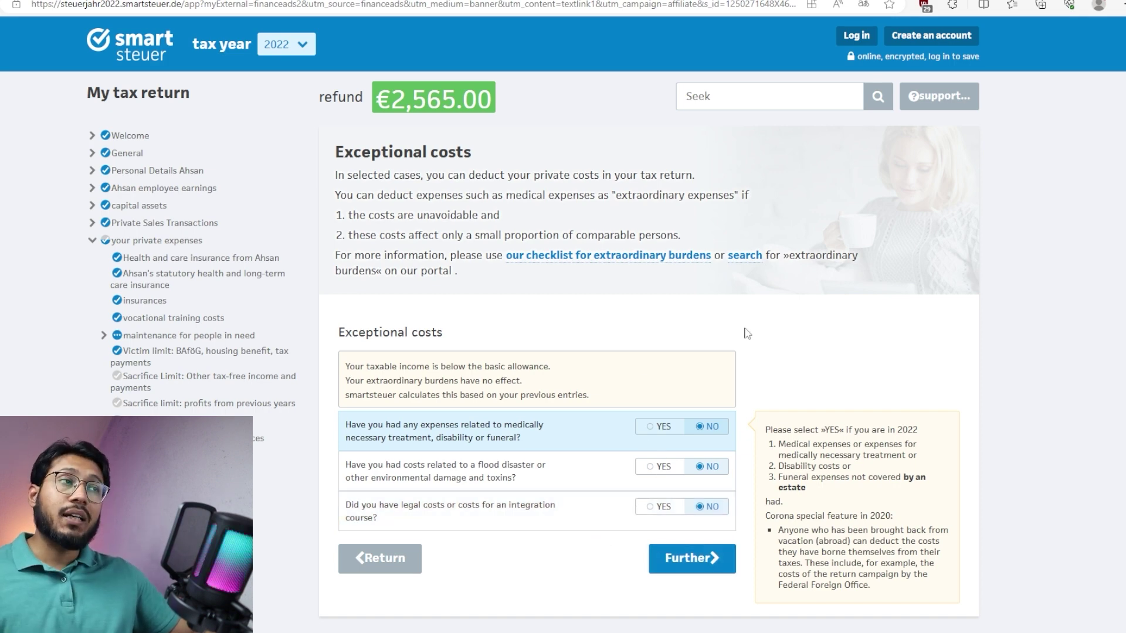
click(693, 560)
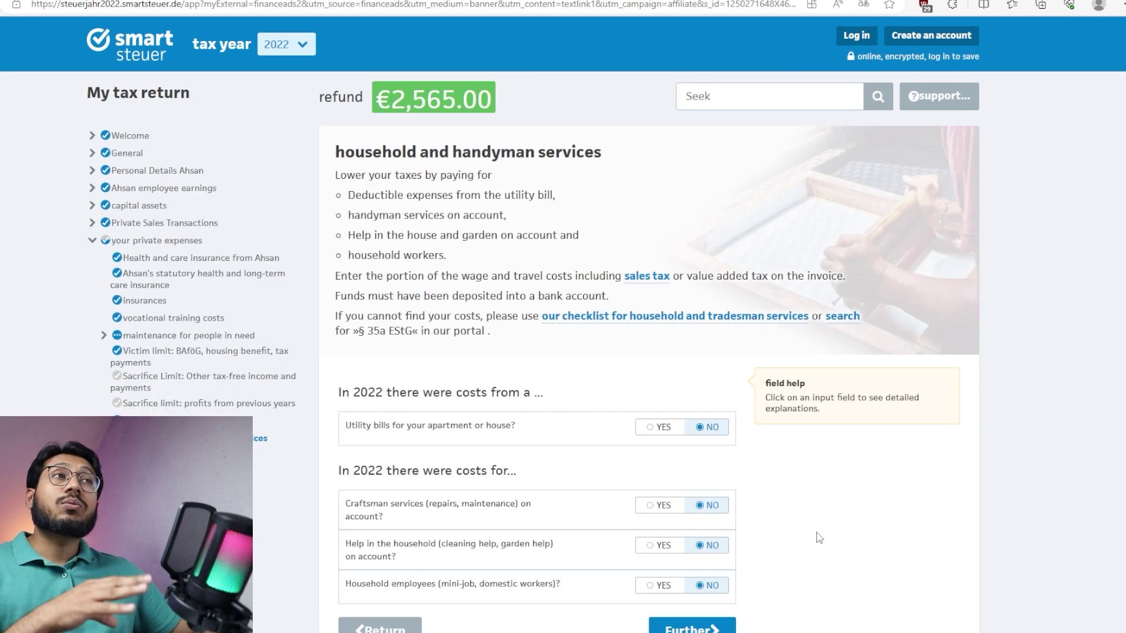
Step: Keep all household and handyman service questions at No, including household employees, and continue
scroll(814, 533, down, 2)
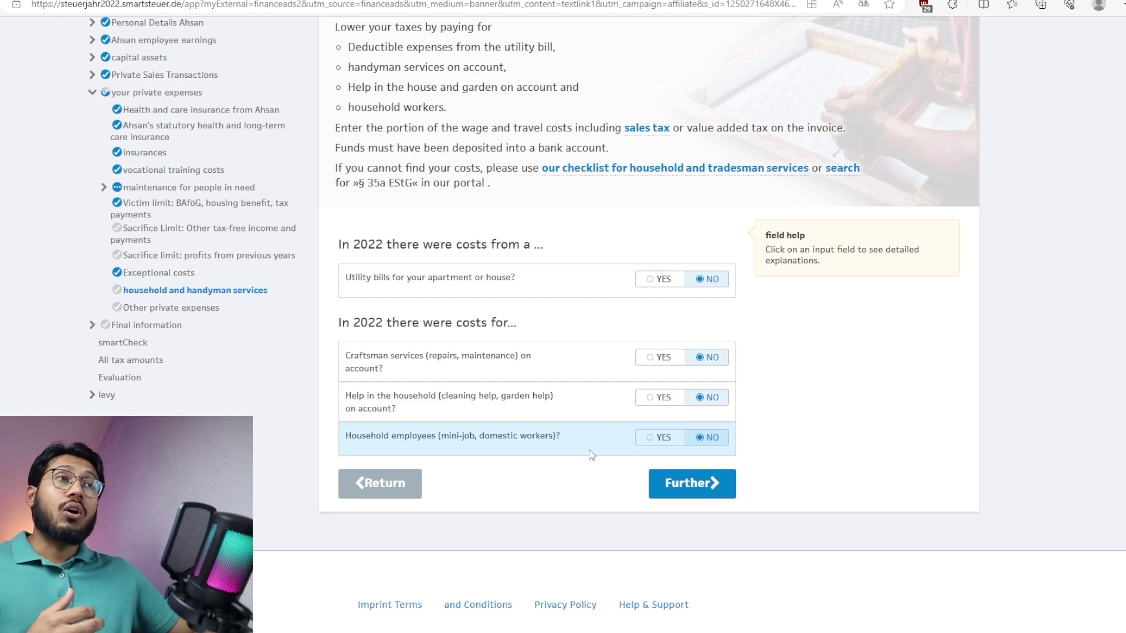
click(666, 439)
scroll(641, 488, down, 2)
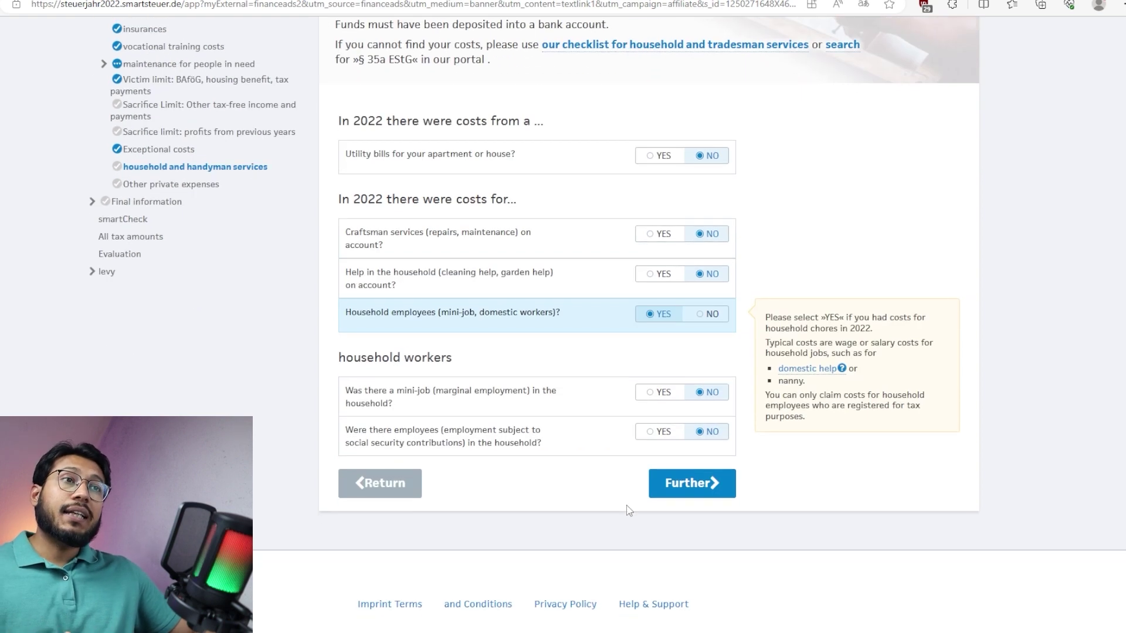
click(699, 315)
click(693, 438)
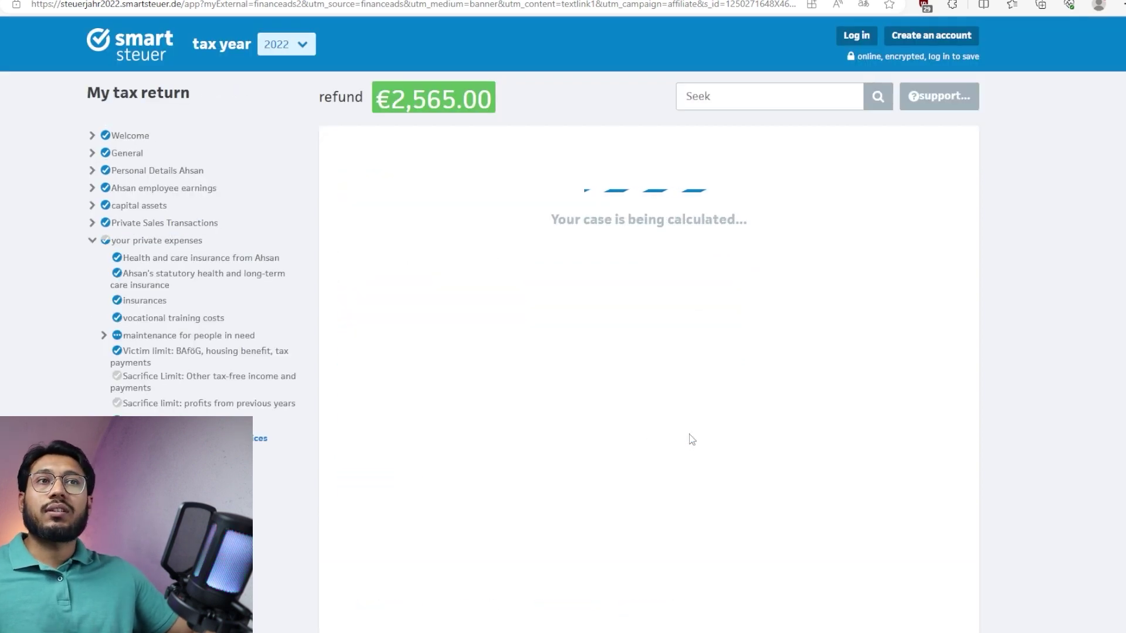
Step: Choose none of the other private expenses, keep all advance payment and participation questions at No, and continue to the tax office
scroll(834, 470, down, 3)
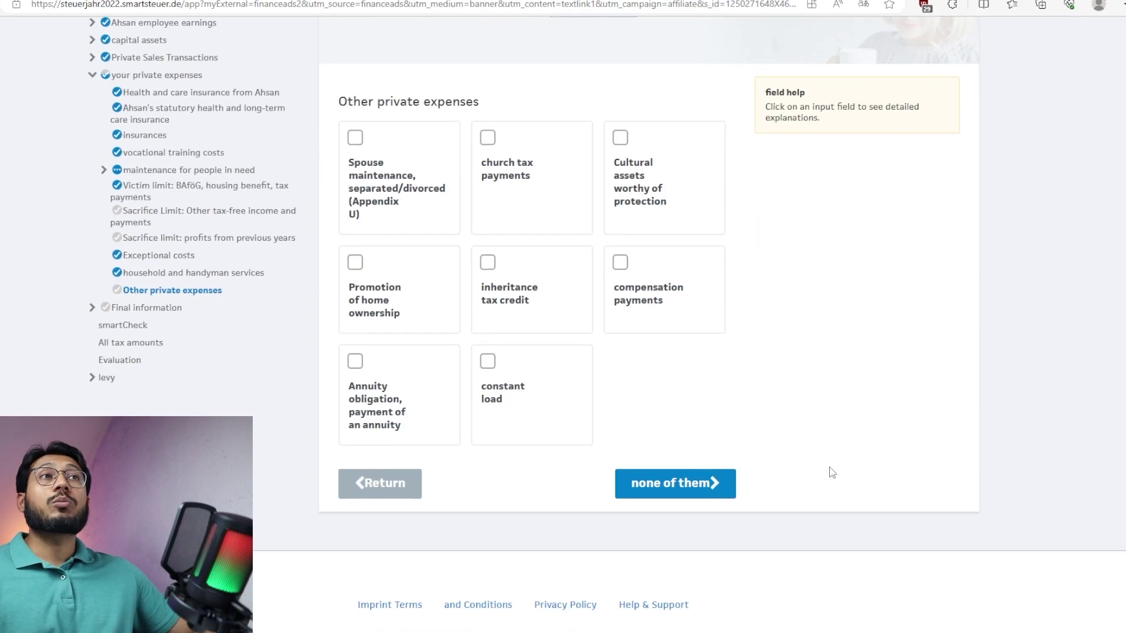
scroll(831, 472, up, 2)
scroll(830, 471, up, 1)
scroll(829, 469, down, 2)
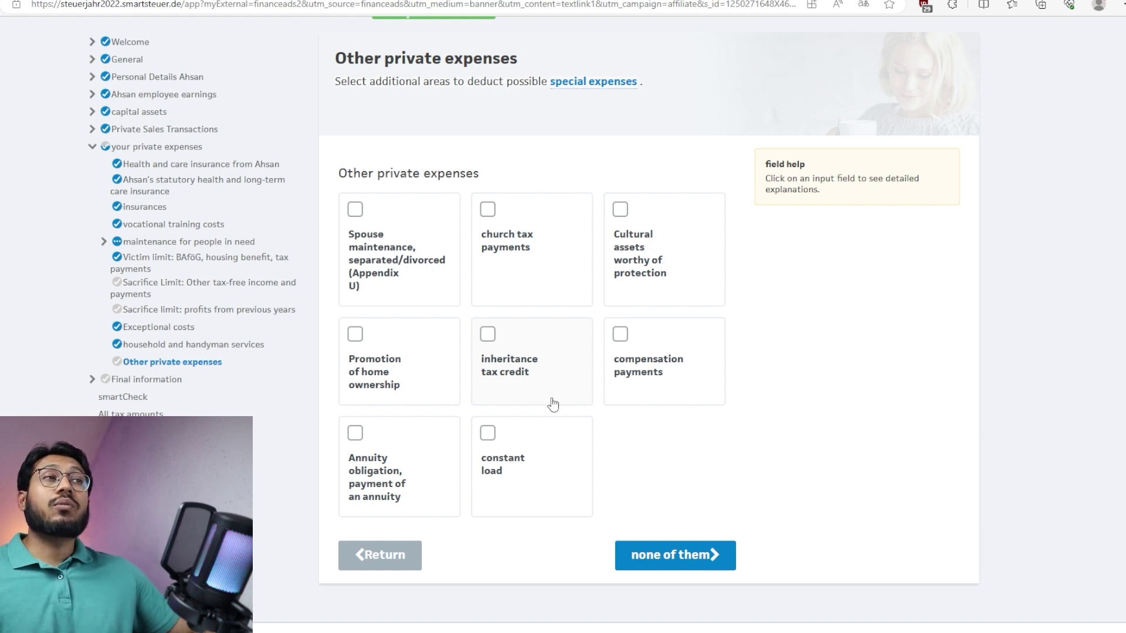
double_click(656, 560)
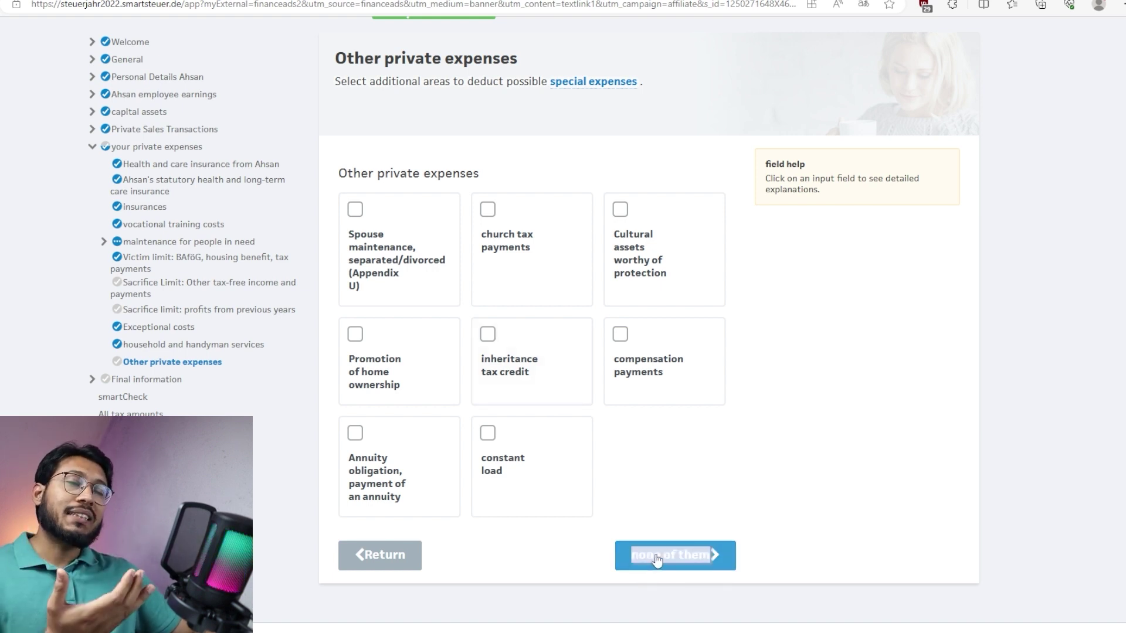
click(640, 540)
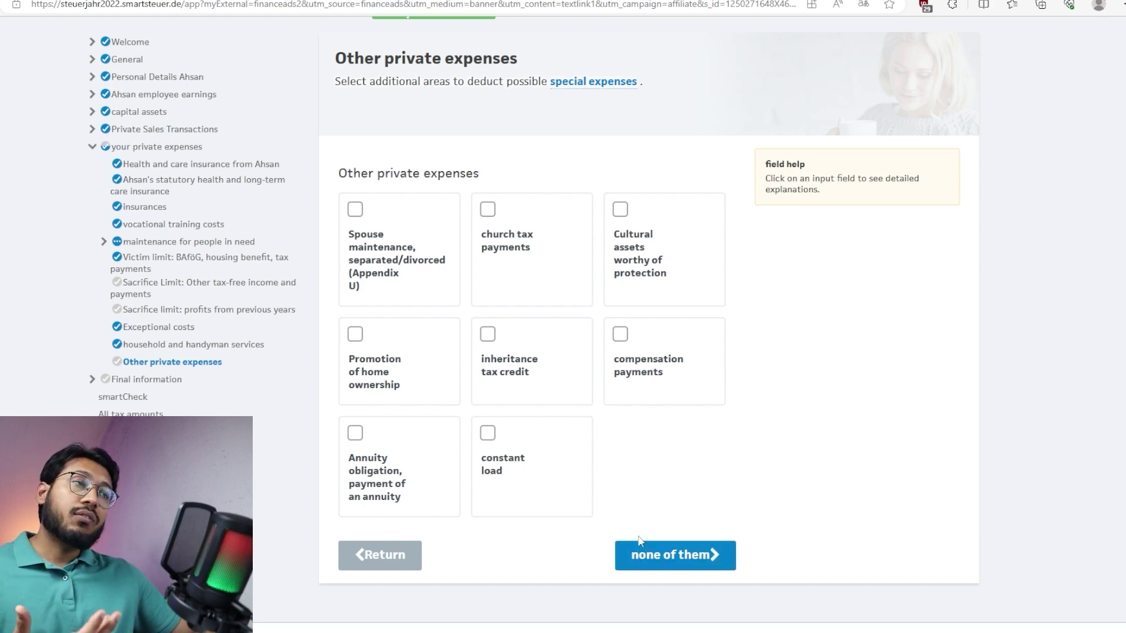
click(657, 553)
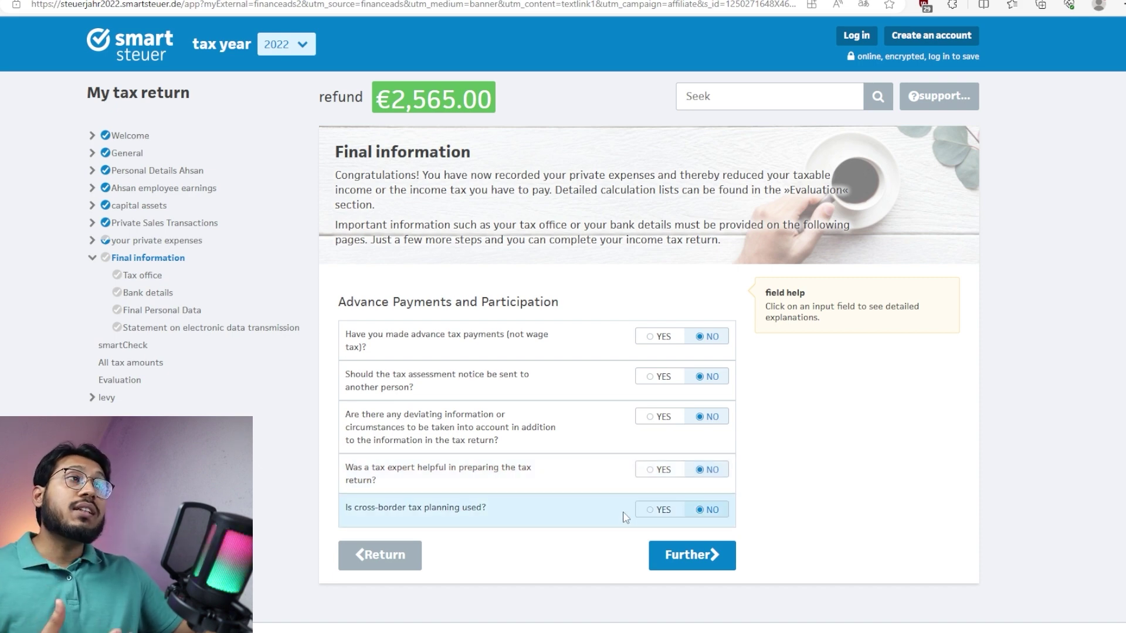
double_click(668, 564)
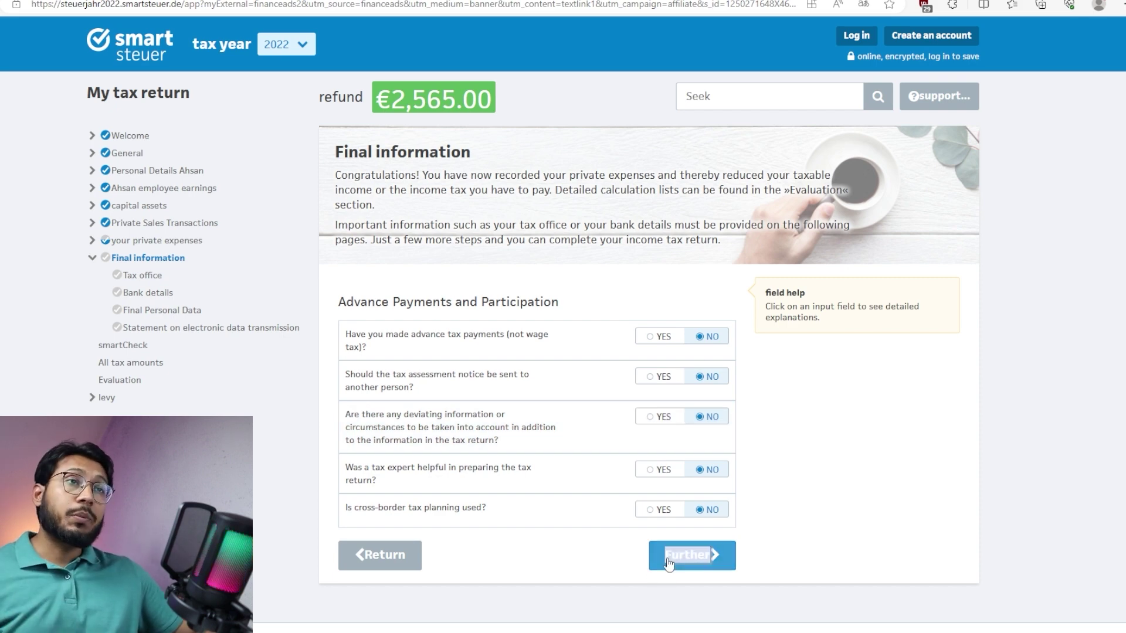
click(668, 563)
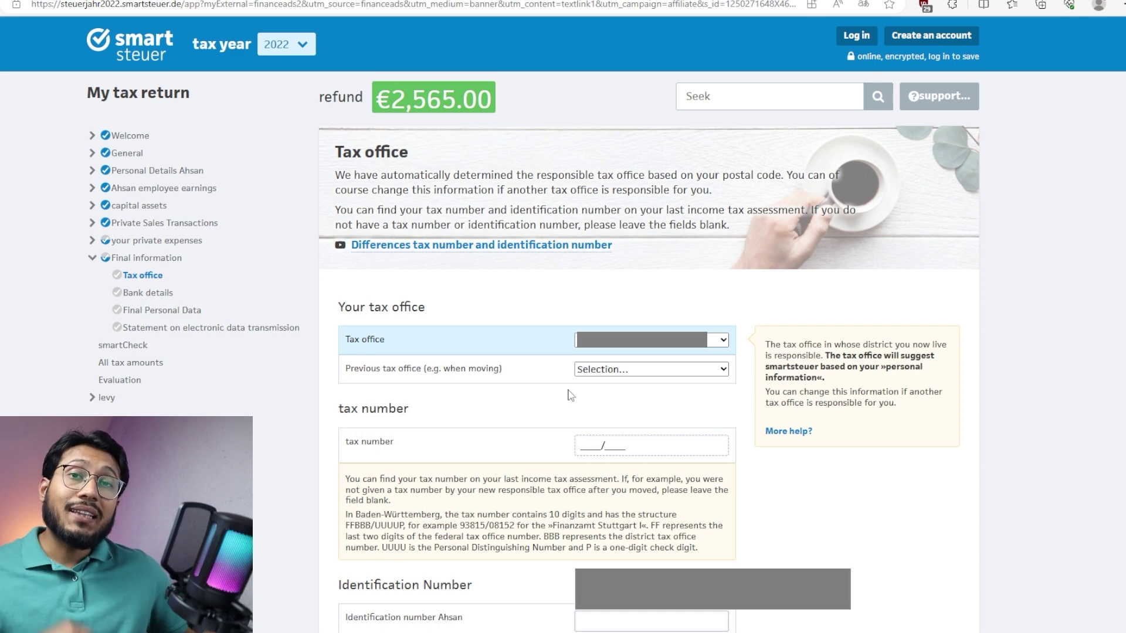
Step: Keep the suggested tax office and set the previous tax office to Altena
key(alt+Down)
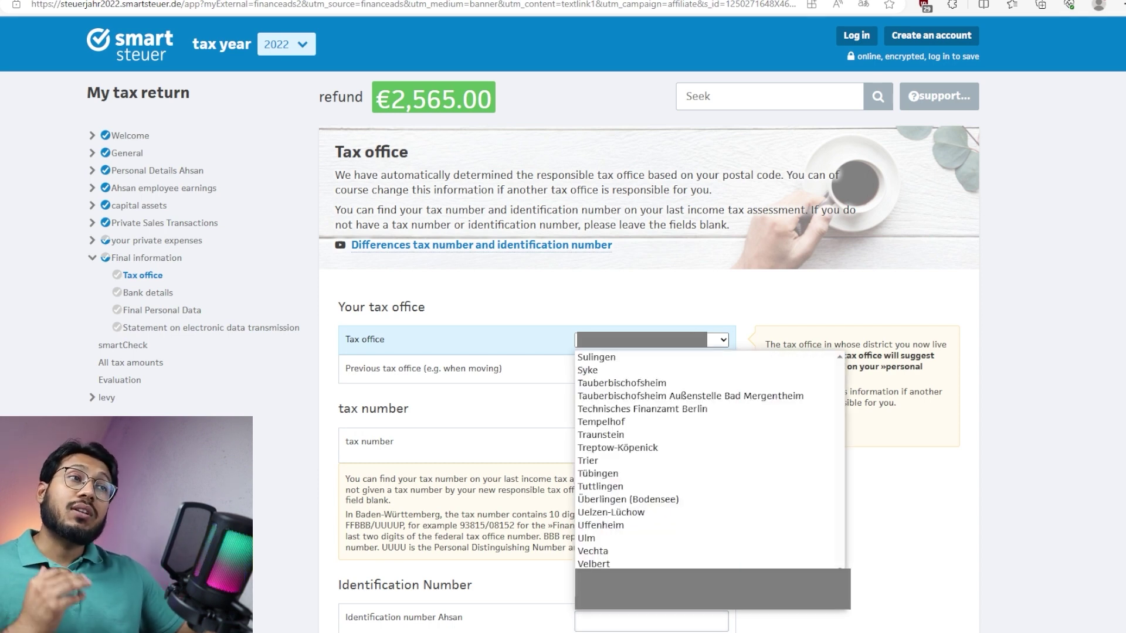
key(Tab)
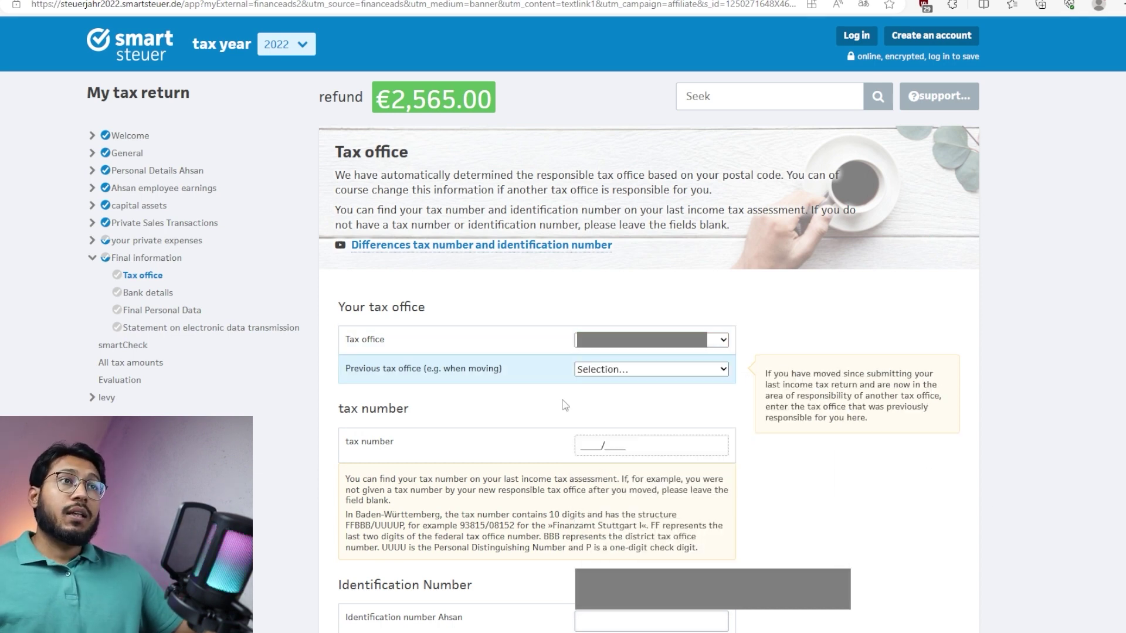
triple_click(879, 396)
click(939, 471)
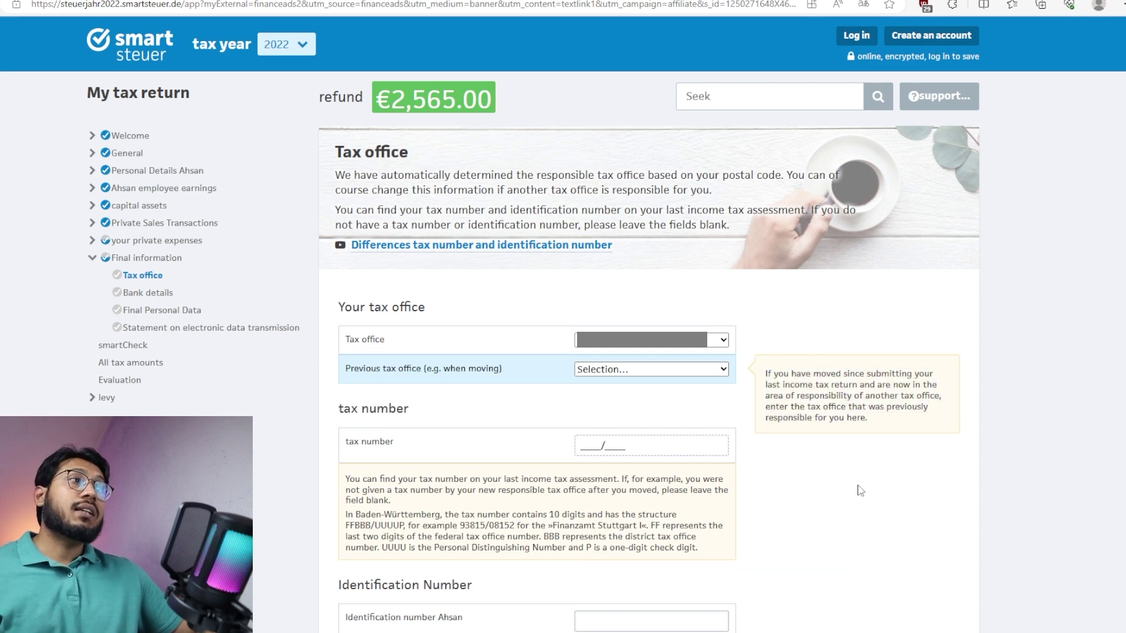
click(726, 370)
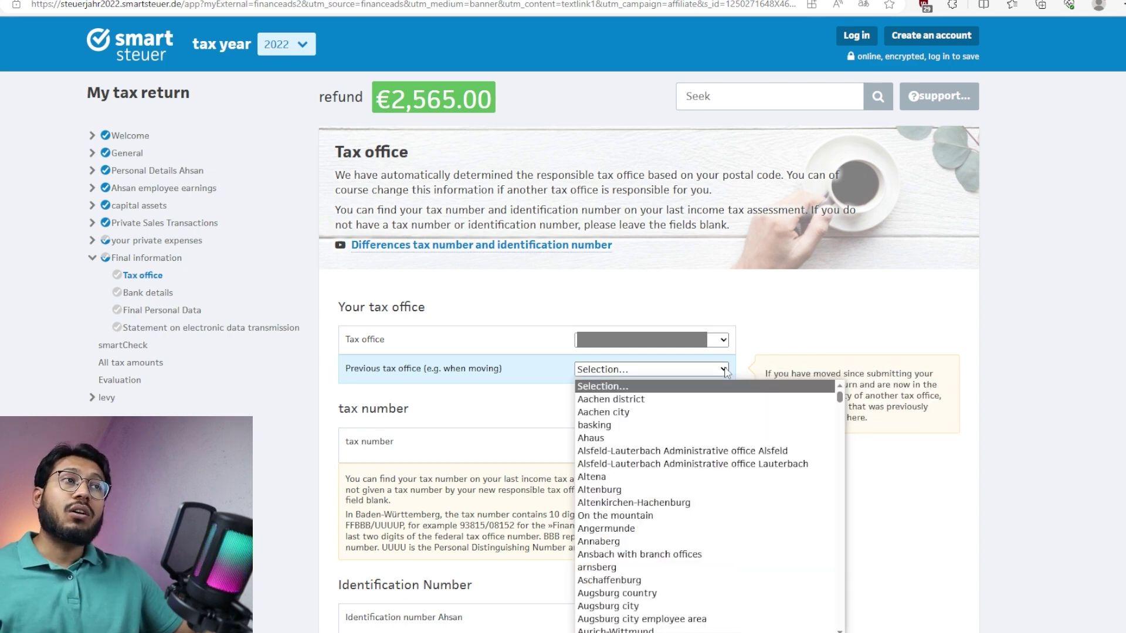
click(692, 477)
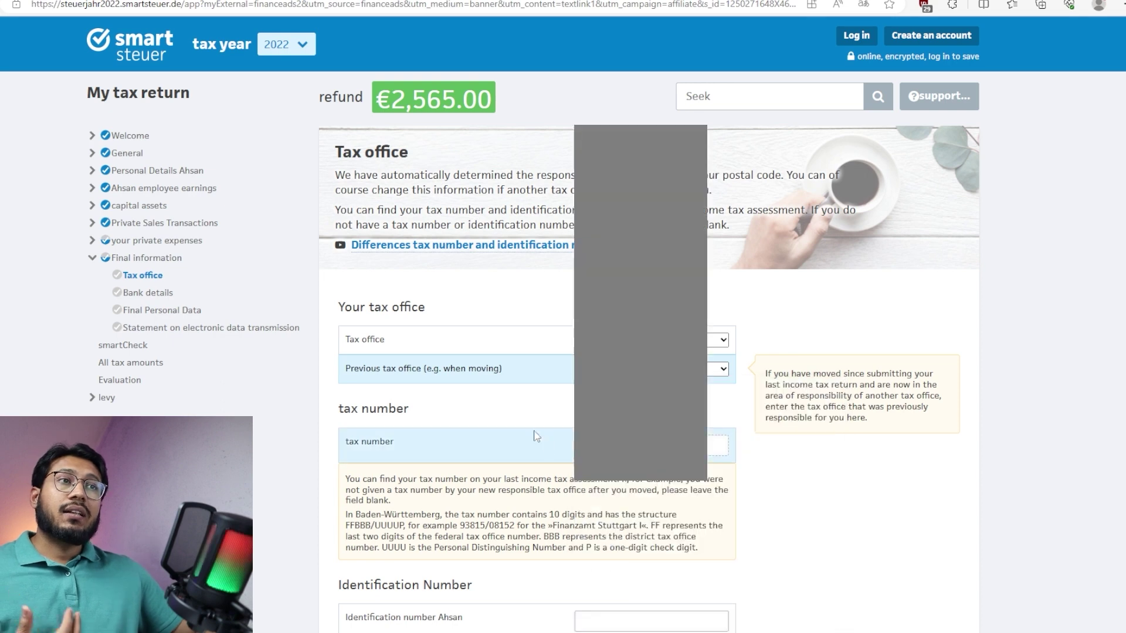
Step: Leave the tax number and identification number blank, keep the option to enter a bank account, and continue to the account details
scroll(537, 219, down, 3)
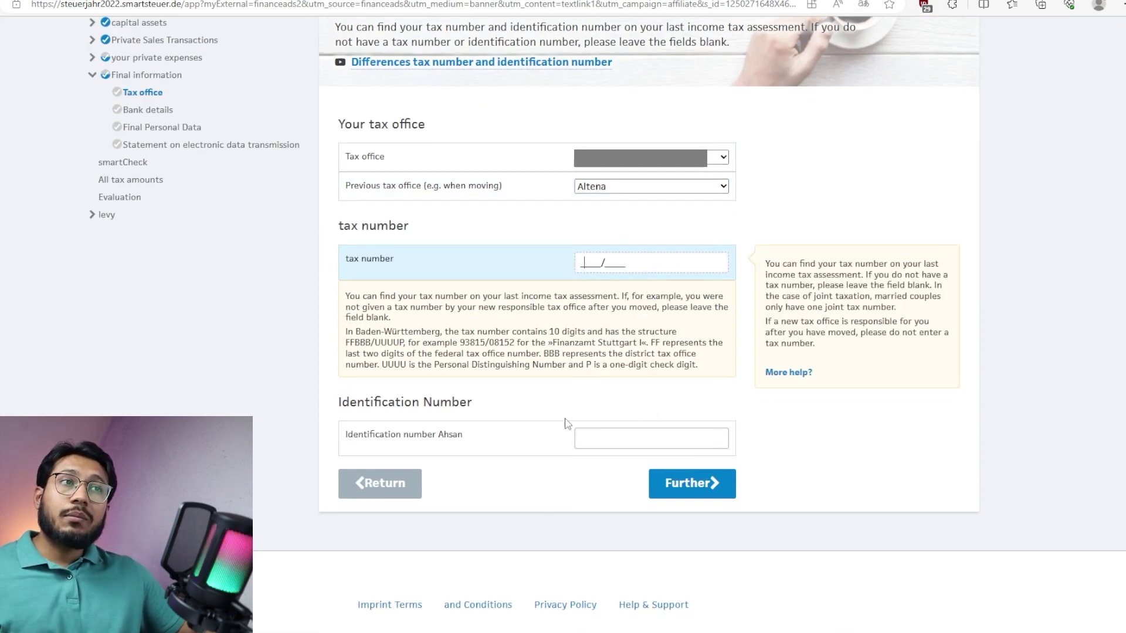
click(589, 439)
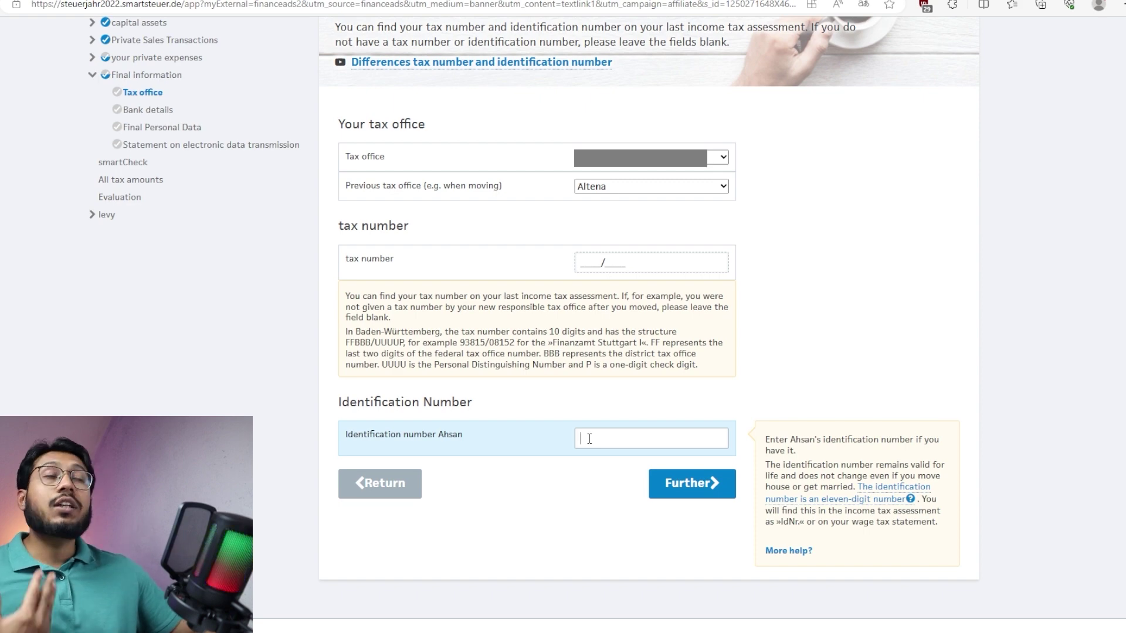
click(701, 485)
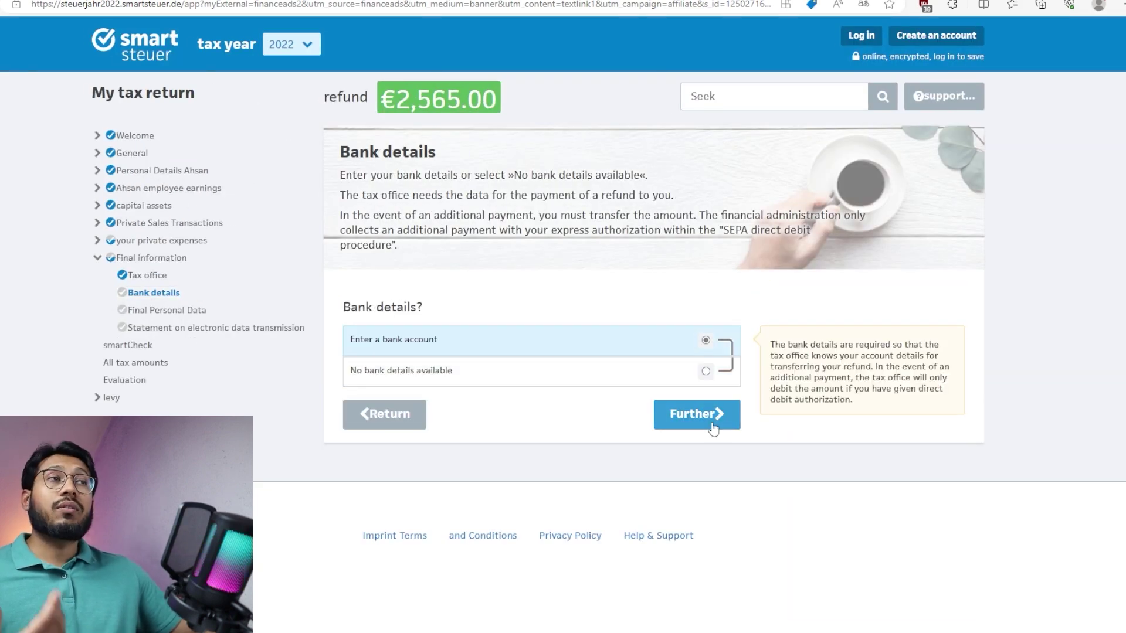
click(713, 427)
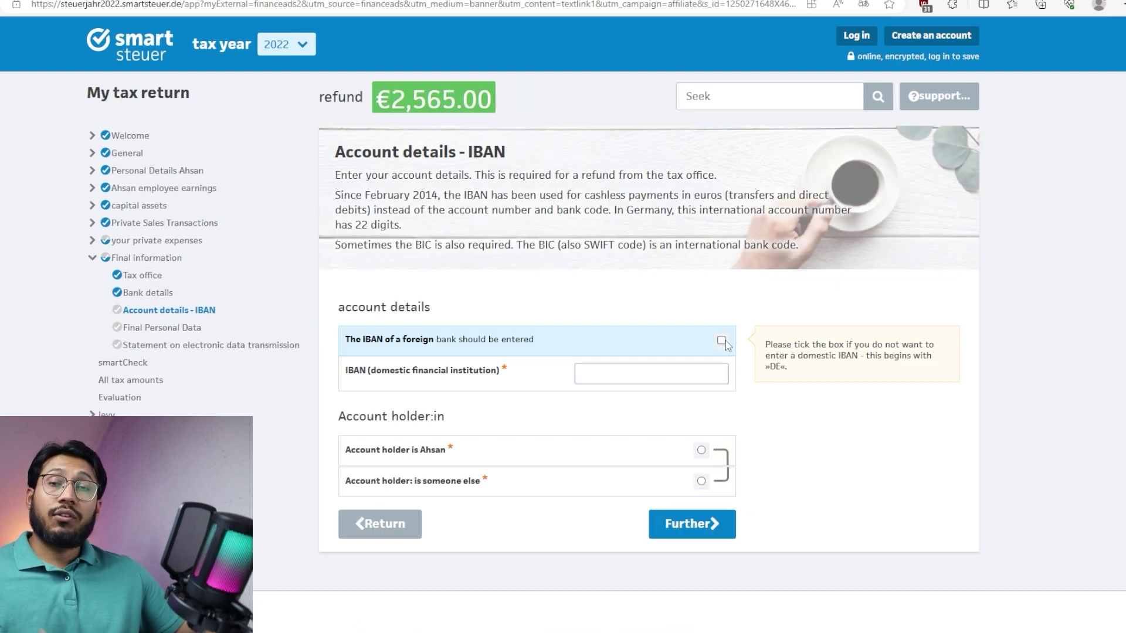
Step: Try the option to enter a foreign bank's IBAN, and switch back to the domestic IBAN
click(722, 341)
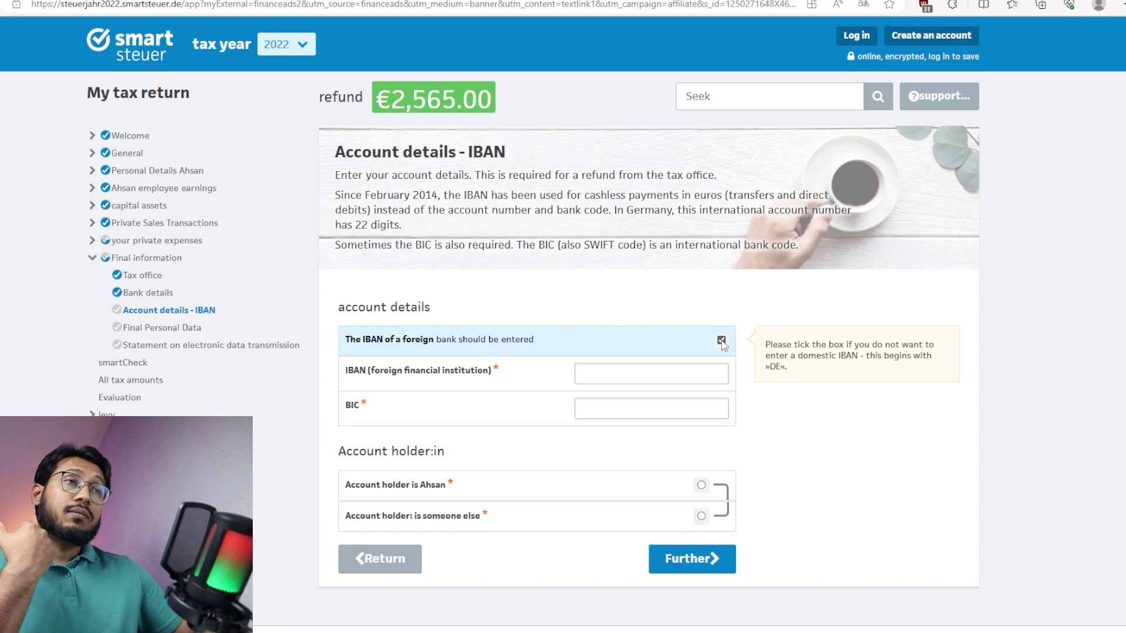
click(722, 341)
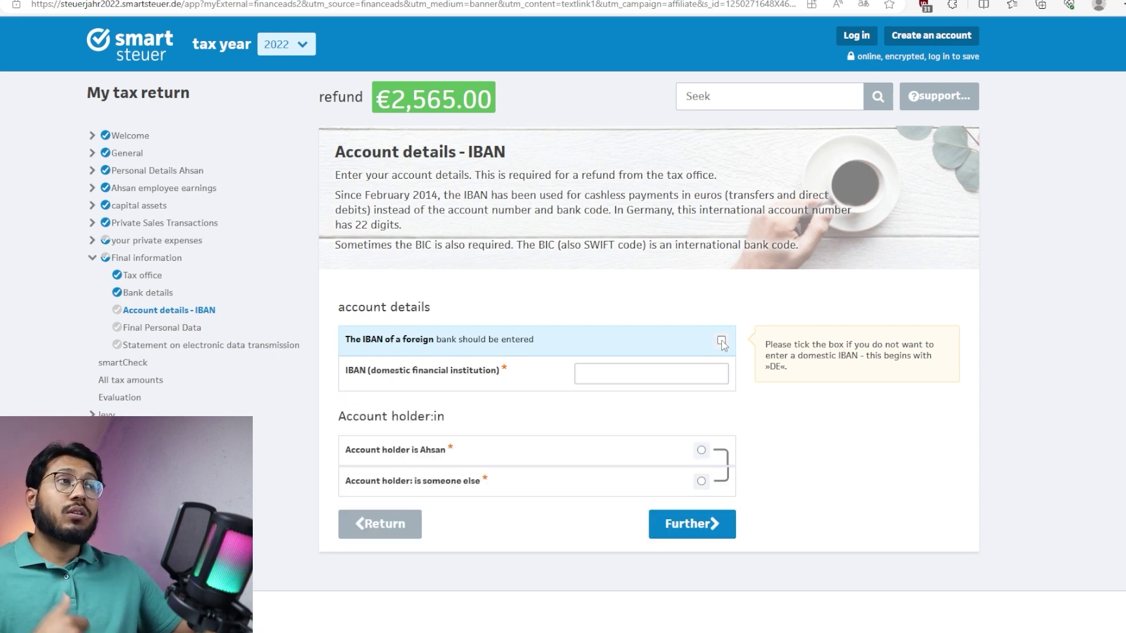
click(660, 377)
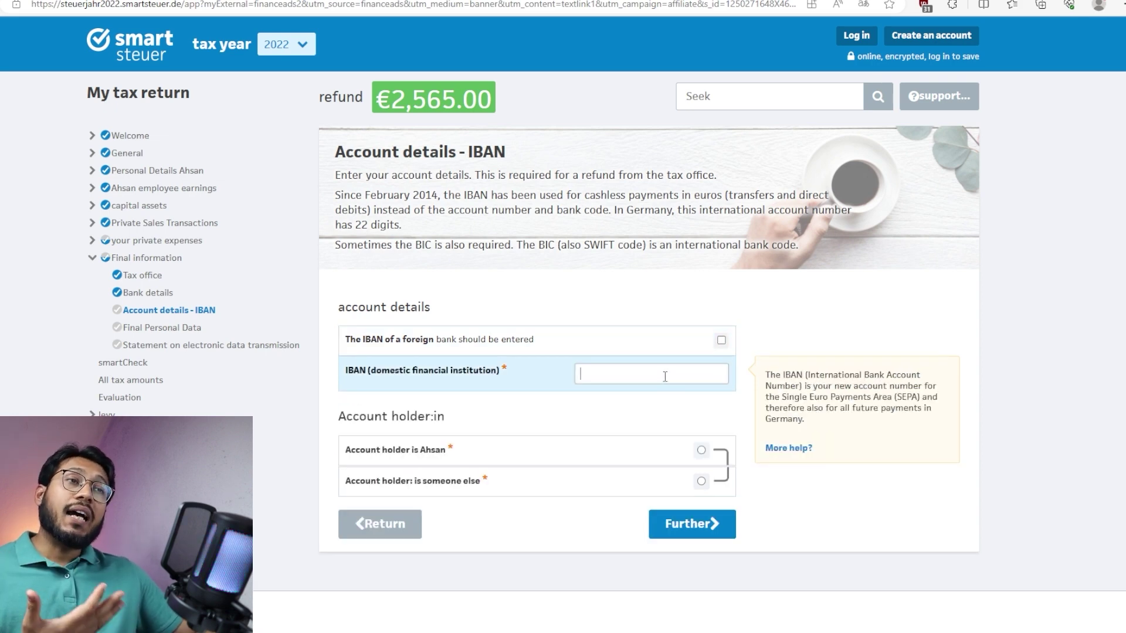
Step: Set the account holder to someone else, leave the IBAN and the alternate holder's name blank, and continue to the final personal data
click(702, 453)
click(701, 473)
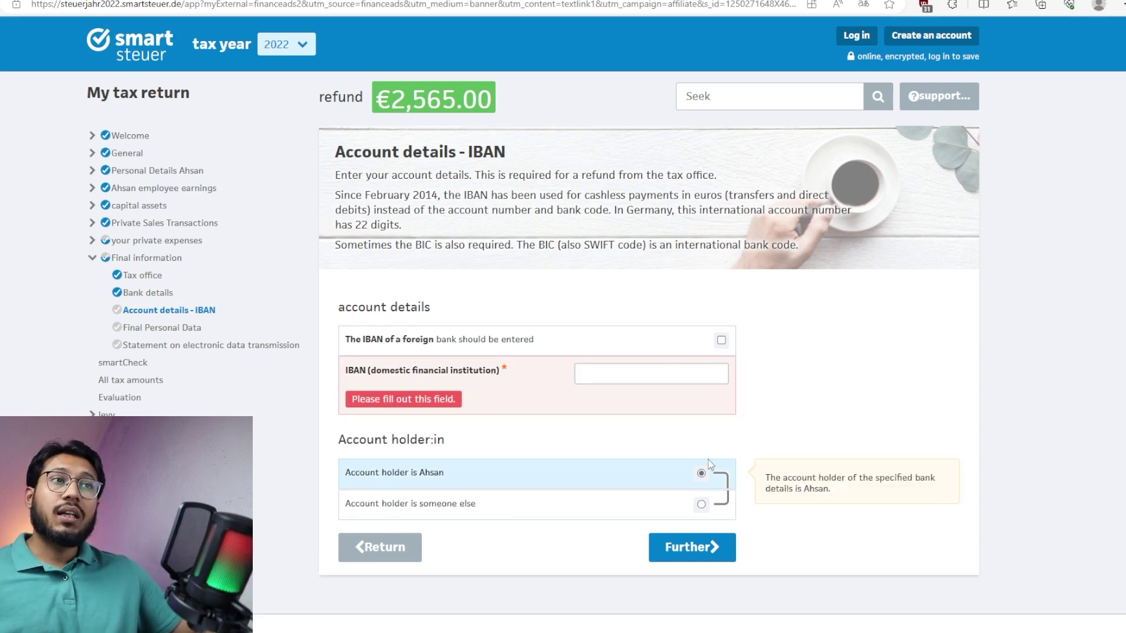
click(702, 505)
click(652, 547)
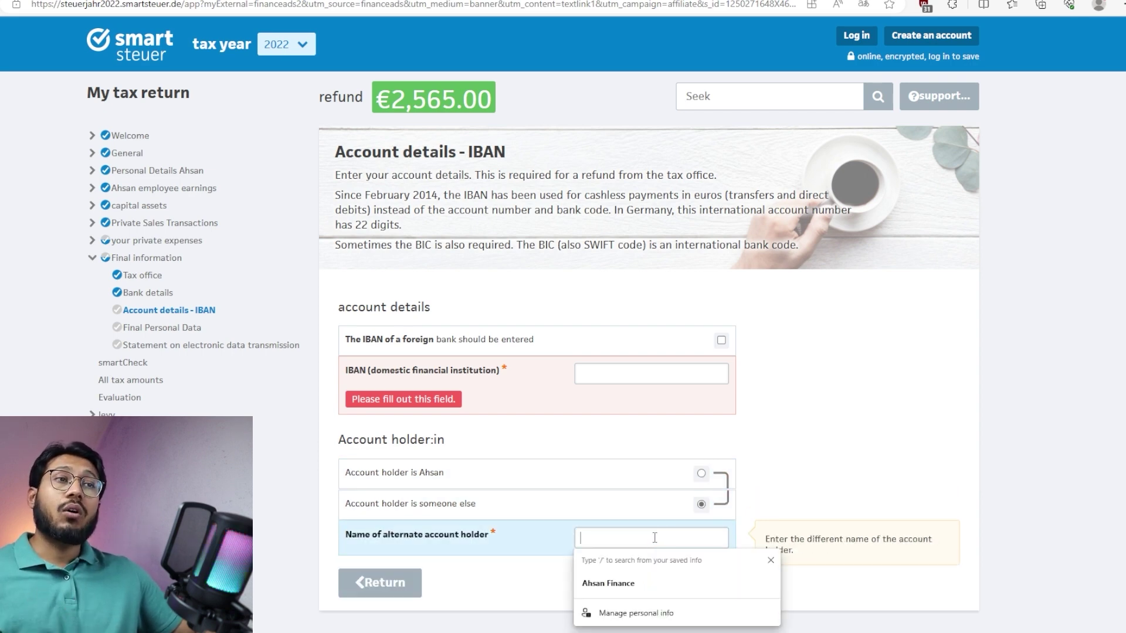
click(828, 429)
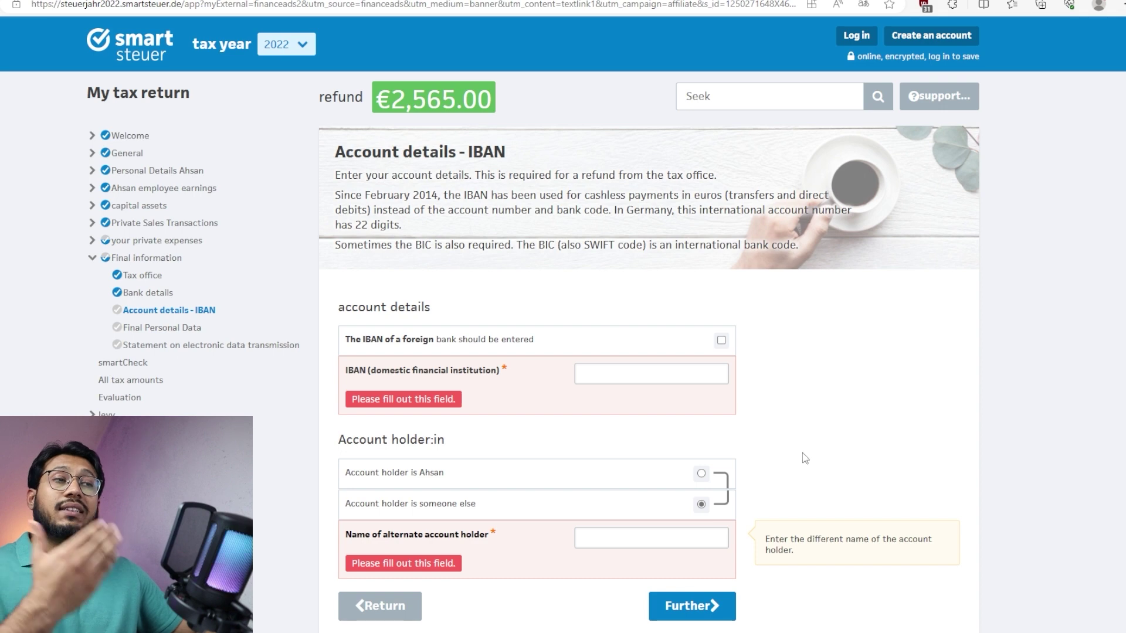
scroll(805, 456, down, 2)
click(727, 516)
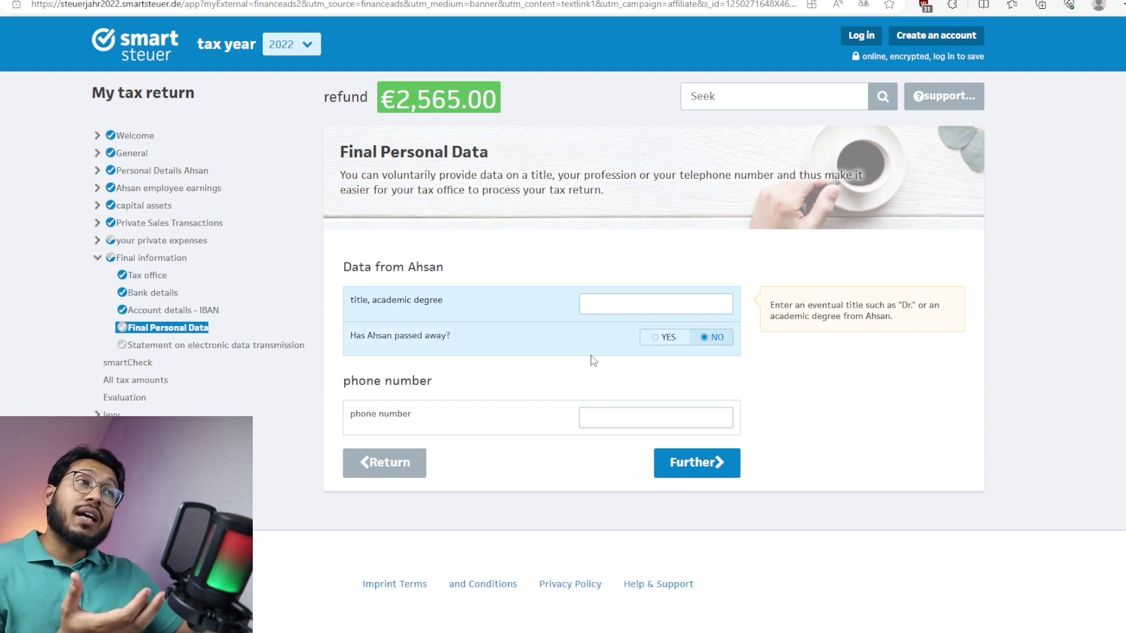
Step: Keep the question about the taxpayer having passed away at No, leave title and phone number blank, and continue
click(655, 343)
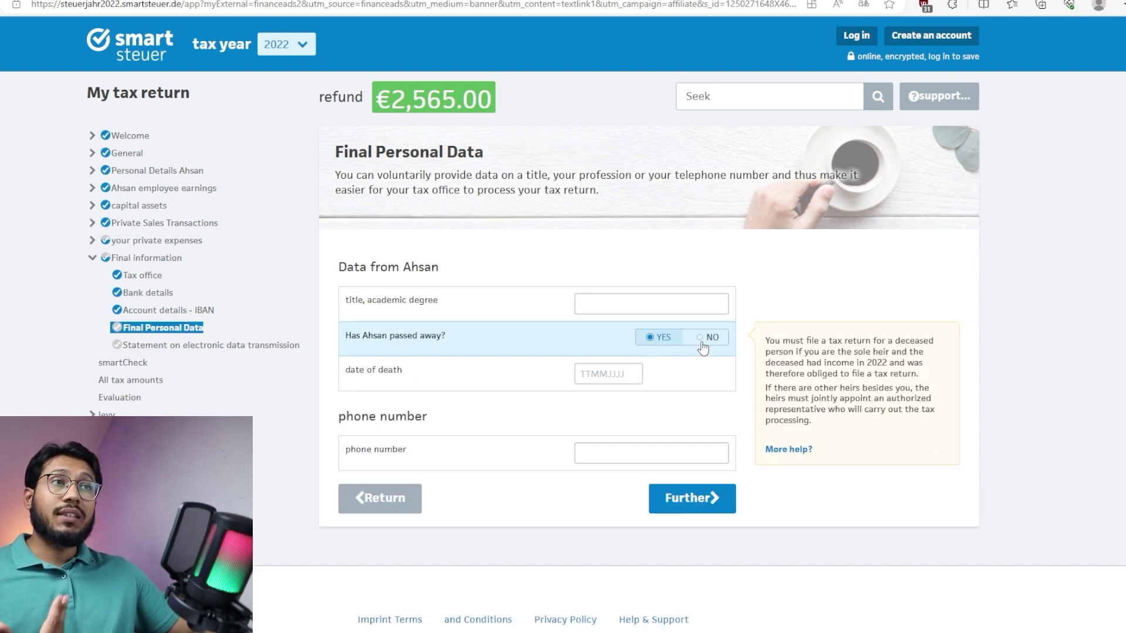
key(Tab)
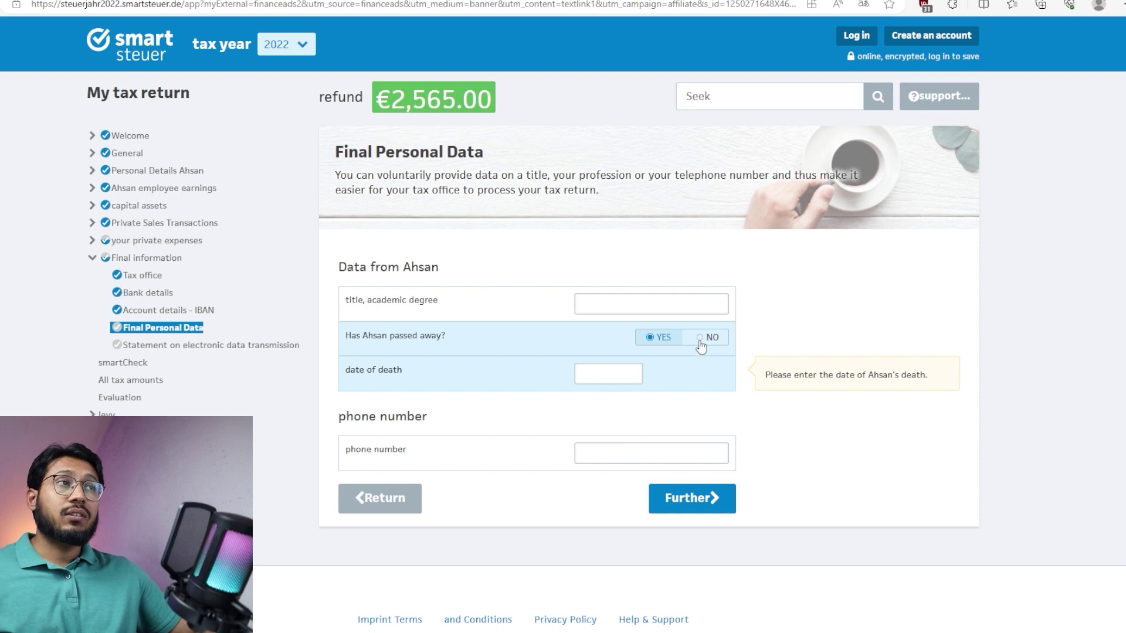
click(705, 338)
click(639, 418)
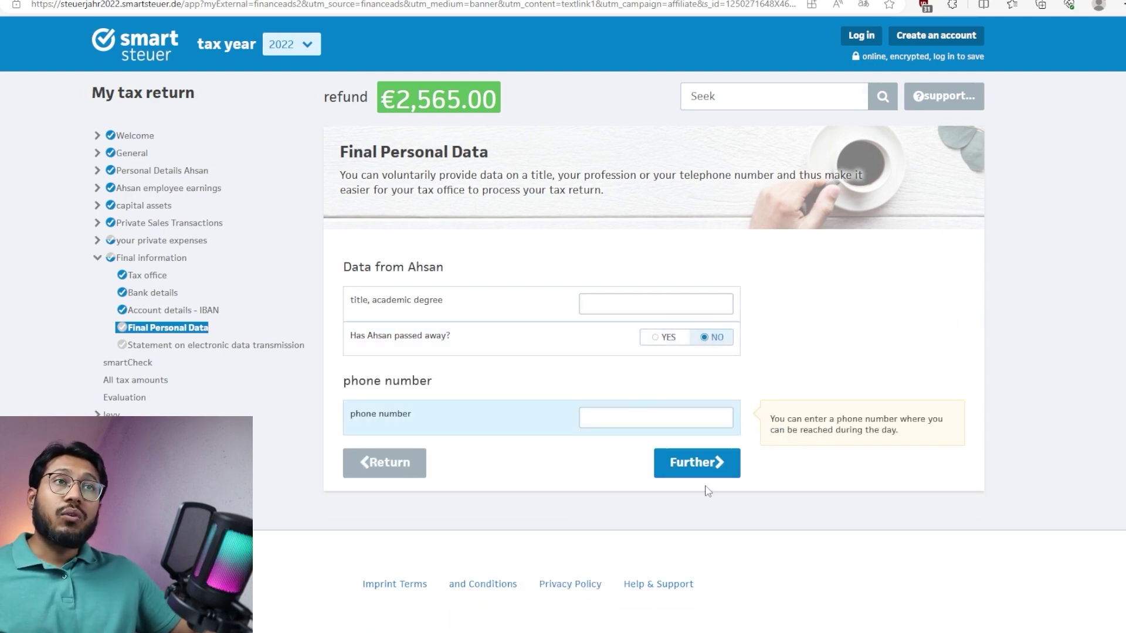
click(706, 464)
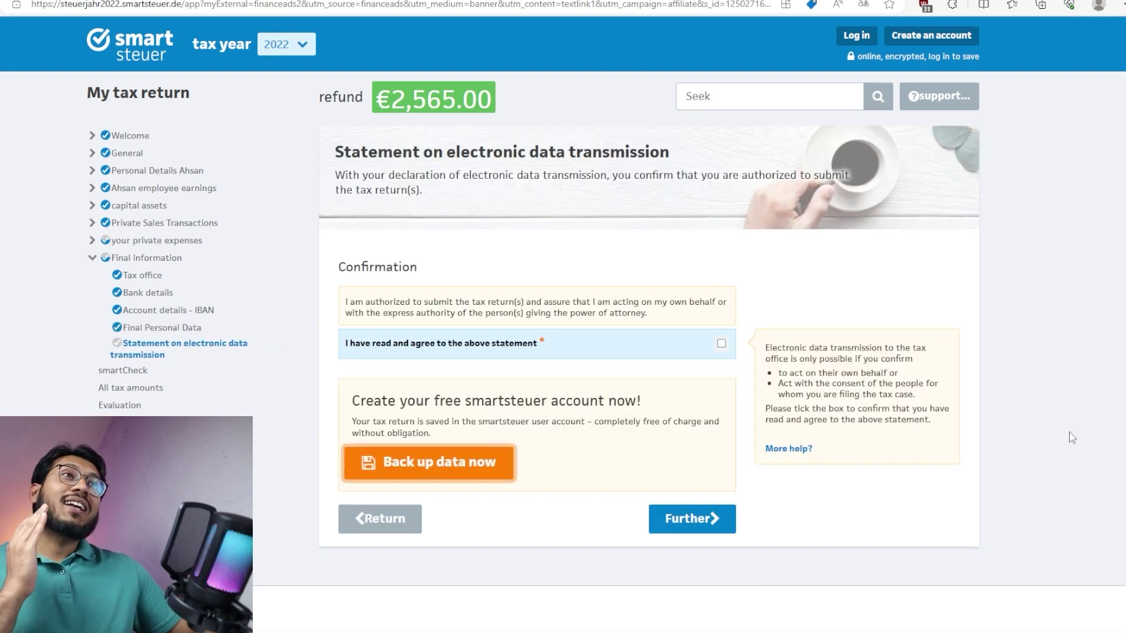
Step: Agree to the statement on electronic data transmission and run the smartCheck on the tax return
click(721, 343)
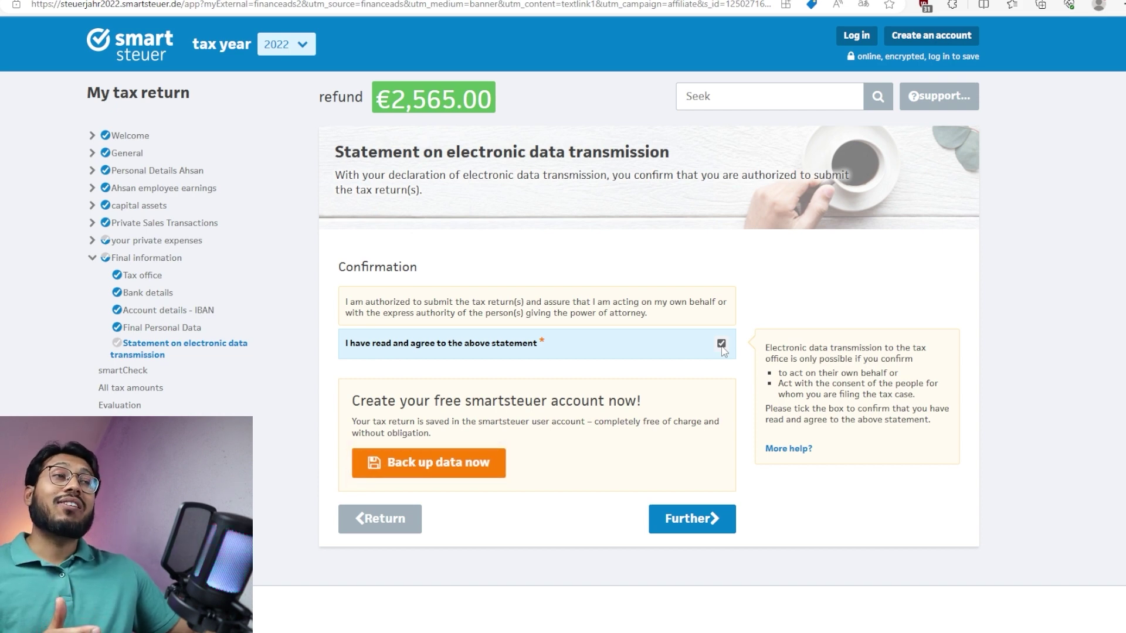
click(689, 520)
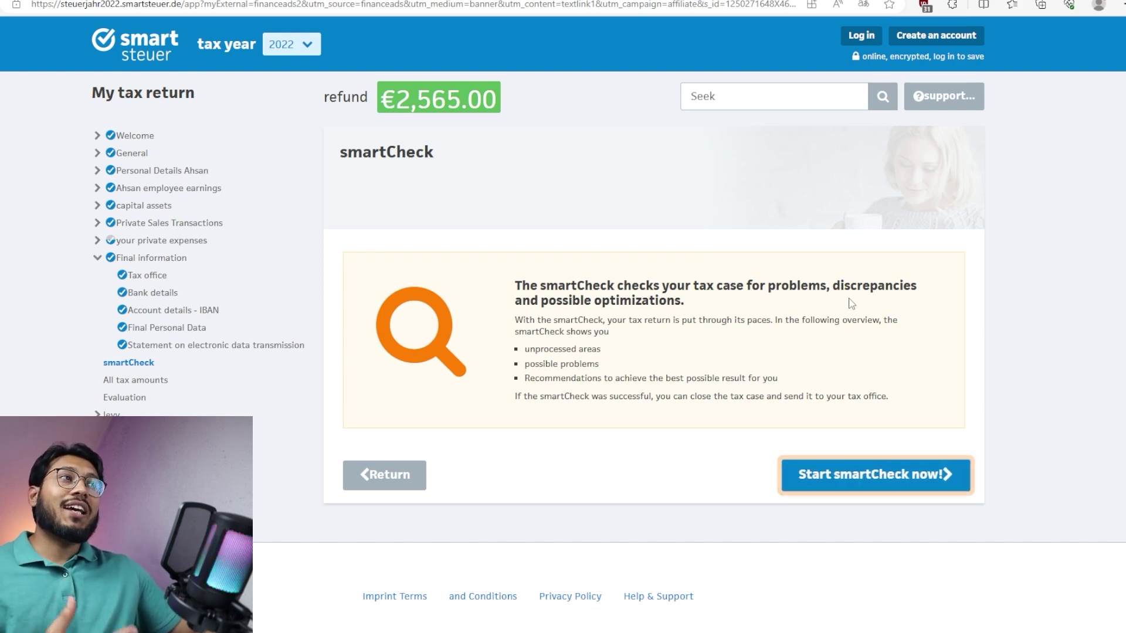
click(842, 475)
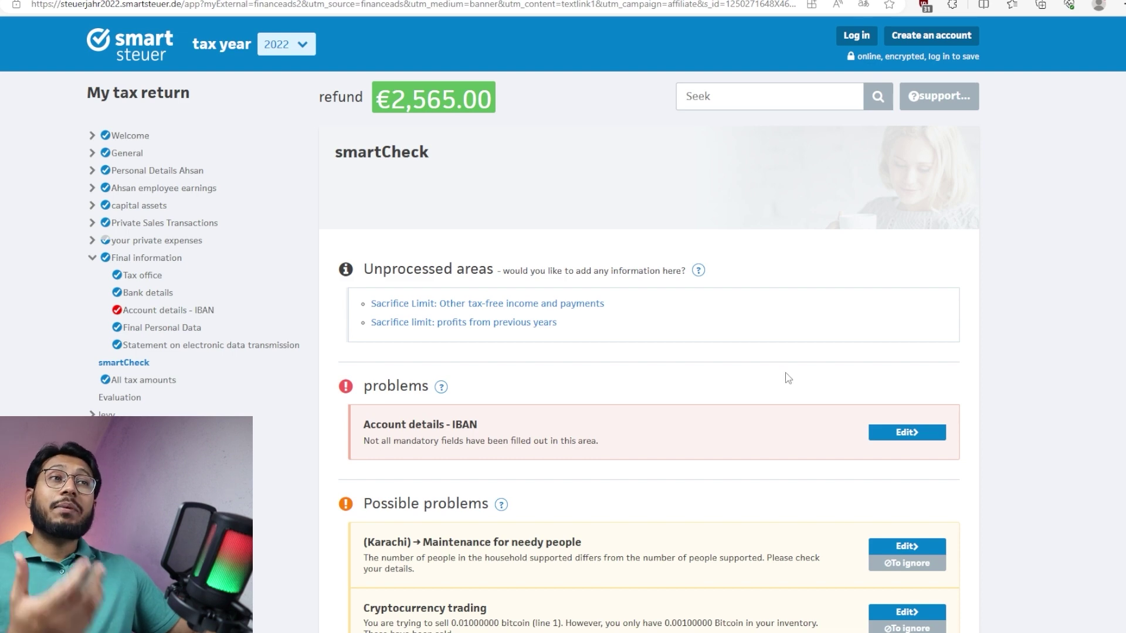
Step: Review the smartCheck's problems, possible problems such as the cryptocurrency trading entry, and recommendations such as work equipment expenses
scroll(789, 377, down, 5)
scroll(785, 328, up, 2)
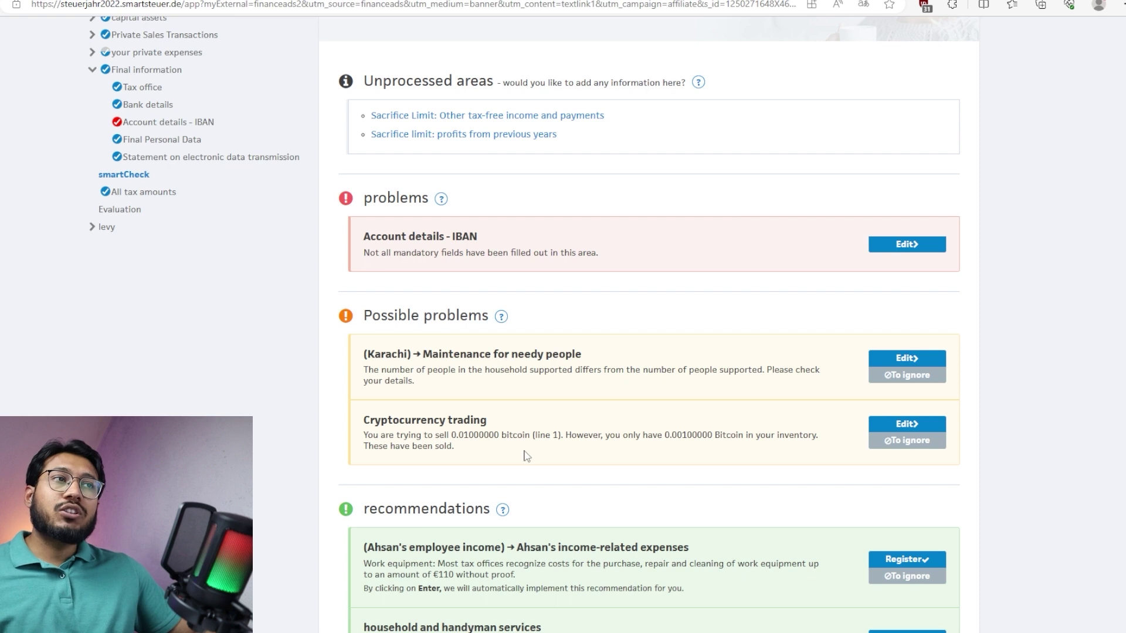
drag(565, 436, 818, 436)
click(678, 452)
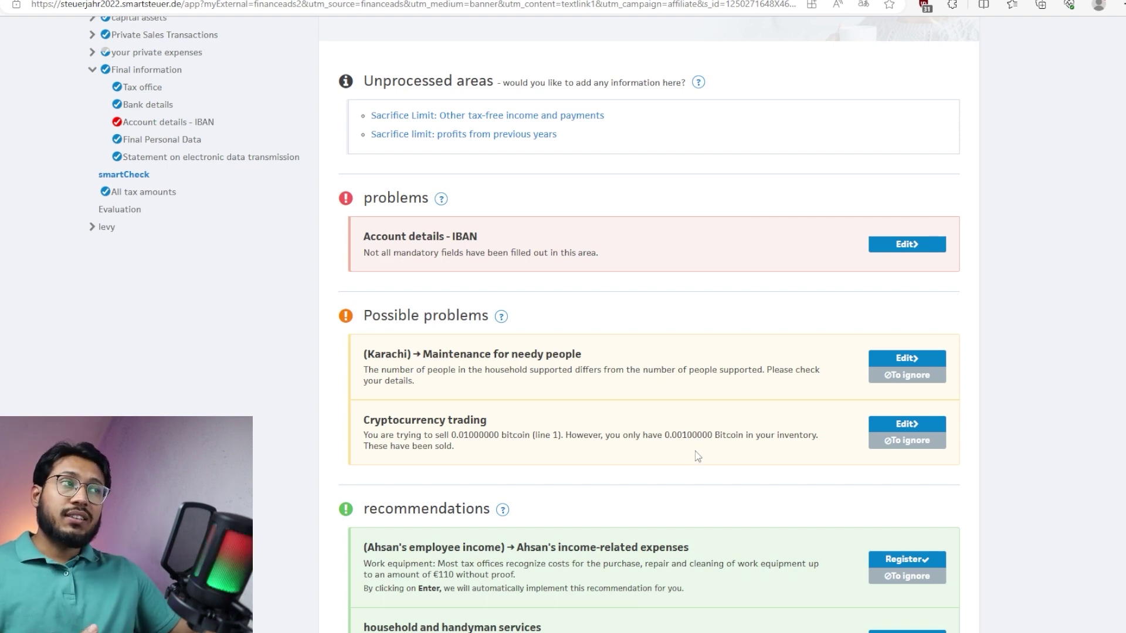
scroll(933, 431, down, 5)
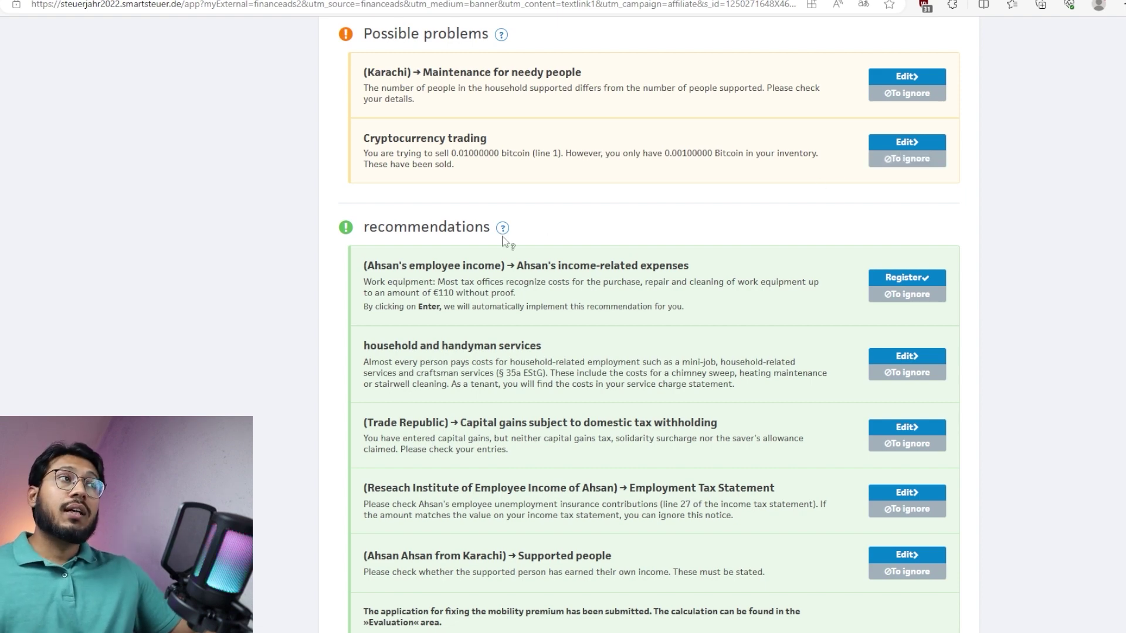
triple_click(603, 303)
click(702, 301)
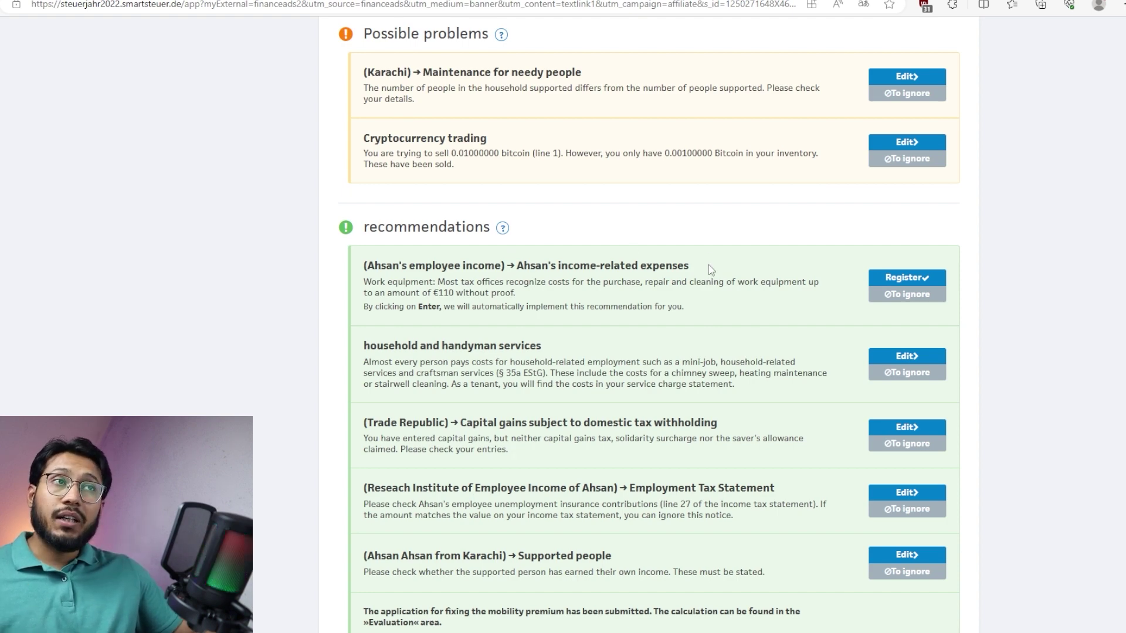
scroll(680, 267, down, 2)
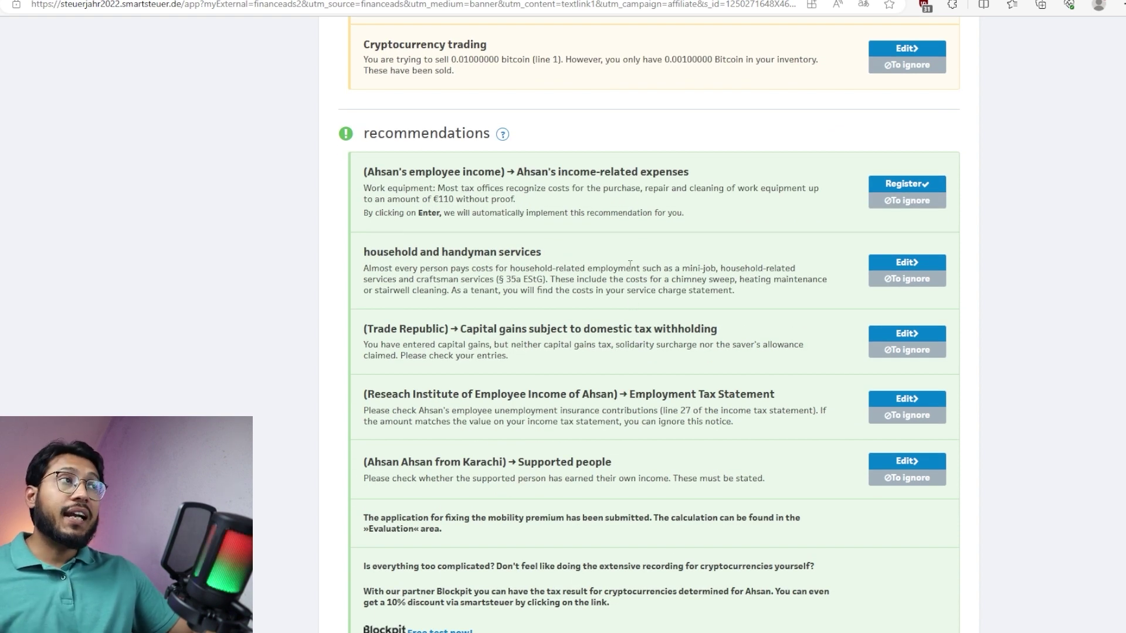
scroll(630, 265, down, 5)
scroll(800, 440, up, 15)
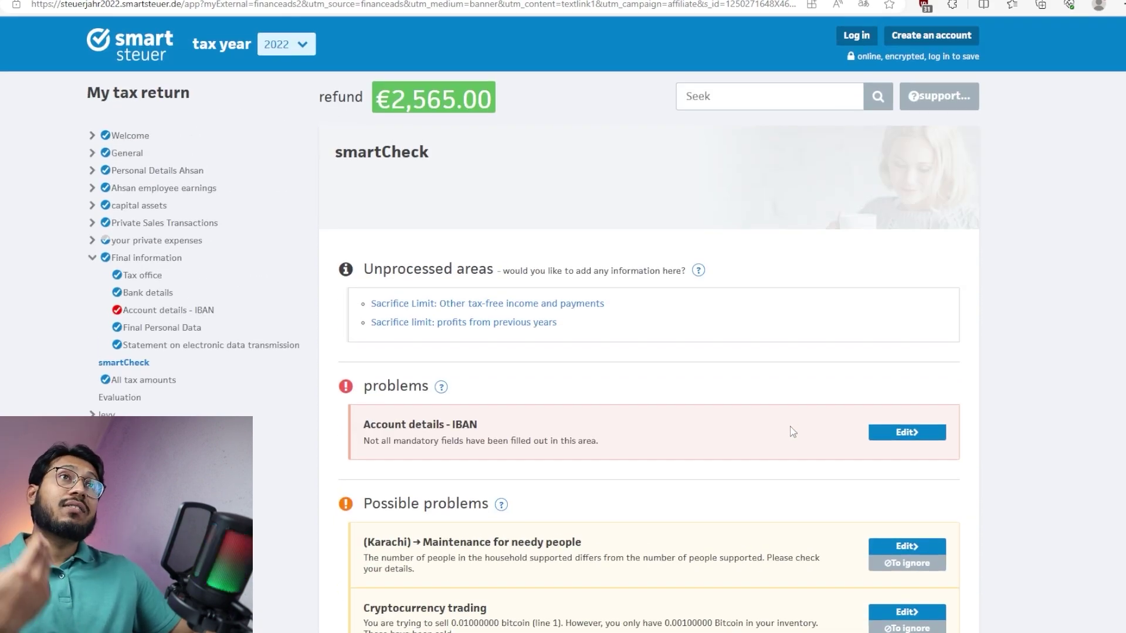
scroll(754, 375, down, 8)
scroll(753, 392, up, 8)
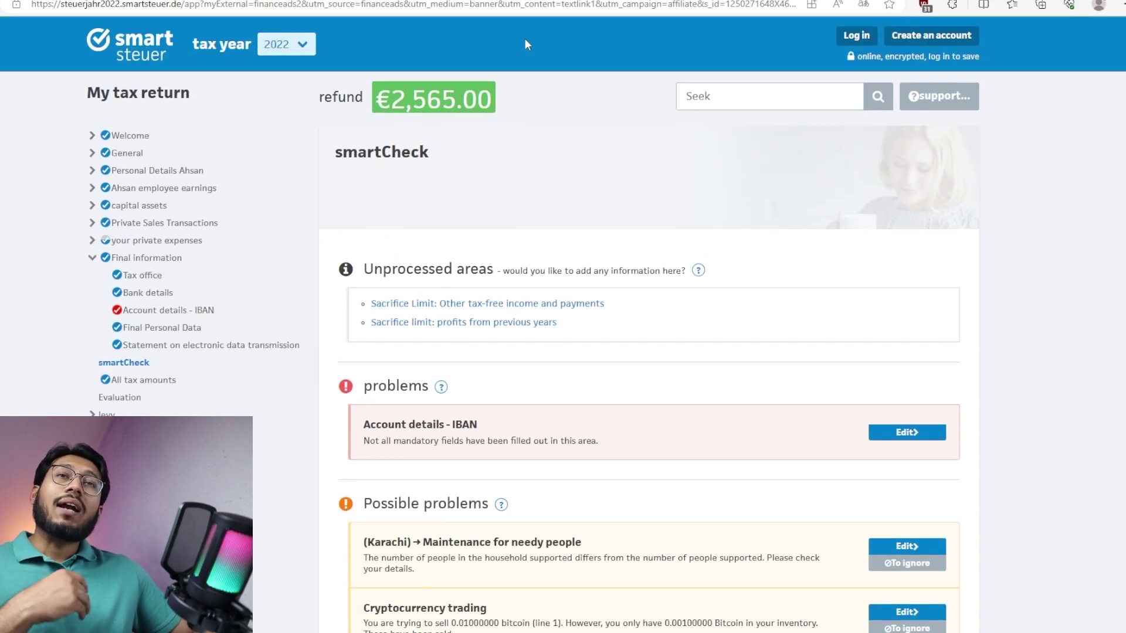
Step: Examine the calculated refund, the remaining smartCheck notices, and the section on creating an account to send the tax case
triple_click(420, 104)
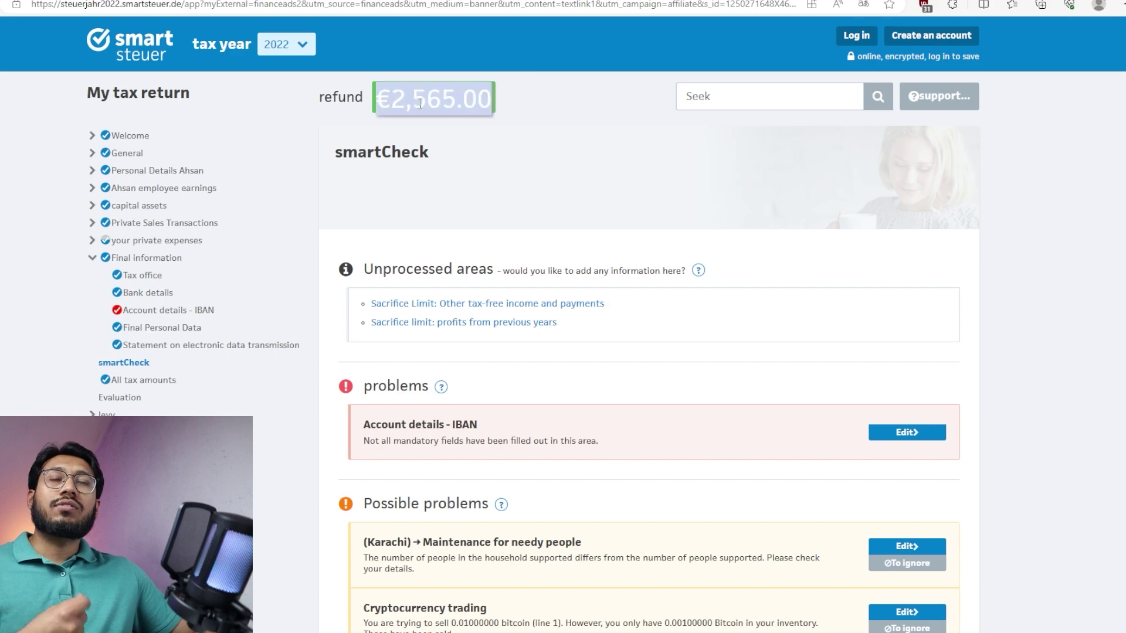
click(639, 100)
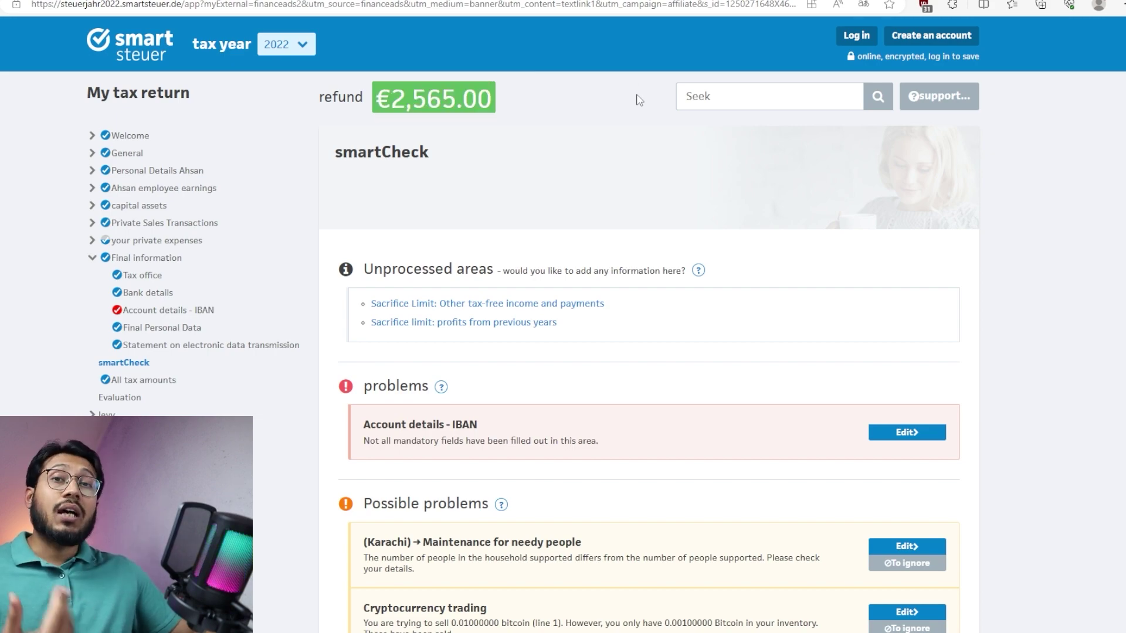
scroll(727, 284, down, 10)
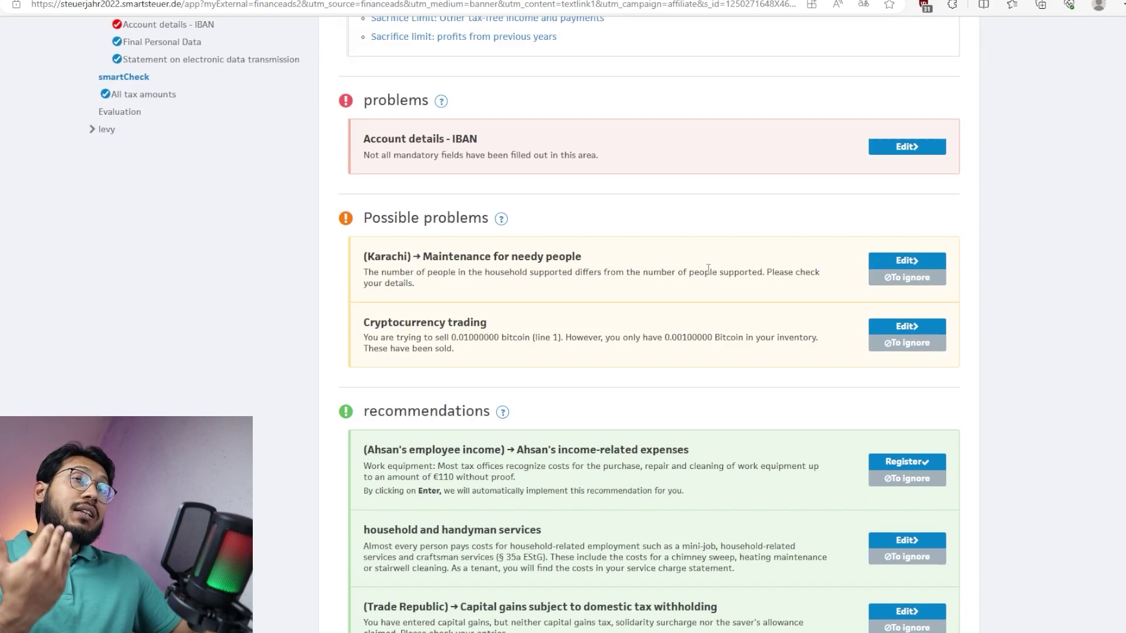
scroll(703, 283, down, 5)
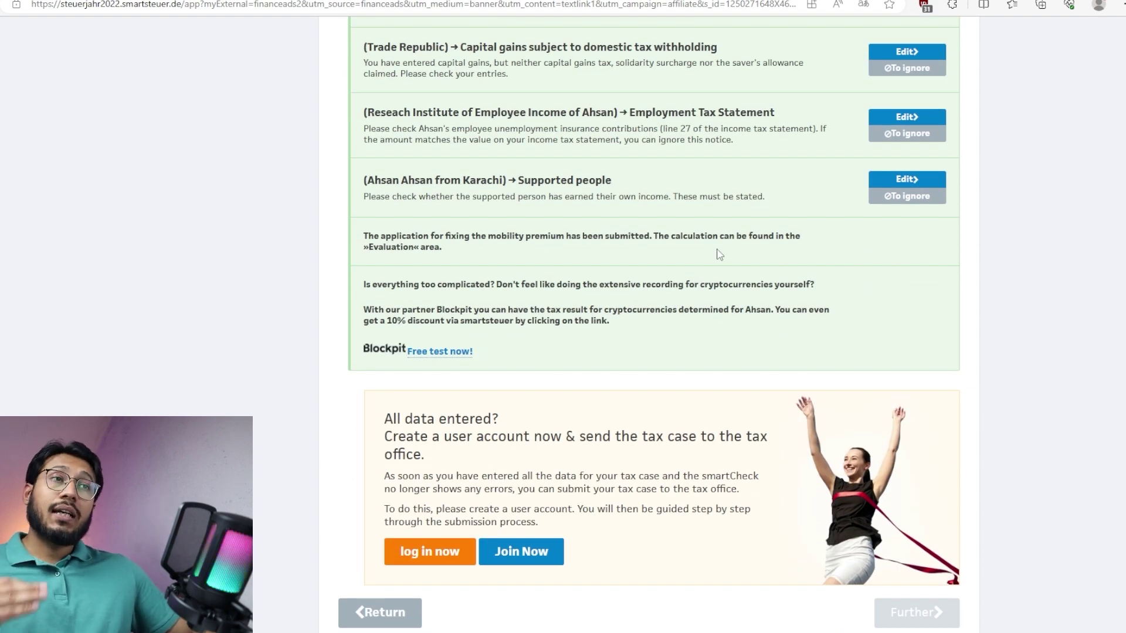
scroll(717, 251, up, 9)
scroll(712, 212, down, 9)
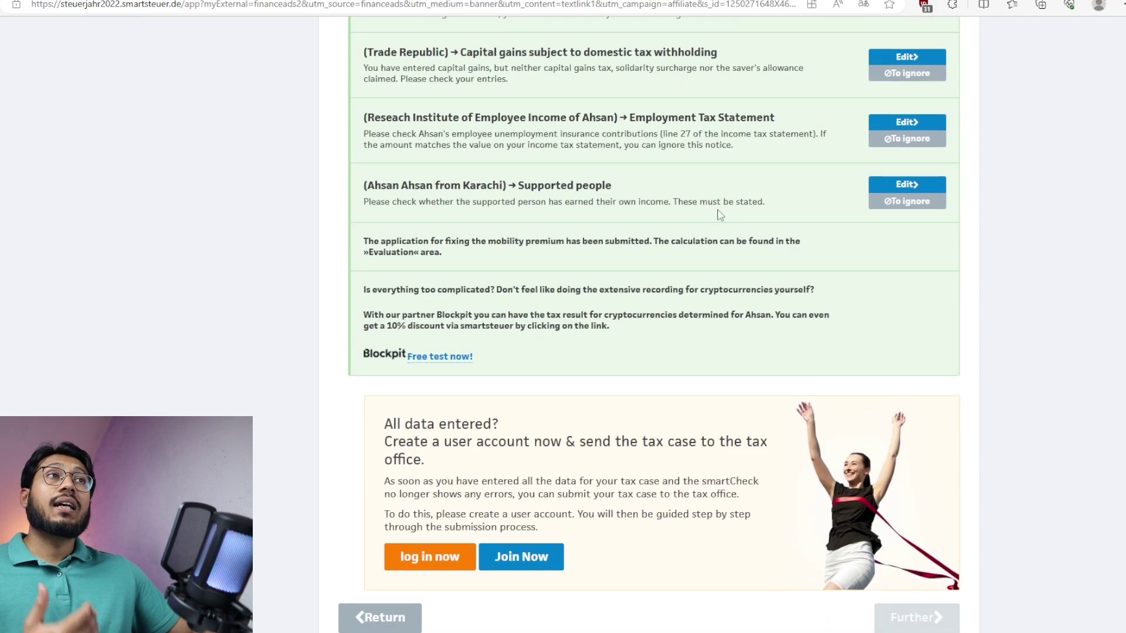
scroll(720, 215, down, 3)
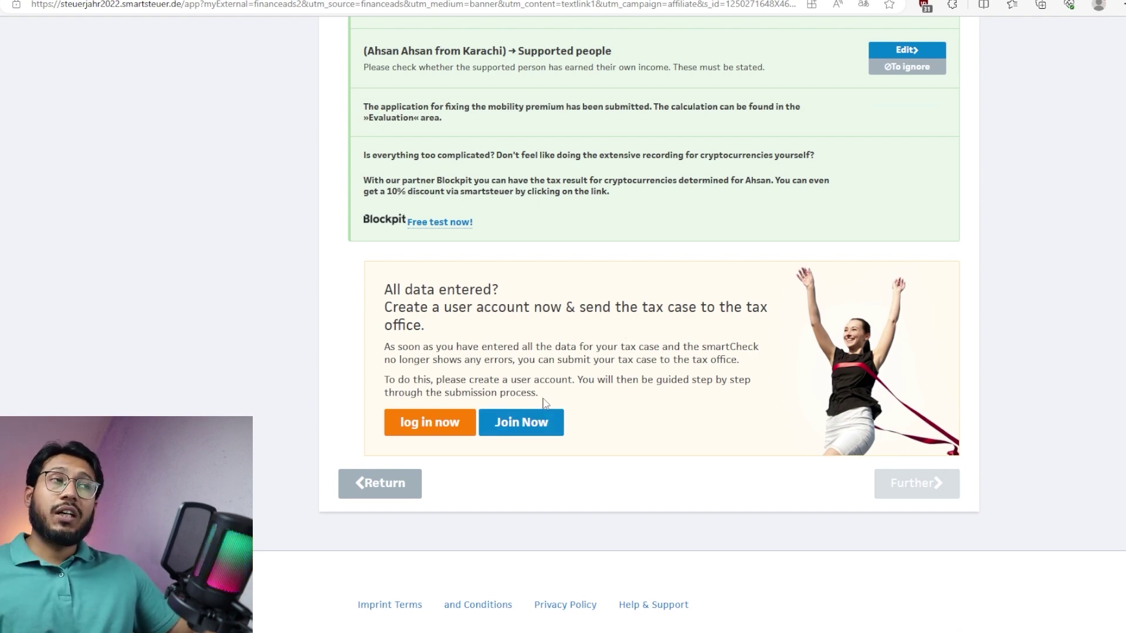
scroll(803, 478, up, 10)
scroll(801, 466, up, 9)
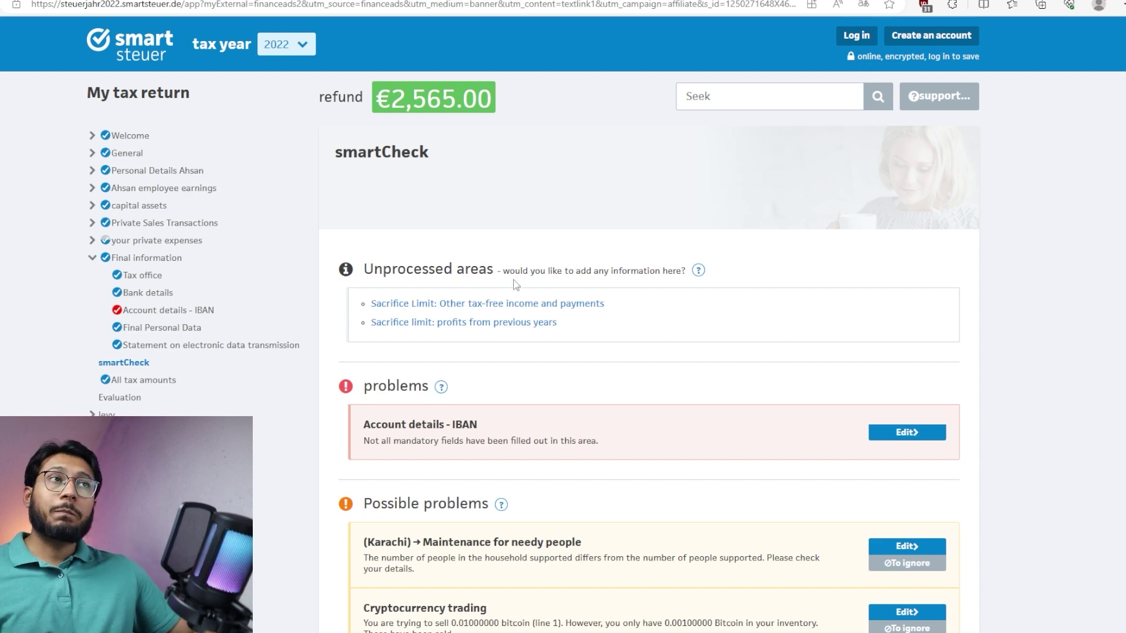
scroll(630, 441, down, 6)
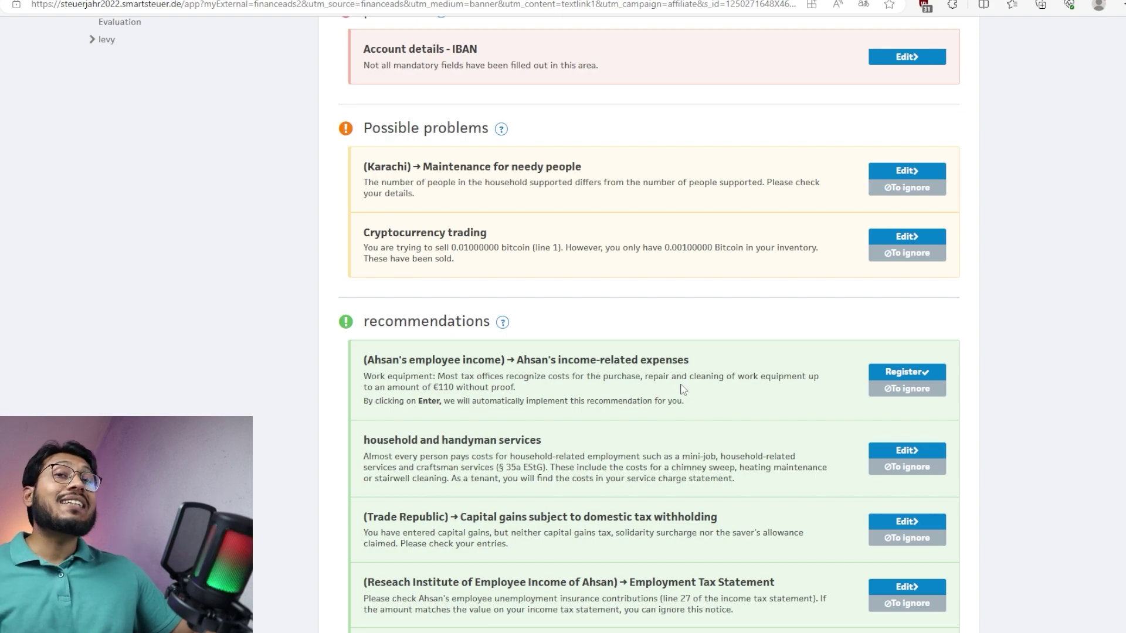
scroll(677, 398, down, 10)
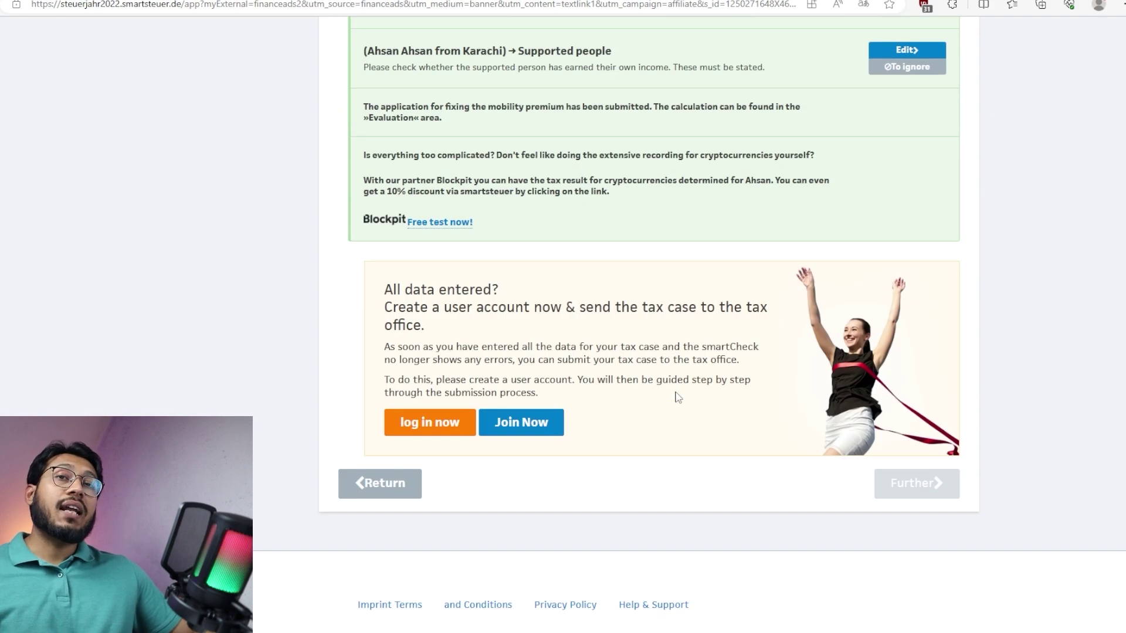